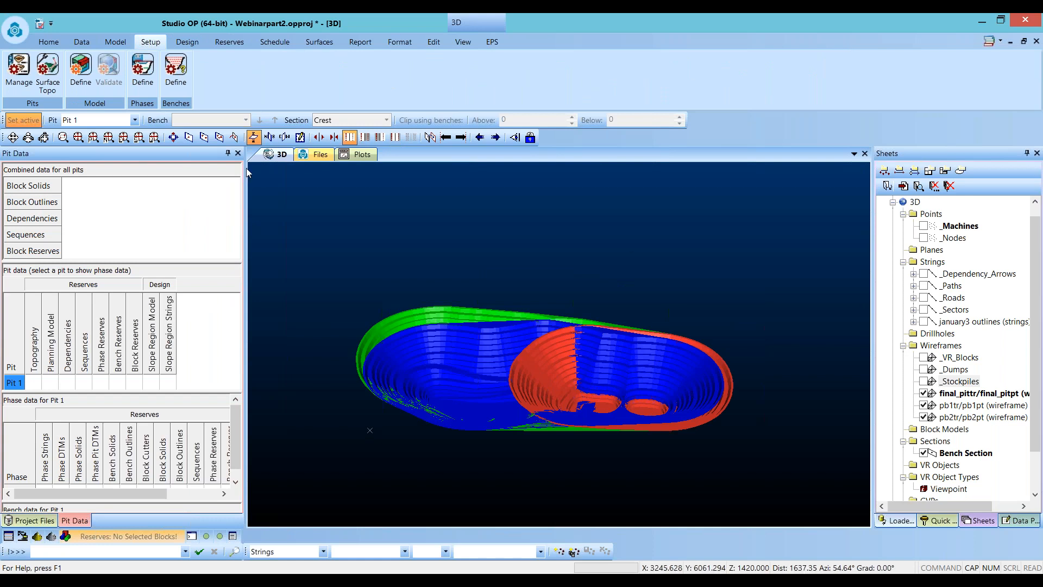
pyautogui.click(115, 43)
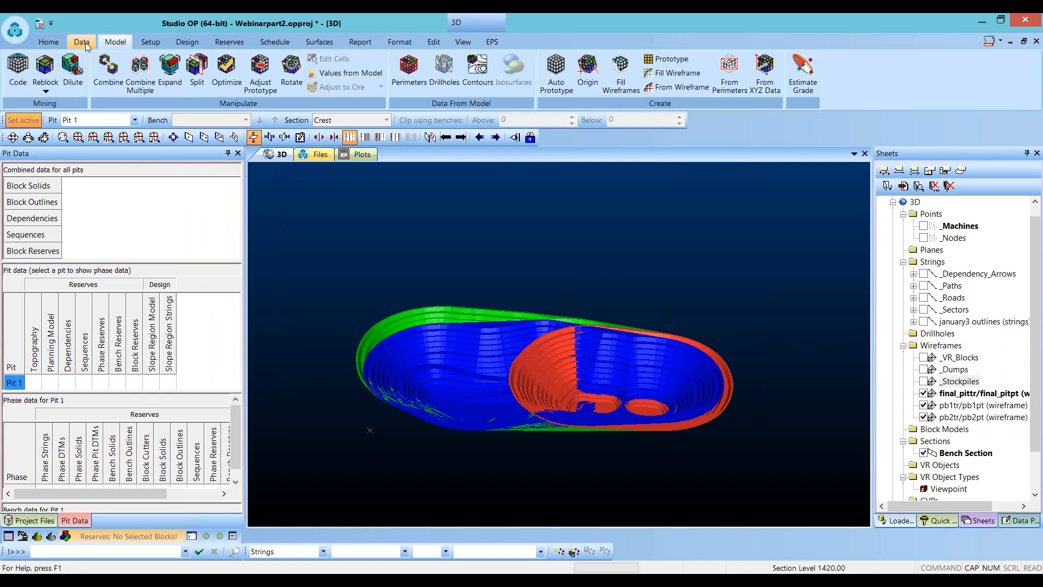
pyautogui.click(150, 43)
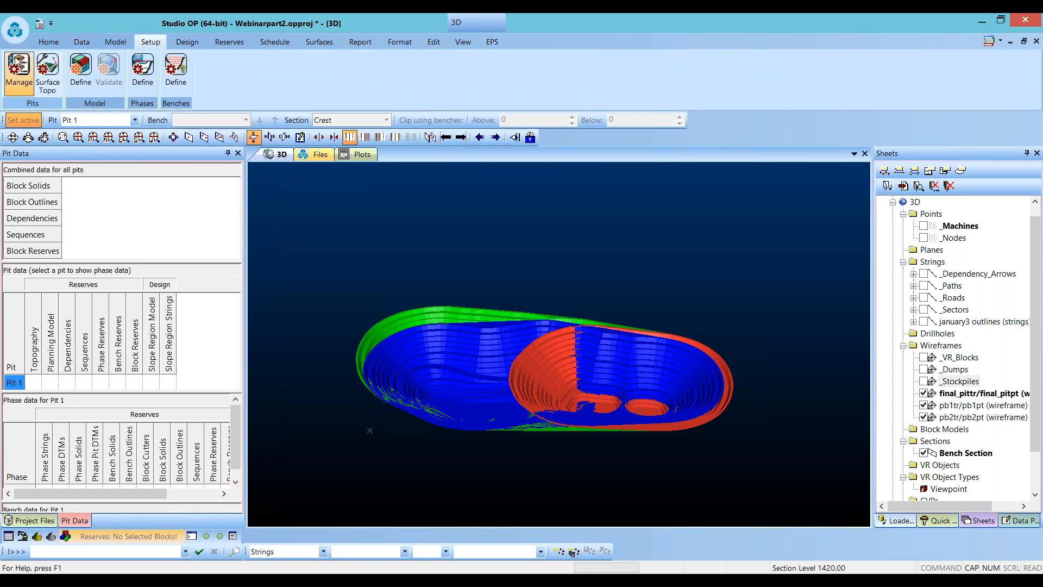
pyautogui.click(196, 42)
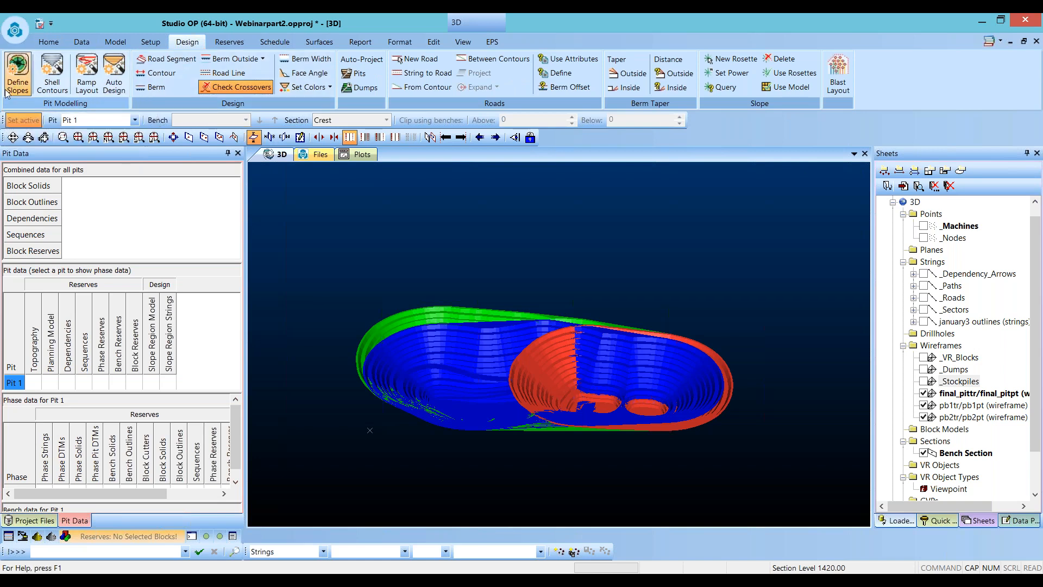
pyautogui.click(148, 44)
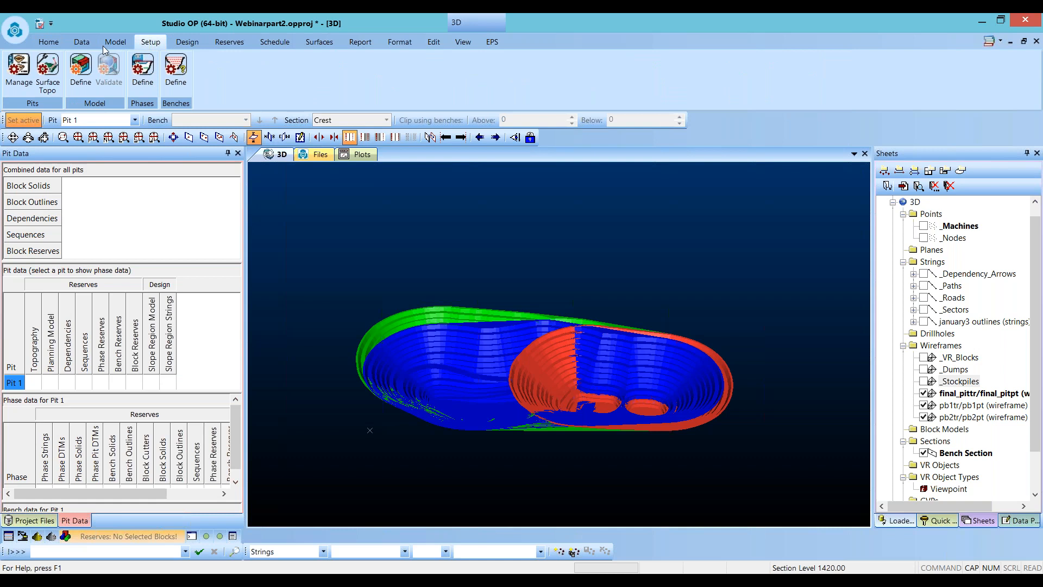
pyautogui.click(227, 46)
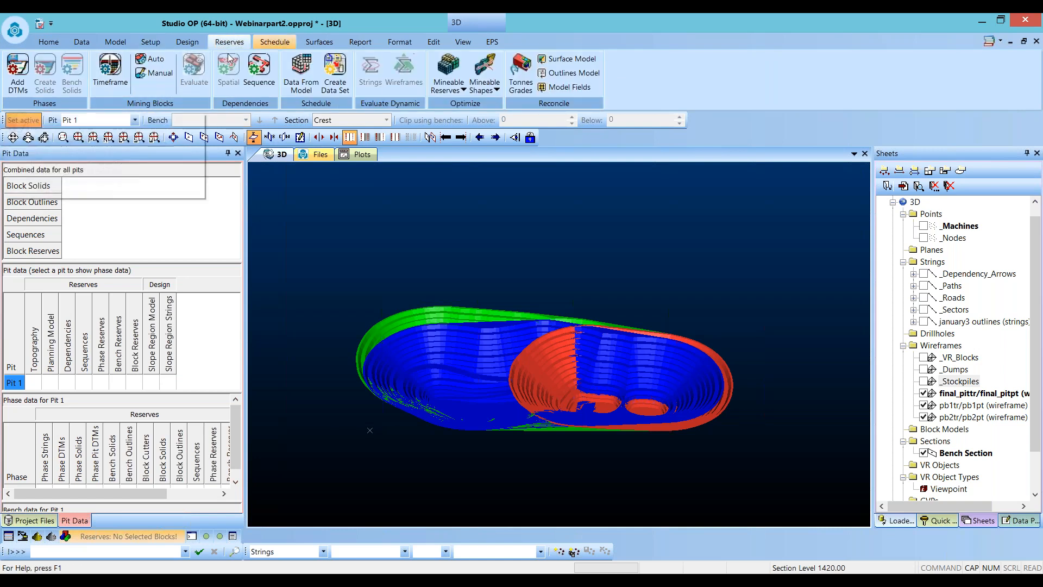
pyautogui.click(277, 42)
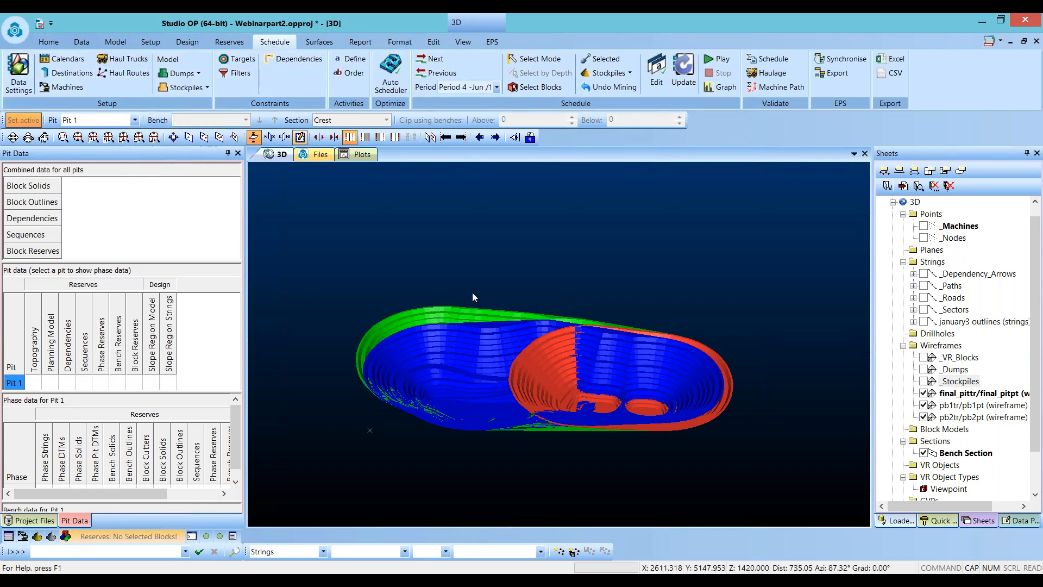
# - Examine the final pit wireframe on its own by hiding the pb1 and pb2 pushback wireframes and orbiting the 3D view
pyautogui.moveTo(464, 276); pyautogui.dragTo(498, 342)
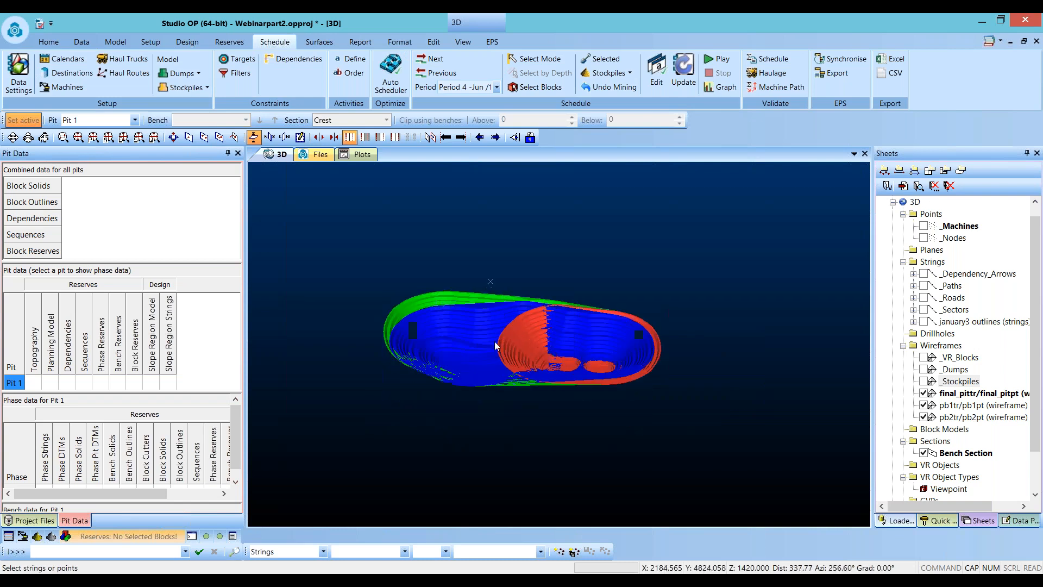
pyautogui.scroll(1, 510, 328)
pyautogui.click(924, 417)
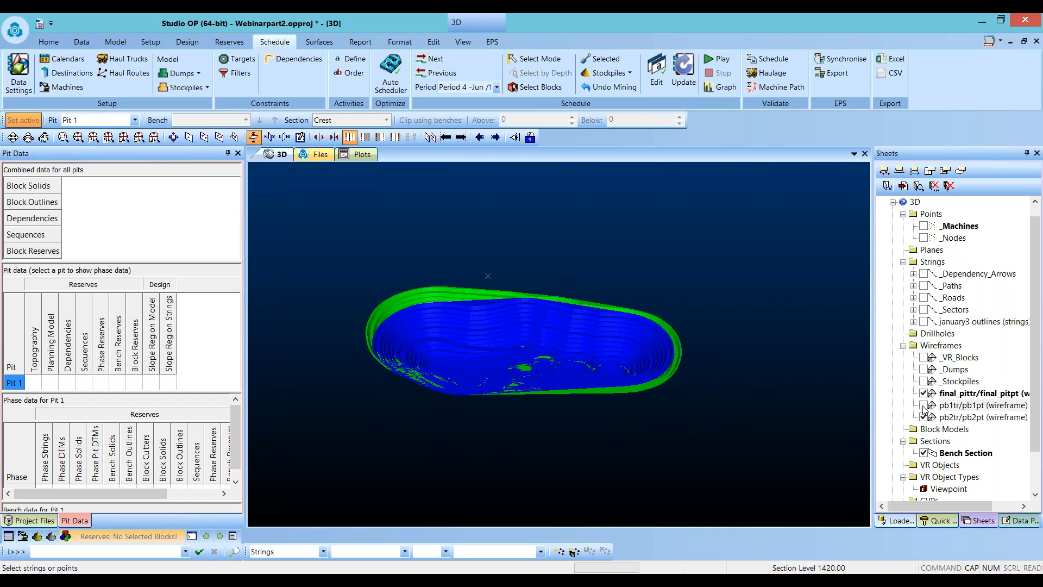
pyautogui.click(924, 404)
pyautogui.moveTo(554, 346); pyautogui.dragTo(534, 389)
pyautogui.scroll(1, 538, 385)
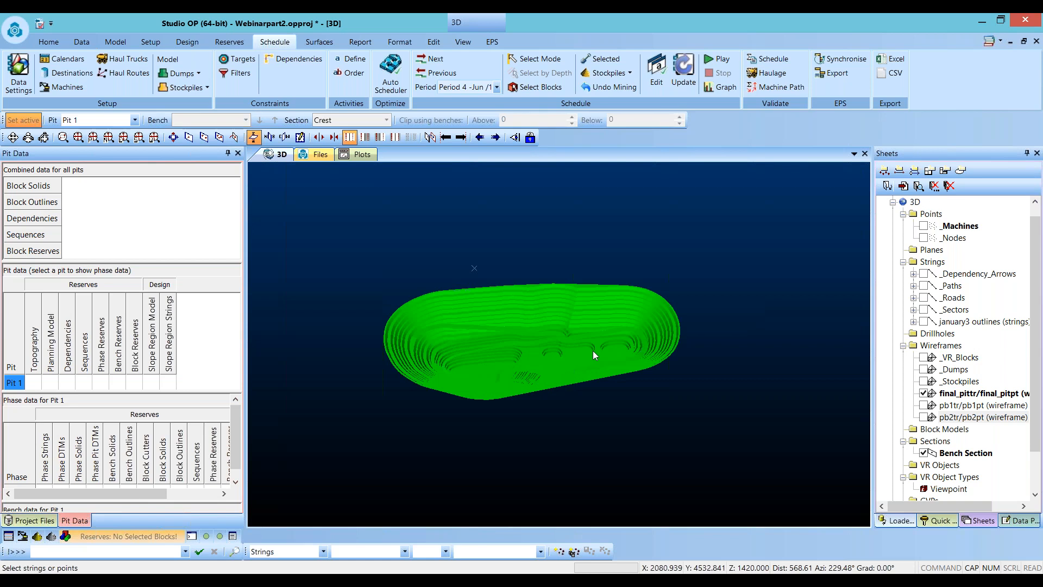
pyautogui.scroll(1, 520, 331)
pyautogui.scroll(1, 521, 333)
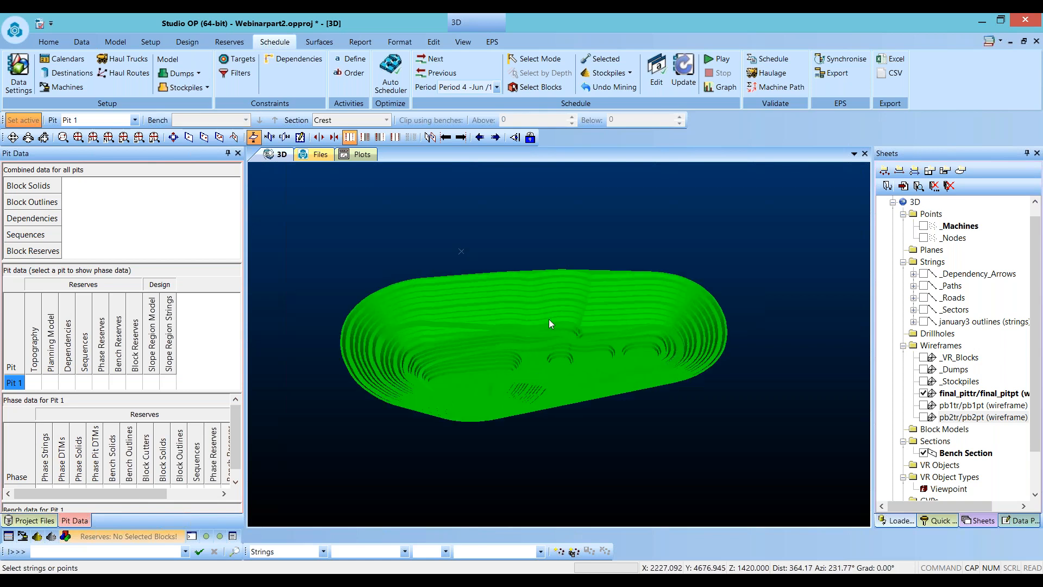
pyautogui.moveTo(585, 278); pyautogui.dragTo(571, 369)
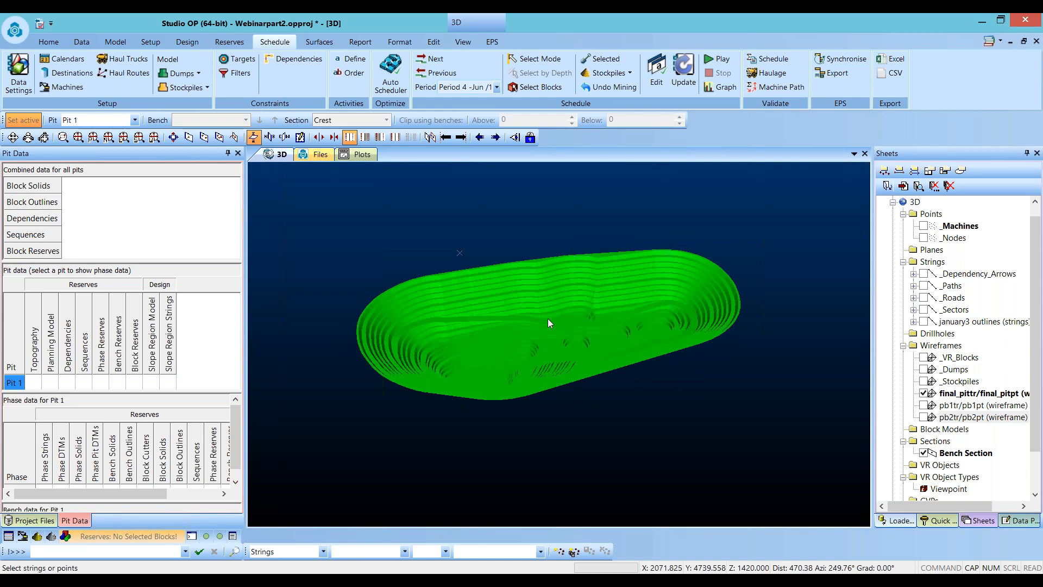
pyautogui.scroll(-1, 505, 324)
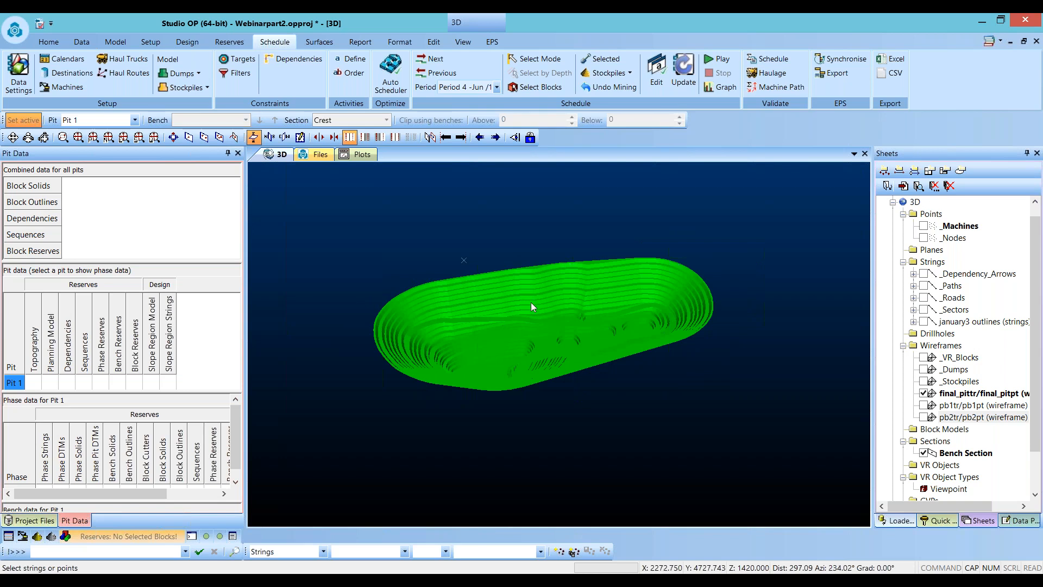
pyautogui.scroll(-2, 491, 367)
pyautogui.scroll(4, 448, 353)
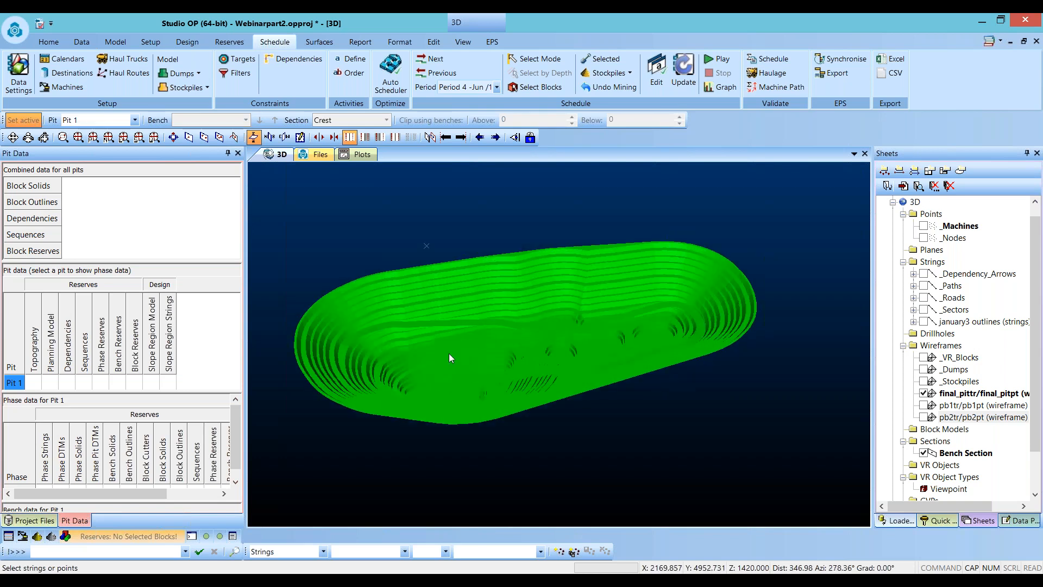
pyautogui.moveTo(541, 332); pyautogui.dragTo(559, 332)
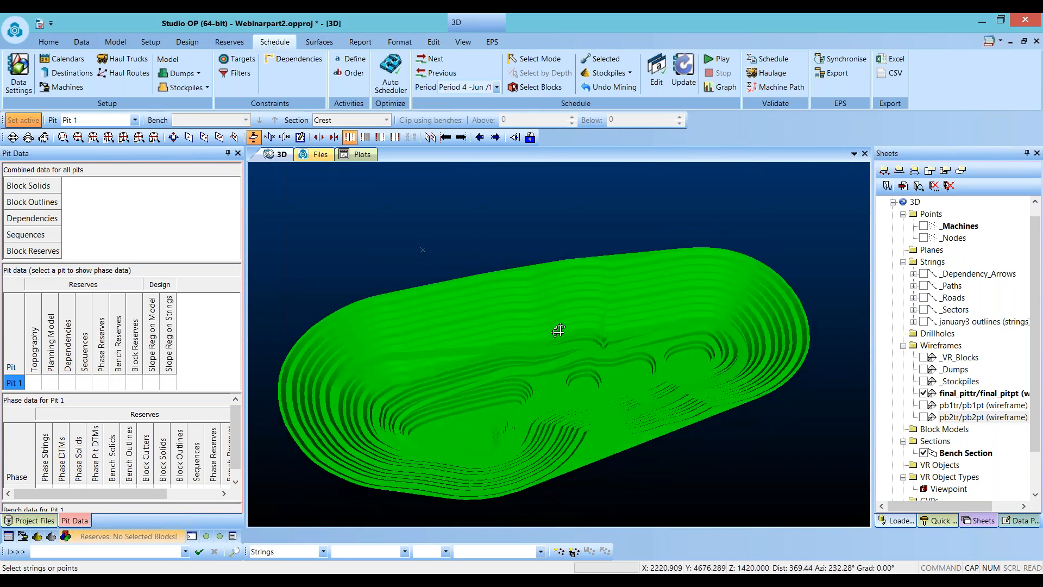
# - Redisplay the pb1 and pb2 pushback wireframes and inspect the combined pit design in 3D
pyautogui.click(923, 406)
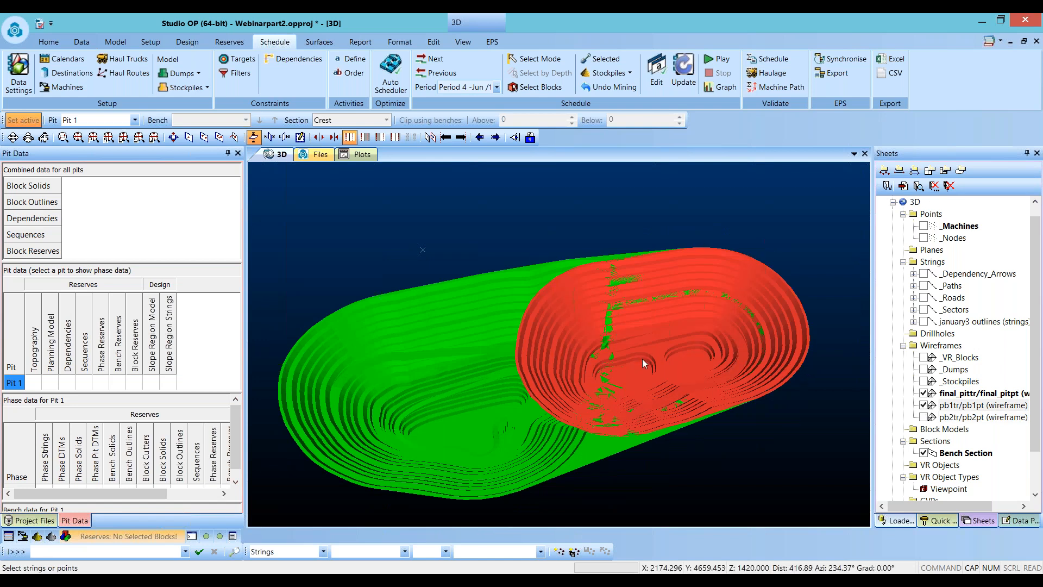
pyautogui.moveTo(551, 334); pyautogui.dragTo(545, 327)
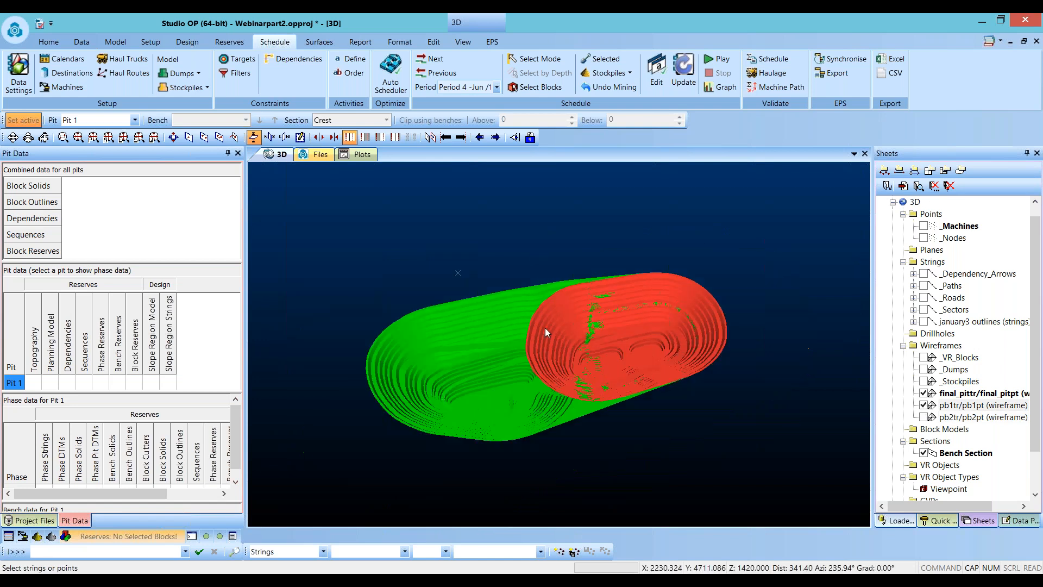
pyautogui.click(923, 418)
pyautogui.moveTo(672, 375); pyautogui.dragTo(796, 292)
pyautogui.moveTo(456, 292); pyautogui.dragTo(733, 329)
pyautogui.moveTo(468, 381); pyautogui.dragTo(467, 393)
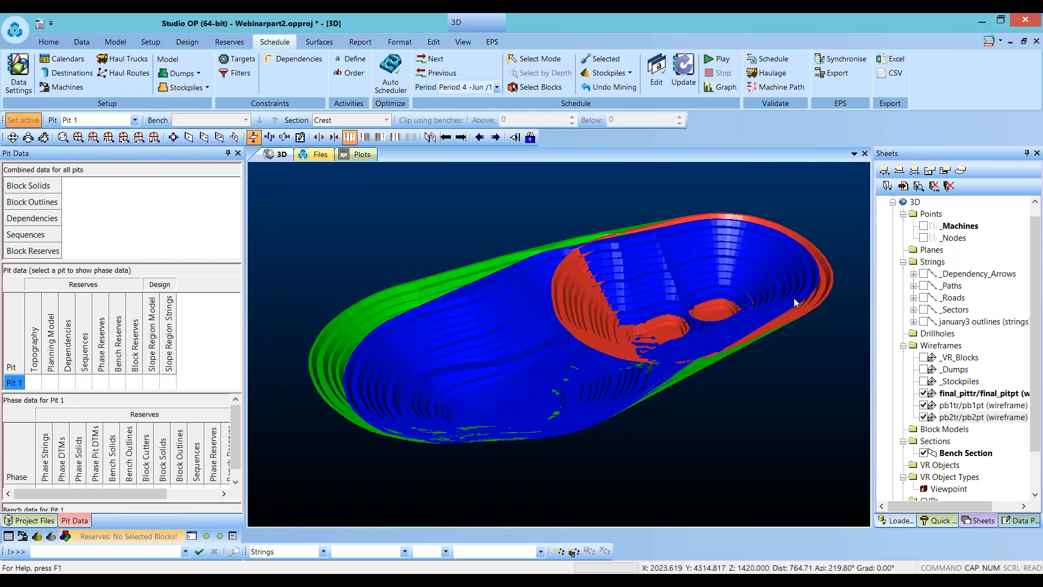
pyautogui.moveTo(478, 349); pyautogui.dragTo(562, 296)
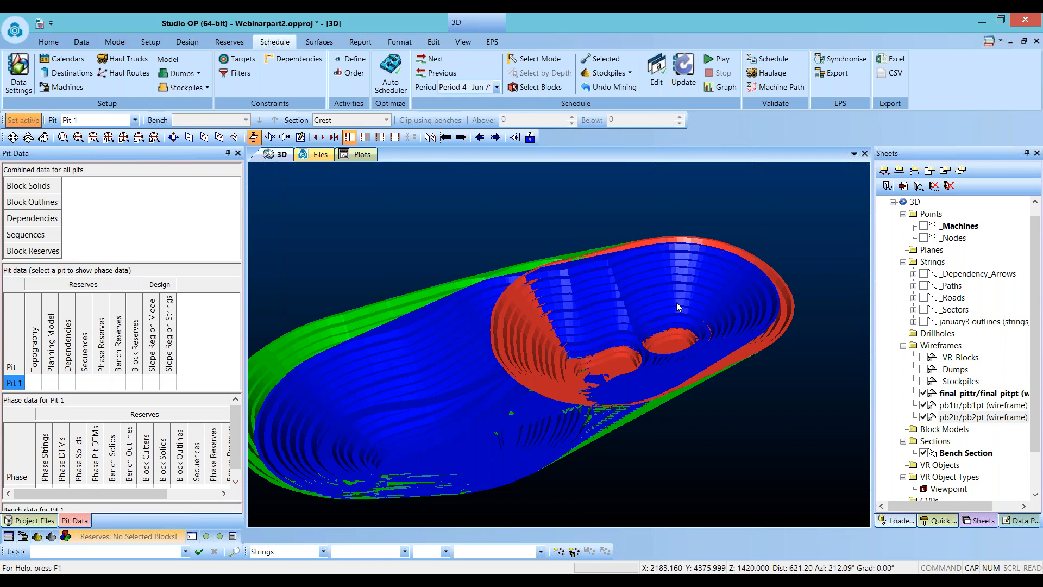
pyautogui.scroll(-2, 676, 302)
pyautogui.scroll(-2, 676, 302)
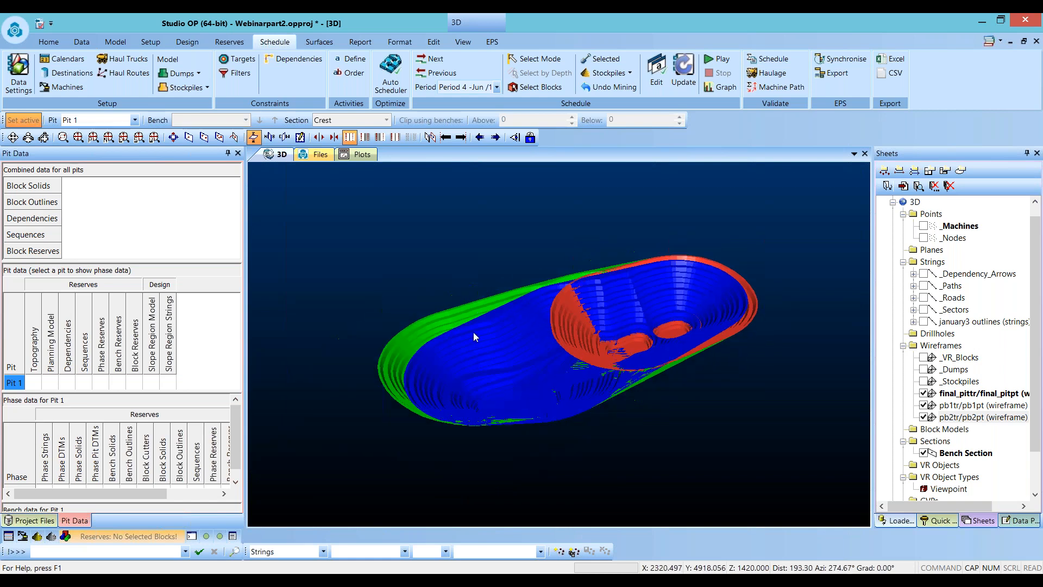
# - Open the Manage Pits task, rename Pit 1 as Pit A, and save the change
pyautogui.click(150, 42)
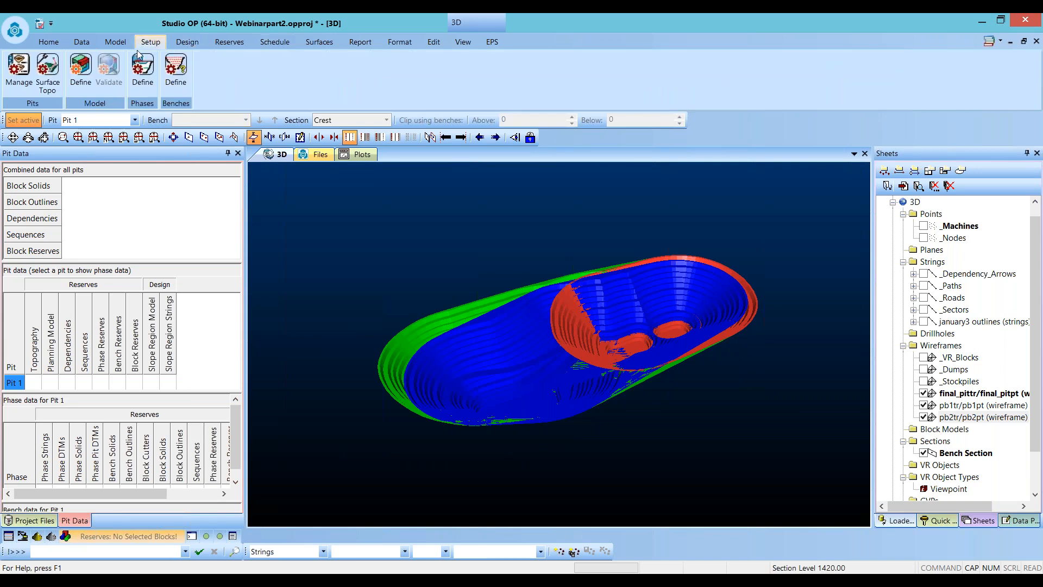
pyautogui.click(31, 64)
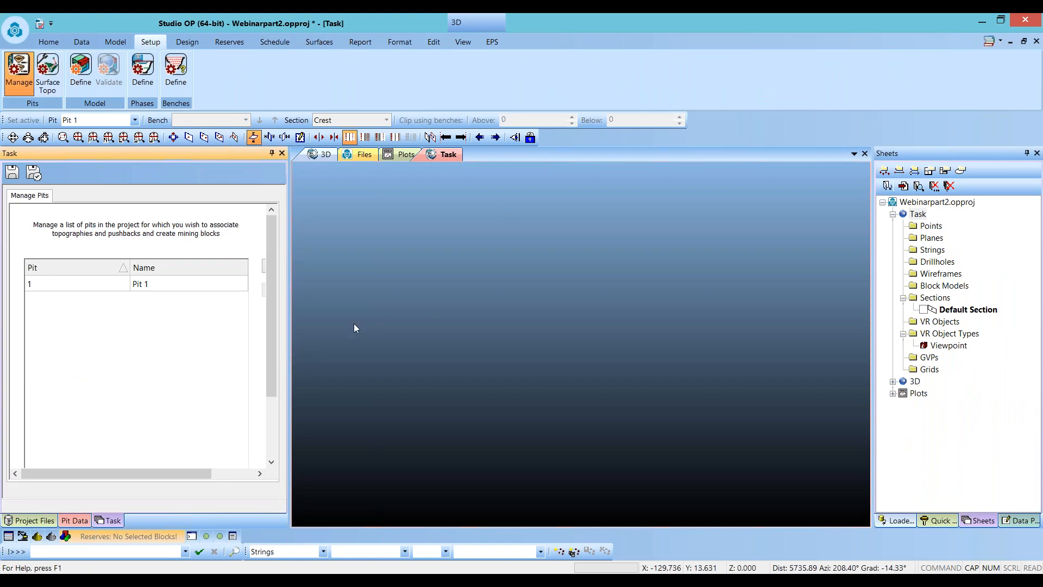
pyautogui.moveTo(290, 334); pyautogui.dragTo(344, 335)
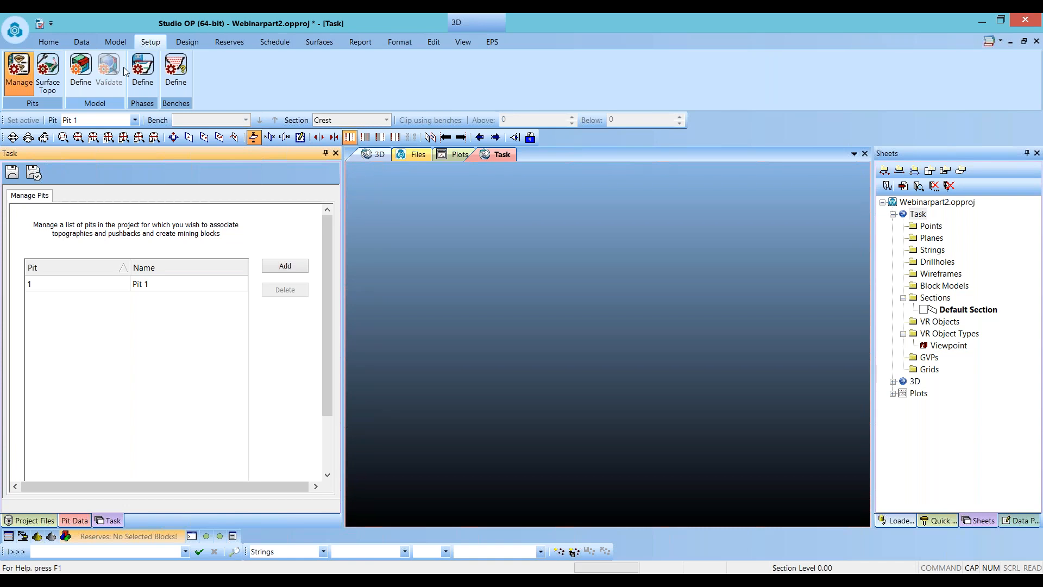
pyautogui.click(169, 288)
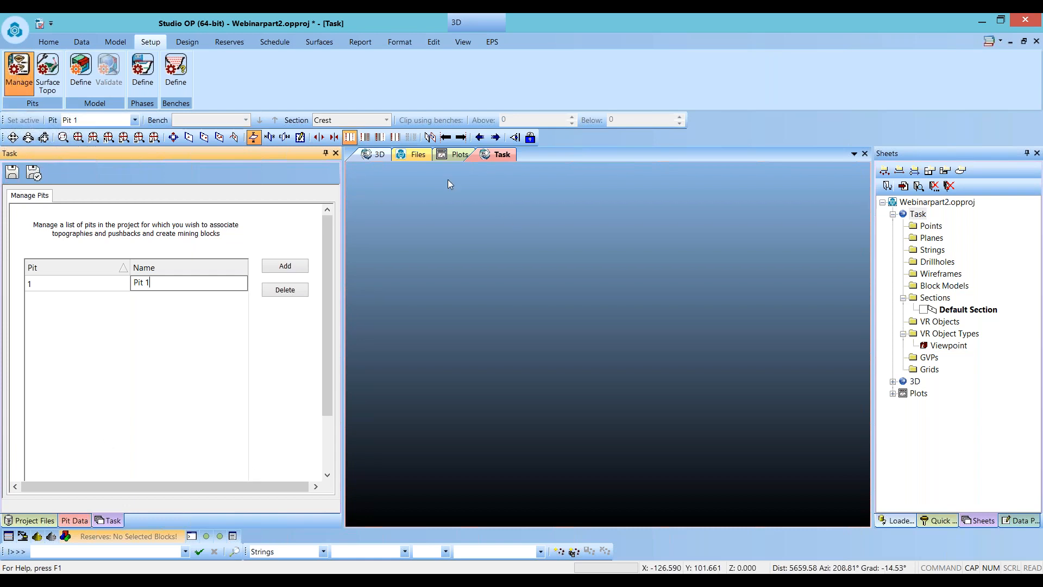
pyautogui.click(499, 157)
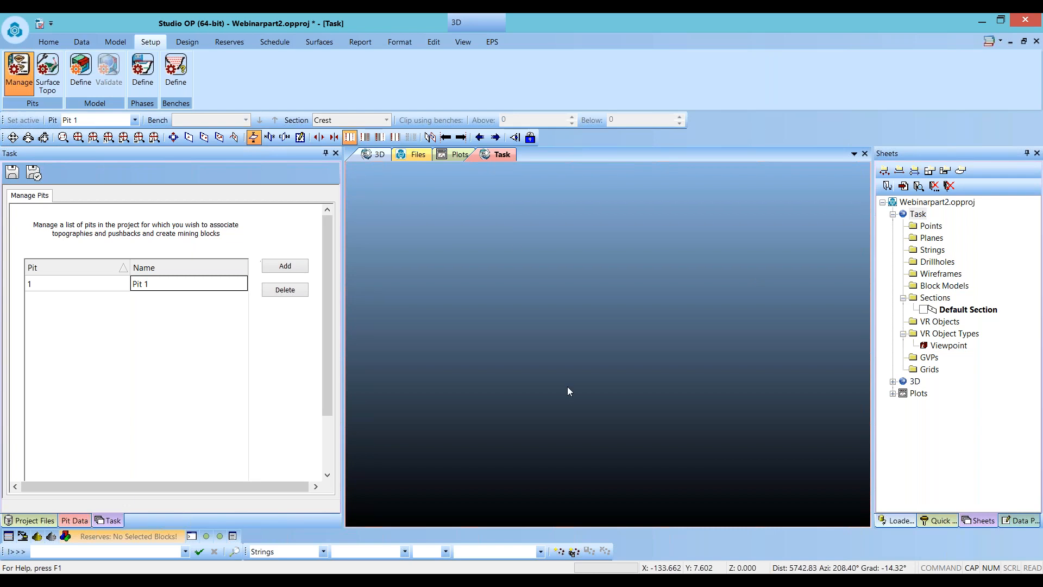
pyautogui.click(174, 287)
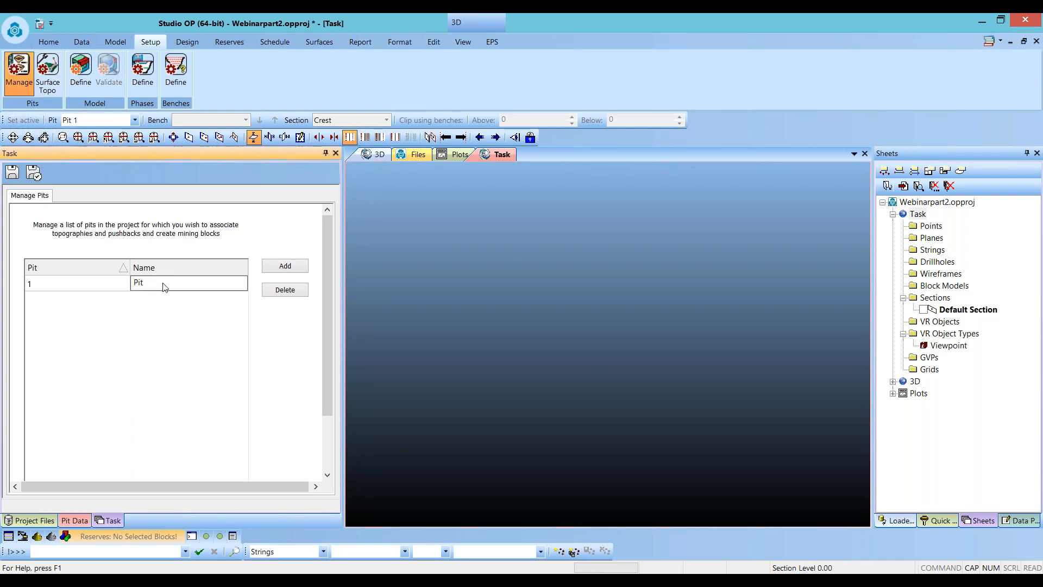
pyautogui.write('A')
pyautogui.click(98, 326)
pyautogui.click(55, 84)
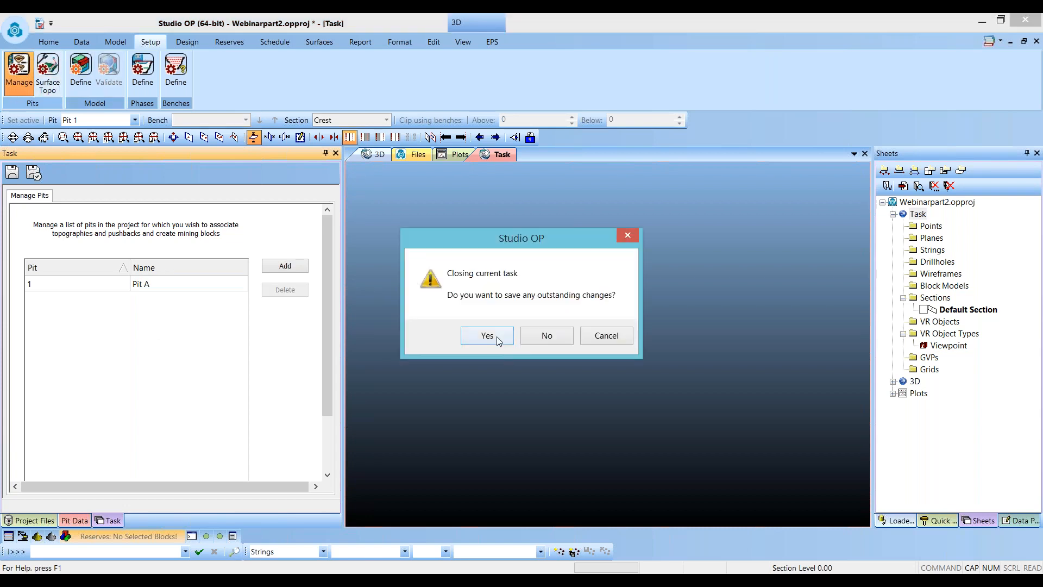
pyautogui.click(488, 336)
# - Add the pita_topo_tr surface topography and assign it as the topography for Pit A
pyautogui.click(293, 238)
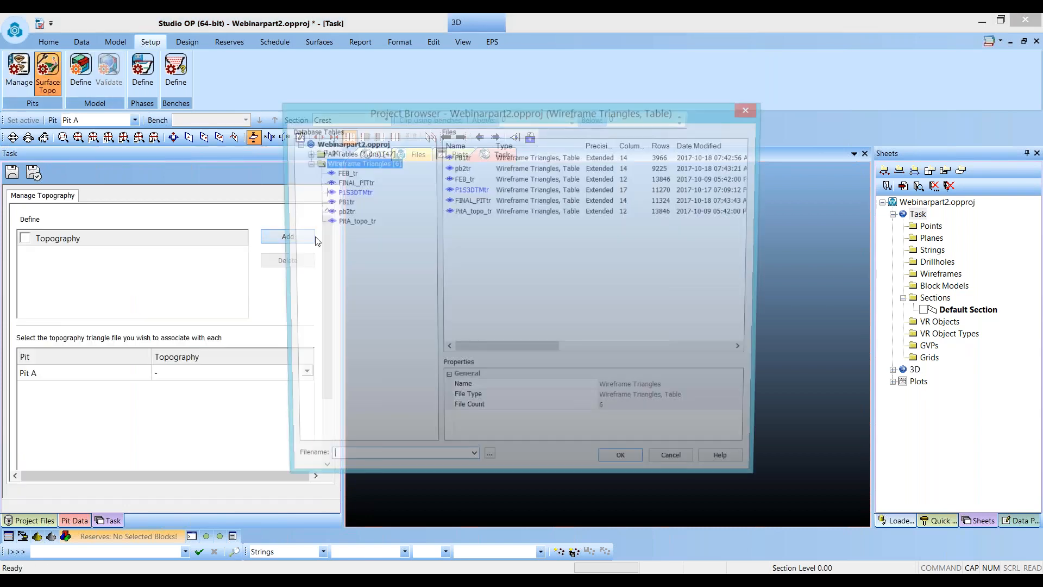
pyautogui.doubleClick(356, 223)
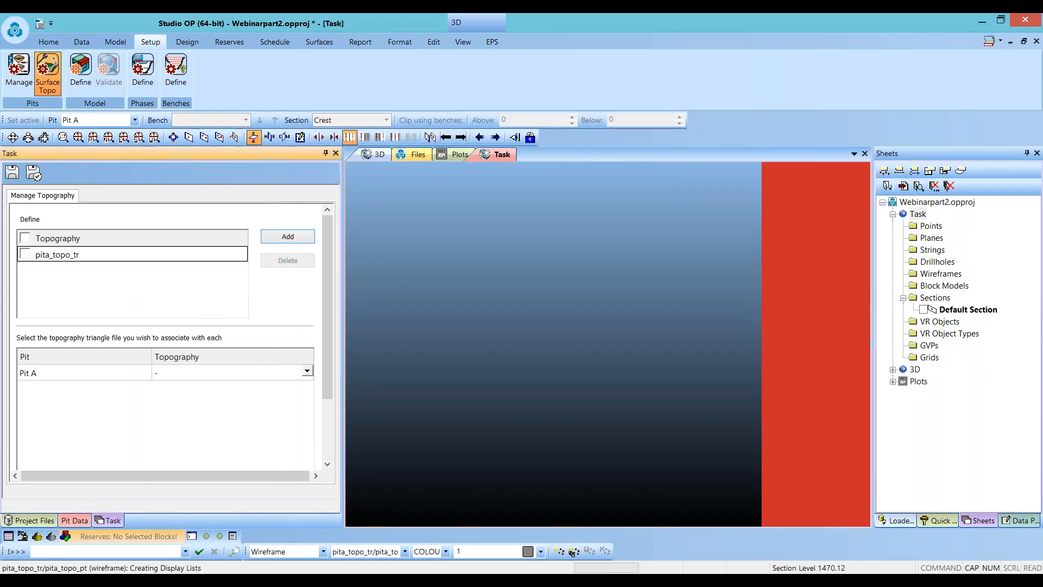
pyautogui.click(308, 371)
pyautogui.click(262, 393)
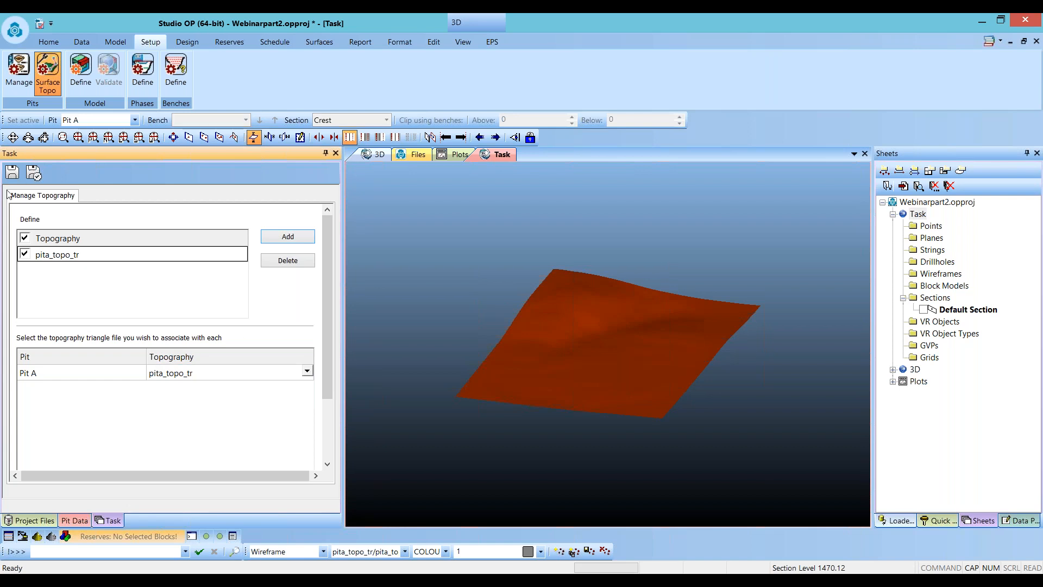
# - Define the planning model by adding the pita_full_mod1 block model
pyautogui.click(80, 75)
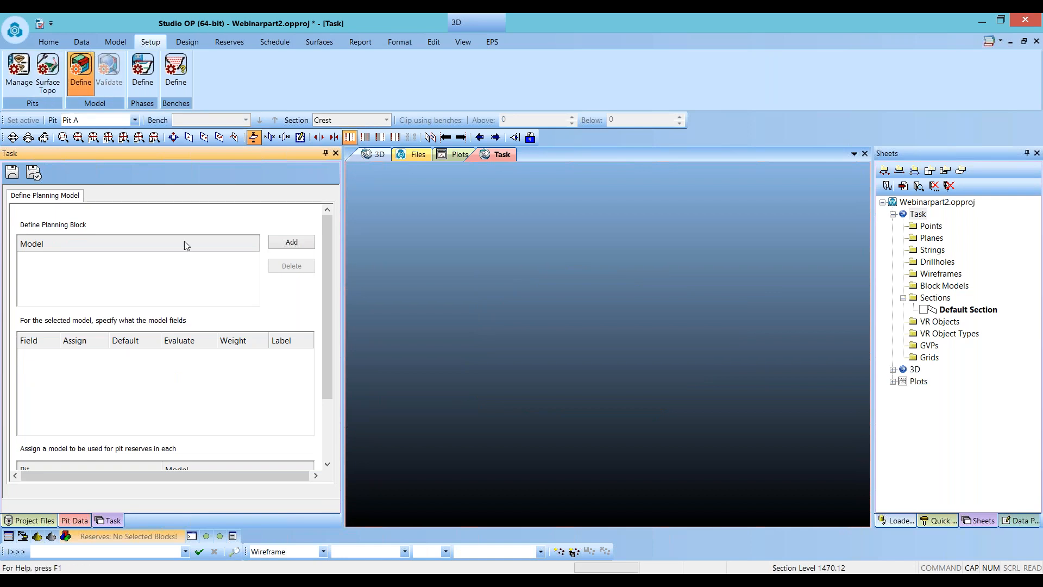
pyautogui.click(291, 242)
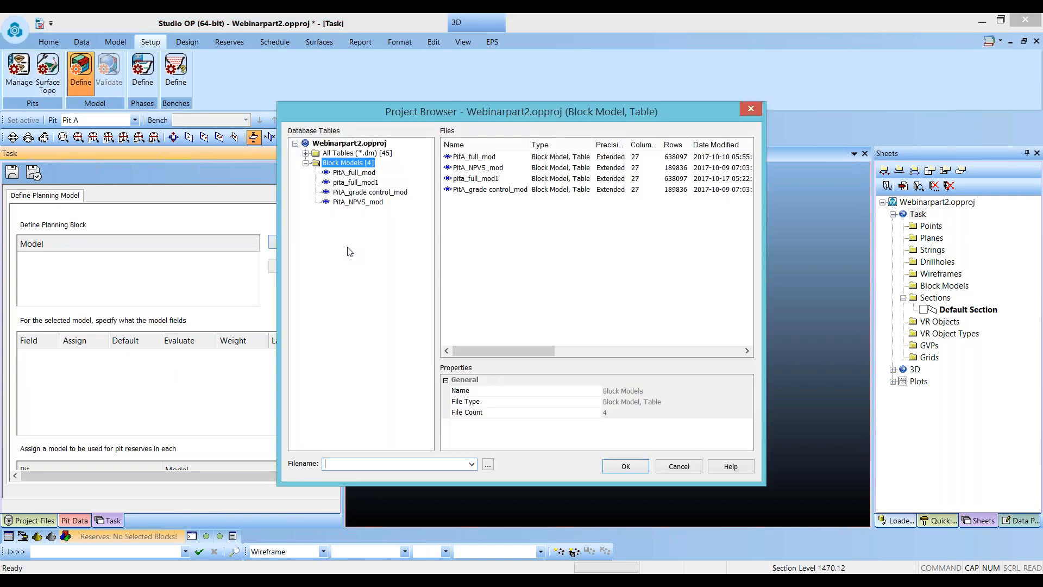
pyautogui.doubleClick(355, 182)
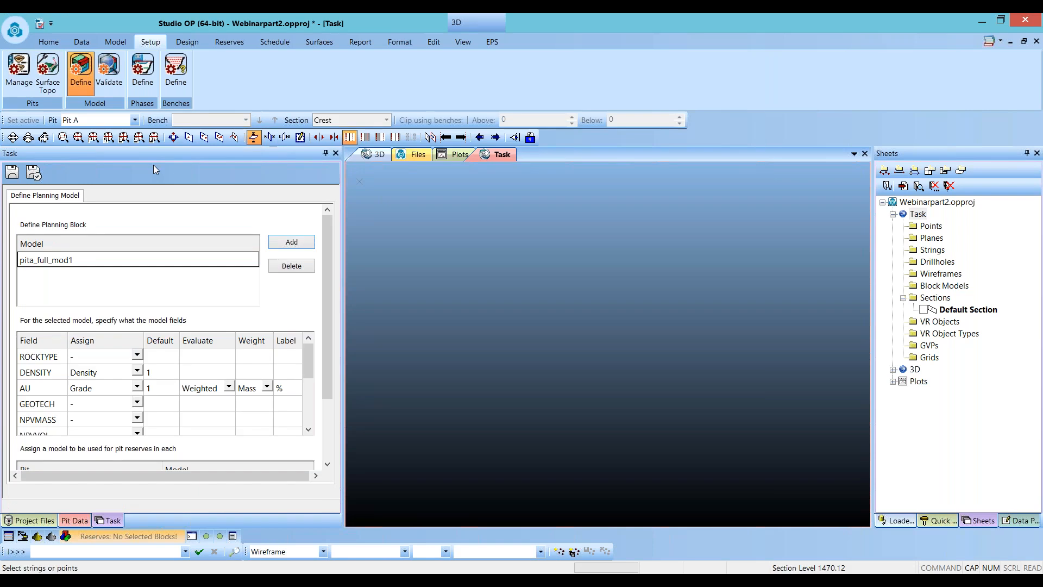
pyautogui.click(157, 283)
pyautogui.scroll(-2, 210, 293)
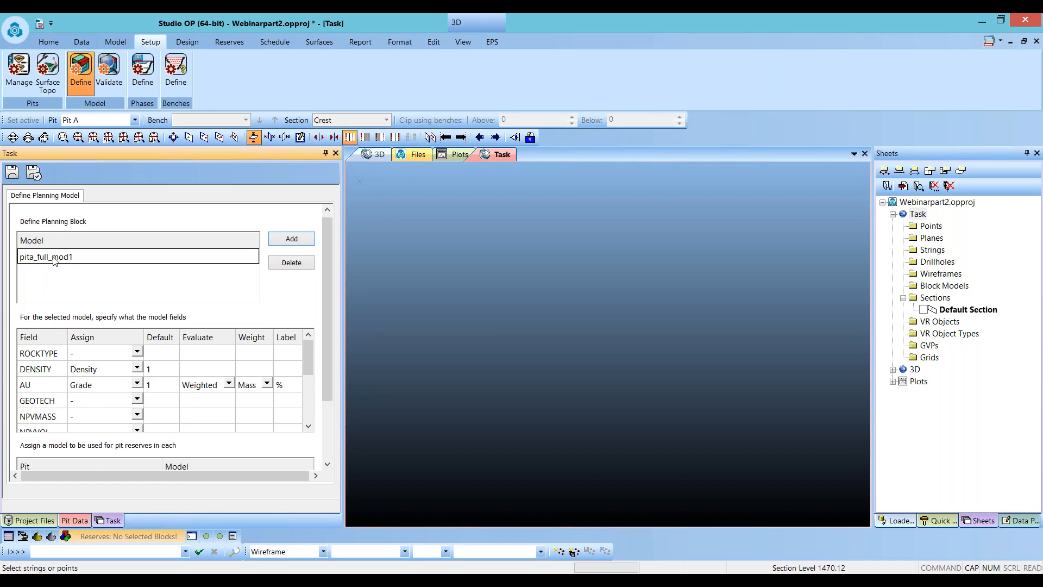
pyautogui.scroll(-1, 42, 366)
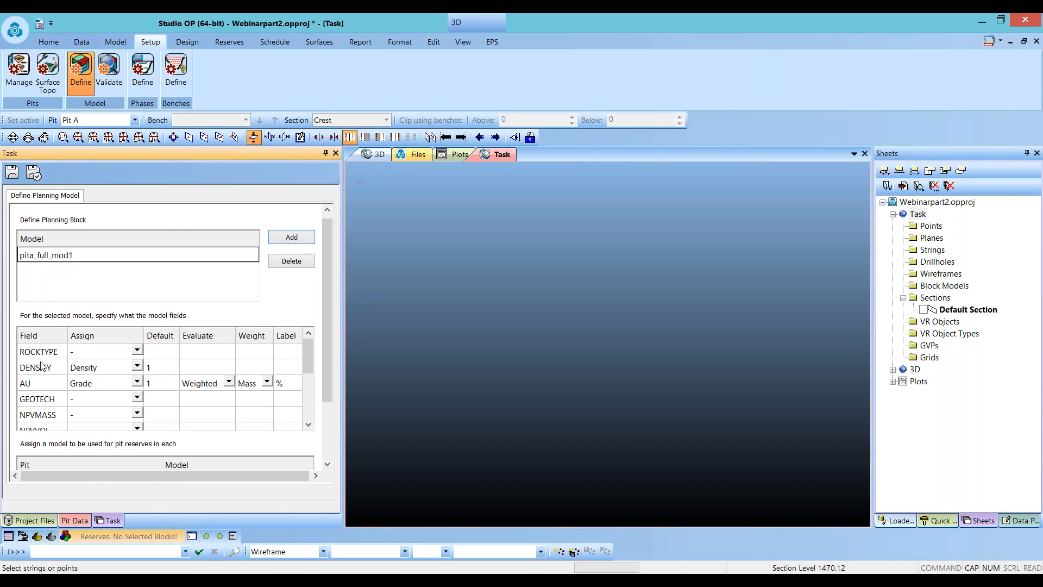
pyautogui.scroll(-3, 42, 365)
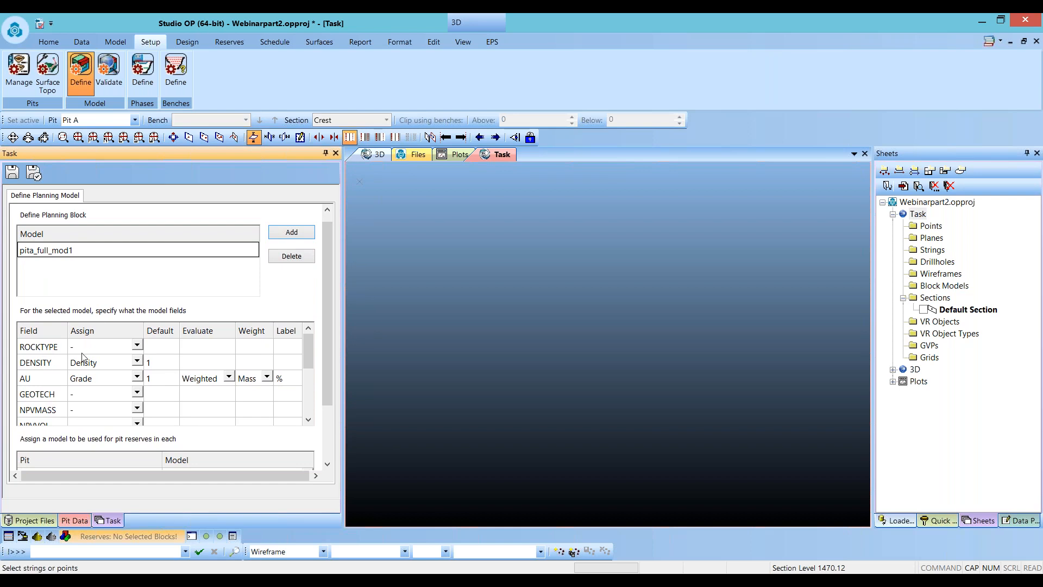
# - Assign the ROCKTYPE field of the planning model as Category
pyautogui.click(140, 348)
pyautogui.click(140, 349)
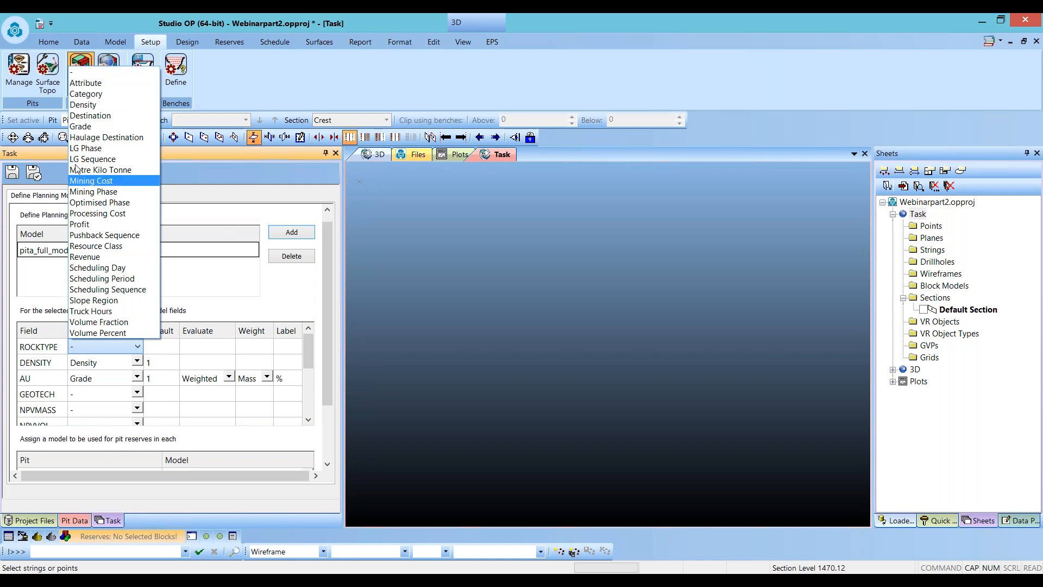
pyautogui.click(86, 94)
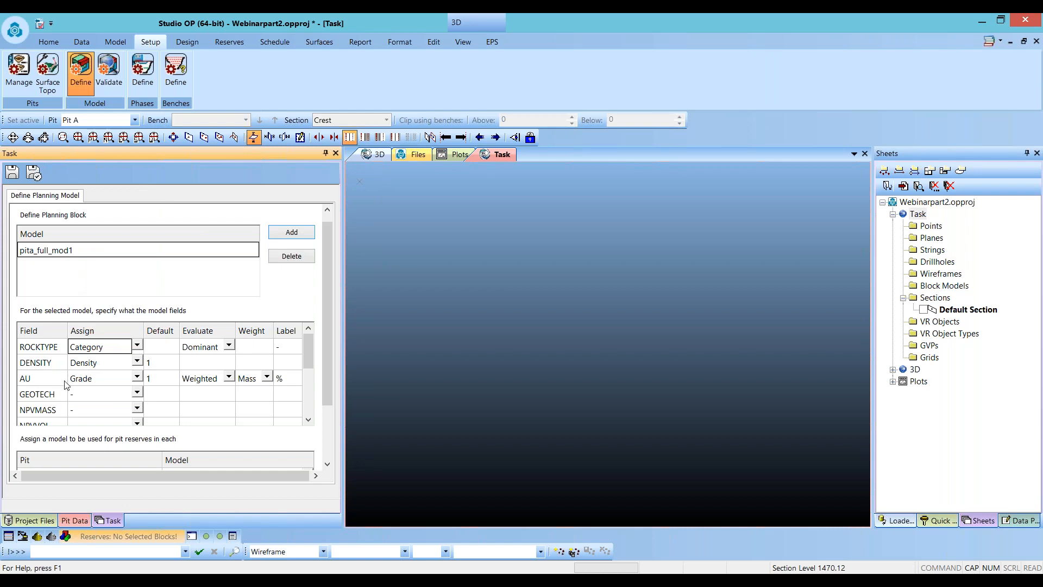
pyautogui.click(136, 392)
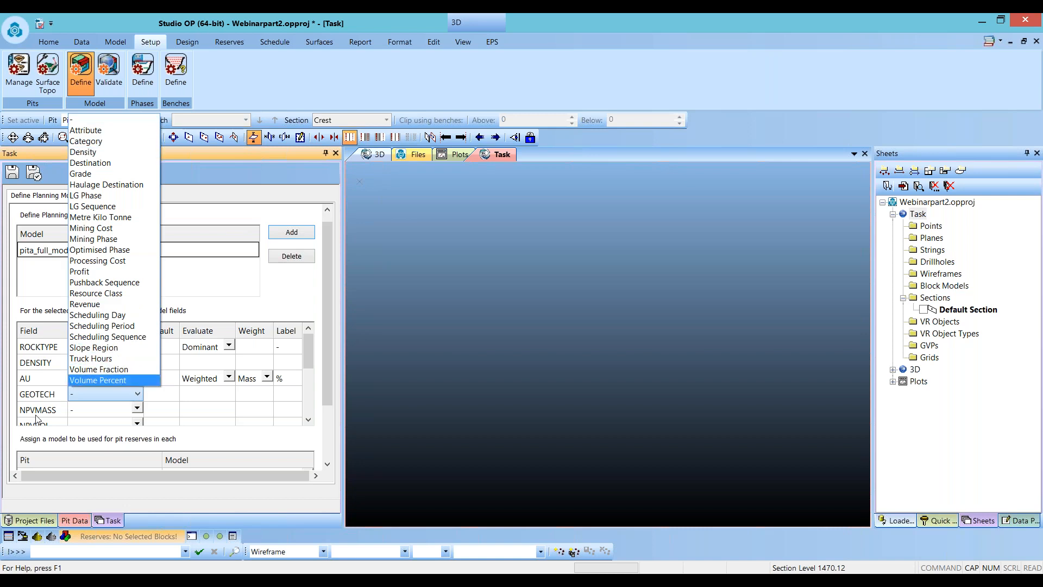
pyautogui.click(96, 122)
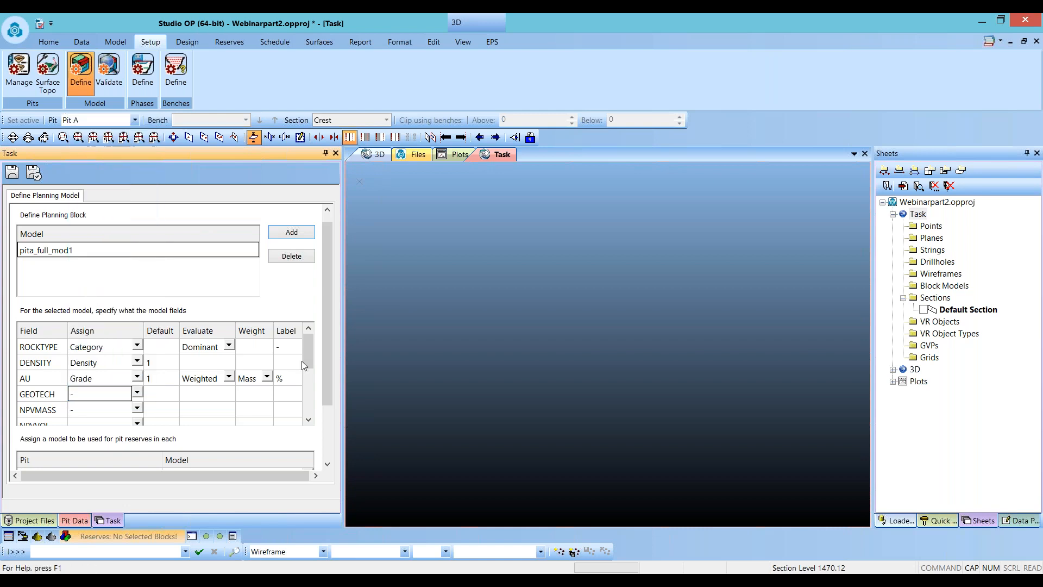
# - Assign pita_full_mod1 as the model used for Pit A reserves
pyautogui.moveTo(327, 344); pyautogui.dragTo(327, 395)
pyautogui.click(307, 402)
pyautogui.click(256, 428)
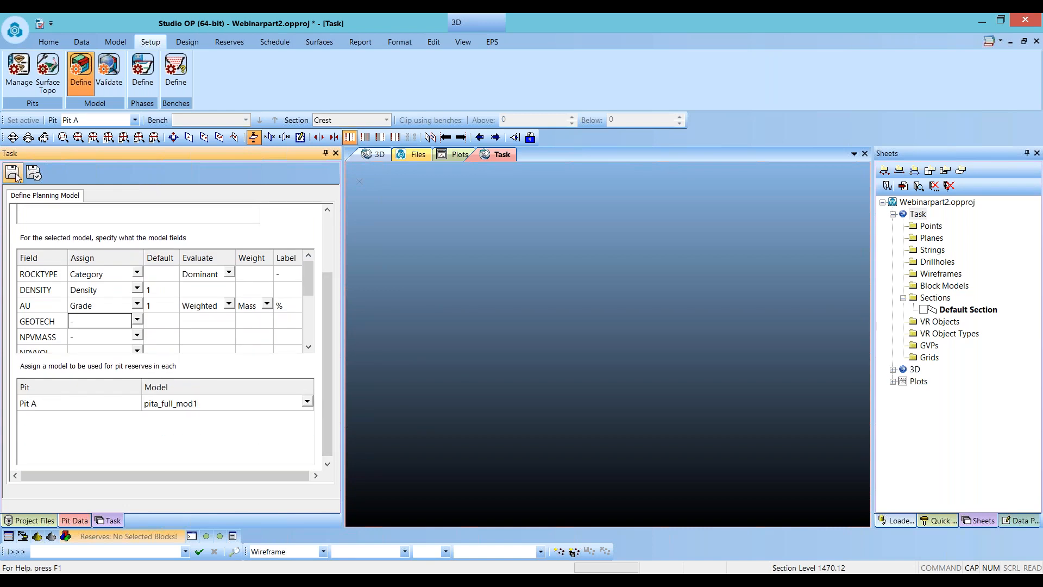
# - Validate the pita_full_mod1 planning model and fix its missing and negative values
pyautogui.click(110, 77)
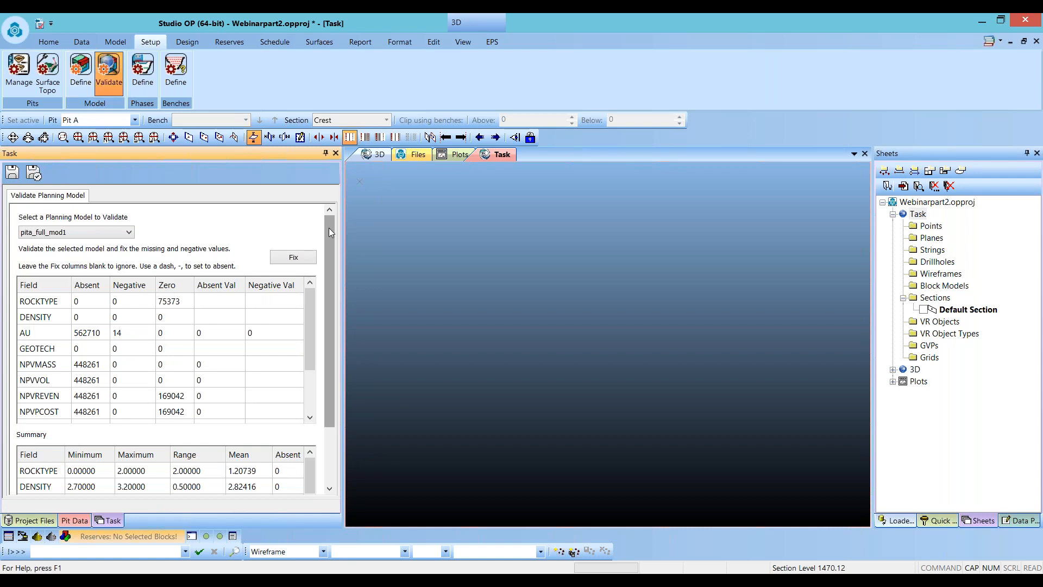
pyautogui.scroll(-1, 329, 228)
pyautogui.moveTo(329, 231); pyautogui.dragTo(328, 288)
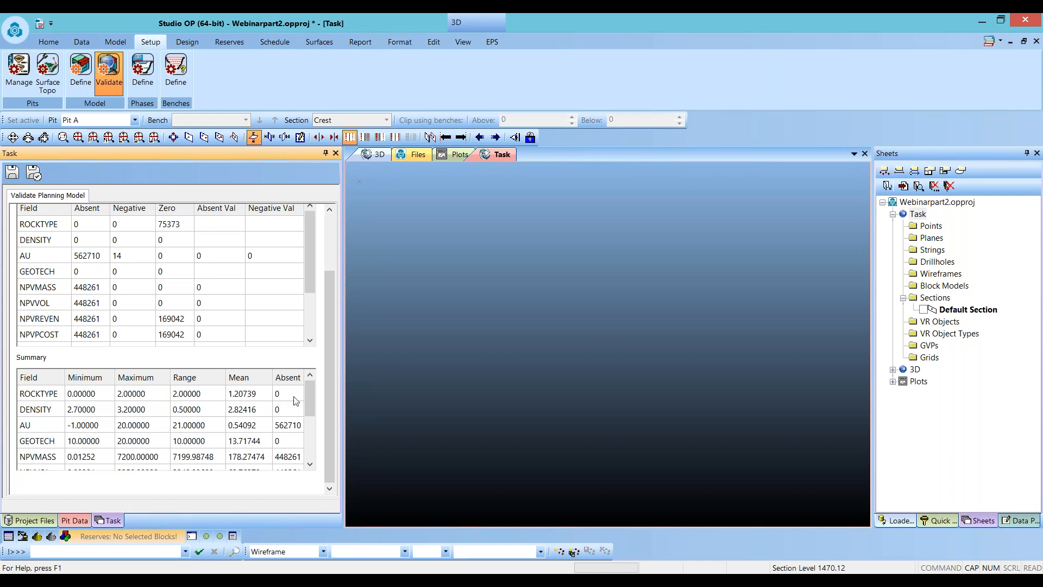
pyautogui.moveTo(328, 384); pyautogui.dragTo(330, 330)
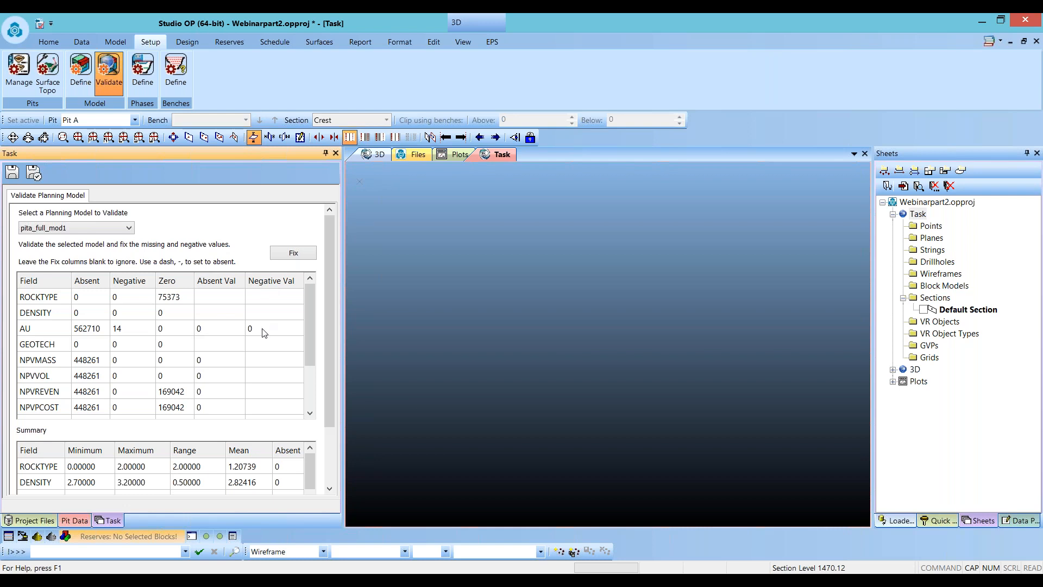
pyautogui.click(293, 255)
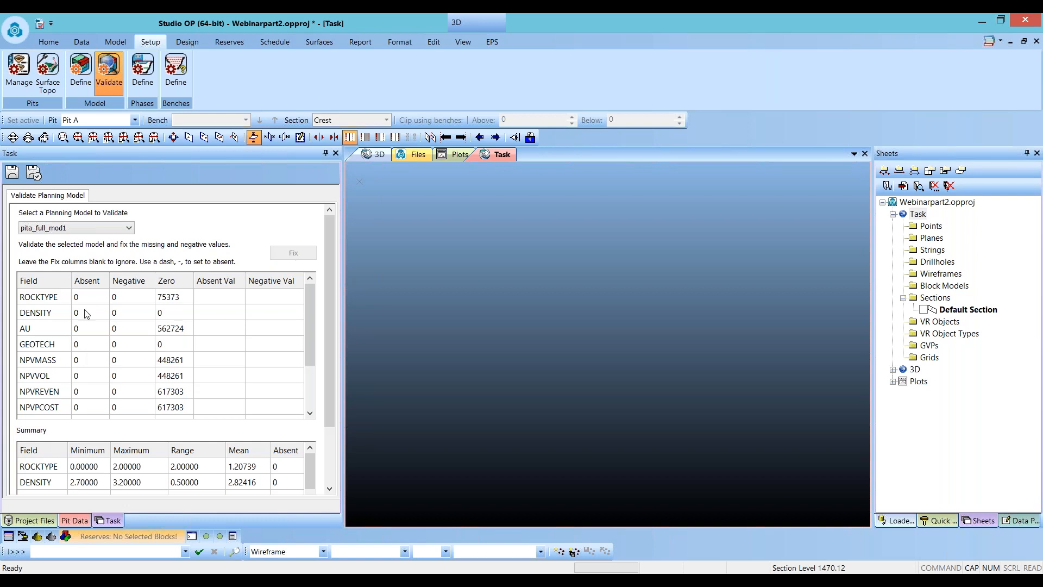
pyautogui.moveTo(328, 408); pyautogui.dragTo(326, 466)
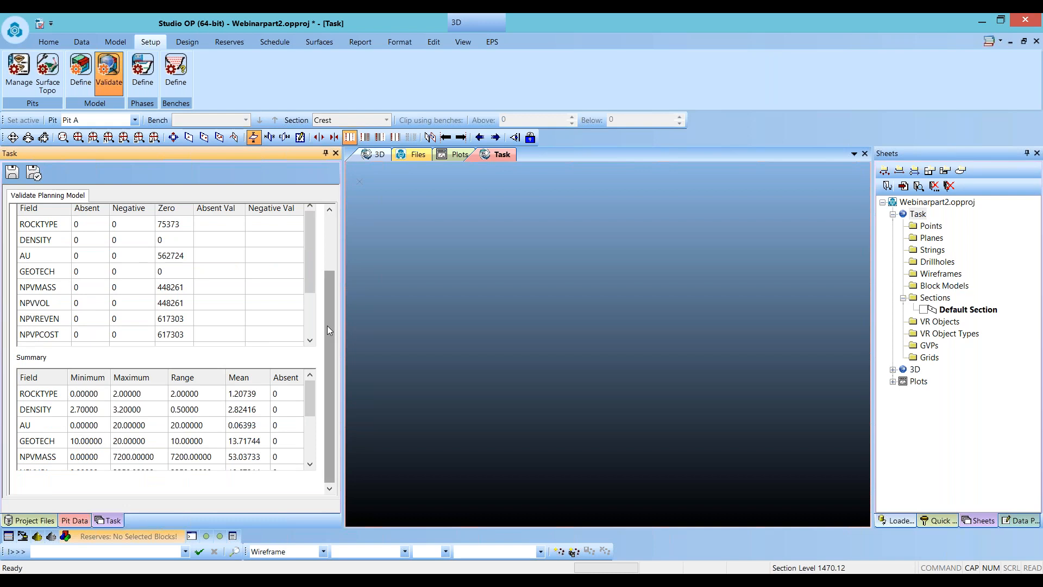
pyautogui.scroll(3, 332, 312)
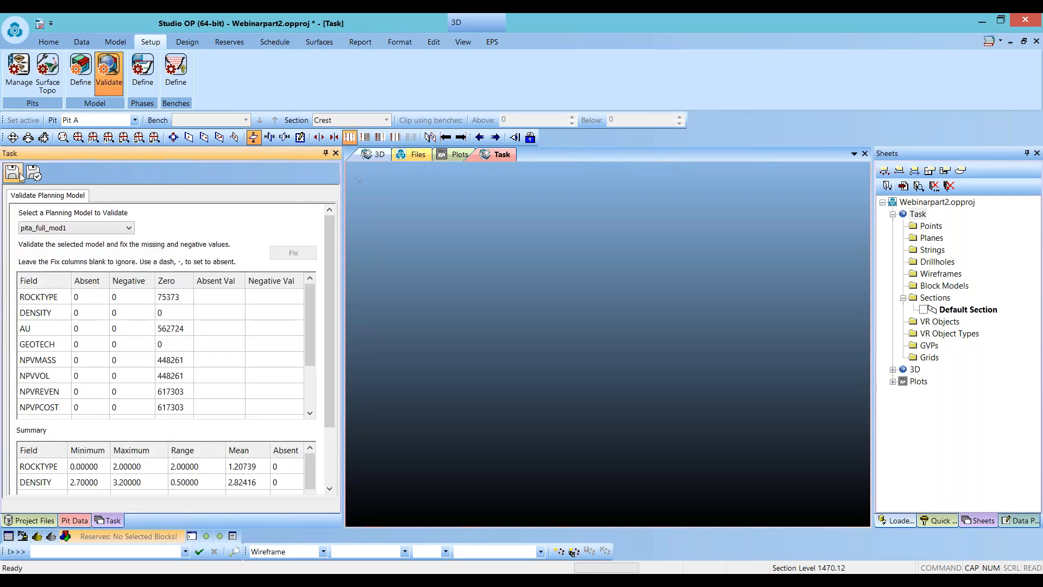
# - Add two more mining phases to Pit A so it has P1_PH1 to P1_PH3, saving the changes
pyautogui.click(142, 70)
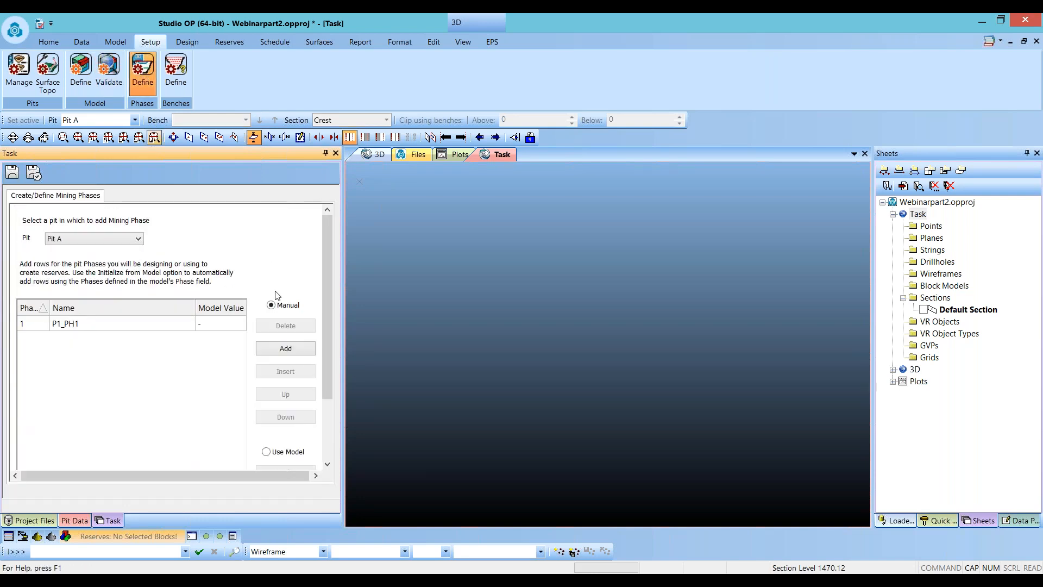
pyautogui.click(277, 350)
pyautogui.click(277, 350)
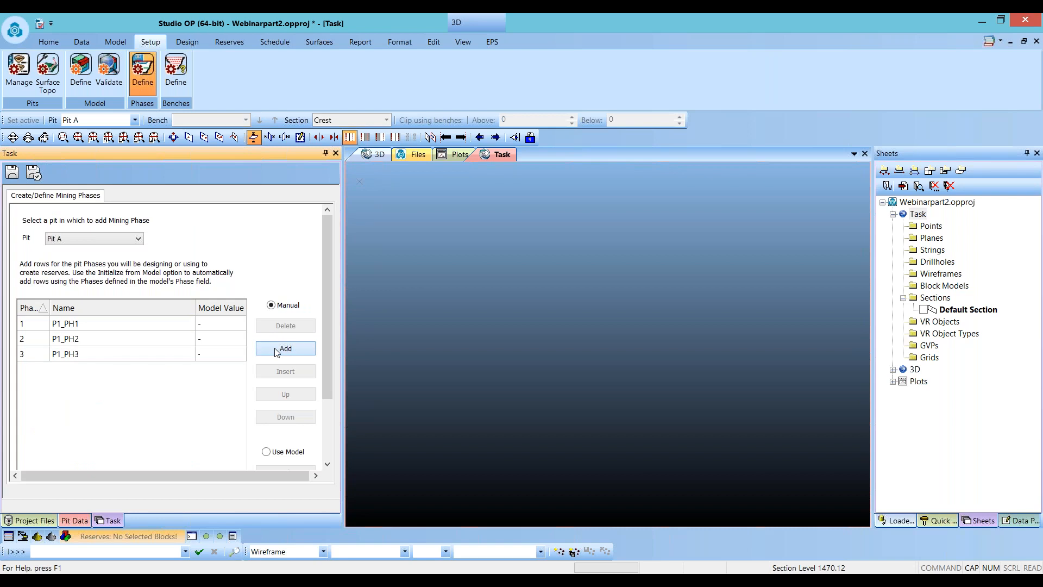
pyautogui.click(95, 328)
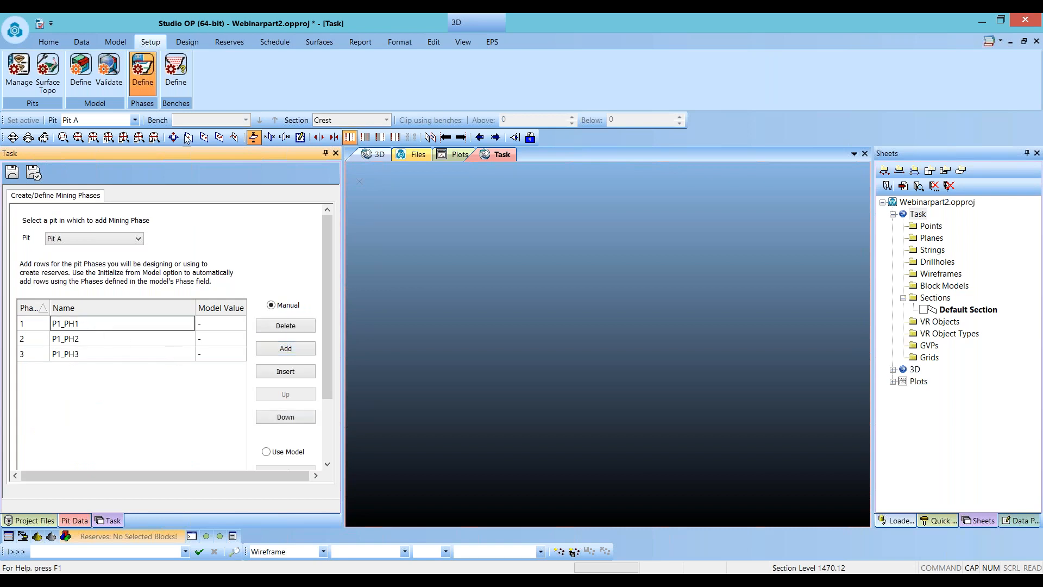
pyautogui.click(181, 96)
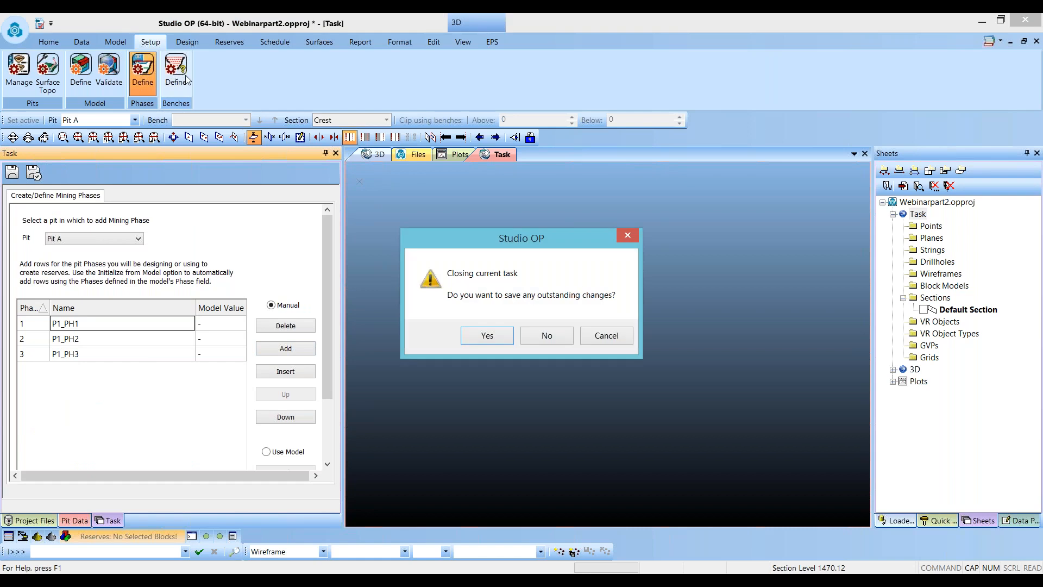
pyautogui.moveTo(559, 239); pyautogui.dragTo(229, 156)
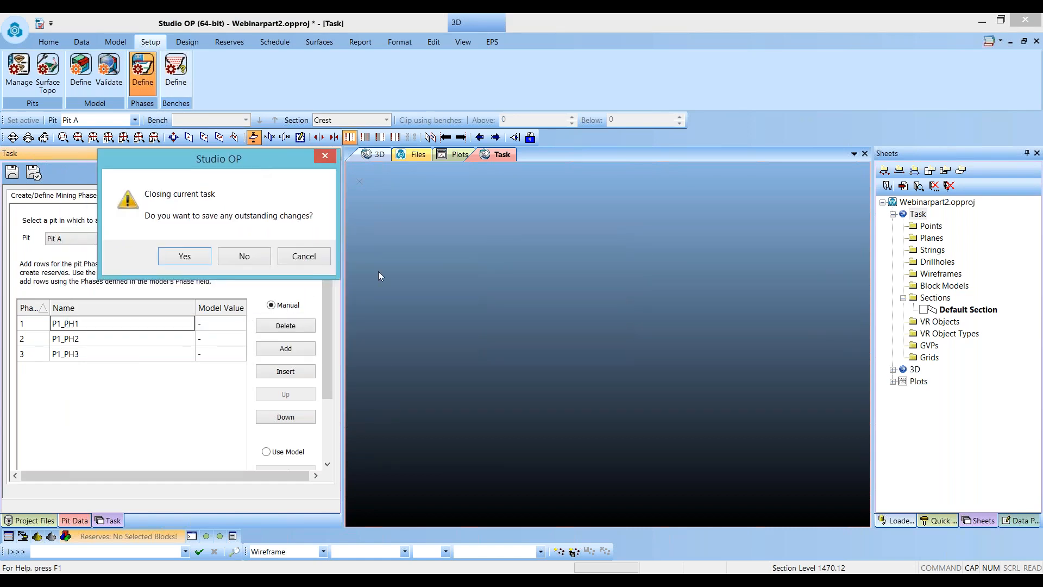
pyautogui.click(185, 258)
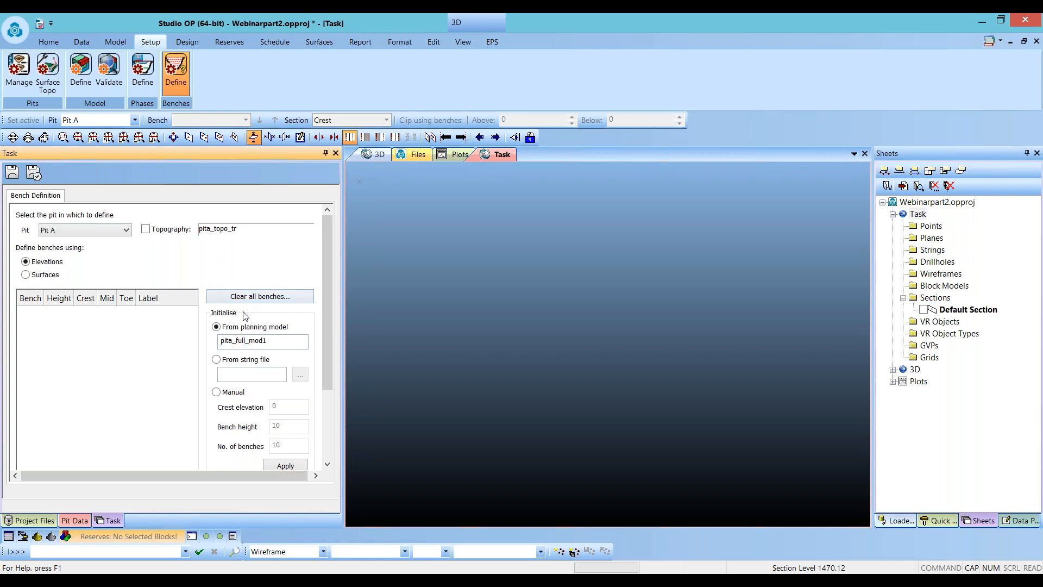
# - Initialise Pit A's bench definitions from the final_pit_st string file
pyautogui.click(224, 360)
pyautogui.click(300, 375)
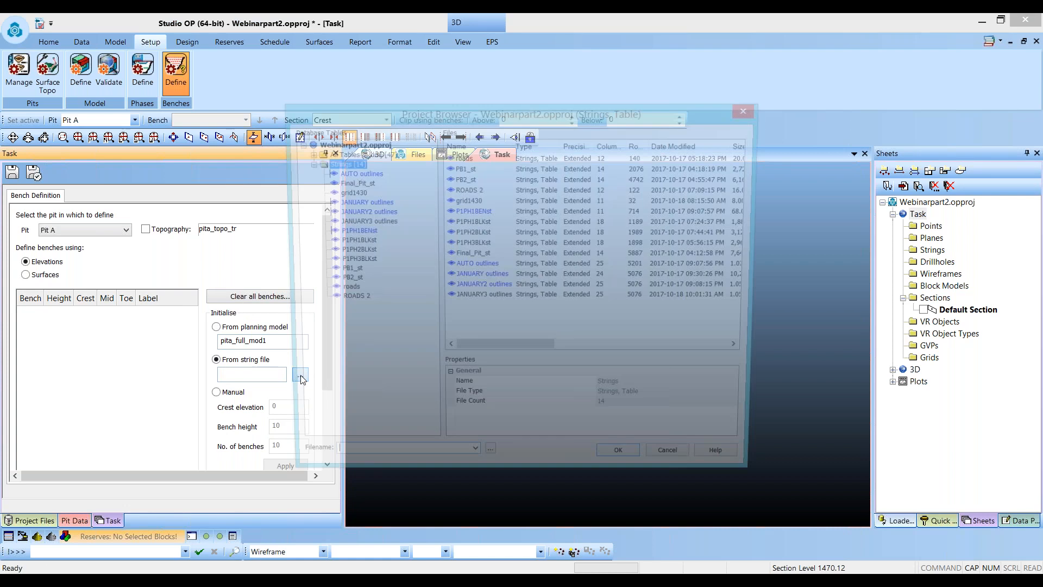
pyautogui.doubleClick(347, 179)
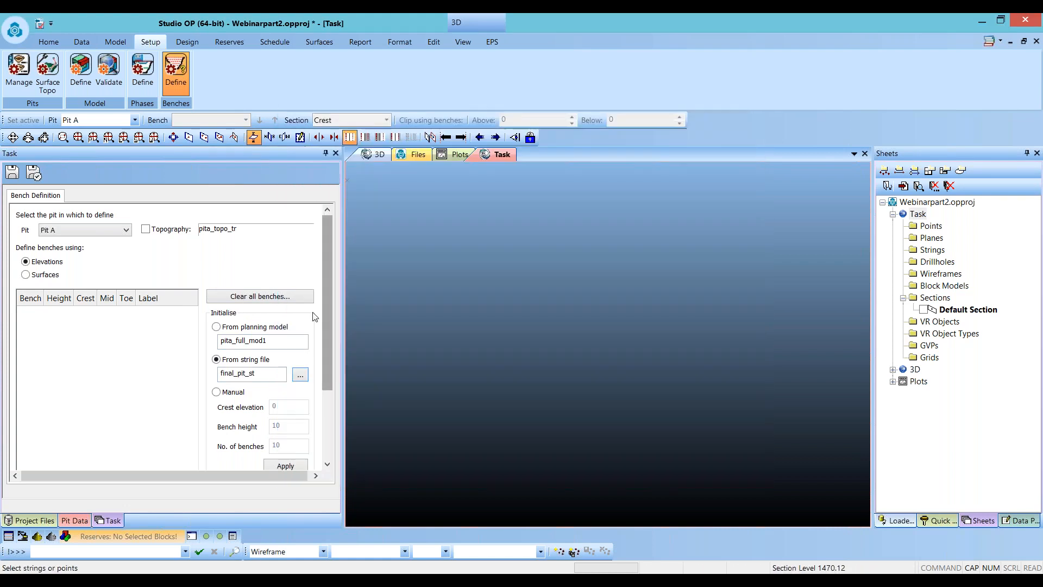
pyautogui.click(286, 464)
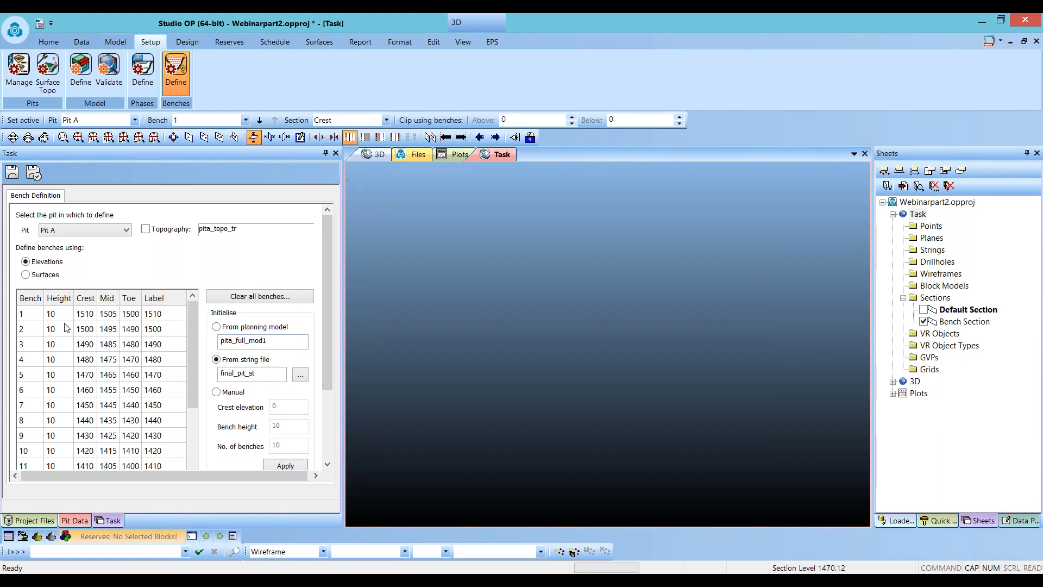
# - Set the 1510 bench as the active bench
pyautogui.click(57, 343)
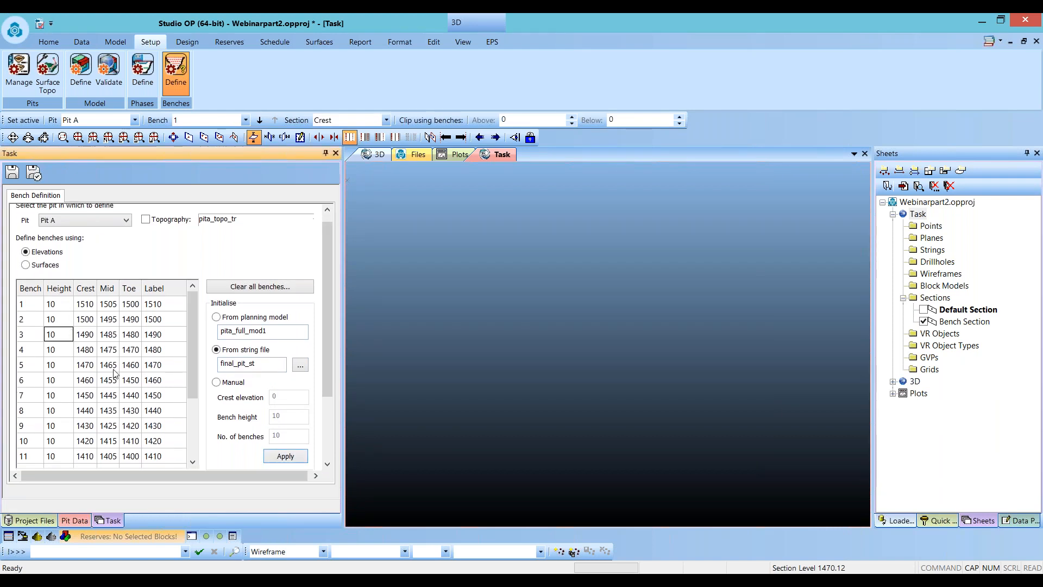
pyautogui.scroll(-3, 194, 332)
pyautogui.scroll(3, 188, 326)
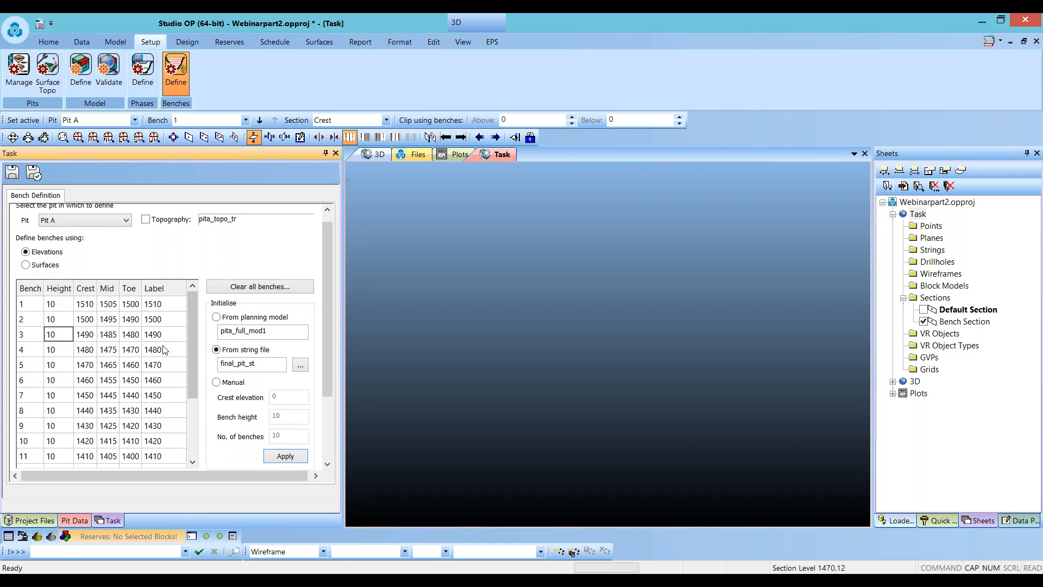
pyautogui.click(16, 175)
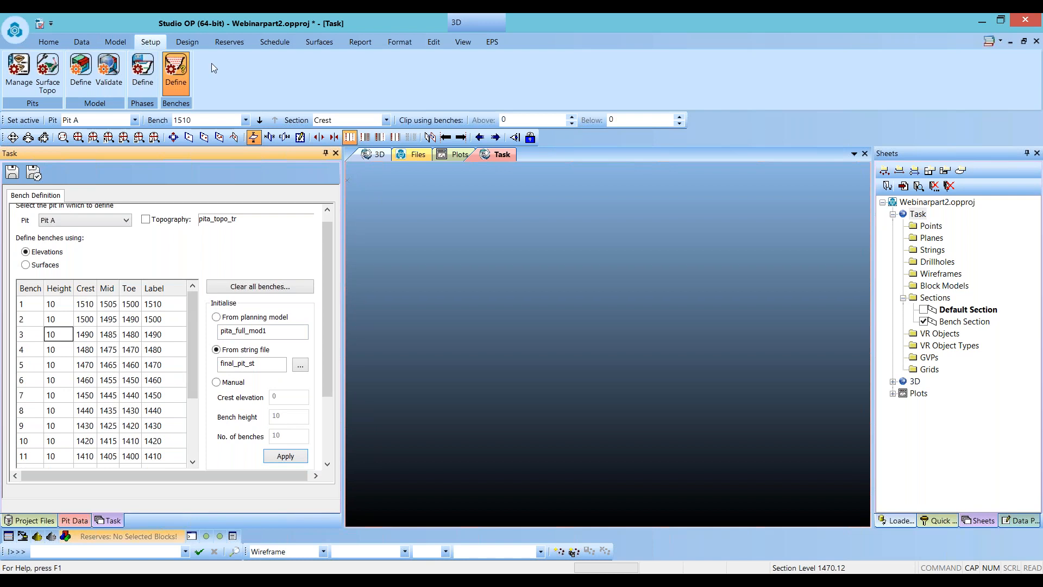
# - Open Add Mining Phase Designs and select pb1_st as the design string for phase P1_PH1
pyautogui.click(242, 43)
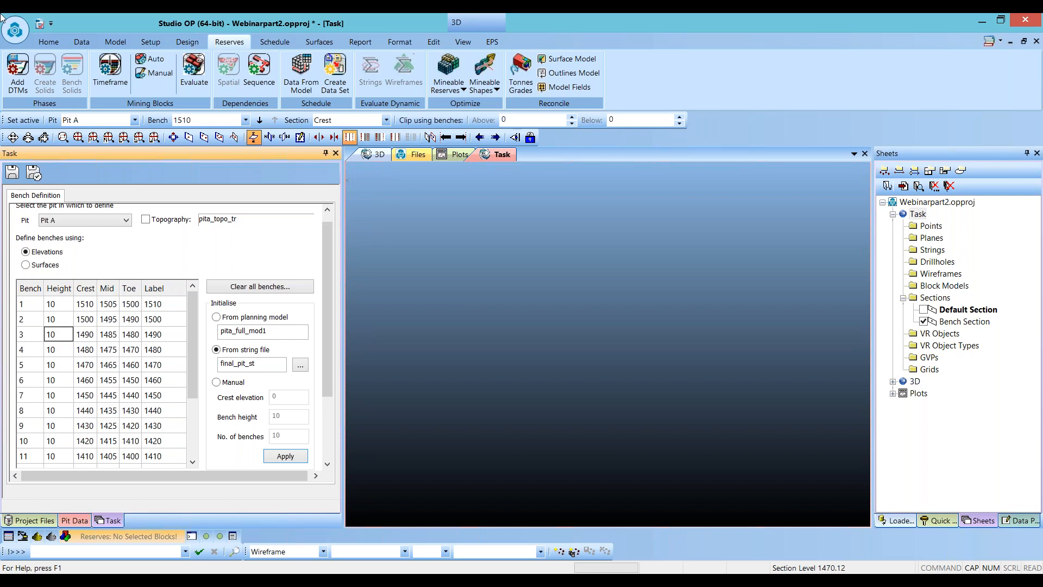
pyautogui.click(19, 75)
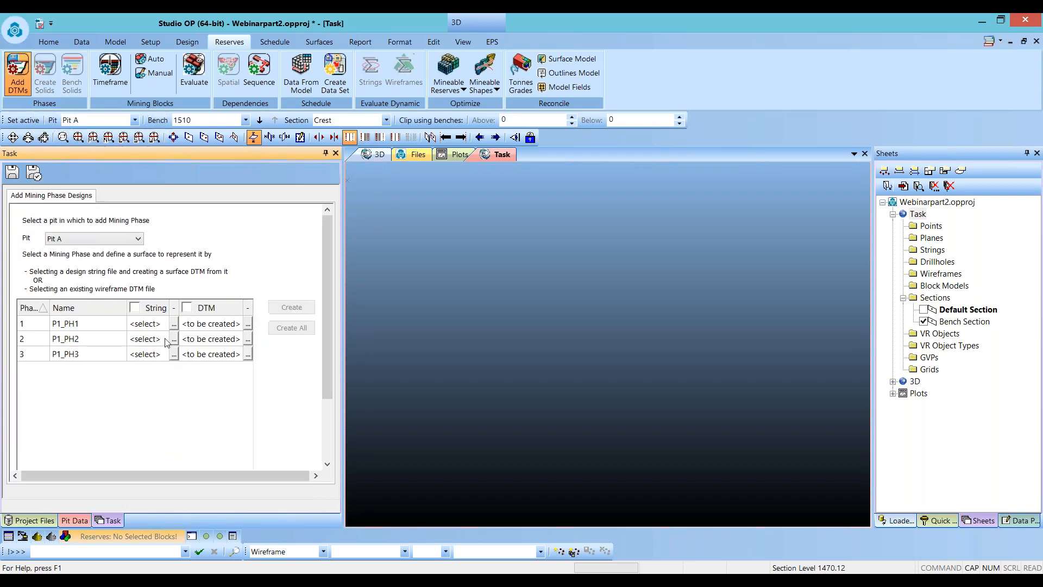
pyautogui.click(174, 324)
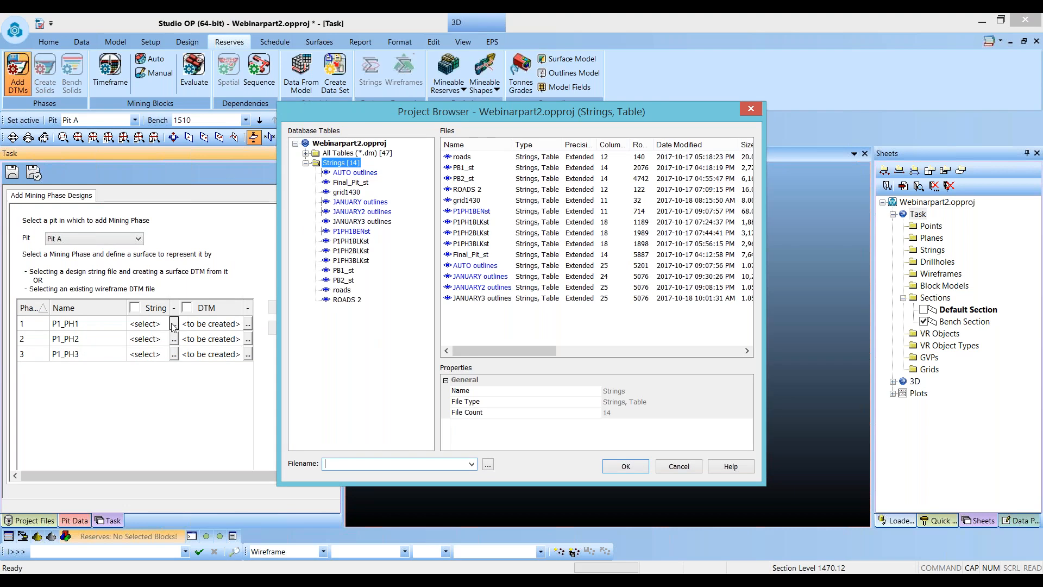
pyautogui.click(349, 271)
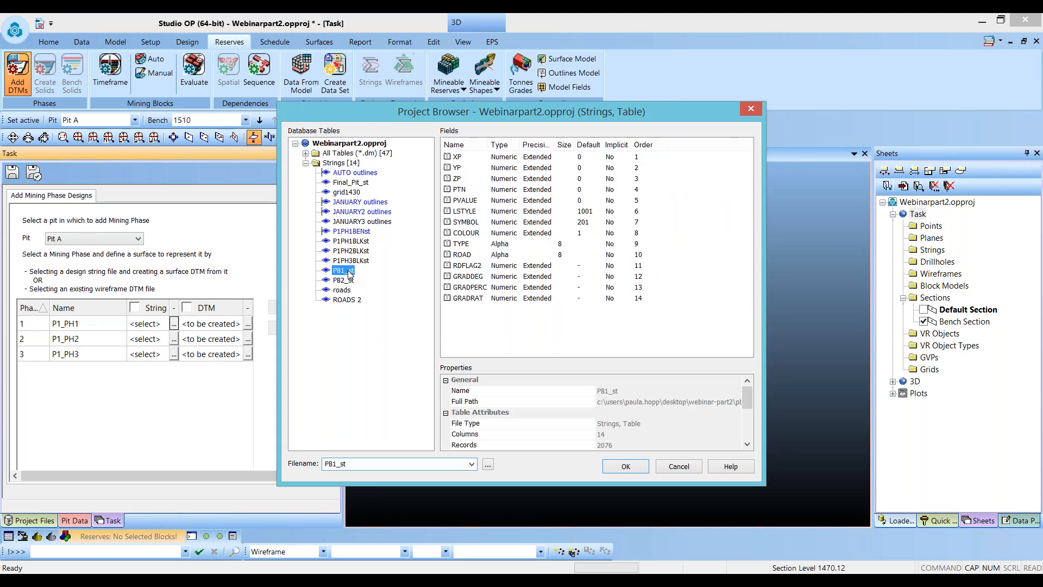
pyautogui.doubleClick(348, 271)
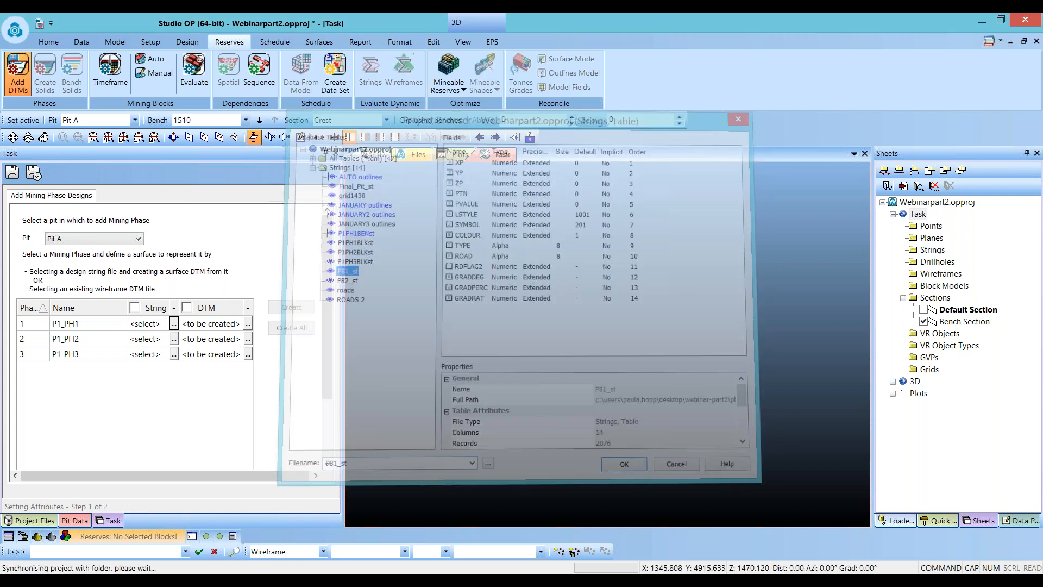
# - Select pb2_st as the string for P1_PH2 and final_pit_st for P1_PH3
pyautogui.click(174, 338)
pyautogui.doubleClick(348, 280)
pyautogui.click(174, 354)
pyautogui.doubleClick(355, 185)
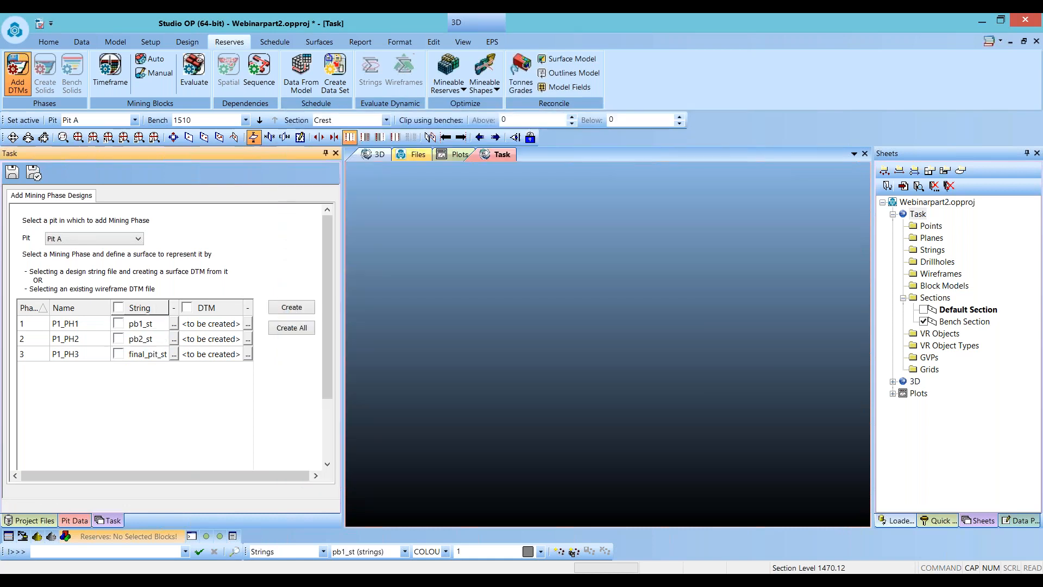
# - Create the surface DTMs for all three mining phases from their design strings
pyautogui.moveTo(560, 436); pyautogui.dragTo(399, 288)
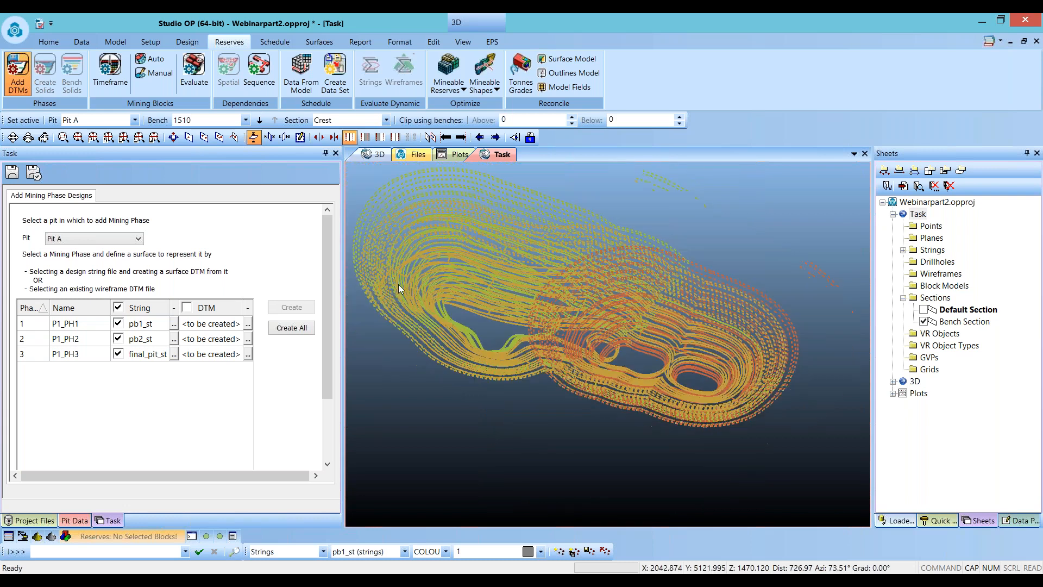
pyautogui.click(247, 324)
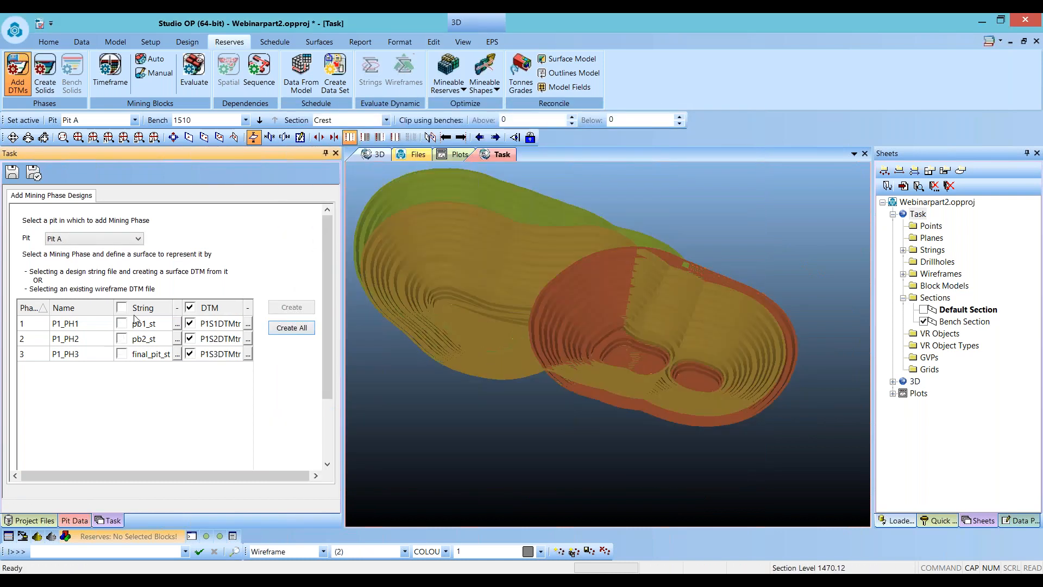
pyautogui.moveTo(540, 321); pyautogui.dragTo(574, 311)
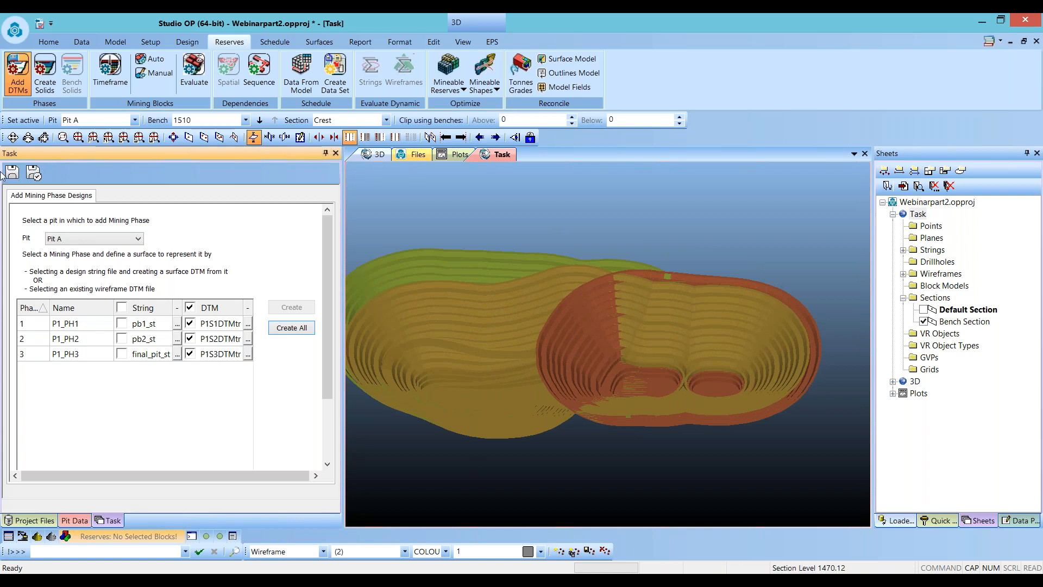
# - Create the phase solid for P1_PH1 from its DTM, using the pita_topo_tr topography
pyautogui.click(44, 80)
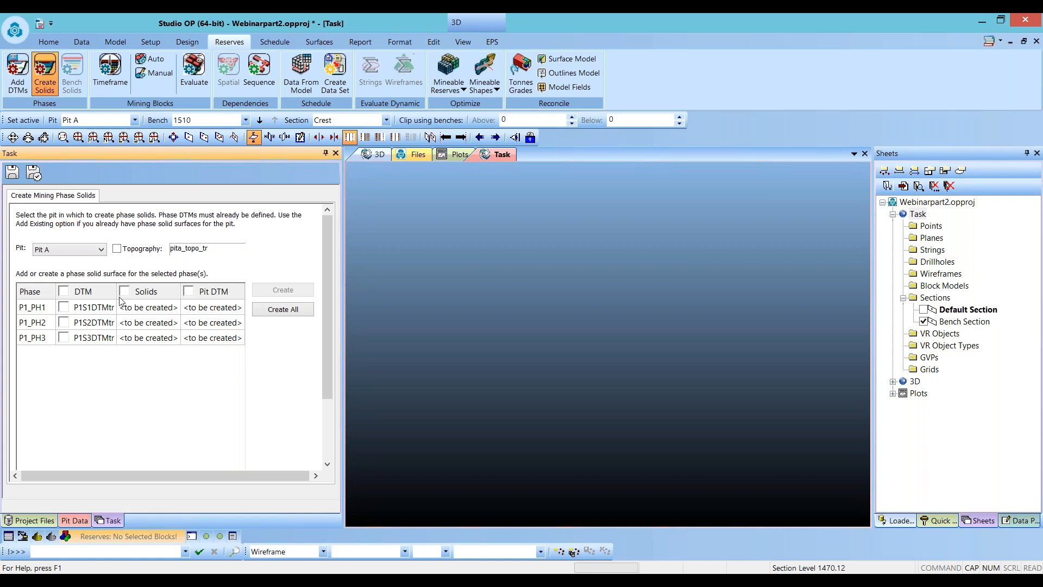
pyautogui.click(63, 307)
pyautogui.keyDown('shift'); pyautogui.moveTo(583, 433); pyautogui.dragTo(614, 412); pyautogui.keyUp('shift')
pyautogui.click(117, 248)
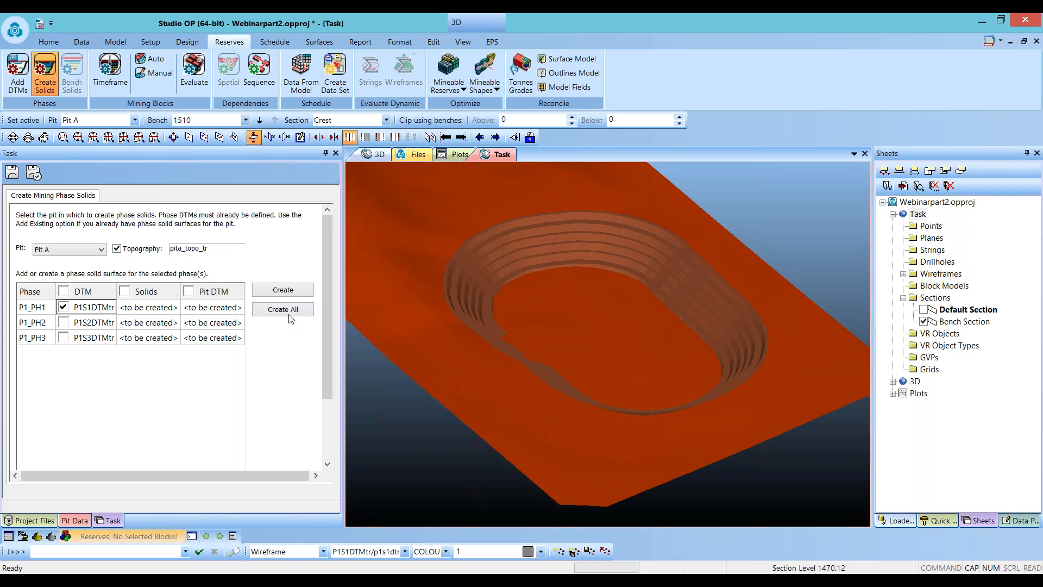
pyautogui.click(283, 291)
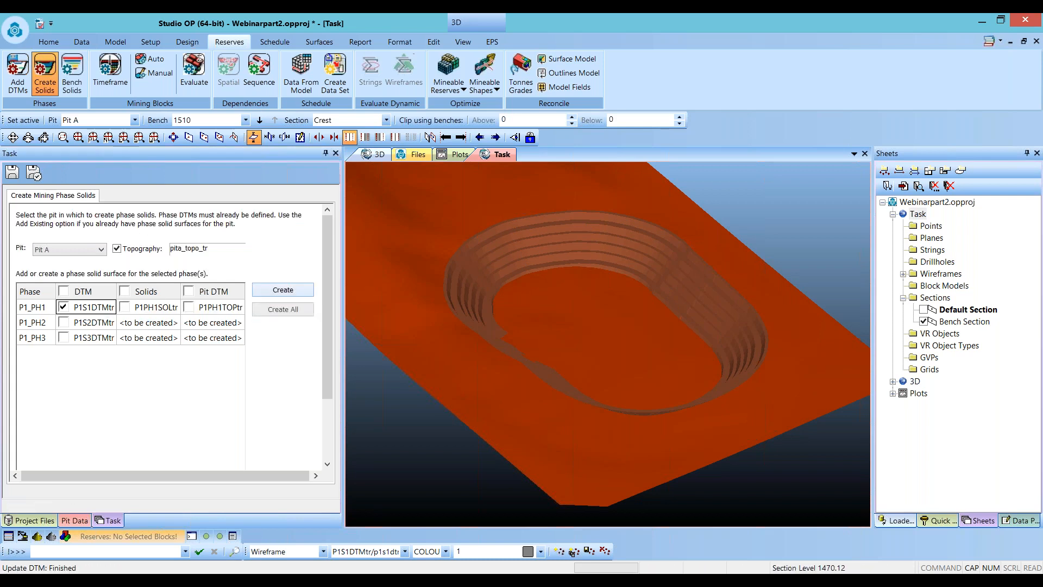
# - Inspect the P1_PH1 phase solid alone, then create the phase solids for all remaining phases of Pit A
pyautogui.click(117, 248)
pyautogui.click(64, 308)
pyautogui.click(64, 308)
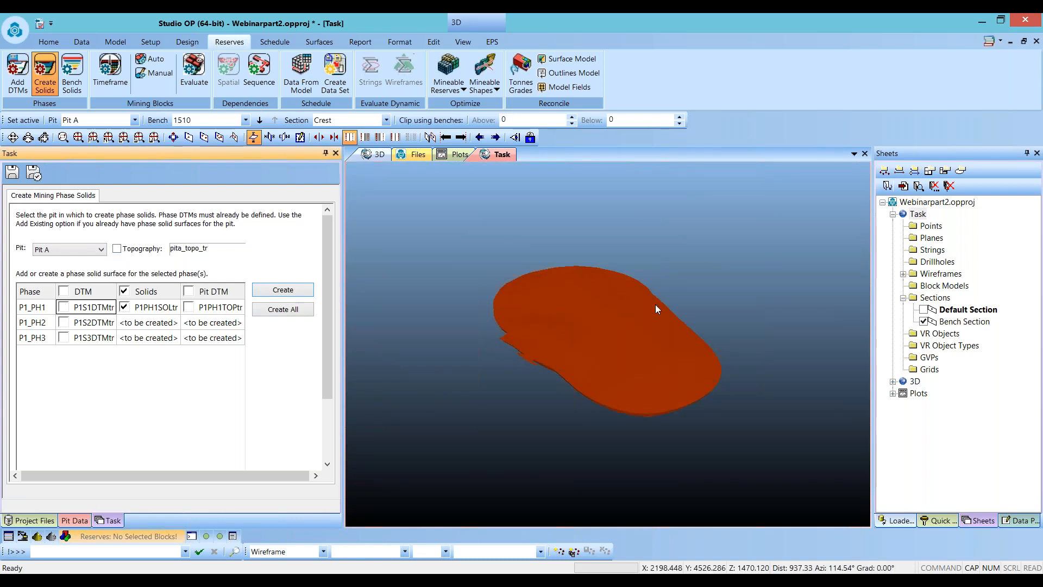
pyautogui.moveTo(655, 304); pyautogui.dragTo(629, 354)
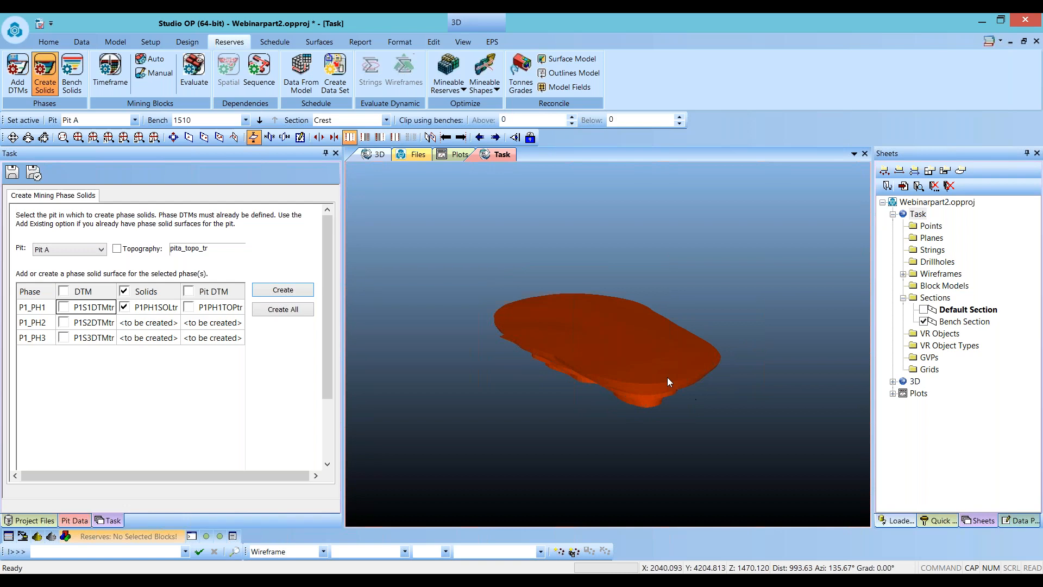
pyautogui.click(294, 314)
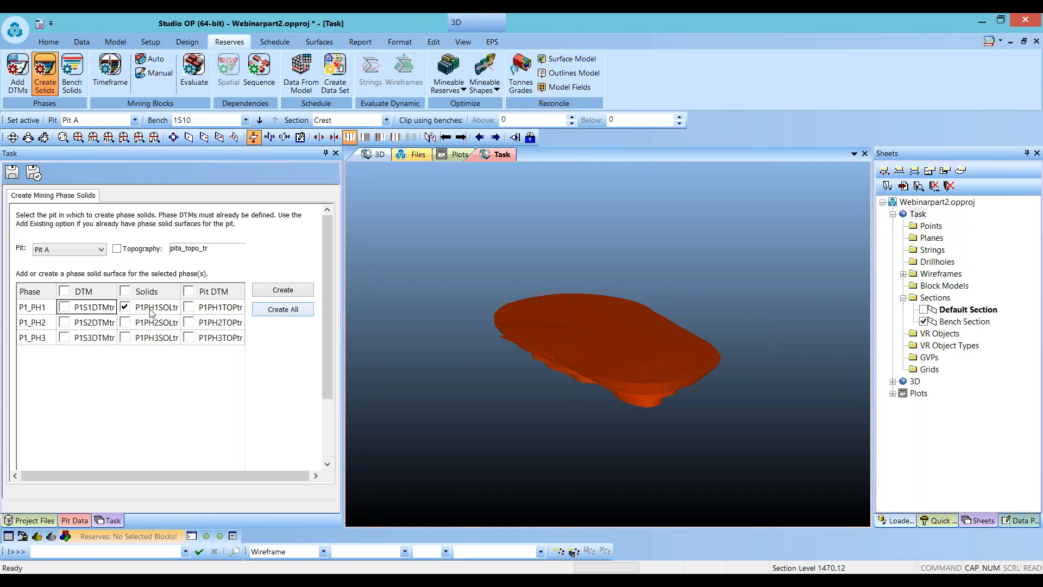
# - Compare the P1_PH2 DTM and solid against the topography and the P1_PH1 DTM
pyautogui.click(125, 307)
pyautogui.click(64, 322)
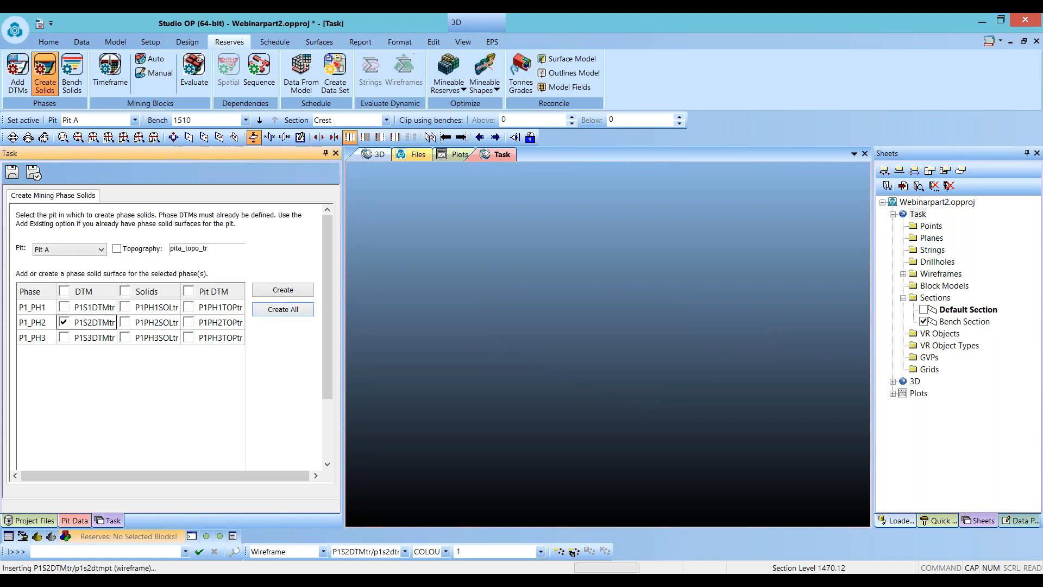
pyautogui.scroll(-5, 579, 298)
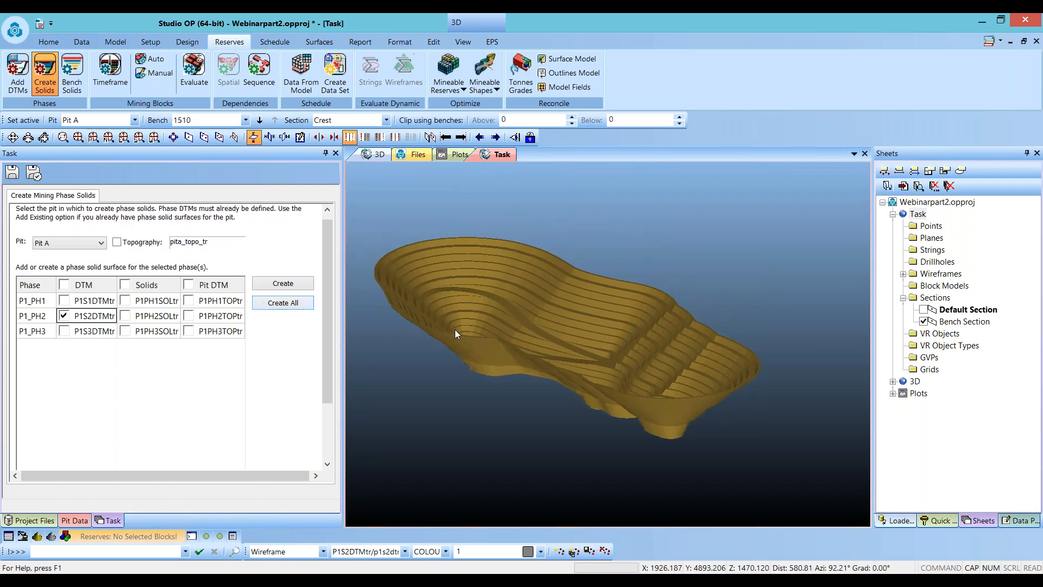
pyautogui.click(117, 242)
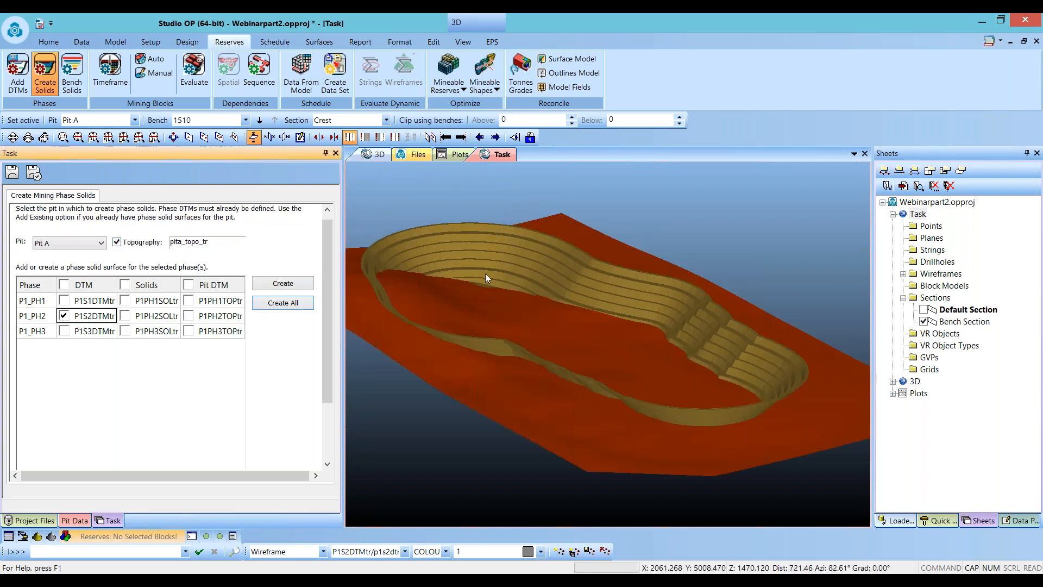
pyautogui.moveTo(610, 357); pyautogui.dragTo(629, 360)
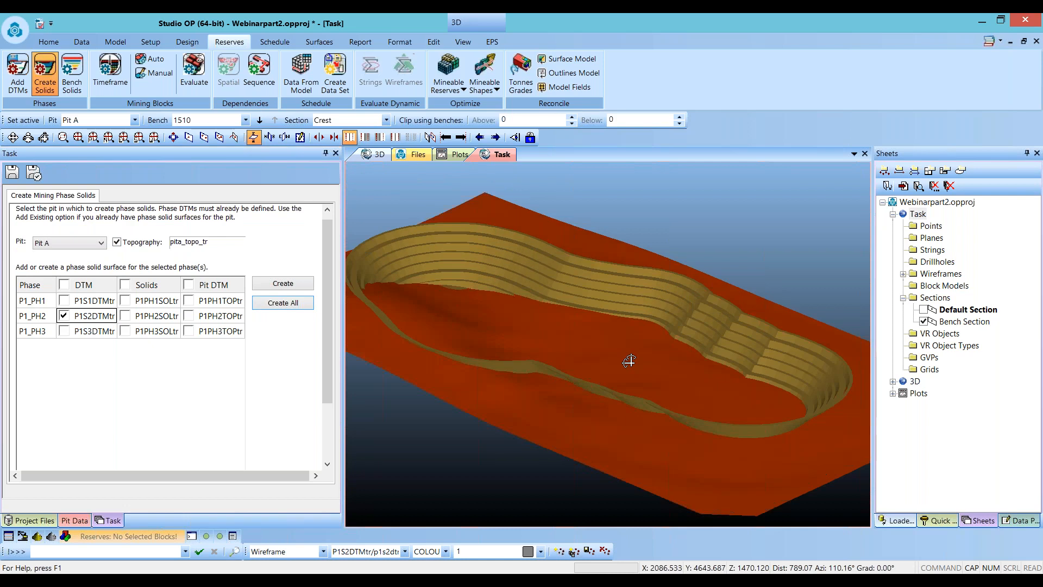
pyautogui.click(64, 301)
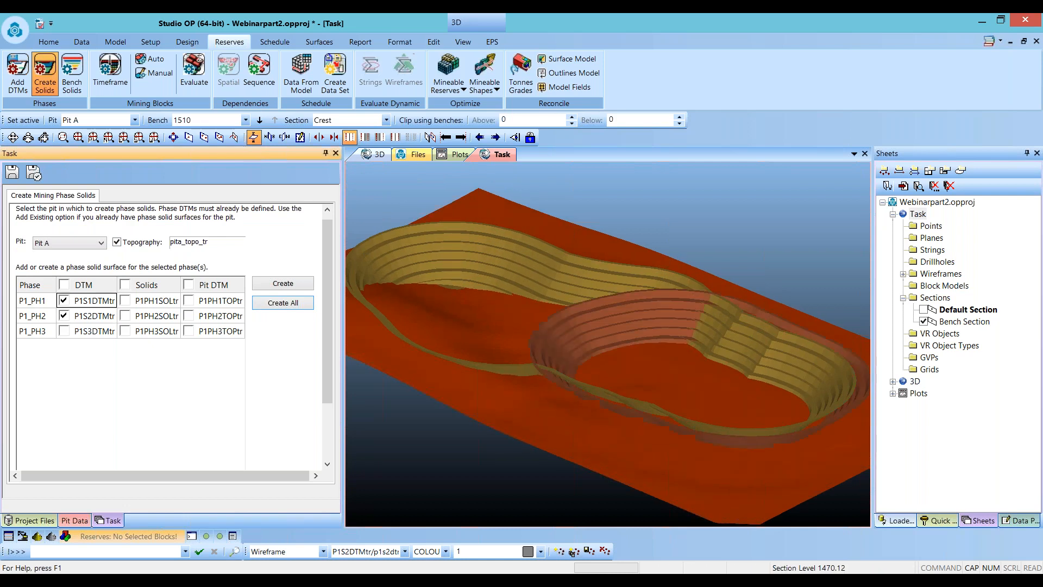
pyautogui.moveTo(575, 327)
pyautogui.keyDown('shift'); pyautogui.mouseDown()
pyautogui.moveTo(601, 346)
pyautogui.moveTo(585, 334)
pyautogui.mouseUp(); pyautogui.keyUp('shift')
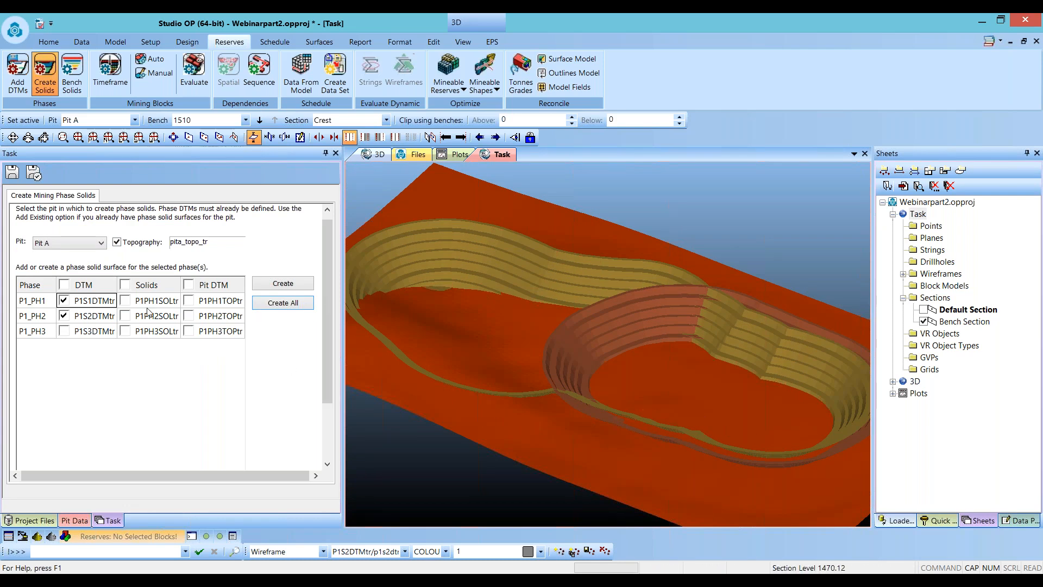
pyautogui.click(125, 316)
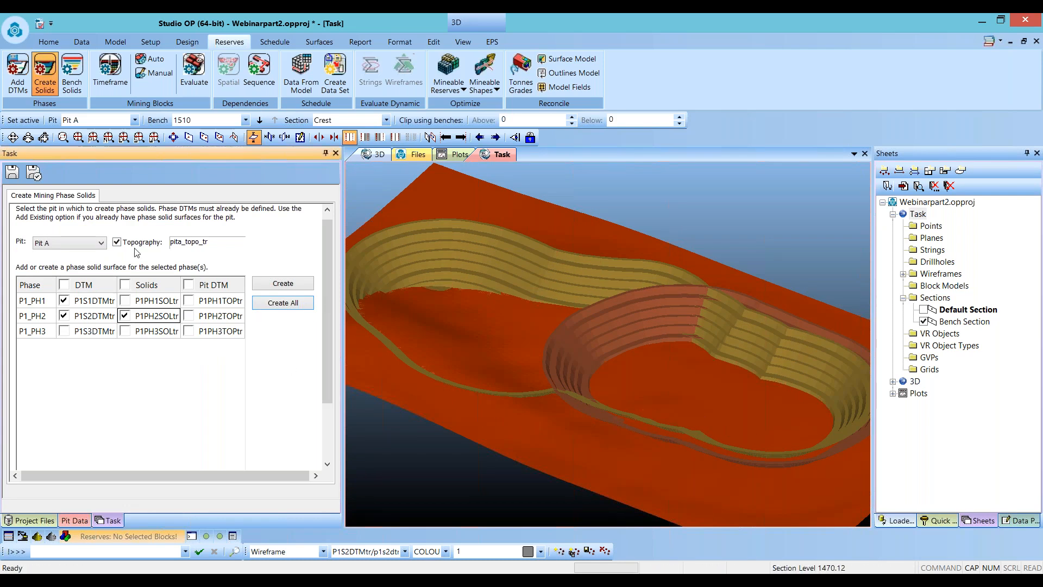
pyautogui.click(117, 243)
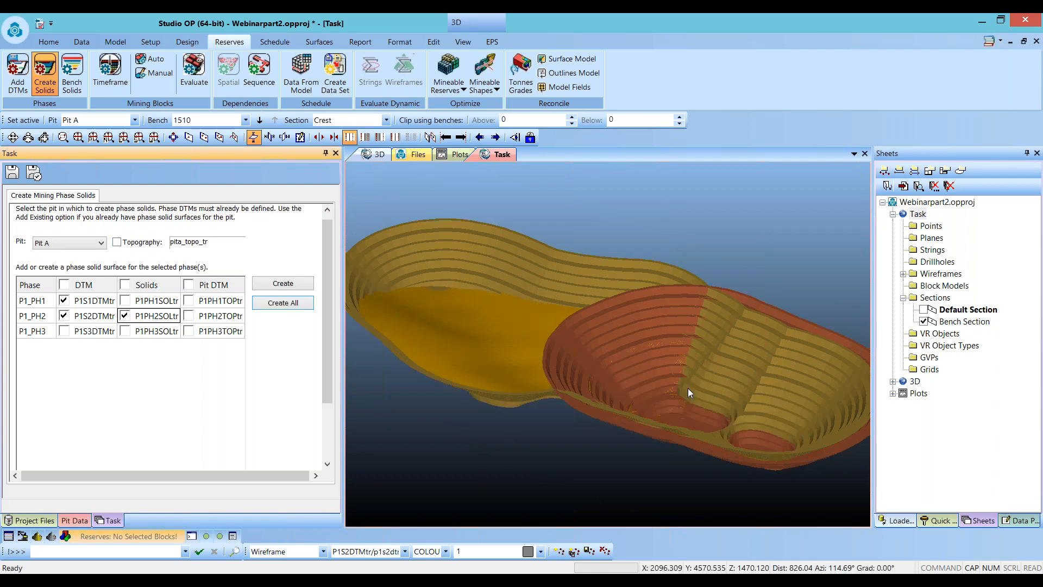
pyautogui.moveTo(702, 382); pyautogui.dragTo(670, 410)
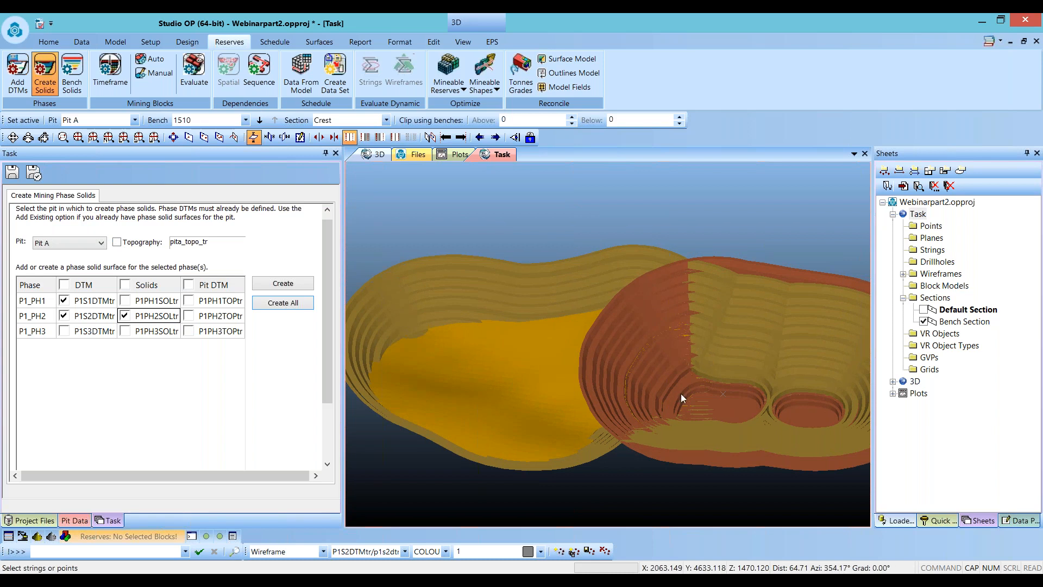
pyautogui.moveTo(535, 415)
pyautogui.mouseDown()
pyautogui.moveTo(517, 394)
pyautogui.moveTo(491, 389)
pyautogui.moveTo(519, 403)
pyautogui.mouseUp()
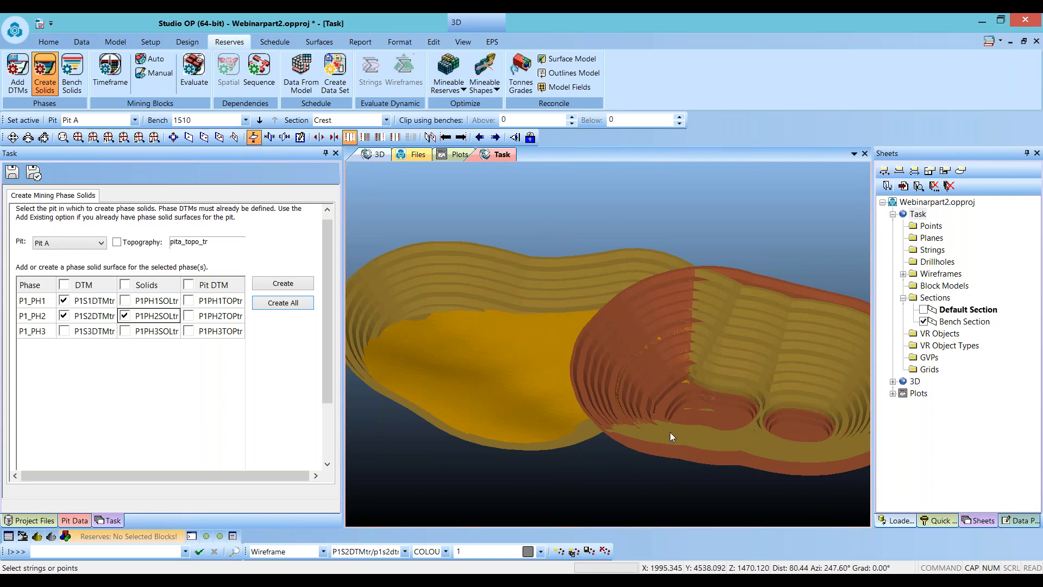
# - Inspect the individual phase solids, focusing on the P1_PH3 solid and its small fragments
pyautogui.click(124, 331)
pyautogui.click(124, 300)
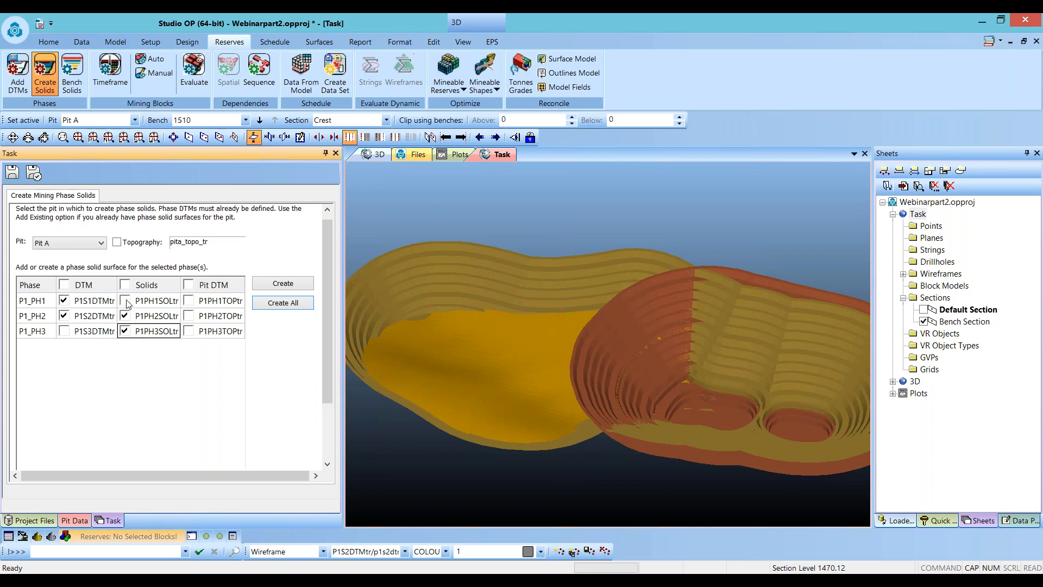
pyautogui.click(64, 301)
pyautogui.click(63, 316)
pyautogui.moveTo(522, 389); pyautogui.dragTo(536, 363)
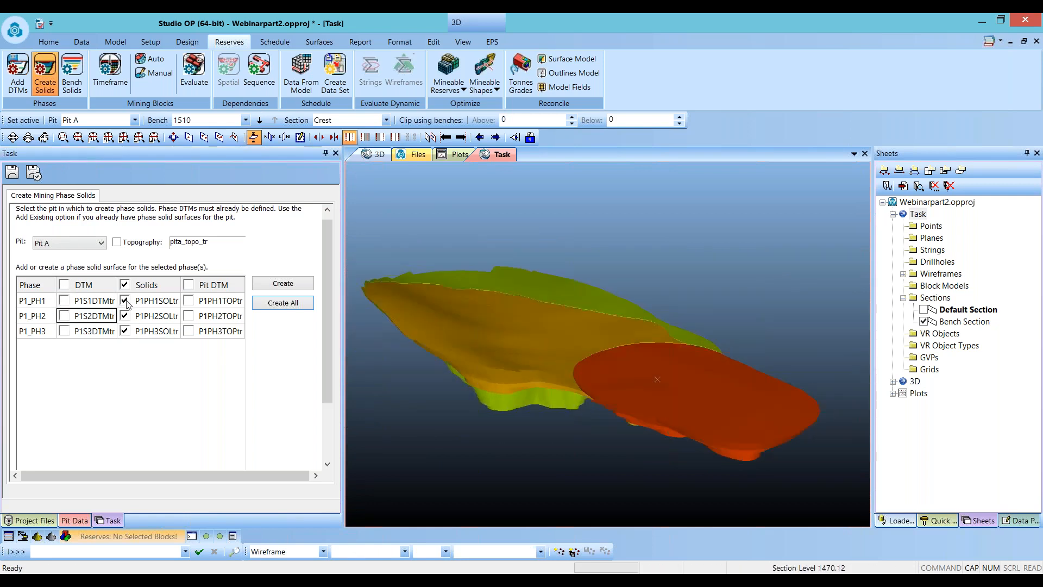
pyautogui.click(125, 300)
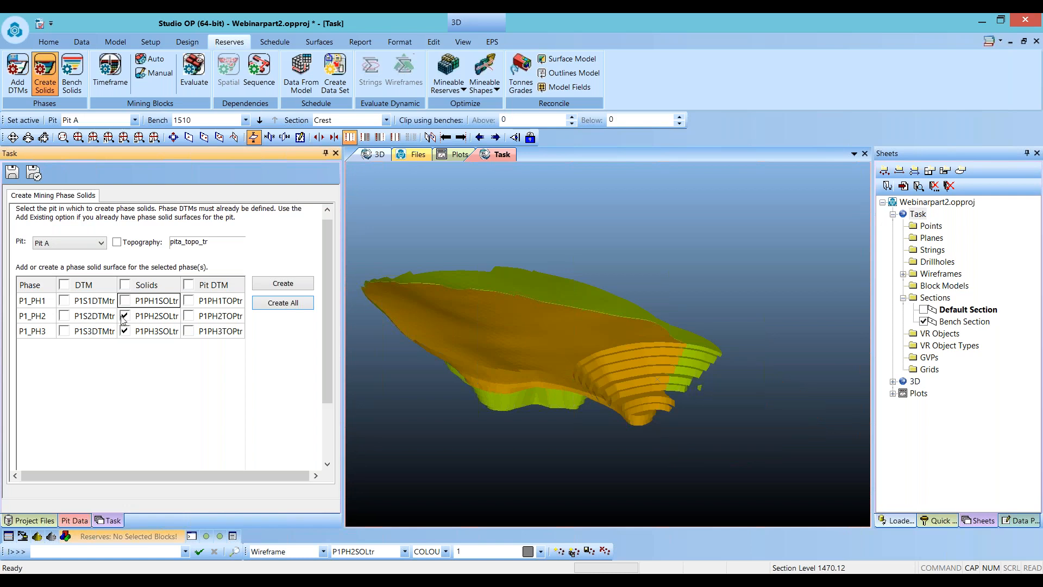
pyautogui.click(125, 315)
pyautogui.moveTo(496, 327)
pyautogui.mouseDown()
pyautogui.moveTo(530, 354)
pyautogui.moveTo(535, 346)
pyautogui.moveTo(498, 336)
pyautogui.moveTo(503, 315)
pyautogui.mouseUp()
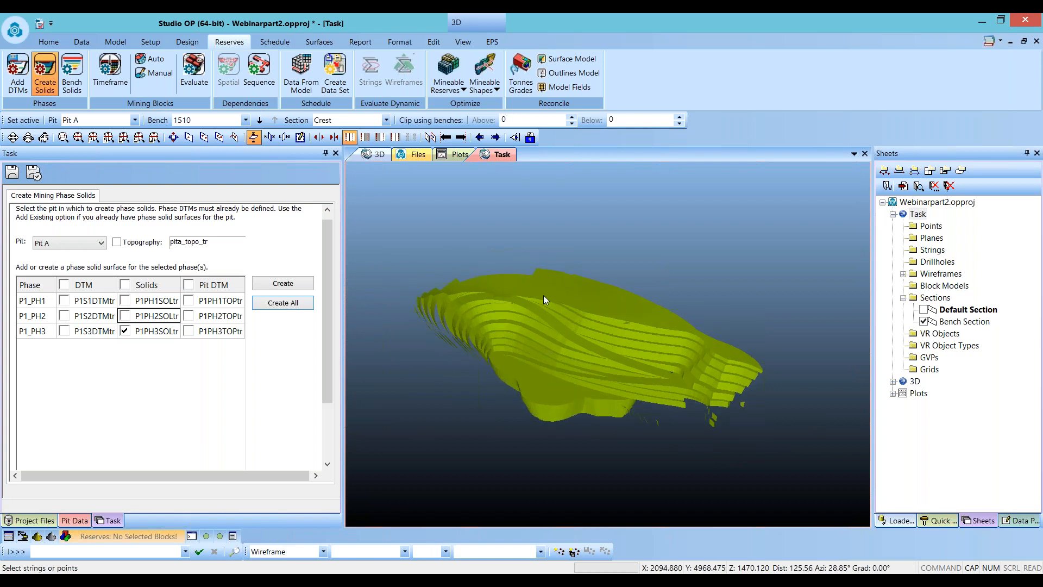
pyautogui.moveTo(657, 319); pyautogui.dragTo(716, 364)
pyautogui.scroll(2, 716, 364)
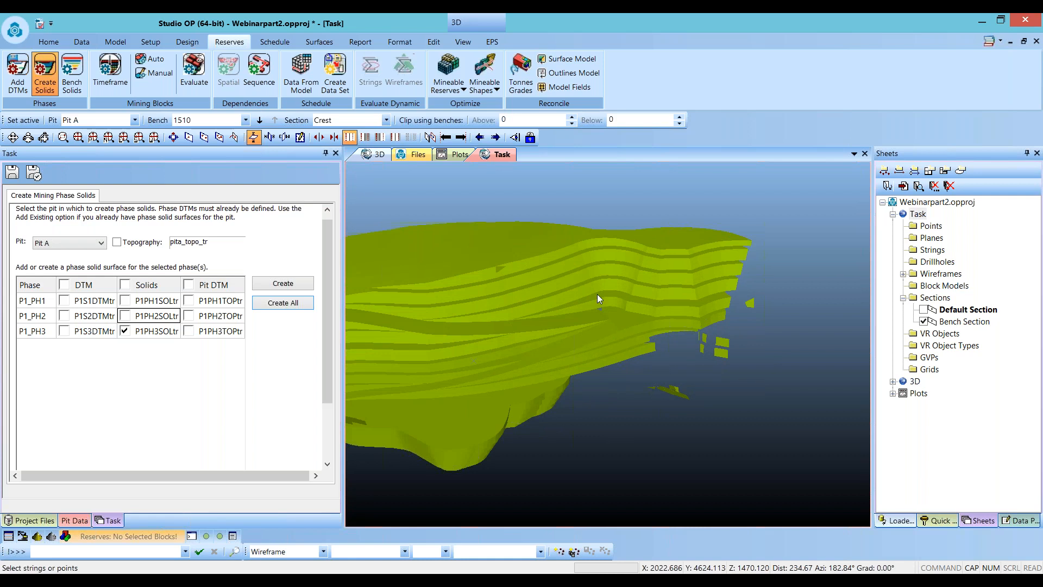
pyautogui.moveTo(597, 294); pyautogui.dragTo(637, 284)
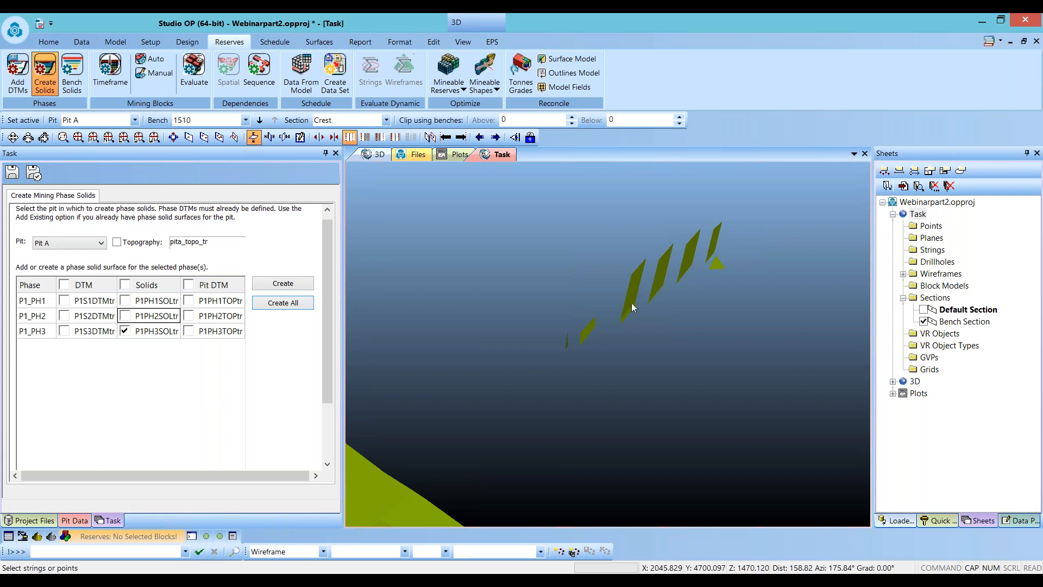
pyautogui.scroll(-4, 632, 301)
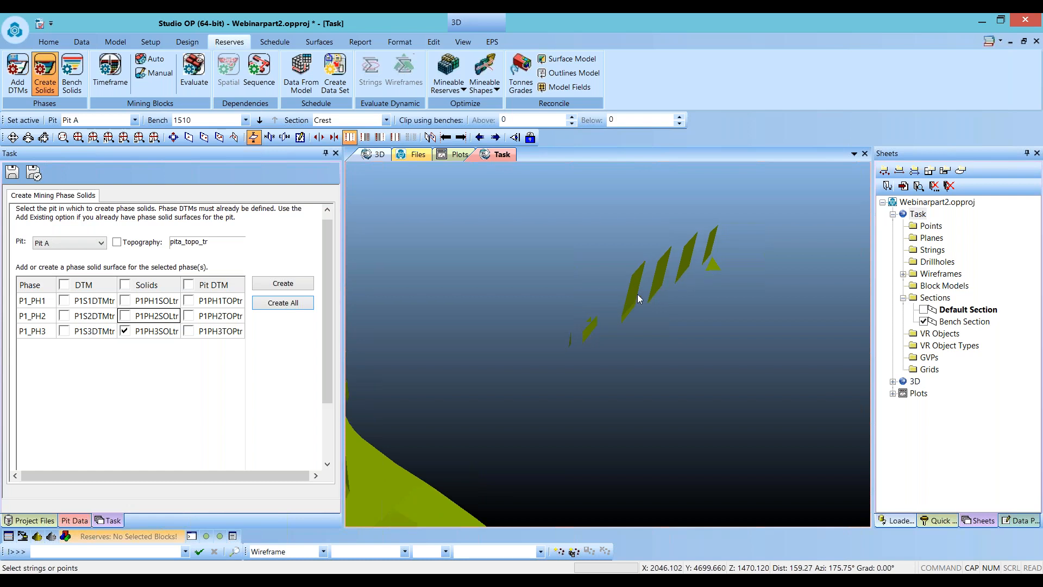
pyautogui.moveTo(647, 403); pyautogui.dragTo(602, 394)
pyautogui.moveTo(523, 428); pyautogui.dragTo(634, 376)
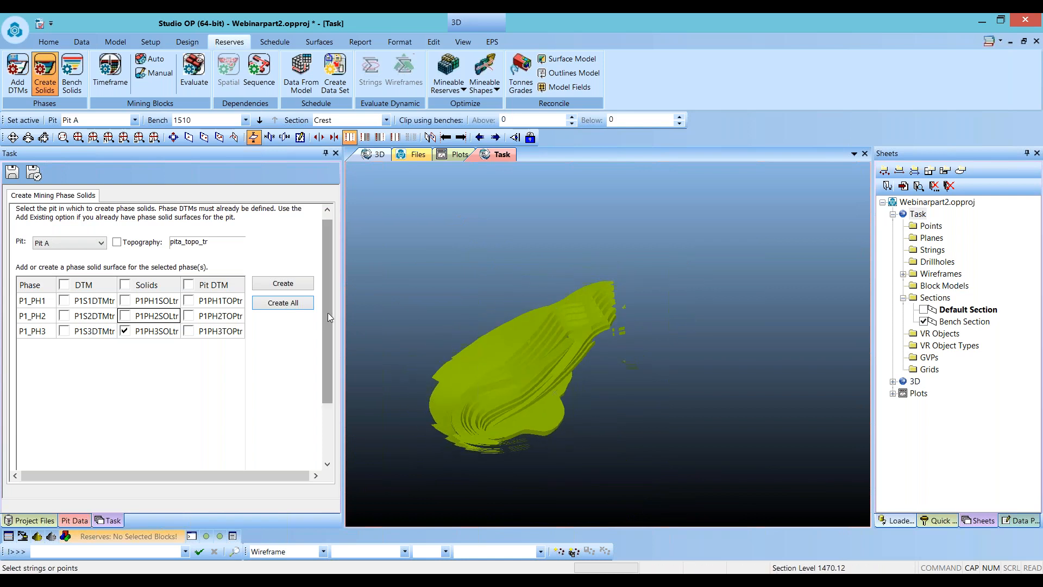
# - Recreate all phase solids, removing solids with volume below 1000 and maximum thickness below 2
pyautogui.moveTo(328, 312); pyautogui.dragTo(328, 382)
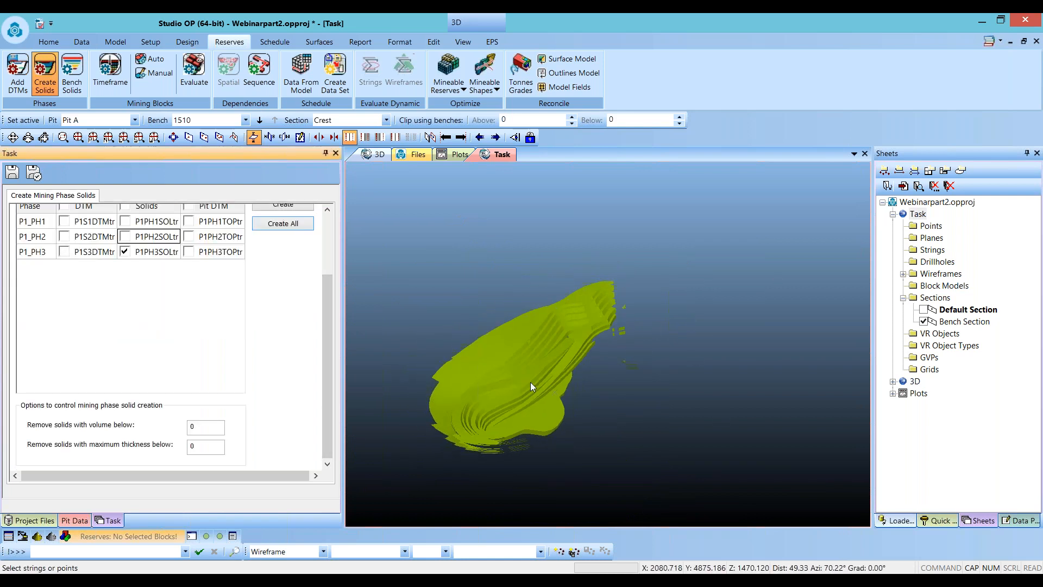
pyautogui.moveTo(209, 428); pyautogui.dragTo(142, 435)
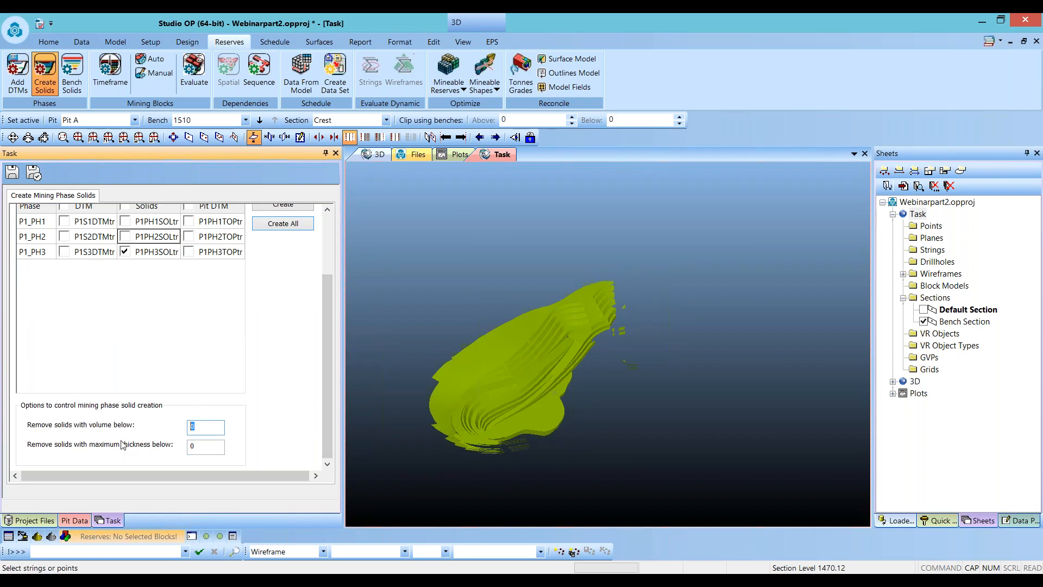
pyautogui.write('1000')
pyautogui.press('Tab')
pyautogui.write('2')
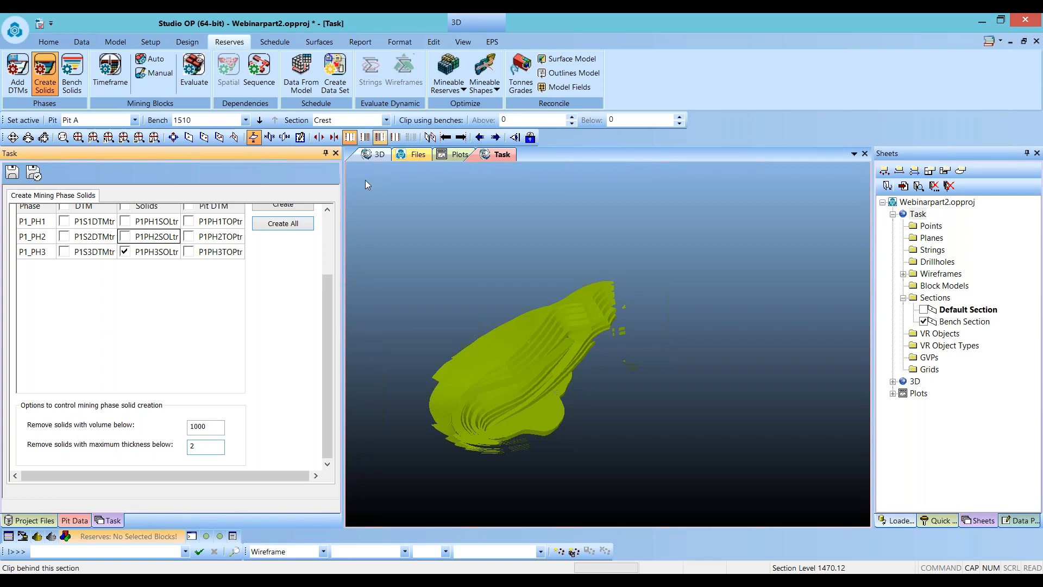
pyautogui.click(269, 224)
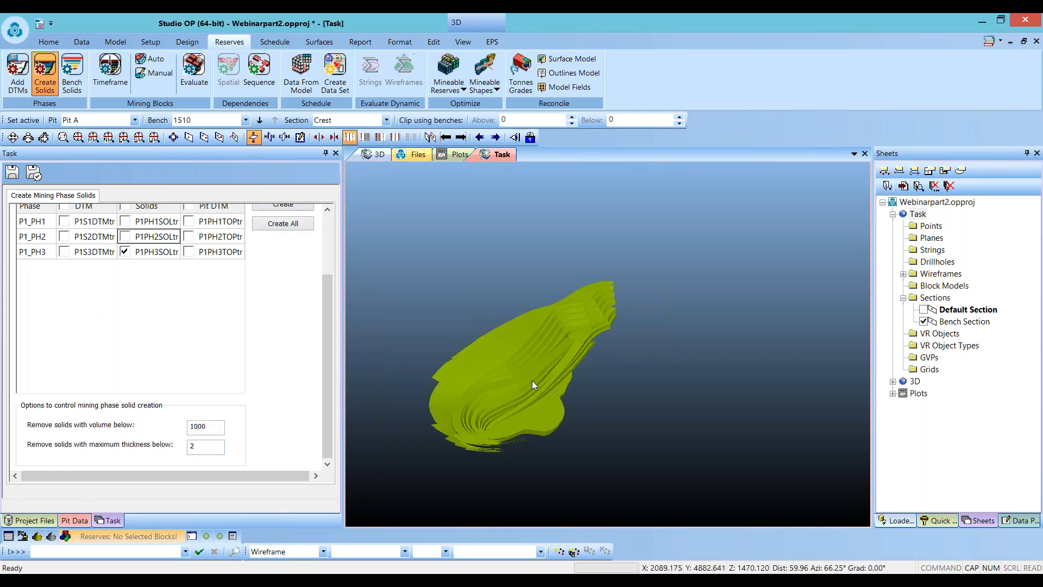
# - Review the regenerated P1_PH1, P1_PH2 and P1_PH3 solids together
pyautogui.moveTo(532, 377); pyautogui.dragTo(654, 293)
pyautogui.moveTo(552, 357); pyautogui.dragTo(661, 382)
pyautogui.moveTo(324, 305); pyautogui.dragTo(327, 247)
pyautogui.click(124, 323)
pyautogui.click(125, 307)
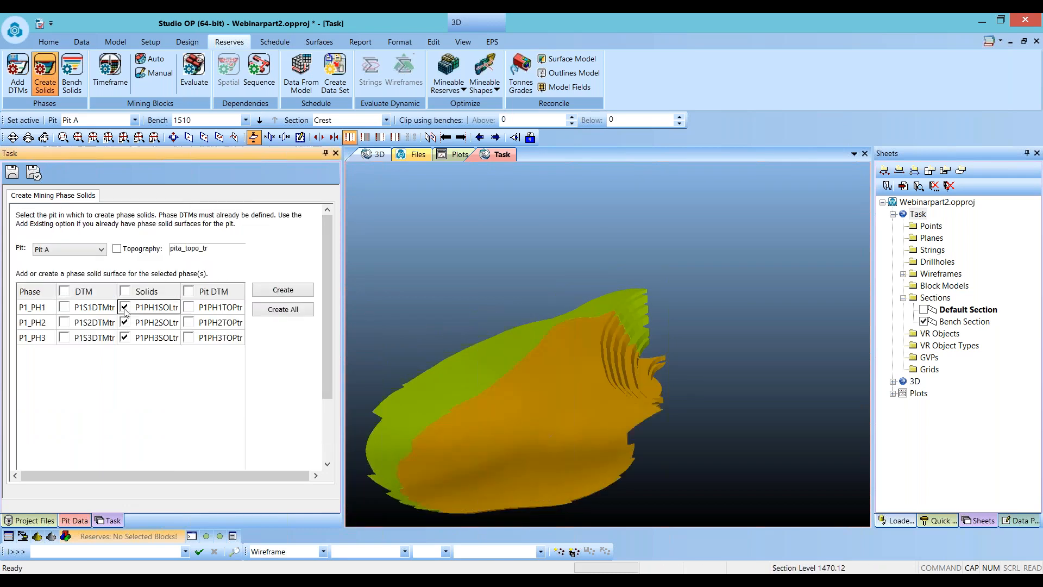
pyautogui.keyDown('shift'); pyautogui.moveTo(633, 410); pyautogui.dragTo(620, 372); pyautogui.keyUp('shift')
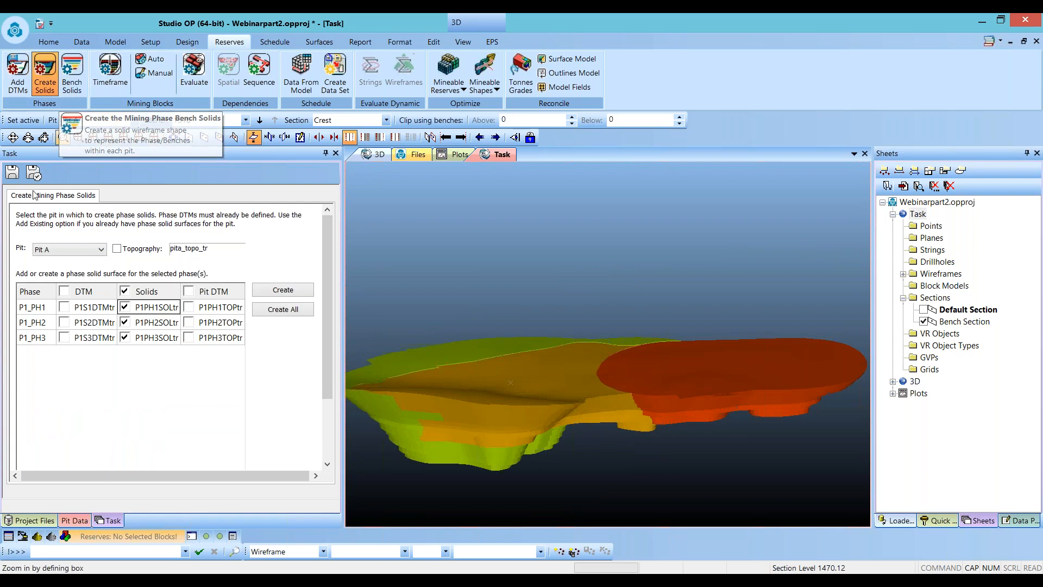
# - Open Bench Solids and create the bench solids for all three phases of Pit A
pyautogui.click(13, 173)
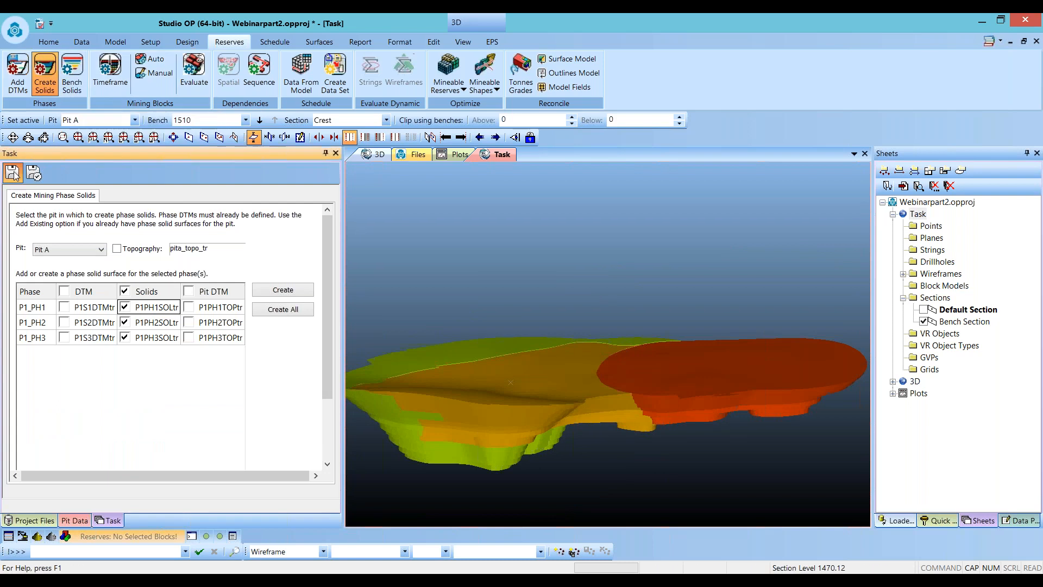
pyautogui.click(71, 81)
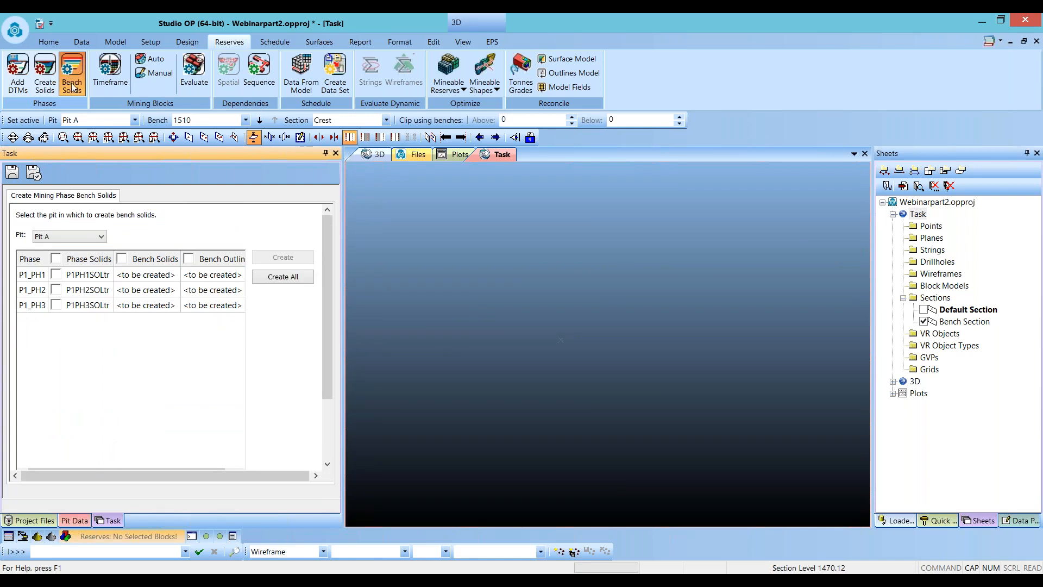
pyautogui.click(266, 279)
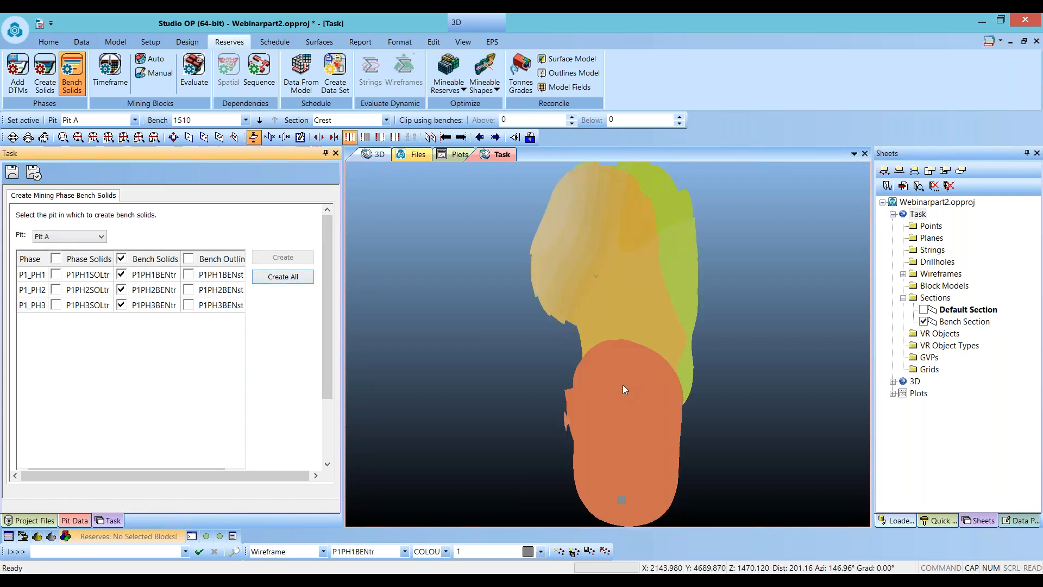
pyautogui.moveTo(612, 421); pyautogui.dragTo(560, 381)
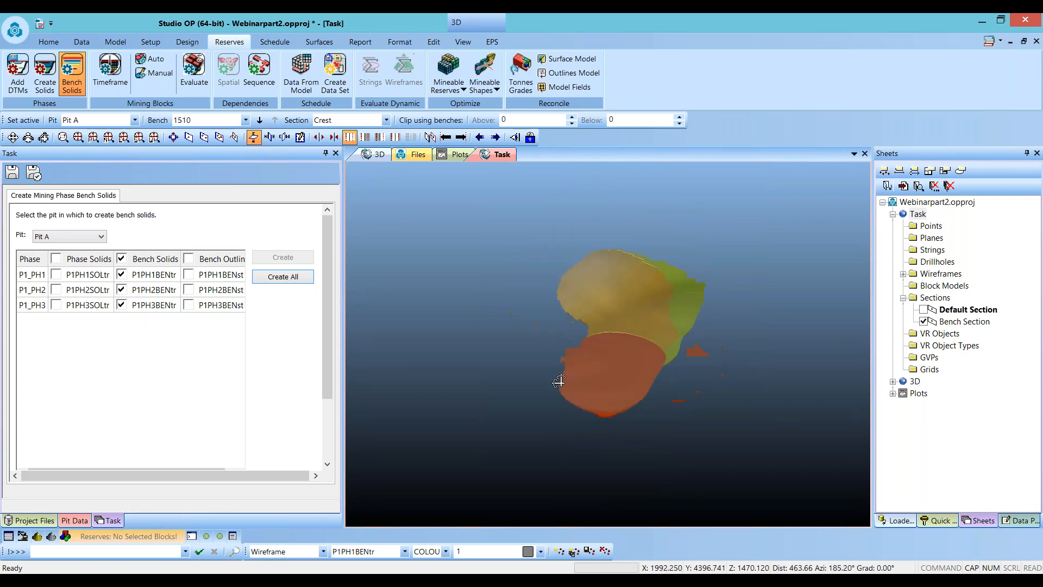
pyautogui.scroll(5, 561, 354)
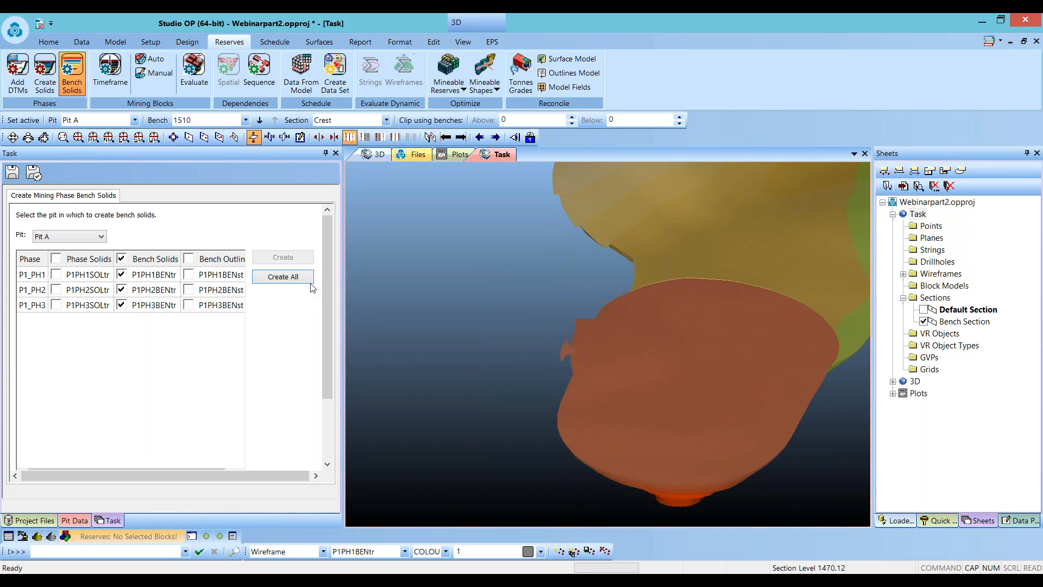
# - Recreate the bench solids, removing solids with volume below 500 and maximum thickness below 1
pyautogui.moveTo(322, 281); pyautogui.dragTo(322, 340)
pyautogui.write('500')
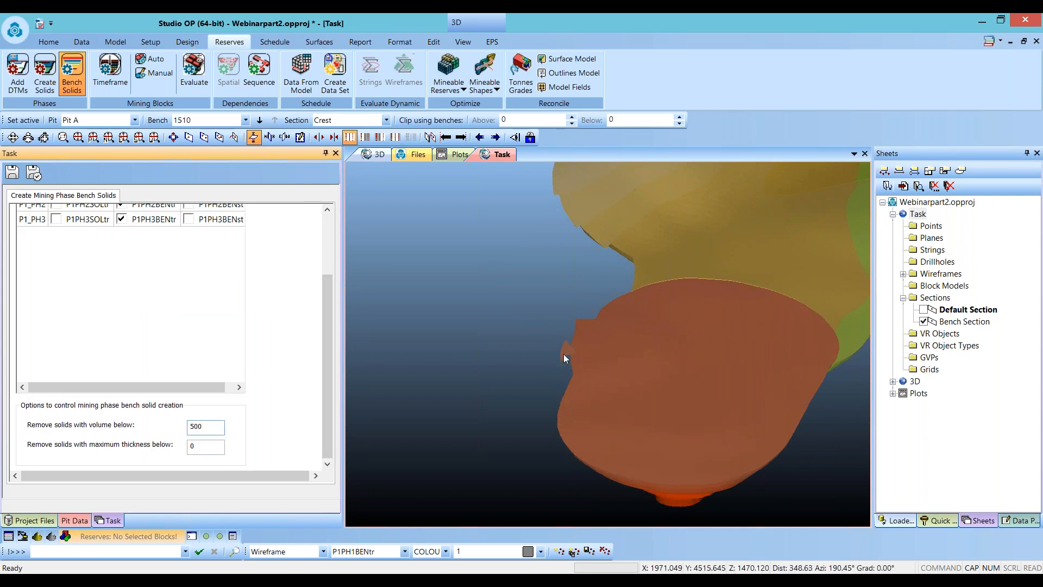
pyautogui.press('Tab')
pyautogui.write('1')
pyautogui.press('Return')
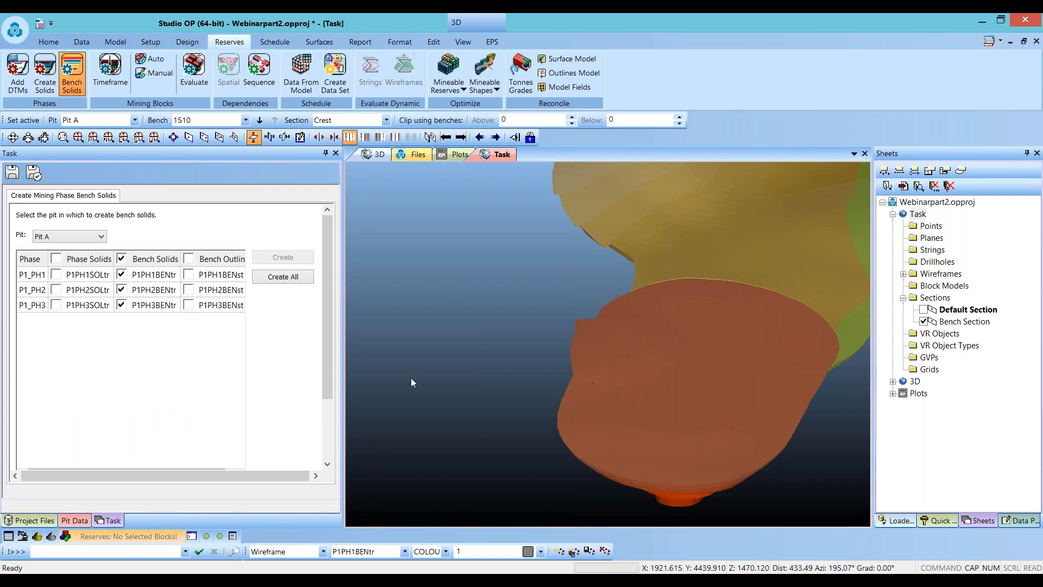
pyautogui.moveTo(685, 435); pyautogui.dragTo(645, 391)
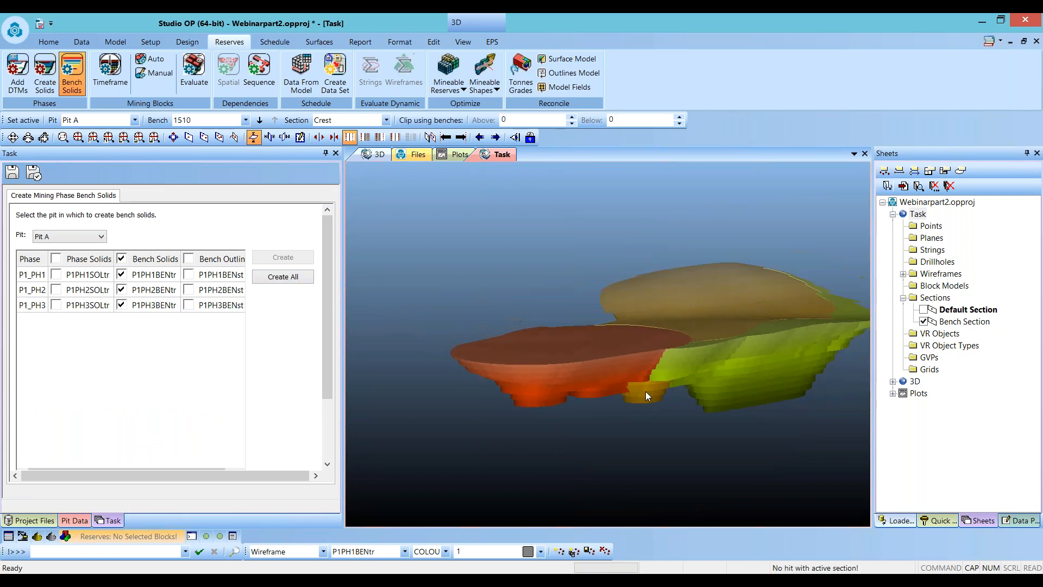
# - Create the bench outlines for all three phases of Pit A
pyautogui.scroll(2, 742, 296)
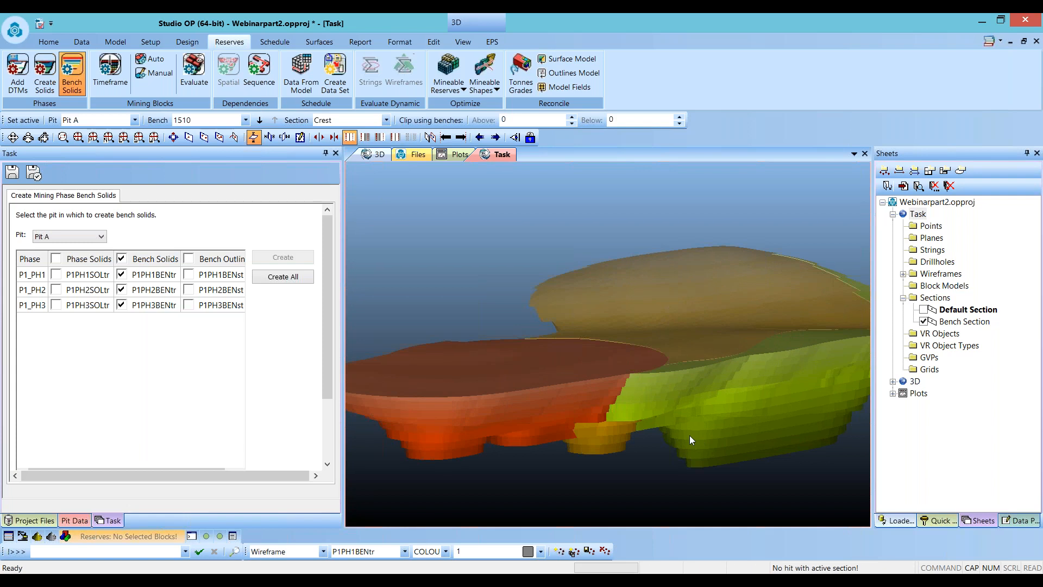
pyautogui.click(188, 259)
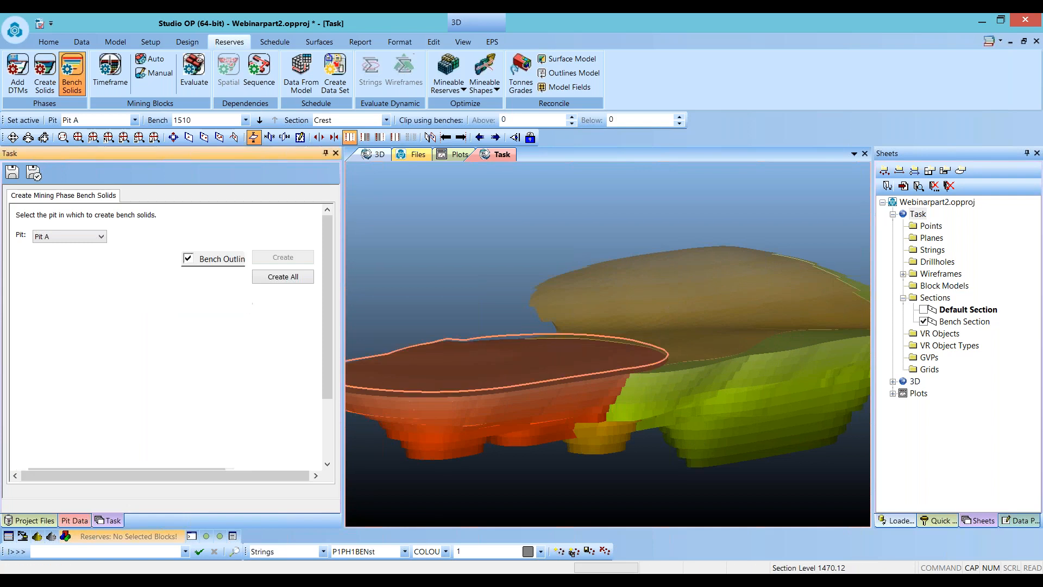
pyautogui.moveTo(625, 315)
pyautogui.mouseDown()
pyautogui.moveTo(652, 341)
pyautogui.moveTo(614, 311)
pyautogui.moveTo(604, 321)
pyautogui.moveTo(595, 272)
pyautogui.moveTo(689, 353)
pyautogui.mouseUp()
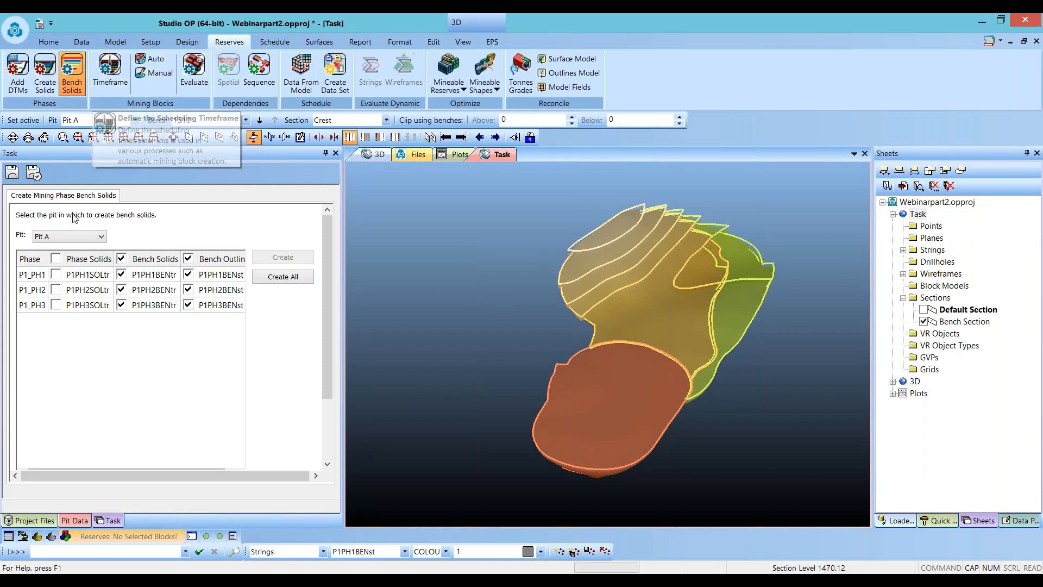
# - Open the scheduling timeframe and delete every period except the first
pyautogui.click(106, 74)
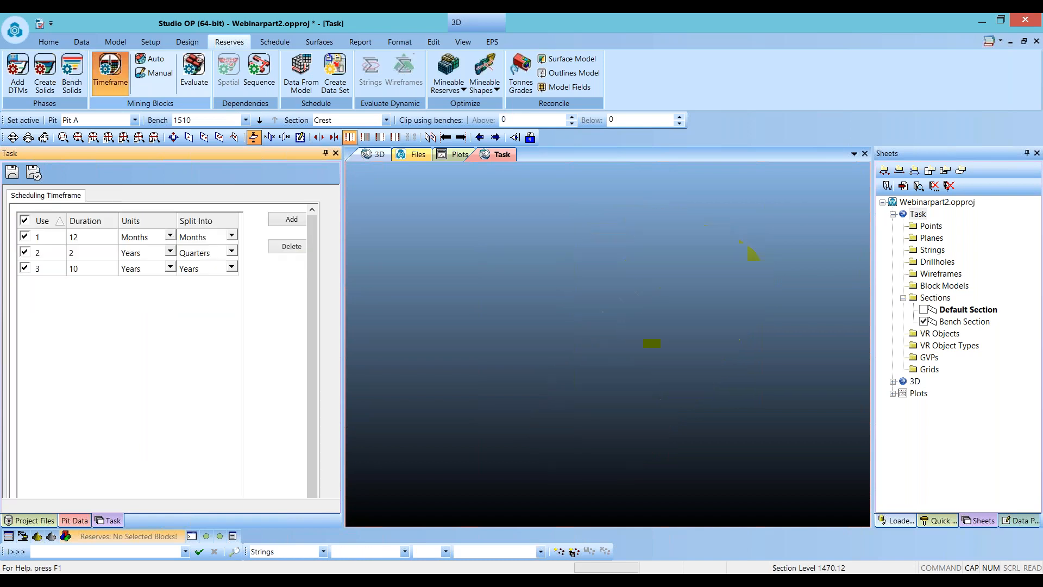
pyautogui.click(89, 270)
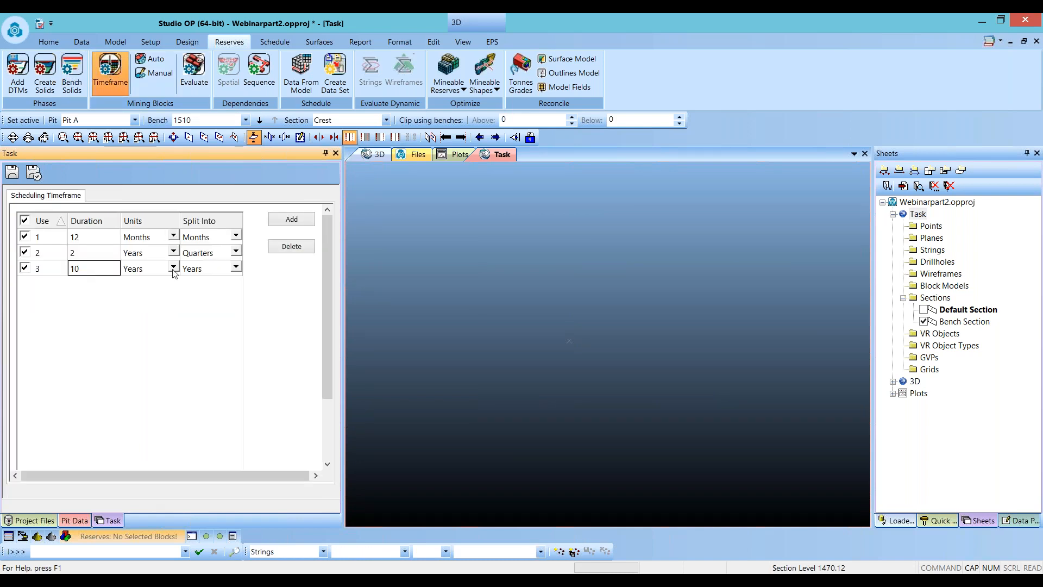
pyautogui.click(293, 247)
pyautogui.click(293, 247)
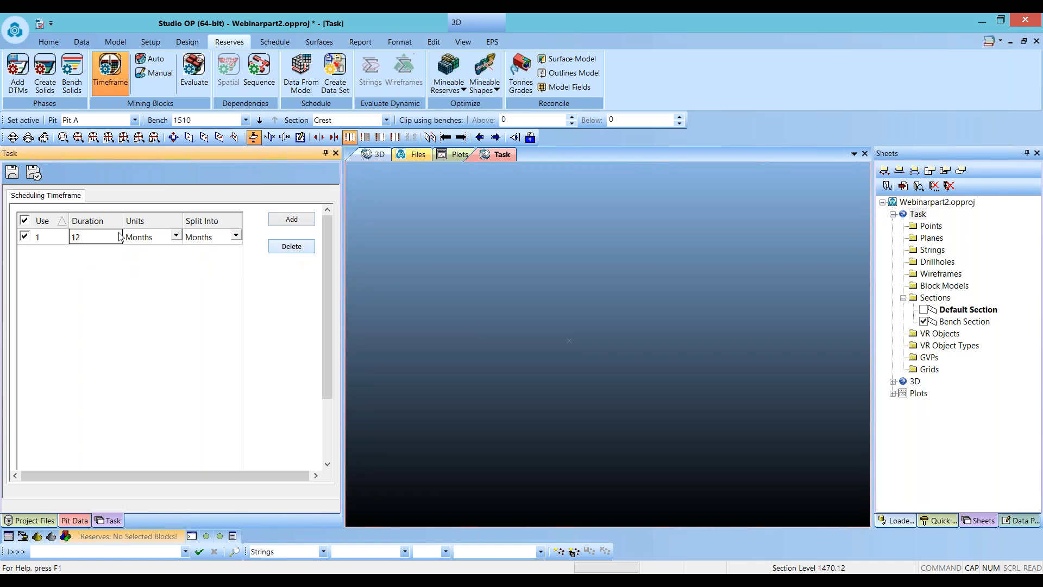
# - Set the remaining period to a duration of 20 Years split into Weeks, and save the timeframe
pyautogui.click(94, 240)
pyautogui.write('20')
pyautogui.moveTo(93, 240); pyautogui.dragTo(61, 241)
pyautogui.write('20')
pyautogui.click(176, 237)
pyautogui.click(144, 293)
pyautogui.click(212, 239)
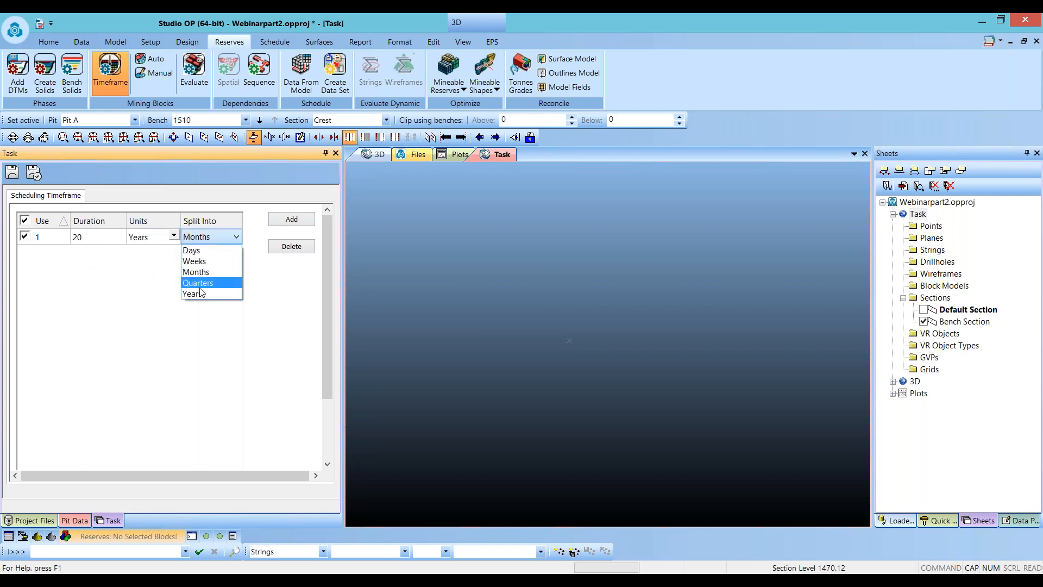
pyautogui.click(207, 261)
pyautogui.click(207, 306)
pyautogui.click(19, 176)
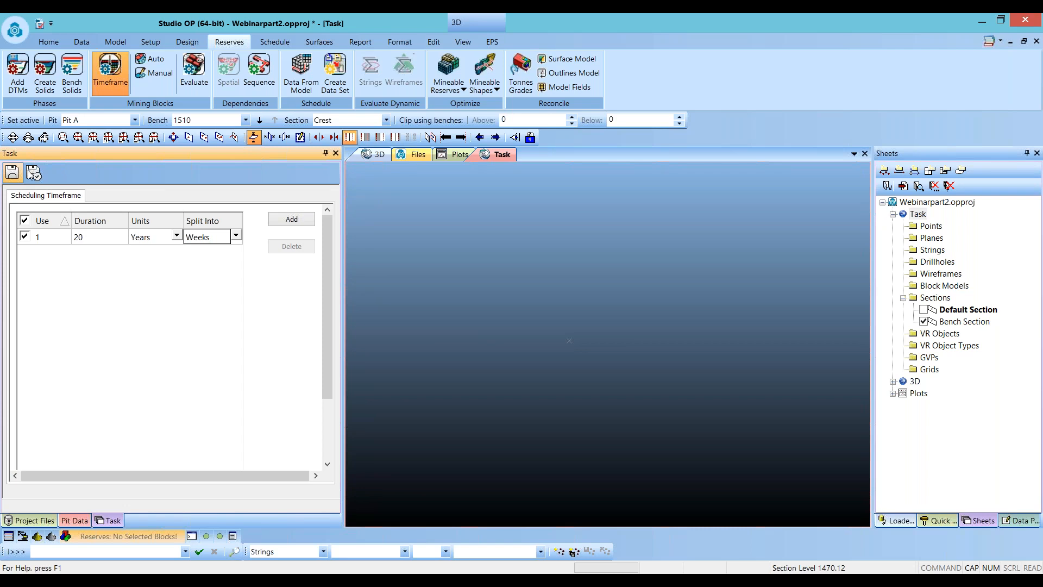
# - Automatically create mining blocks for Pit A with a target of 1 year at 3500000 tonnes per year
pyautogui.click(152, 58)
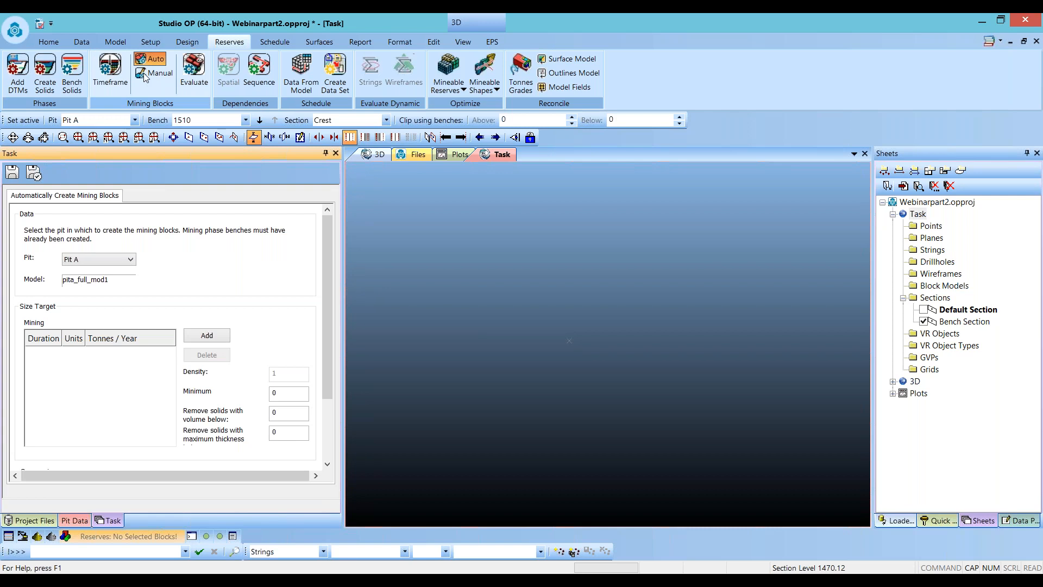
pyautogui.scroll(-2, 273, 302)
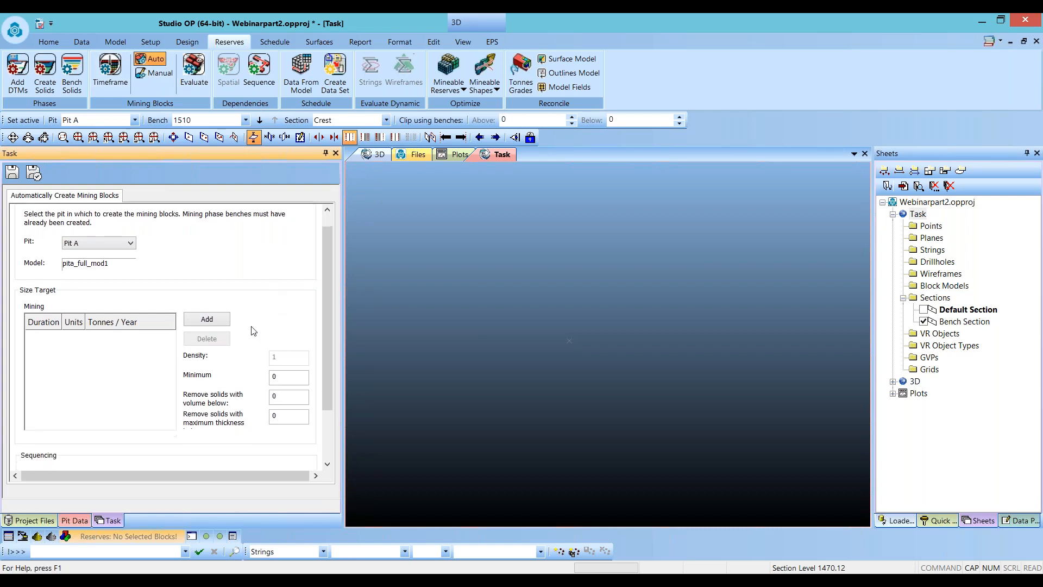
pyautogui.click(206, 320)
pyautogui.click(128, 339)
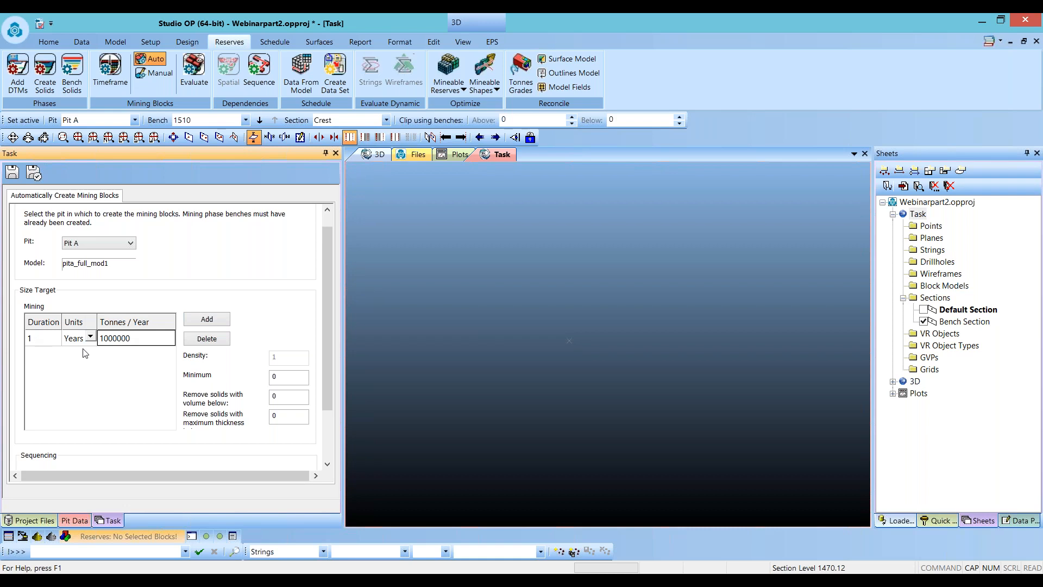
pyautogui.doubleClick(118, 339)
pyautogui.write('3500000')
pyautogui.moveTo(324, 325); pyautogui.dragTo(325, 385)
pyautogui.click(64, 454)
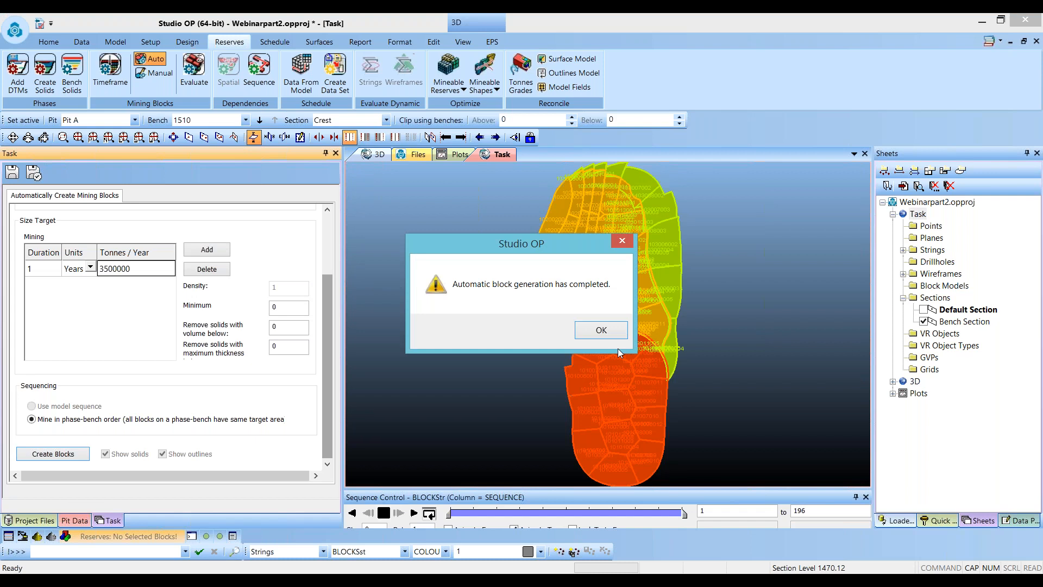
pyautogui.click(599, 330)
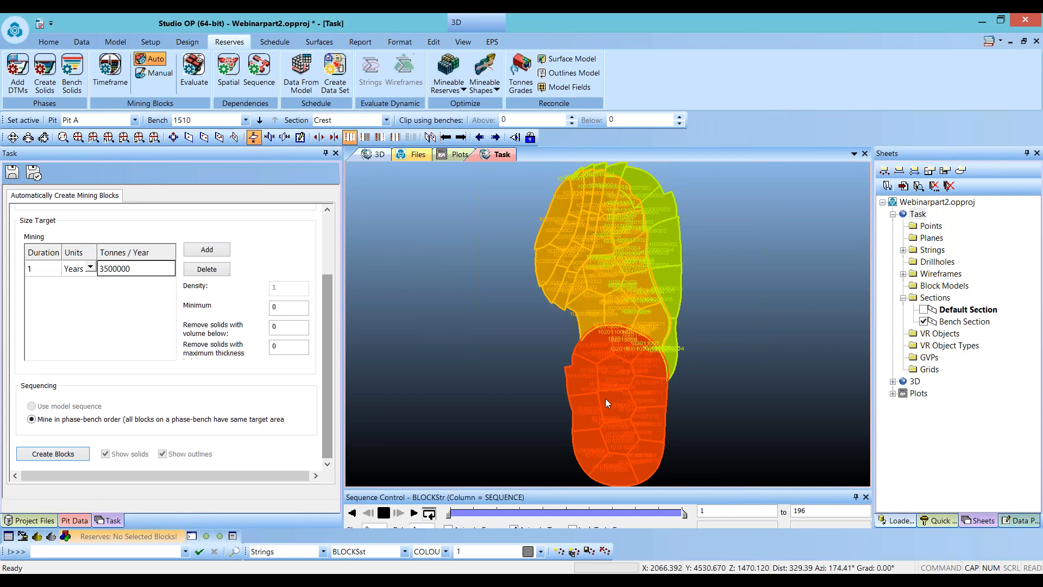
# - Inspect the generated mining blocks in 3D
pyautogui.moveTo(621, 430); pyautogui.dragTo(584, 377)
pyautogui.scroll(4, 613, 340)
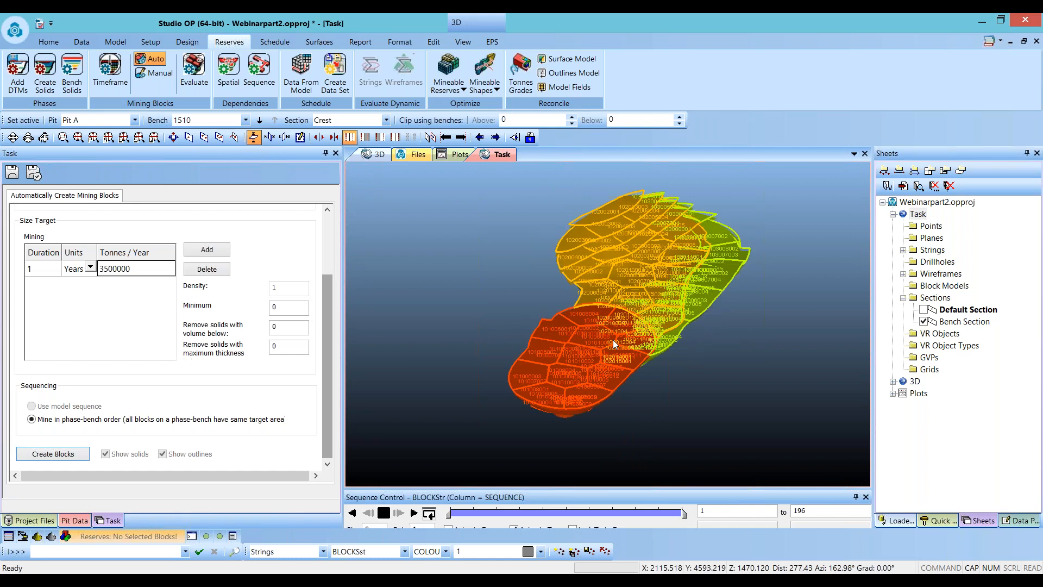
pyautogui.scroll(2, 613, 344)
pyautogui.moveTo(559, 341); pyautogui.dragTo(574, 315)
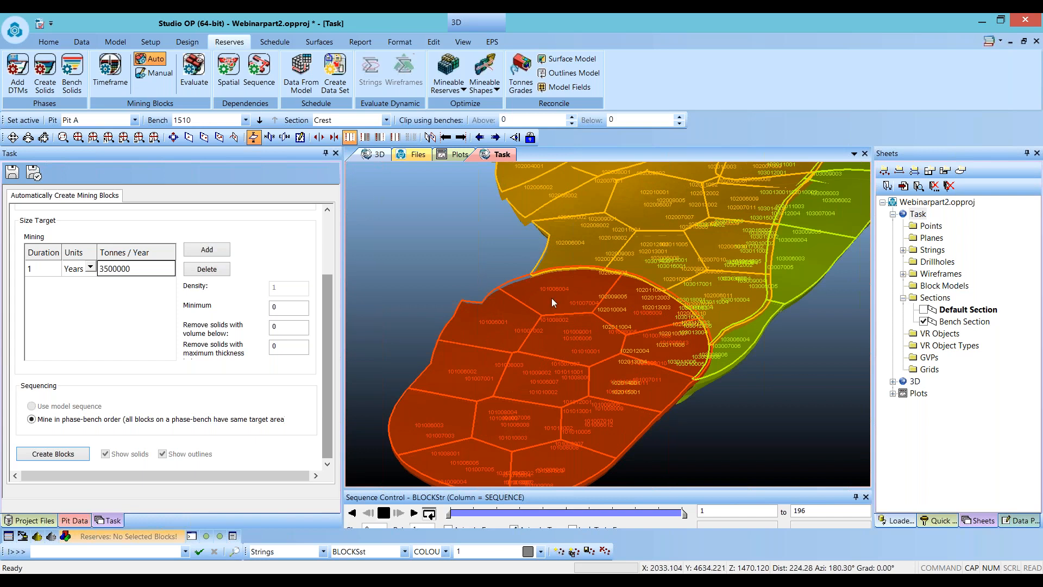
# - Hide the block strings and step through the mining block sequence with the sequence slider
pyautogui.click(903, 251)
pyautogui.click(924, 262)
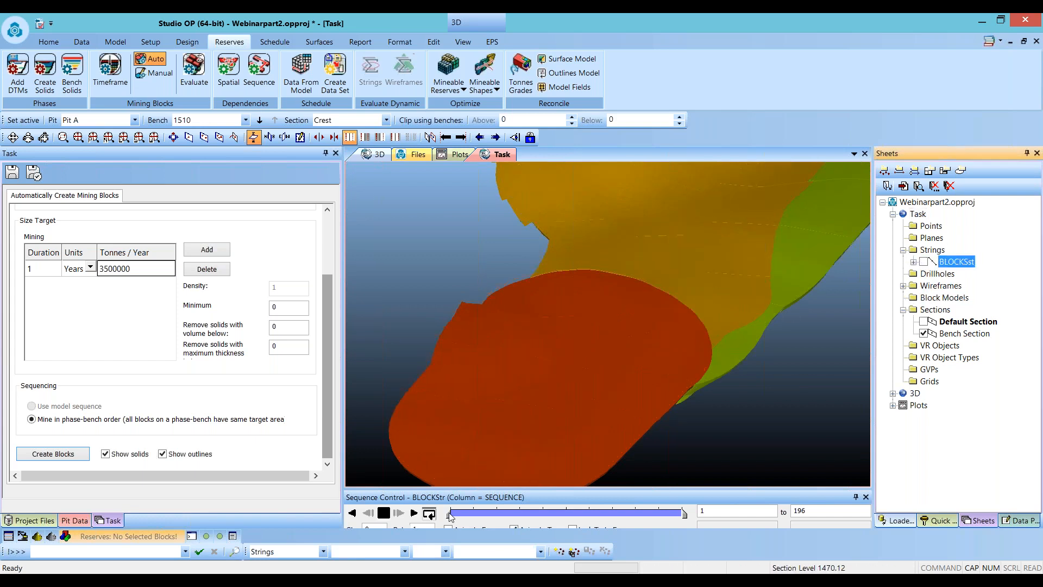
pyautogui.moveTo(453, 514); pyautogui.dragTo(464, 514)
pyautogui.keyDown('shift'); pyautogui.moveTo(537, 445); pyautogui.dragTo(623, 433); pyautogui.keyUp('shift')
pyautogui.scroll(-3, 402, 320)
pyautogui.moveTo(461, 516); pyautogui.dragTo(495, 518)
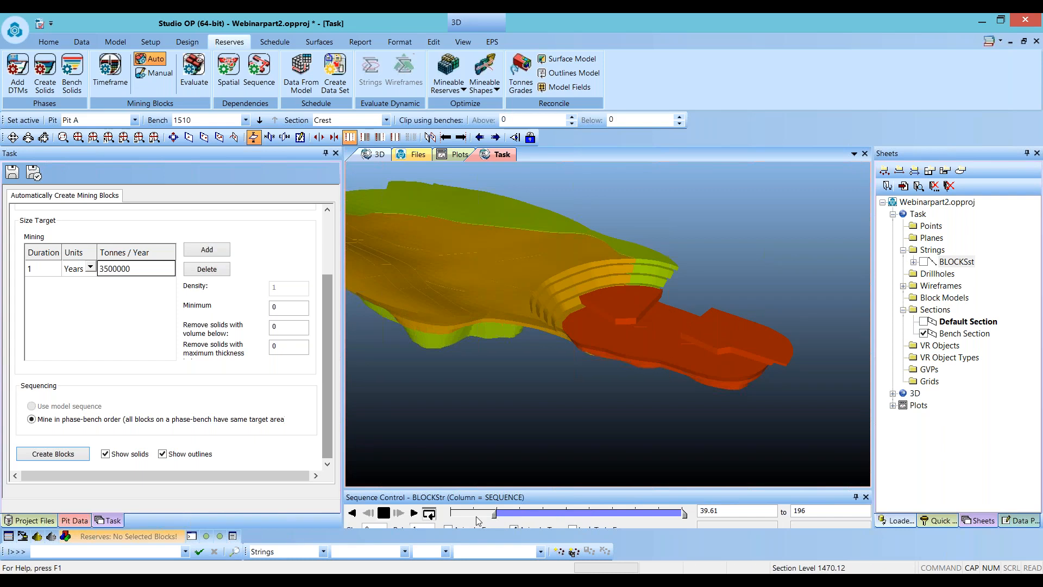
pyautogui.moveTo(485, 521); pyautogui.dragTo(449, 521)
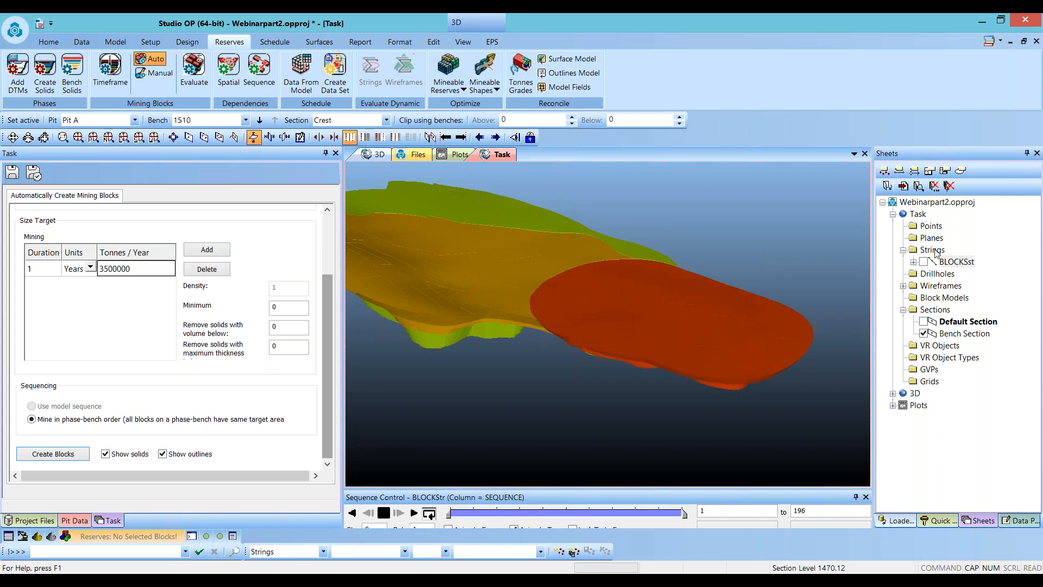
pyautogui.click(924, 262)
pyautogui.moveTo(760, 347); pyautogui.dragTo(653, 358)
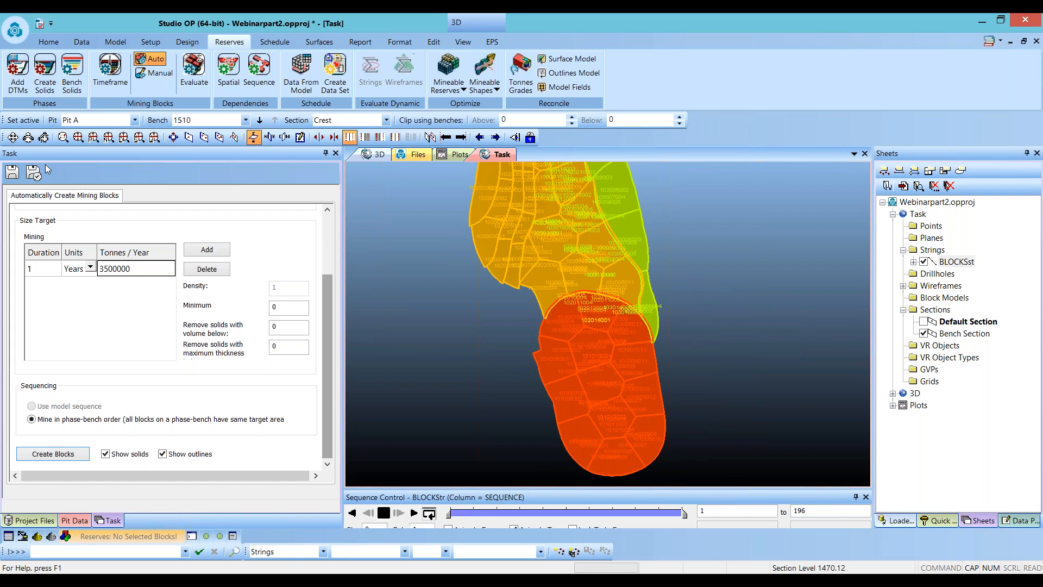
# - Open manual mining block creation and view the 1460 bench cutter strings of phase P1_PH1
pyautogui.click(12, 172)
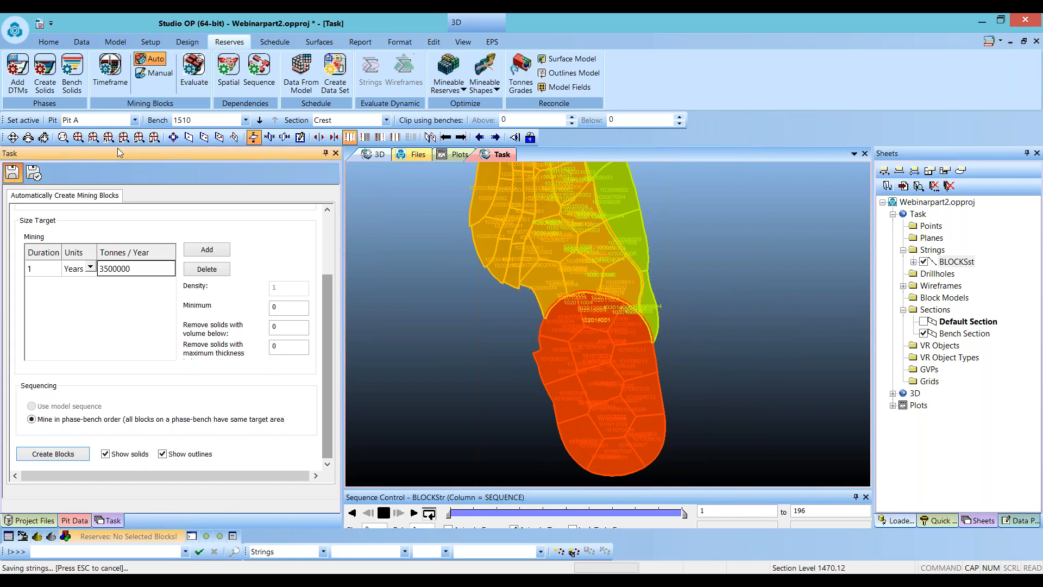
pyautogui.click(157, 74)
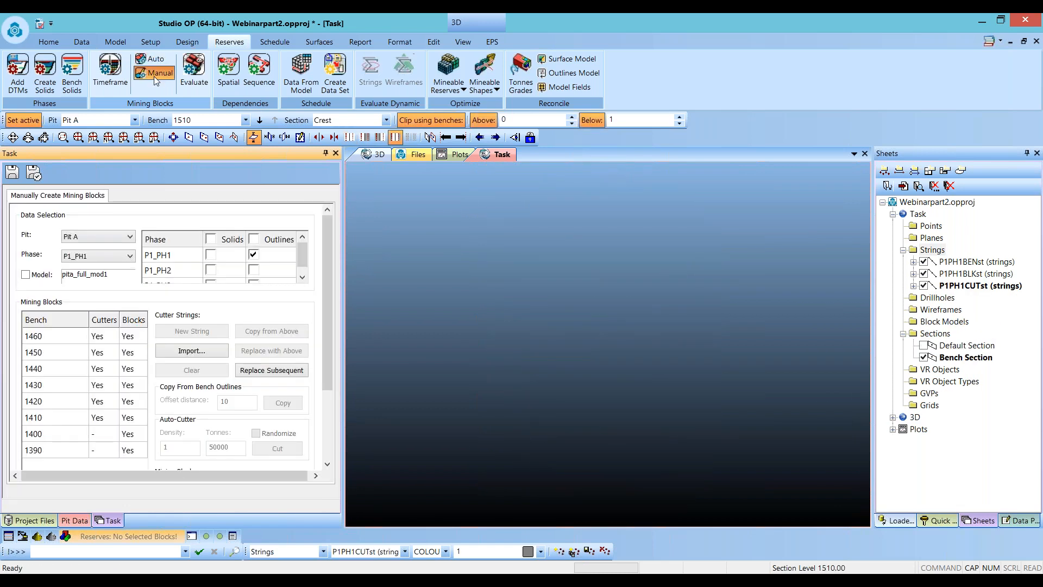
pyautogui.click(58, 338)
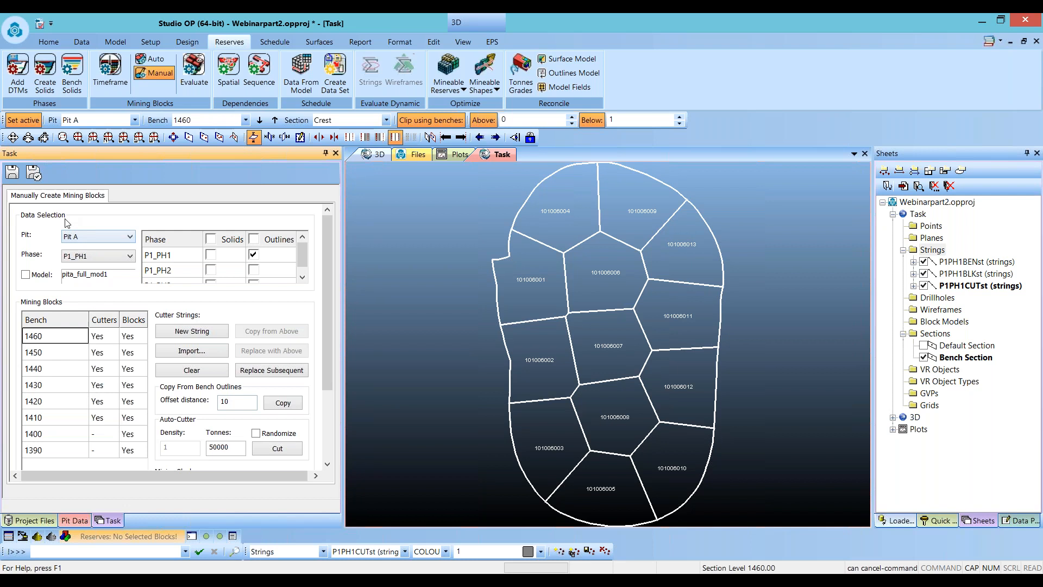
pyautogui.click(99, 259)
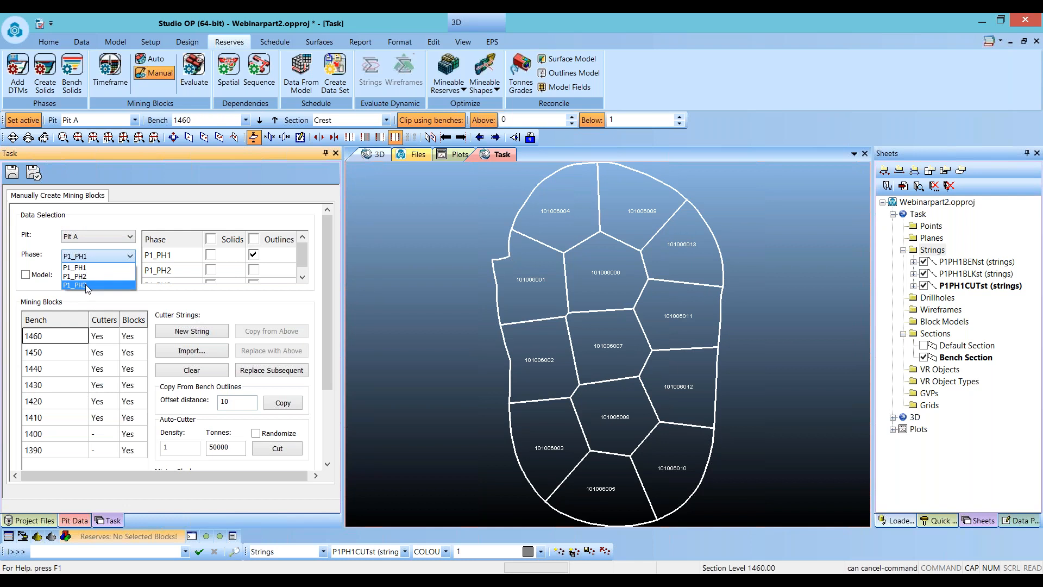
pyautogui.click(93, 269)
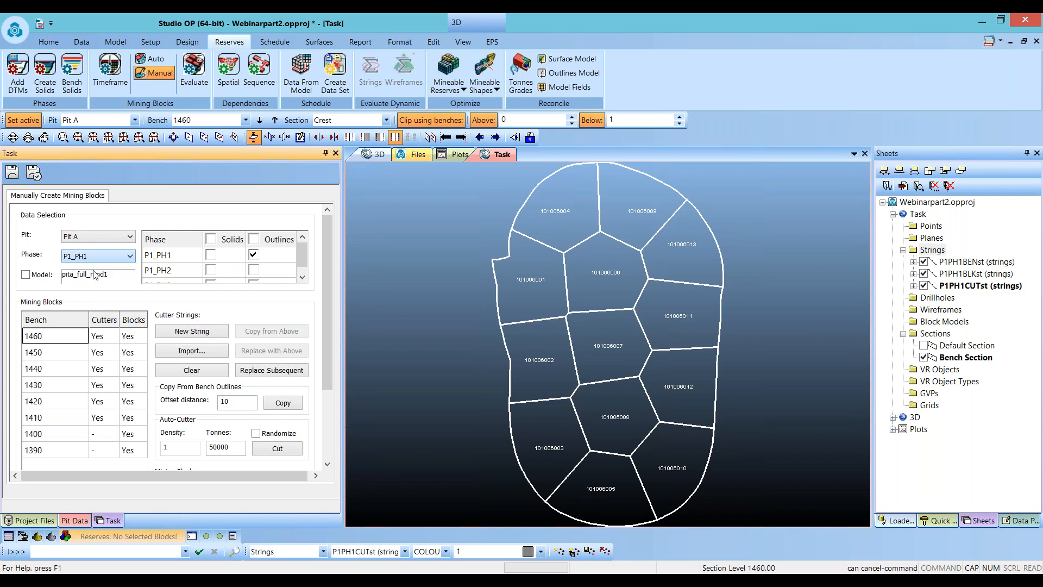
pyautogui.moveTo(326, 227)
pyautogui.mouseDown()
pyautogui.moveTo(321, 265)
pyautogui.moveTo(335, 242)
pyautogui.mouseUp()
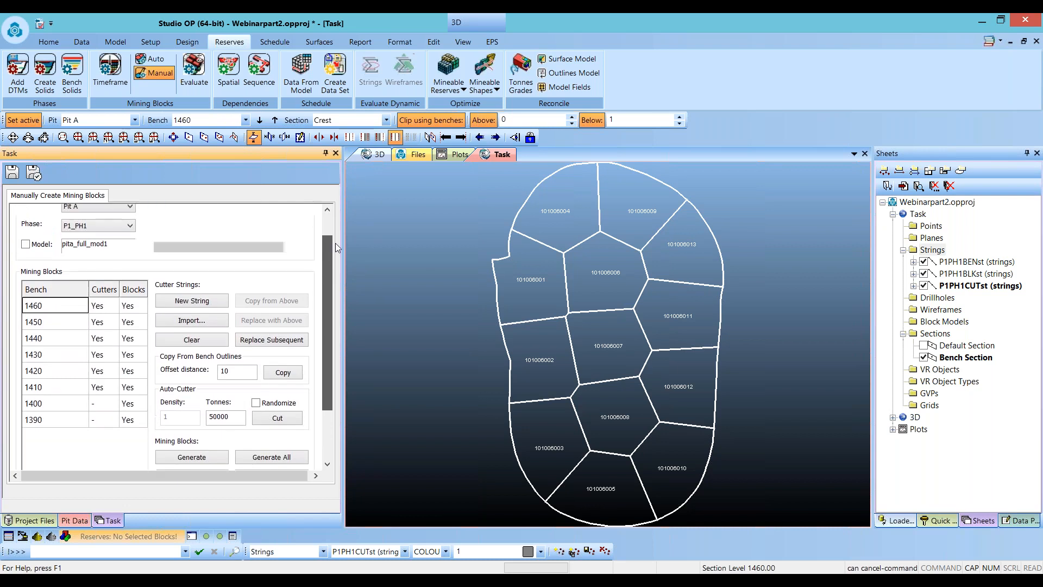
# - Step through the cutter strings of benches 1450 to 1410 and return to bench 1460
pyautogui.click(60, 343)
pyautogui.click(60, 375)
pyautogui.click(58, 395)
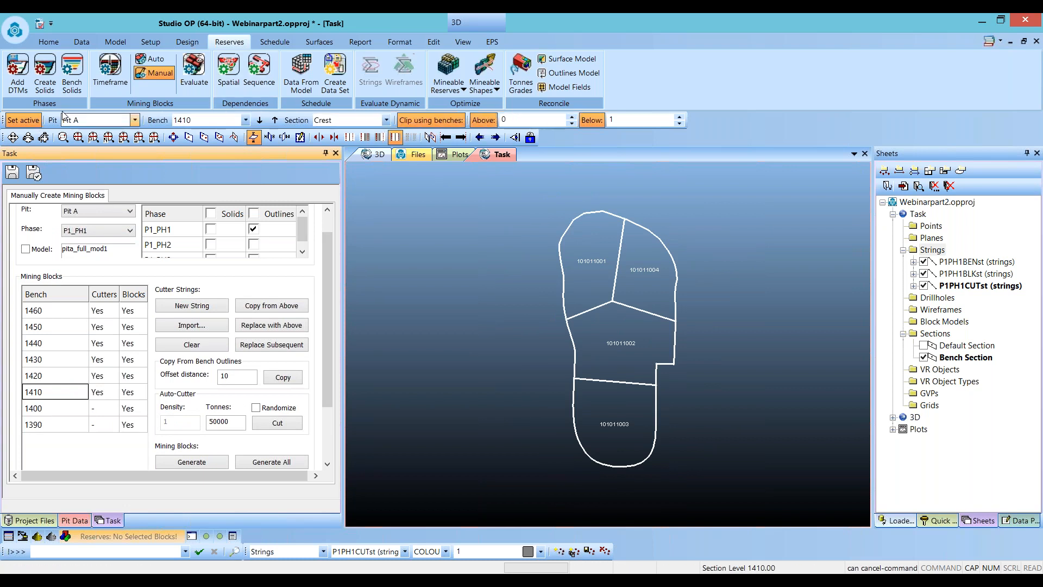
pyautogui.click(275, 121)
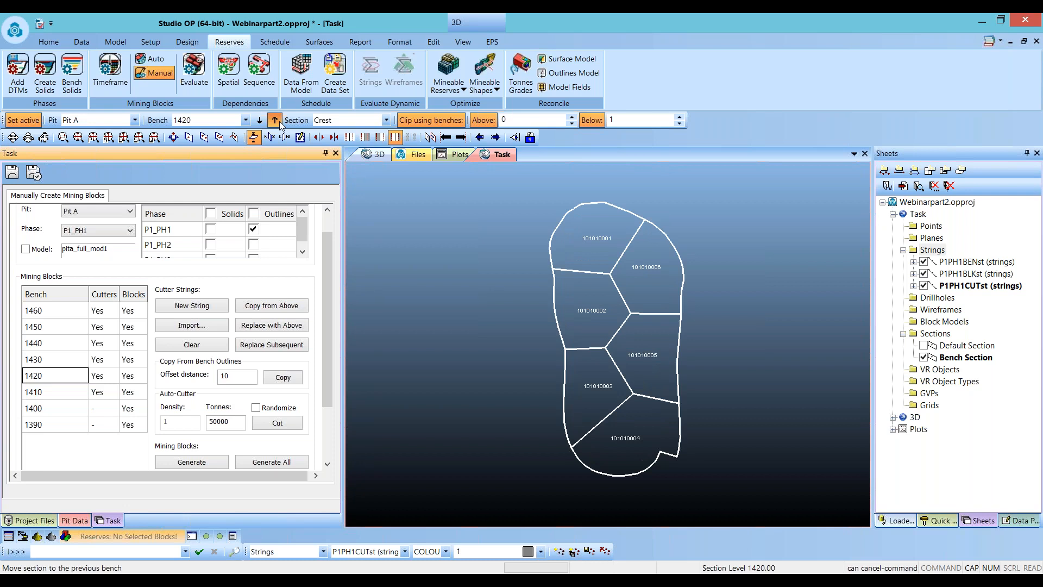
pyautogui.click(277, 121)
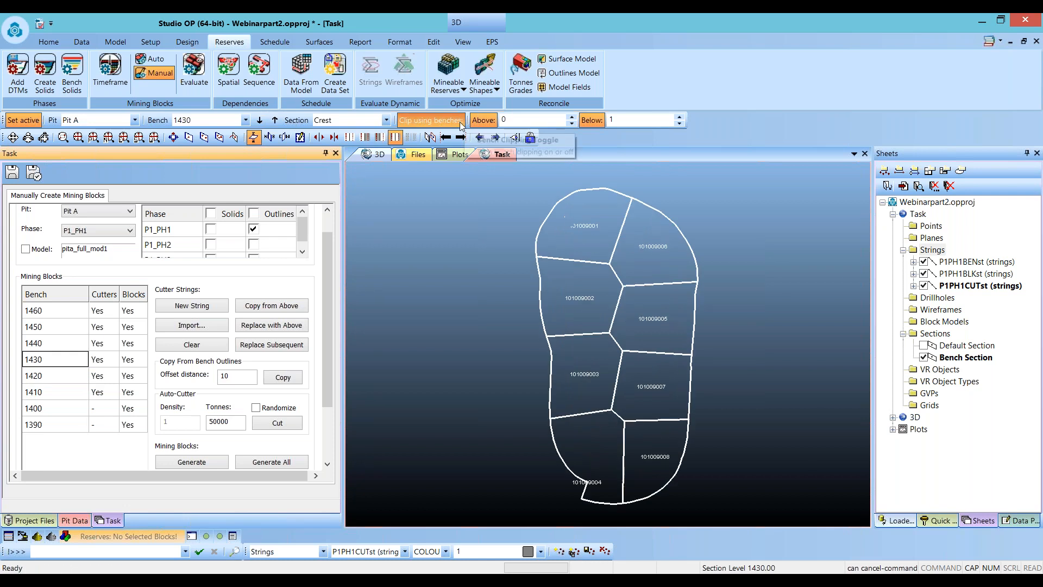
pyautogui.click(259, 120)
pyautogui.click(65, 311)
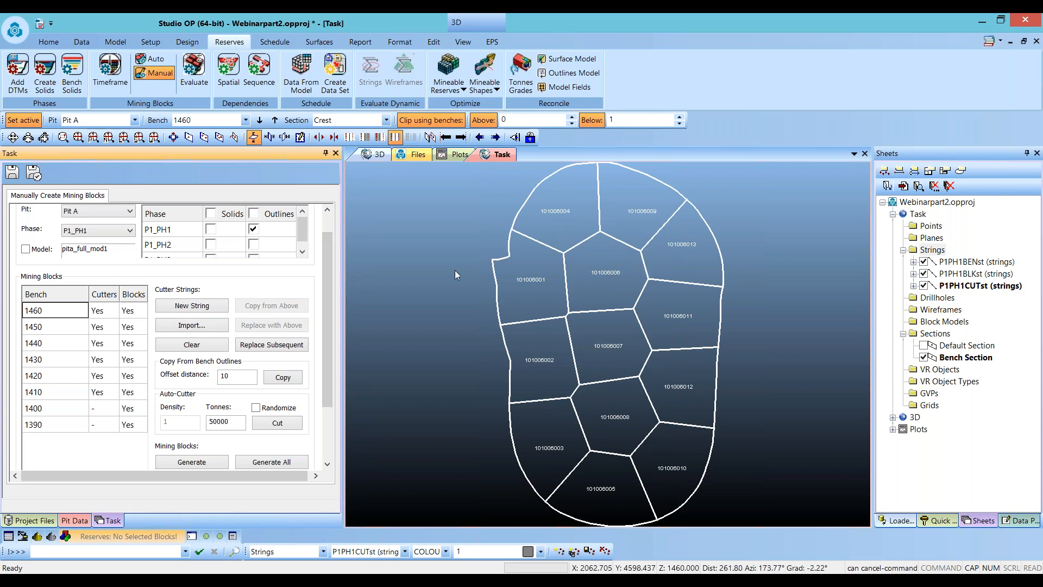
# - Clear all mining blocks and all cutter strings of phase P1_PH1, starting at bench 1460 and replacing subsequent benches
pyautogui.moveTo(332, 287); pyautogui.dragTo(331, 352)
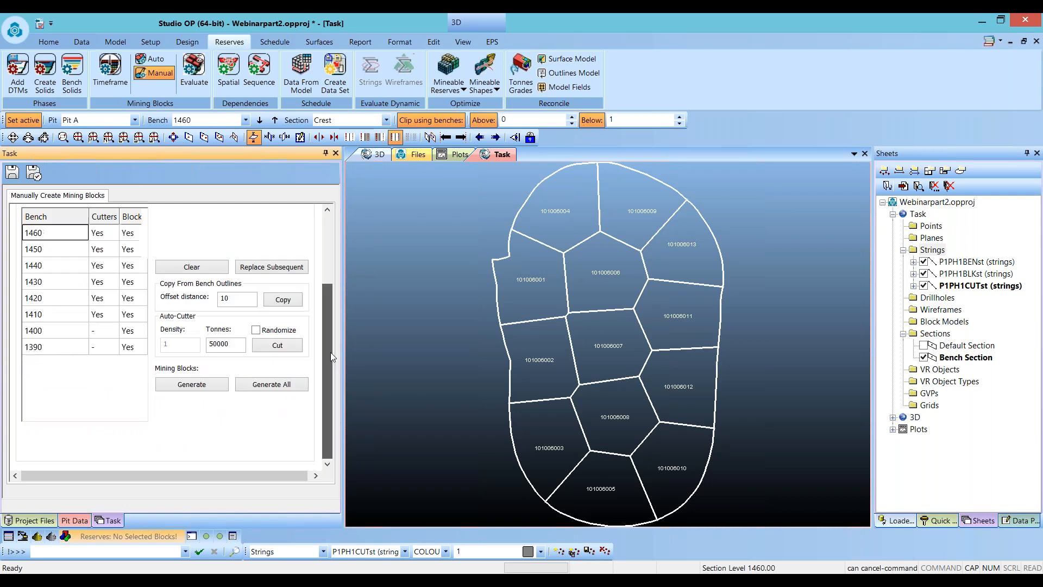
pyautogui.click(288, 403)
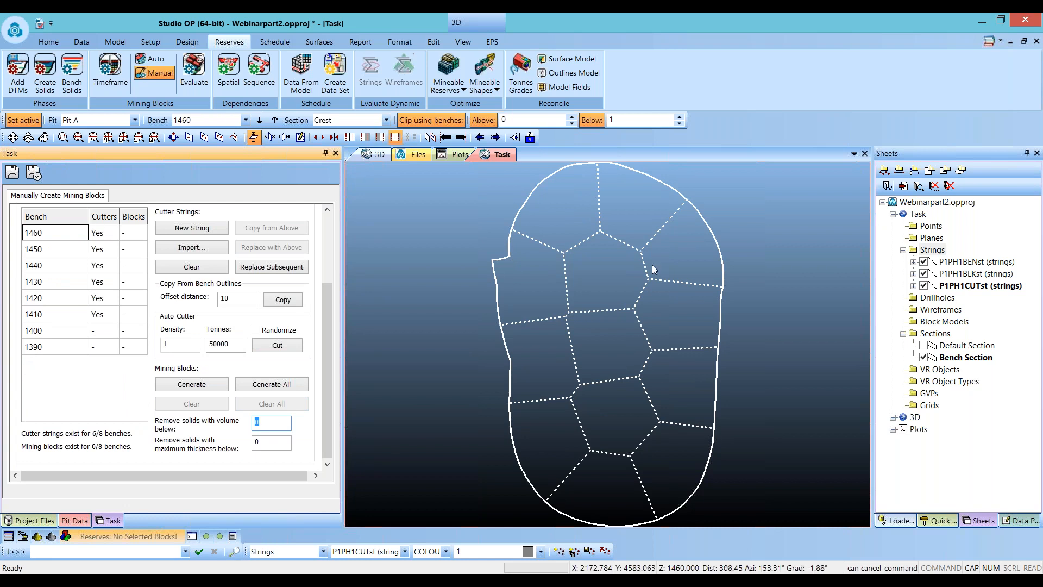
pyautogui.click(579, 242)
pyautogui.click(599, 211)
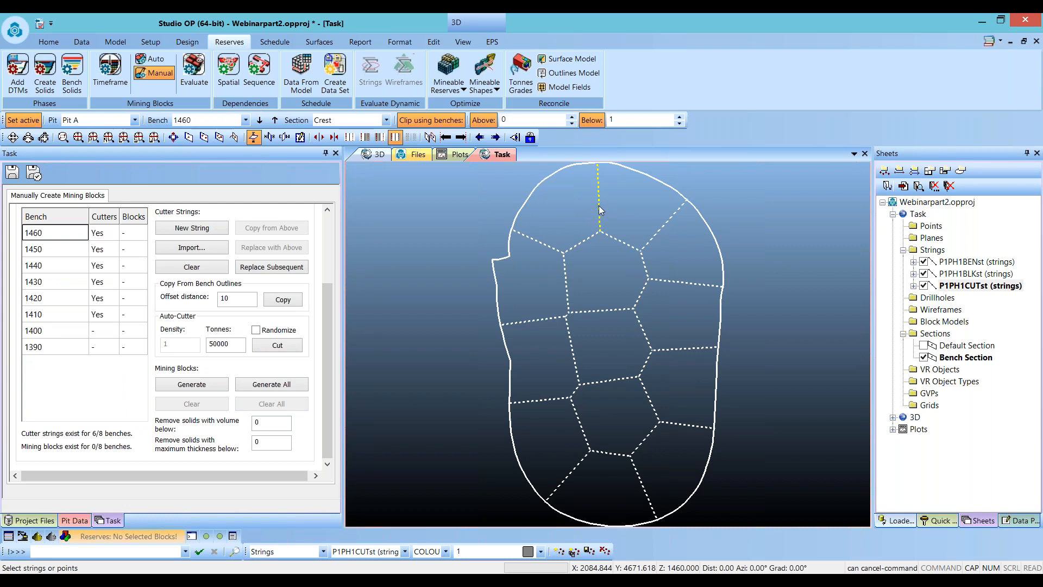
pyautogui.click(211, 265)
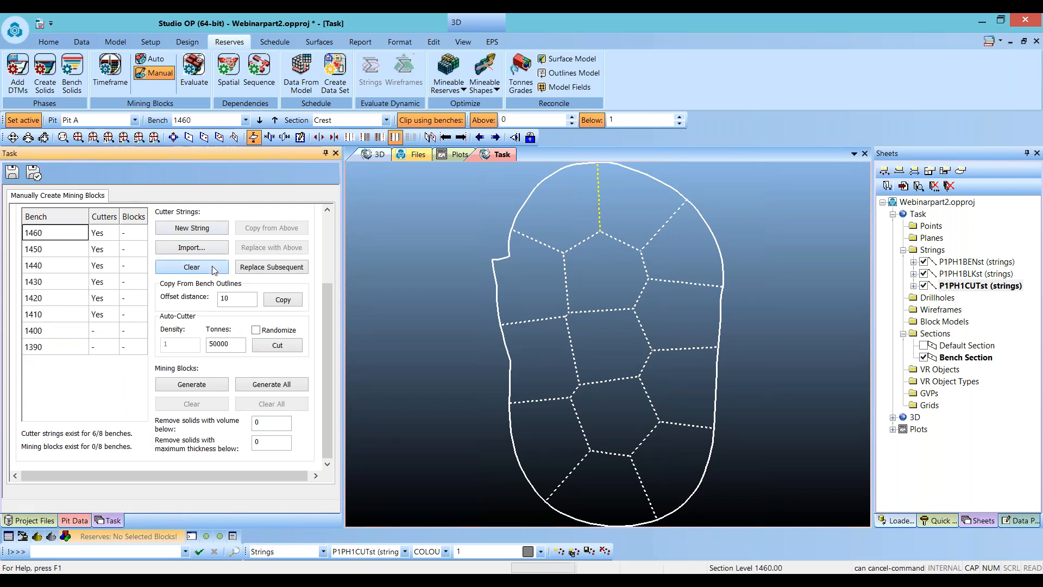
pyautogui.click(270, 270)
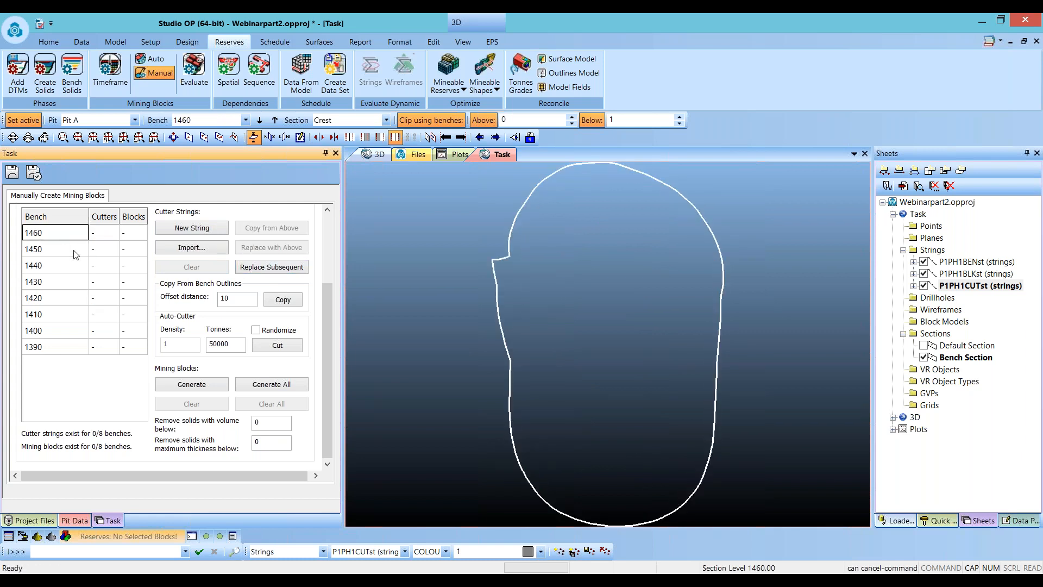
# - Digitize a zigzag cutter string splitting the bench 1460 outline into three bands and generate its mining blocks
pyautogui.scroll(-2, 486, 359)
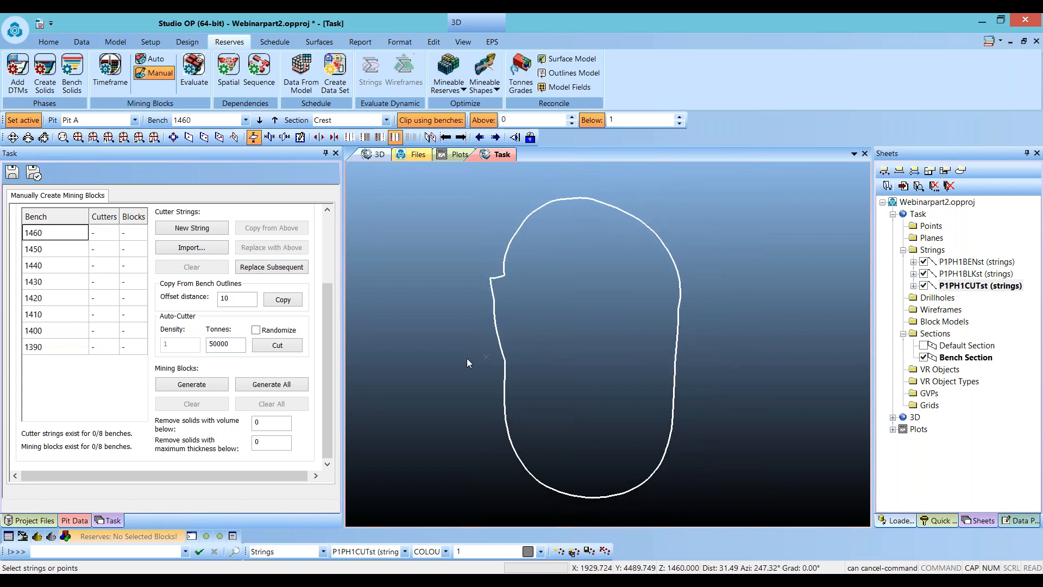
pyautogui.click(192, 227)
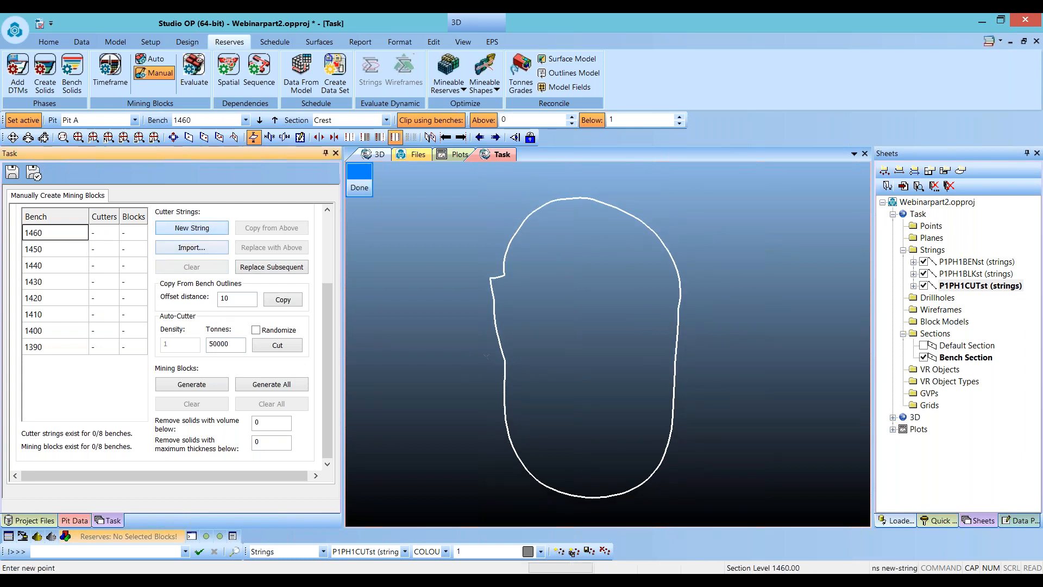
pyautogui.click(380, 250)
pyautogui.click(759, 246)
pyautogui.click(759, 352)
pyautogui.click(457, 361)
pyautogui.click(440, 425)
pyautogui.click(771, 418)
pyautogui.click(360, 180)
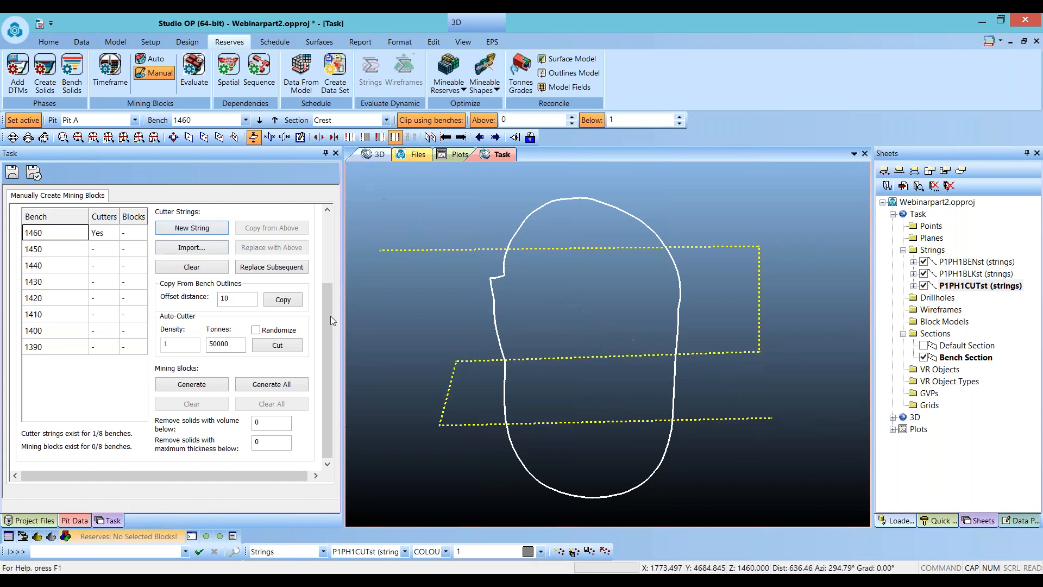
pyautogui.click(205, 384)
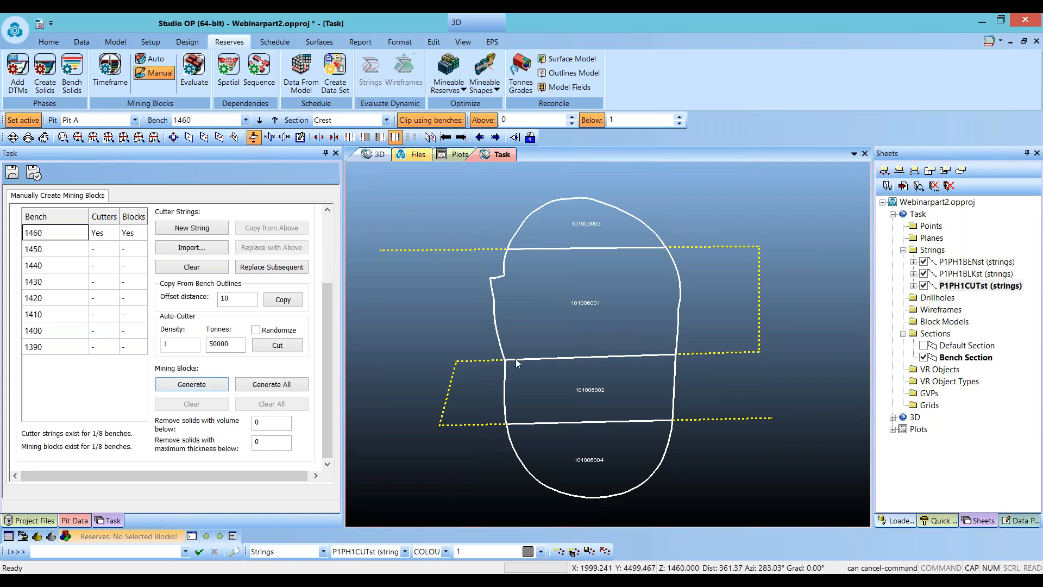
# - Add a north–south cutter string through the bench 1460 outline and regenerate the mining blocks
pyautogui.click(581, 173)
pyautogui.press('n')
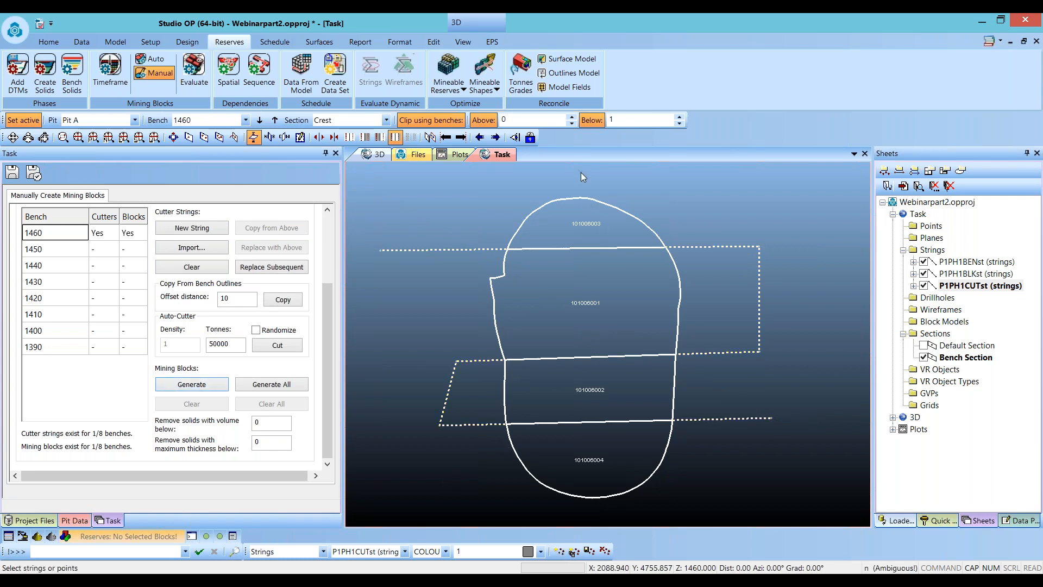
pyautogui.press('s')
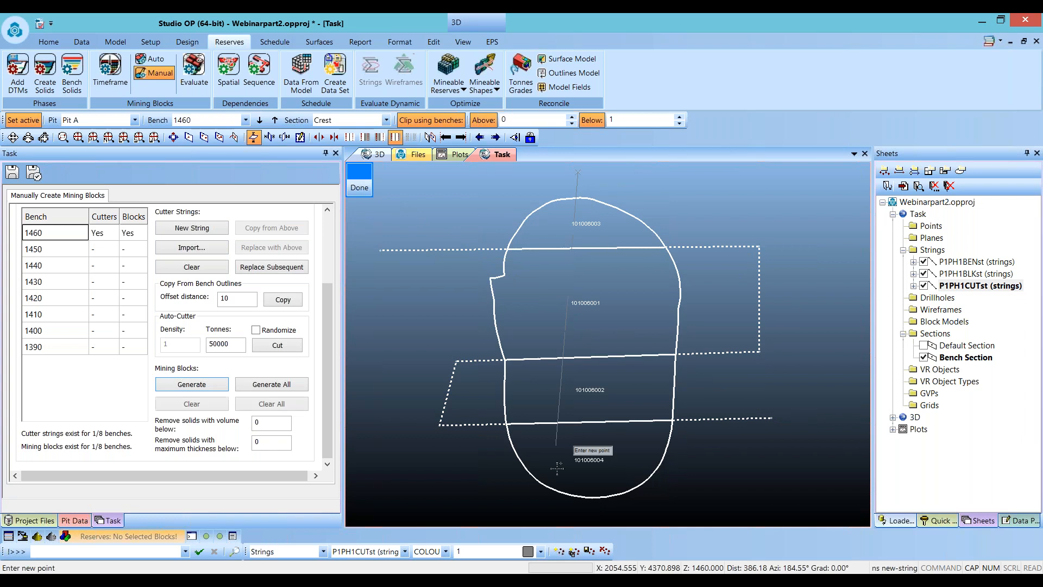
pyautogui.click(183, 381)
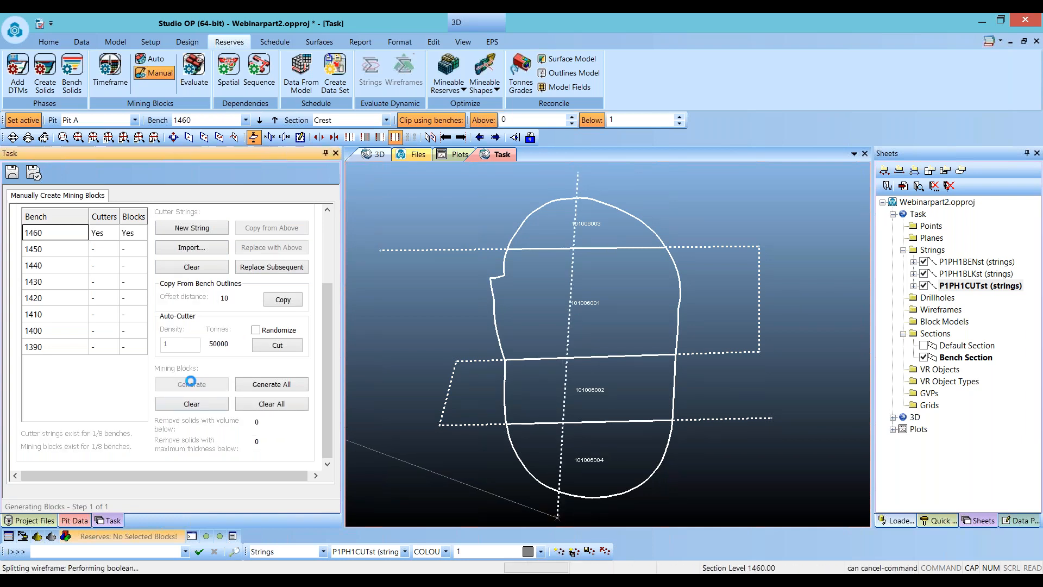
# - Move the top point of the north–south cutter string eastward to slant it, and regenerate the blocks
pyautogui.click(578, 176)
pyautogui.press('m')
pyautogui.press('p')
pyautogui.press('o')
pyautogui.moveTo(578, 177); pyautogui.dragTo(647, 175)
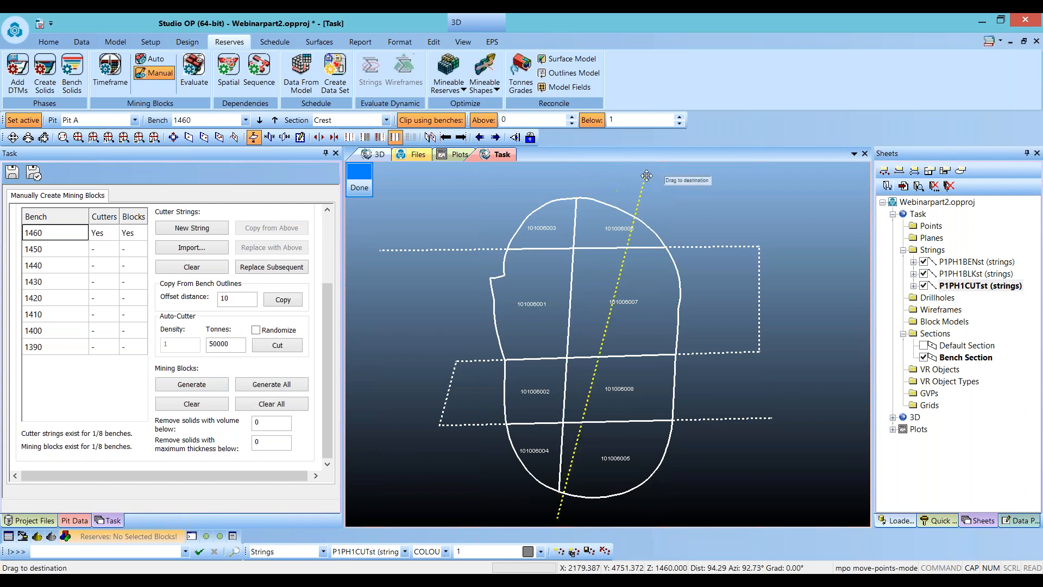
pyautogui.click(216, 384)
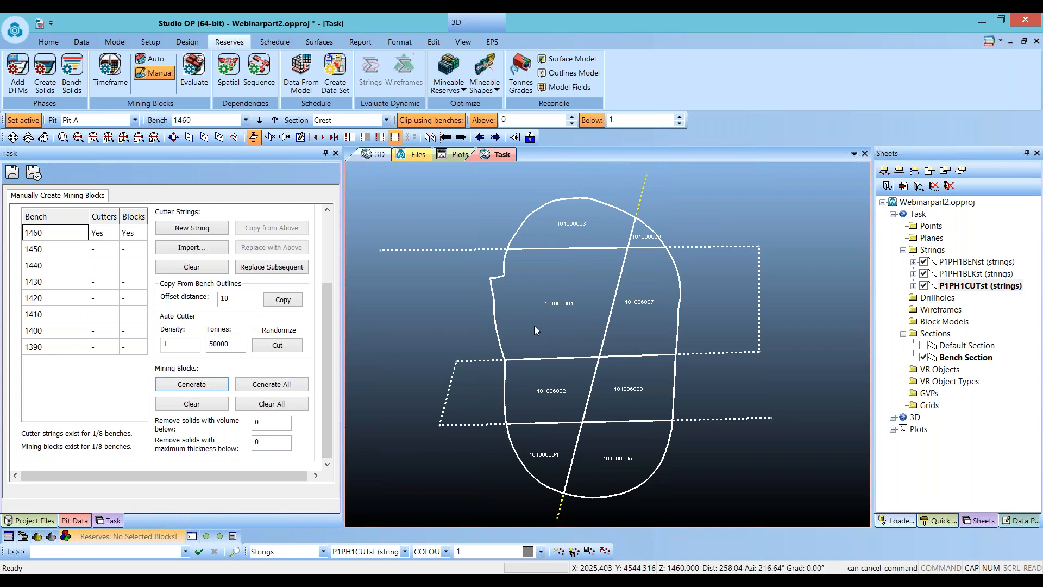
# - Select bench 1450 and copy its bench outline as a cutter string with an offset distance of 20
pyautogui.click(61, 250)
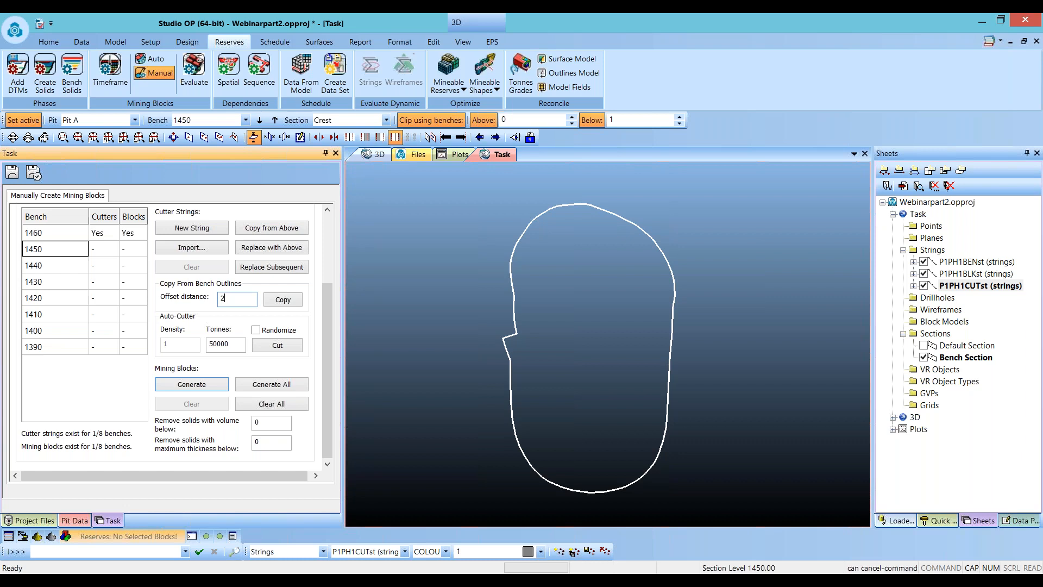
pyautogui.click(285, 304)
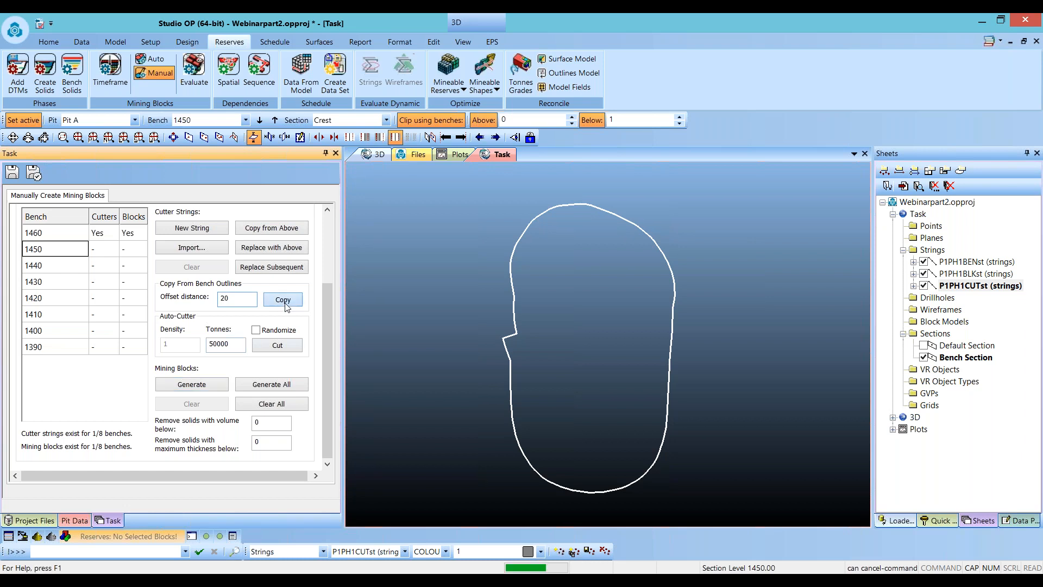
# - Digitize zigzag and north–south cutter strings across bench 1450 and generate its mining blocks
pyautogui.click(456, 298)
pyautogui.press('n')
pyautogui.press('s')
pyautogui.click(461, 282)
pyautogui.click(751, 282)
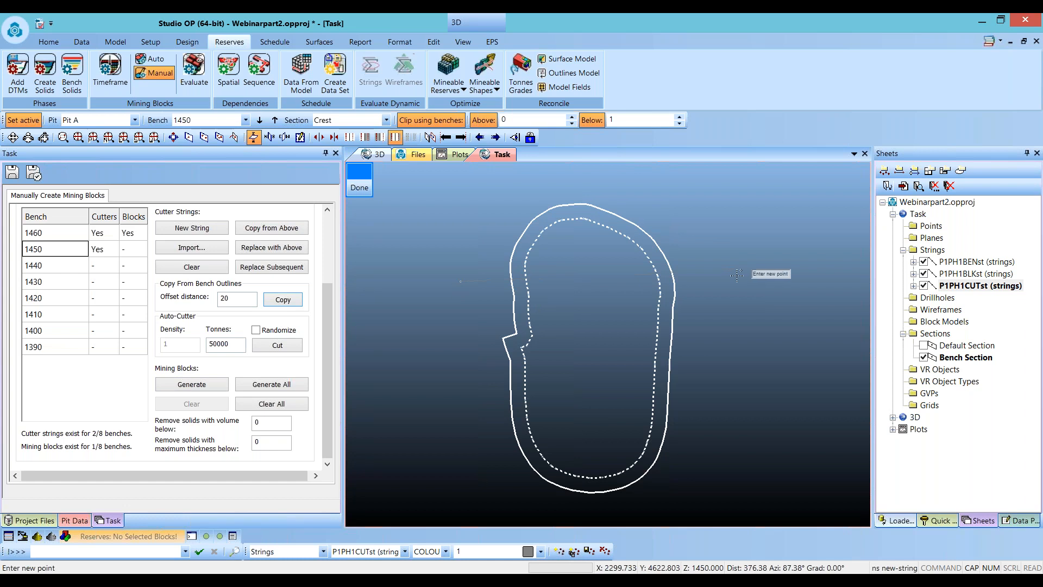
pyautogui.click(751, 375)
pyautogui.click(415, 394)
pyautogui.click(428, 447)
pyautogui.click(720, 448)
pyautogui.click(726, 215)
pyautogui.click(598, 194)
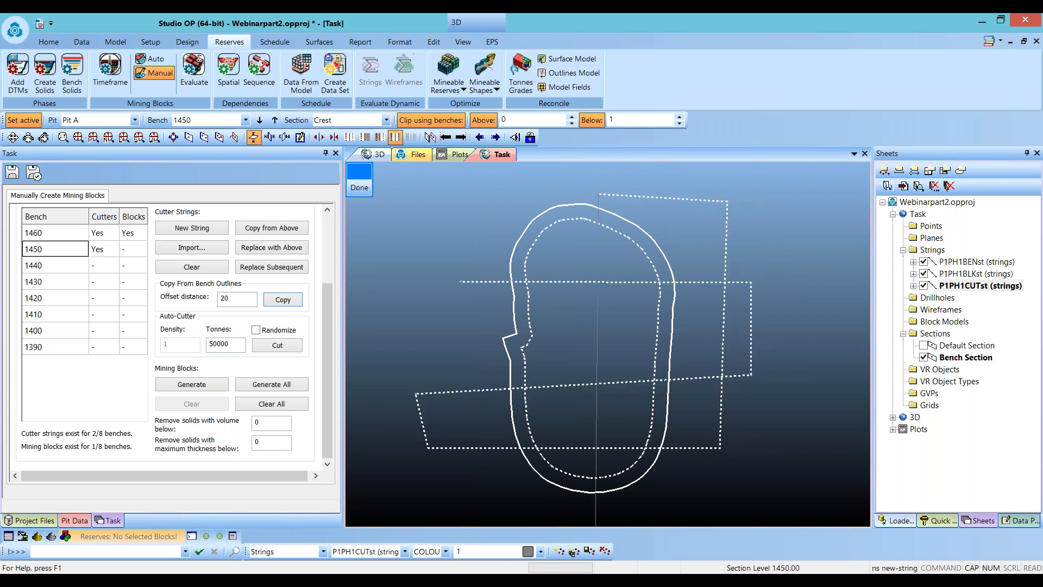
pyautogui.click(576, 513)
pyautogui.click(212, 387)
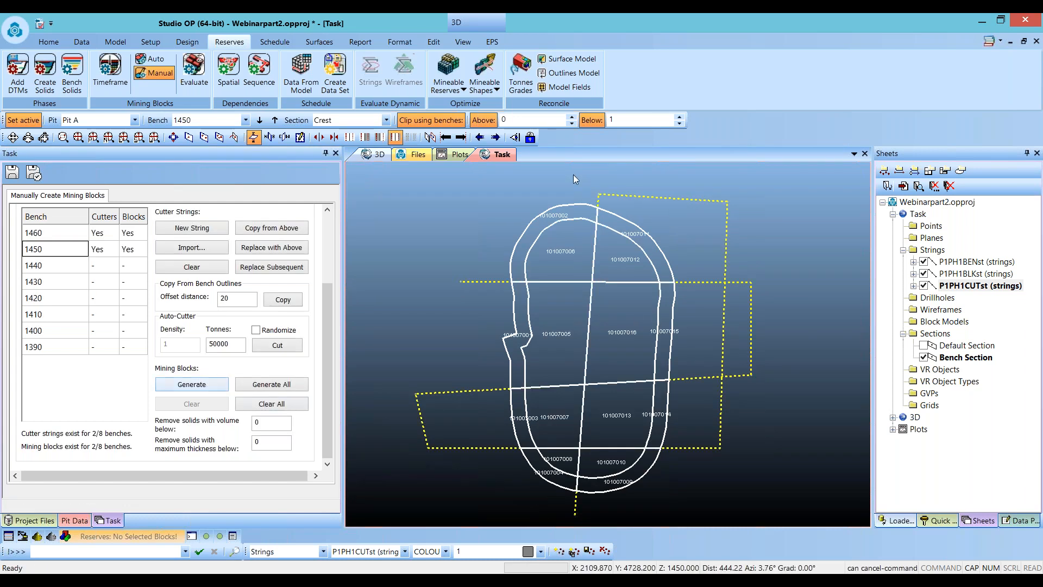
# - Import the grid1430 strings file as block cutters for bench 1430 at crest elevation
pyautogui.click(52, 282)
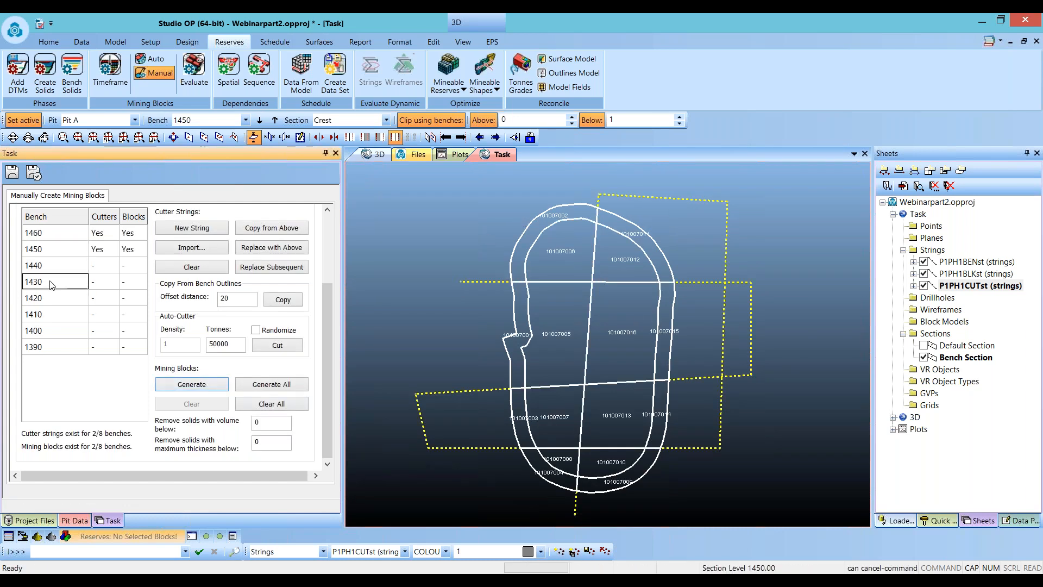
pyautogui.click(192, 247)
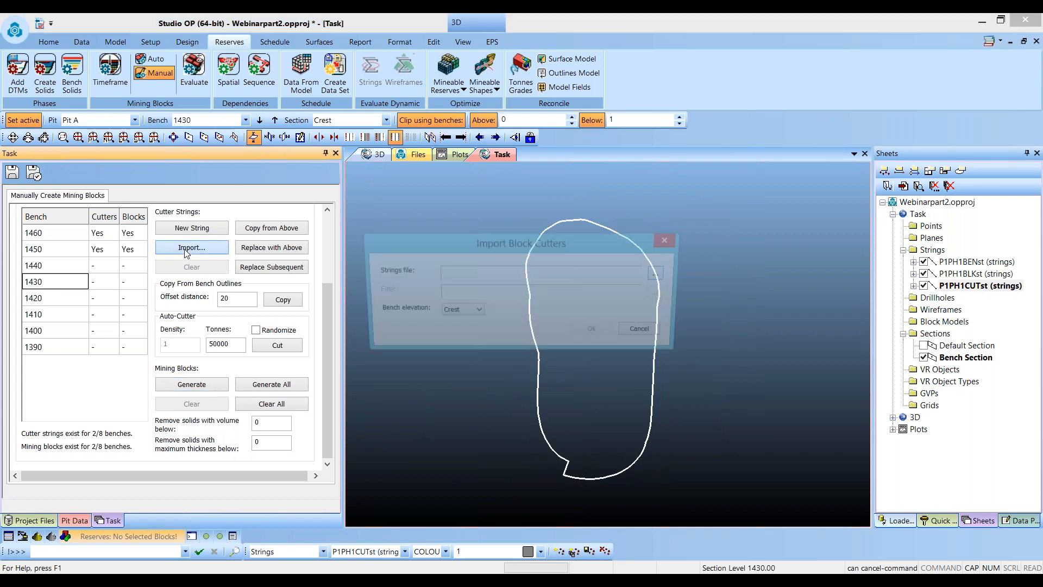
pyautogui.click(662, 274)
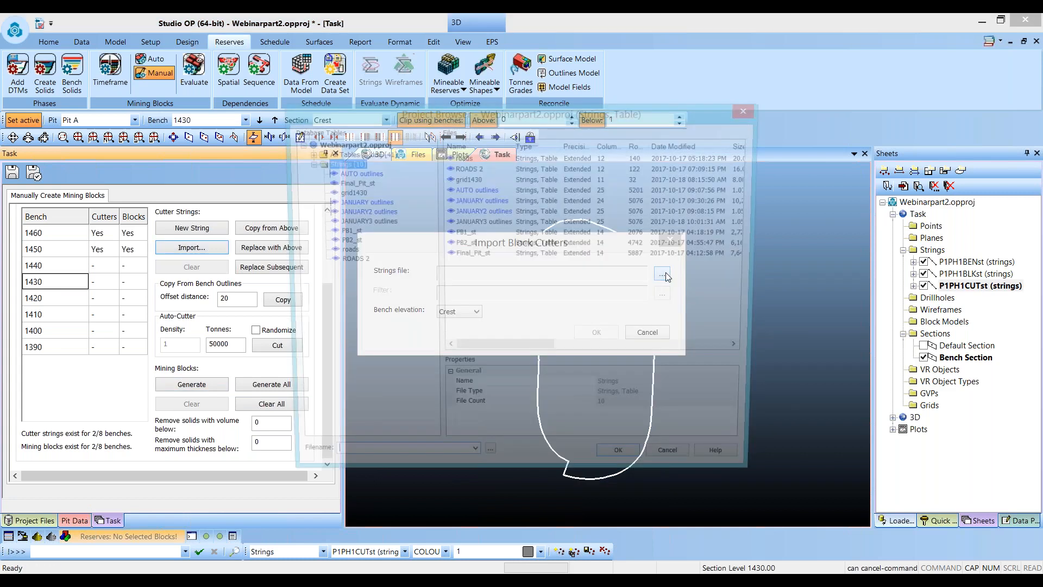
pyautogui.click(354, 192)
pyautogui.click(619, 449)
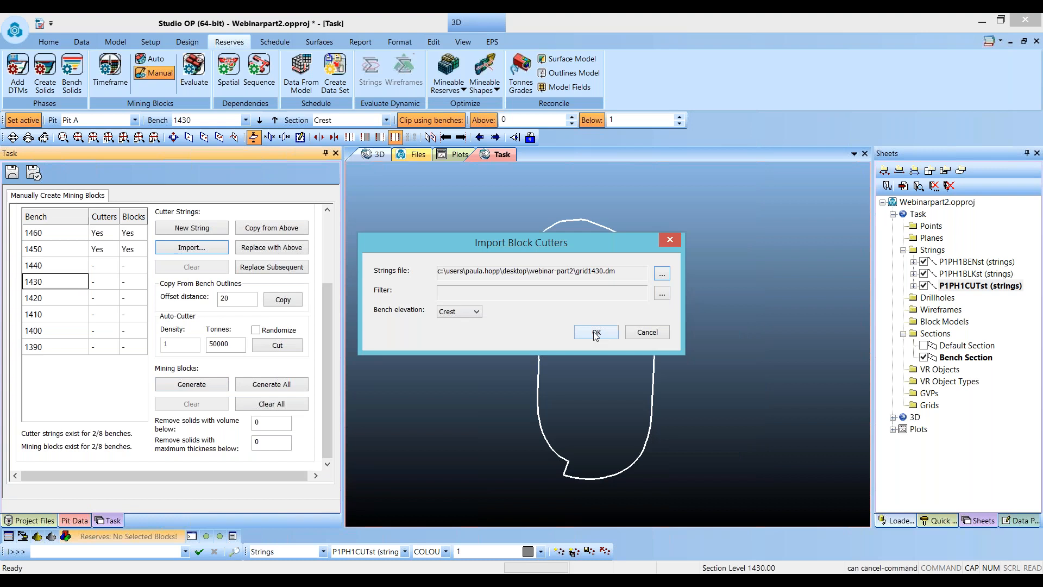
pyautogui.click(596, 333)
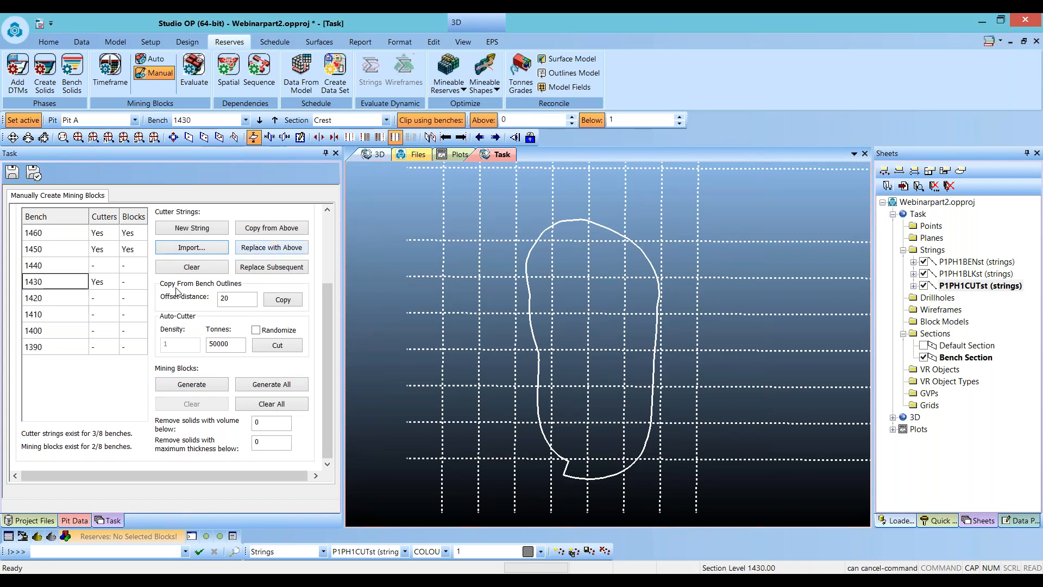
# - Copy bench 1430's grid cutters to all subsequent benches and generate the mining blocks for bench 1410
pyautogui.click(273, 267)
pyautogui.click(59, 302)
pyautogui.click(58, 316)
pyautogui.click(57, 332)
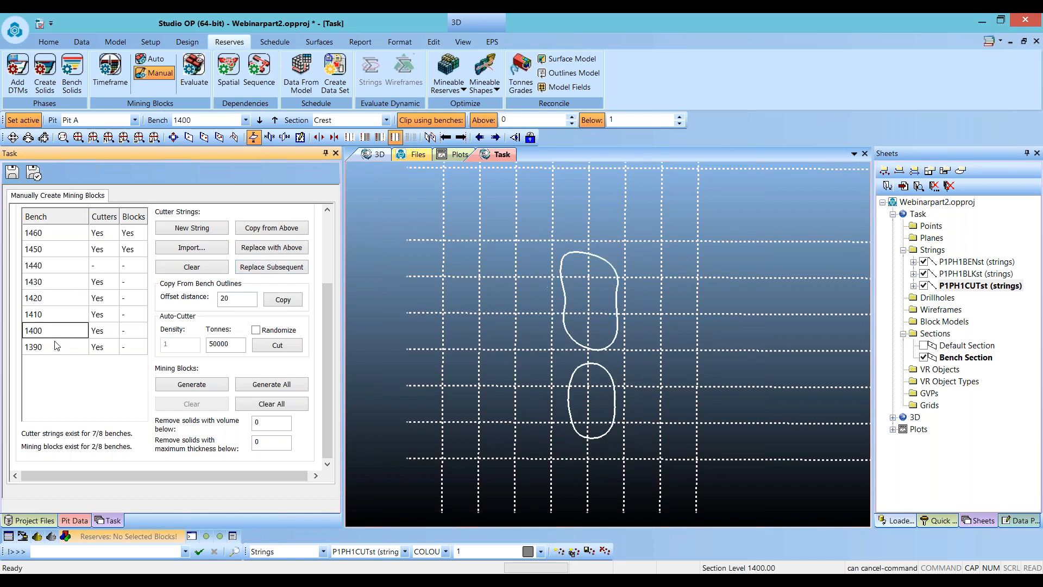
pyautogui.click(57, 346)
pyautogui.click(63, 314)
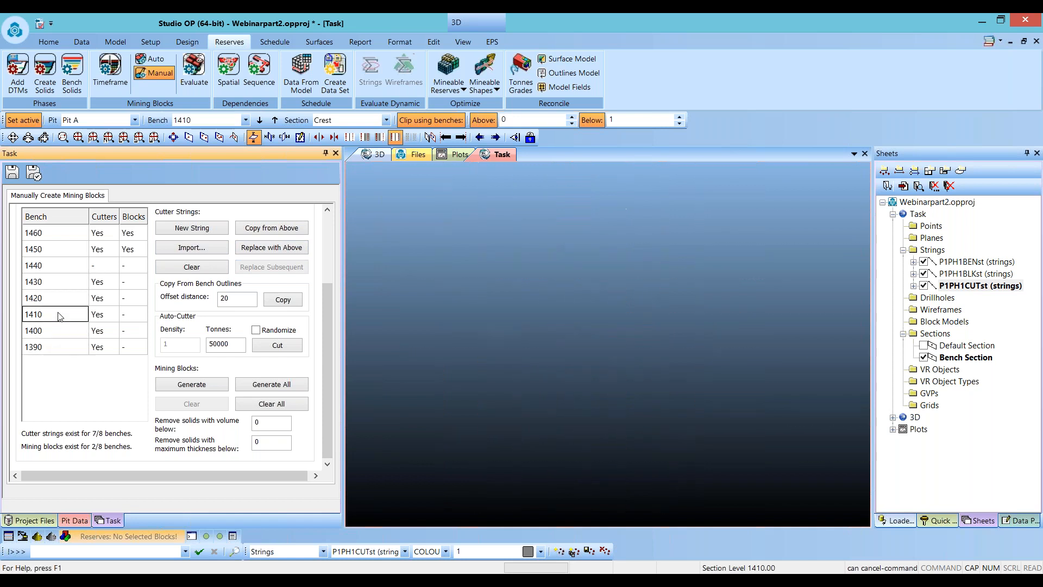
pyautogui.click(199, 385)
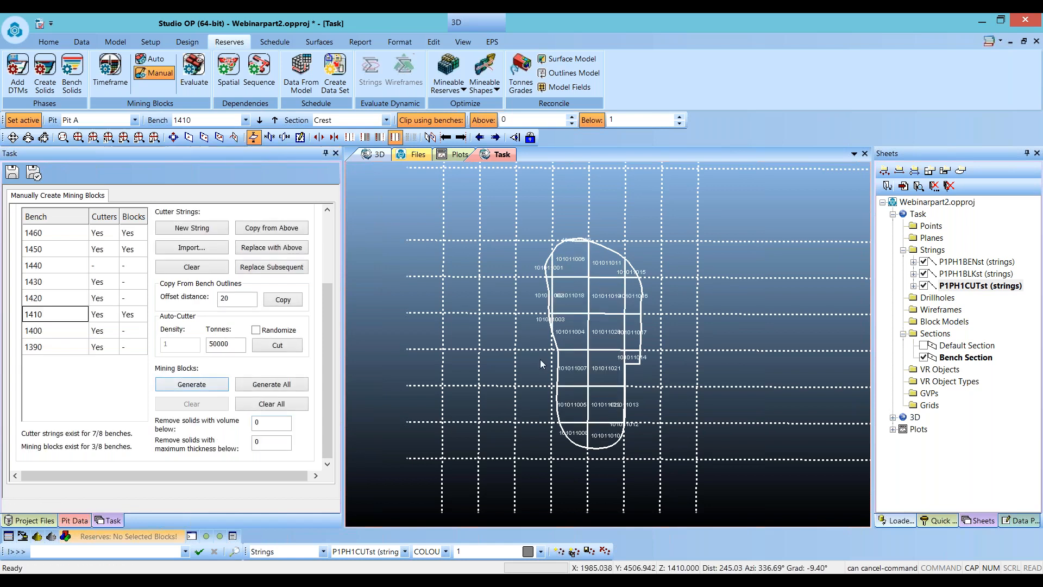
# - Zoom into bench 1410 and delete the vertical grid cutter line along the pit's western edge
pyautogui.press('z')
pyautogui.press('x')
pyautogui.moveTo(573, 332); pyautogui.dragTo(576, 350)
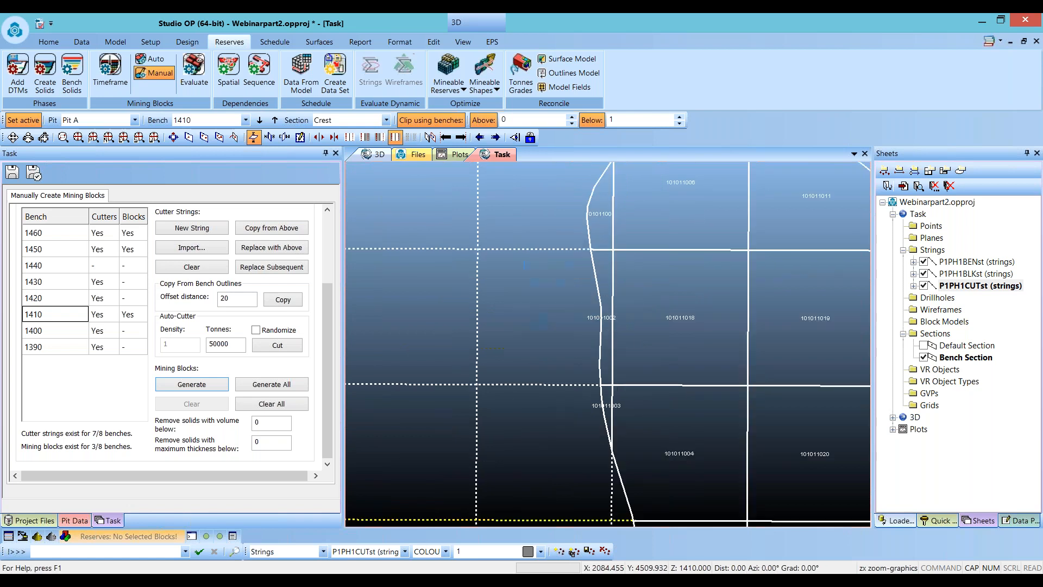
pyautogui.scroll(-5, 538, 416)
pyautogui.scroll(-3, 502, 340)
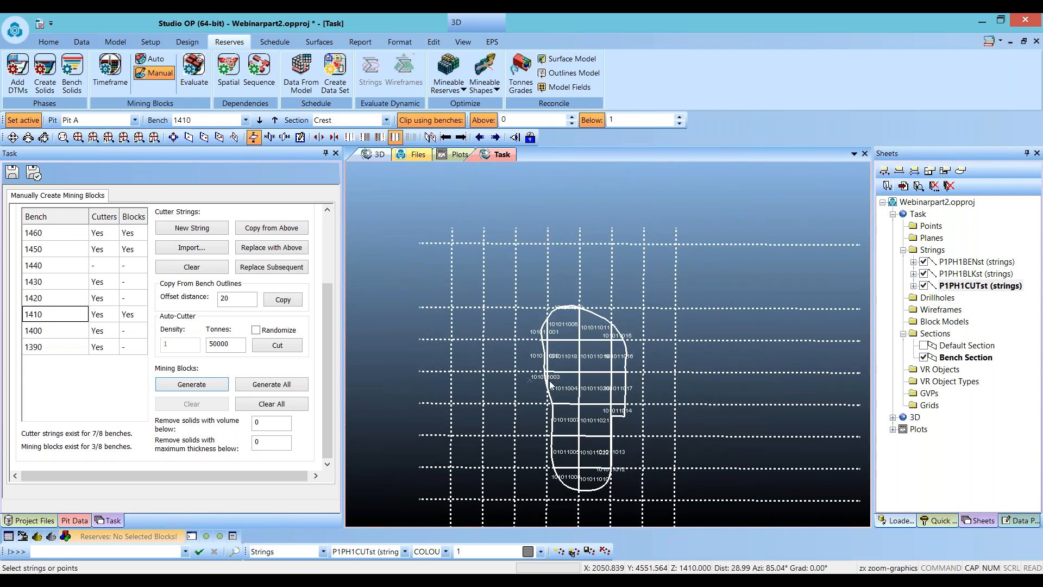
pyautogui.scroll(3, 547, 376)
pyautogui.click(550, 226)
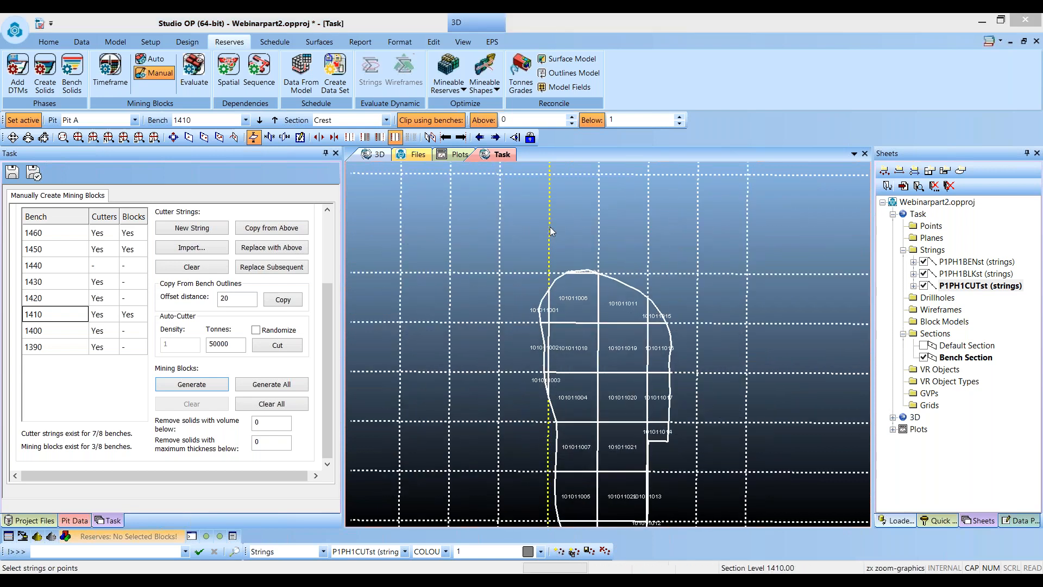
pyautogui.press('Delete')
pyautogui.press('Return')
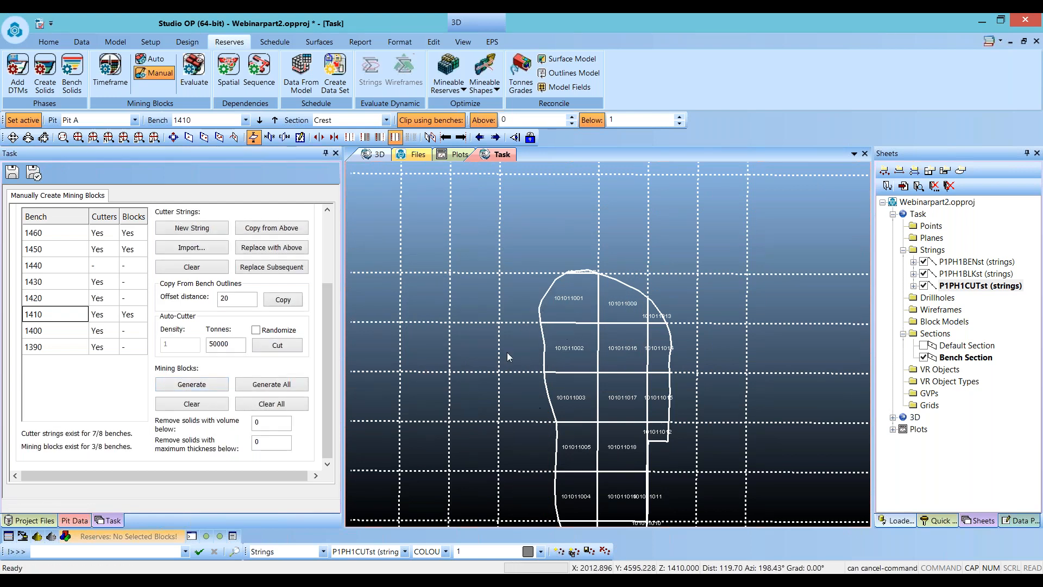
# - Clear the cutter strings of benches 1400 and 1420
pyautogui.click(504, 375)
pyautogui.scroll(-3, 522, 321)
pyautogui.scroll(-1, 517, 392)
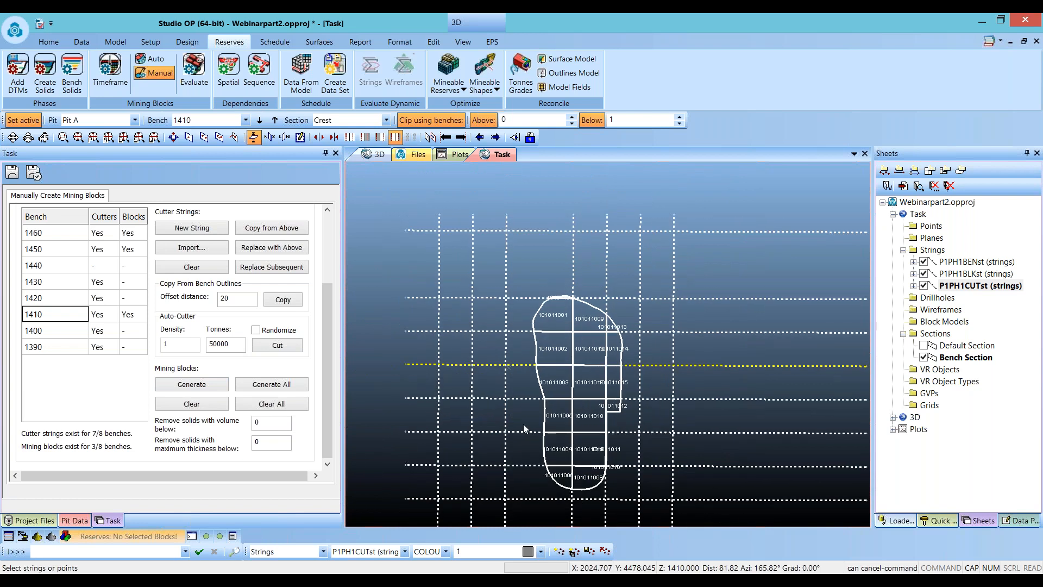
pyautogui.click(66, 333)
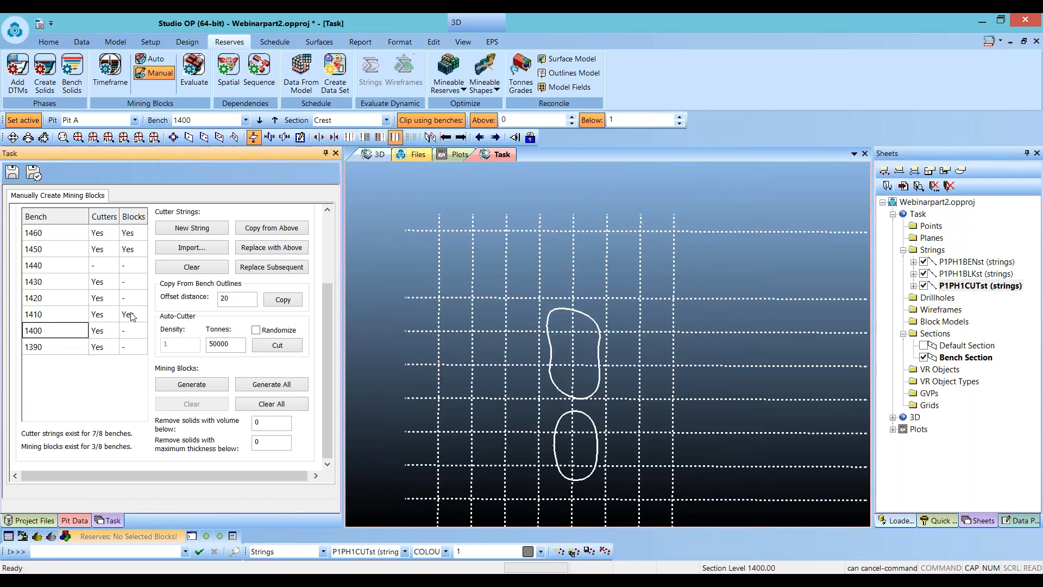
pyautogui.click(177, 269)
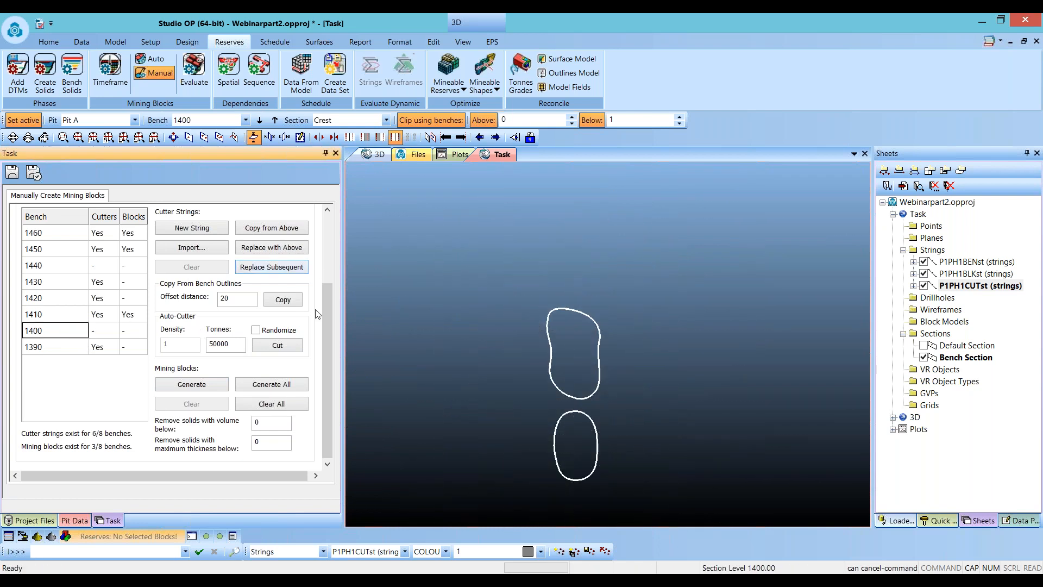
pyautogui.click(52, 301)
pyautogui.click(191, 267)
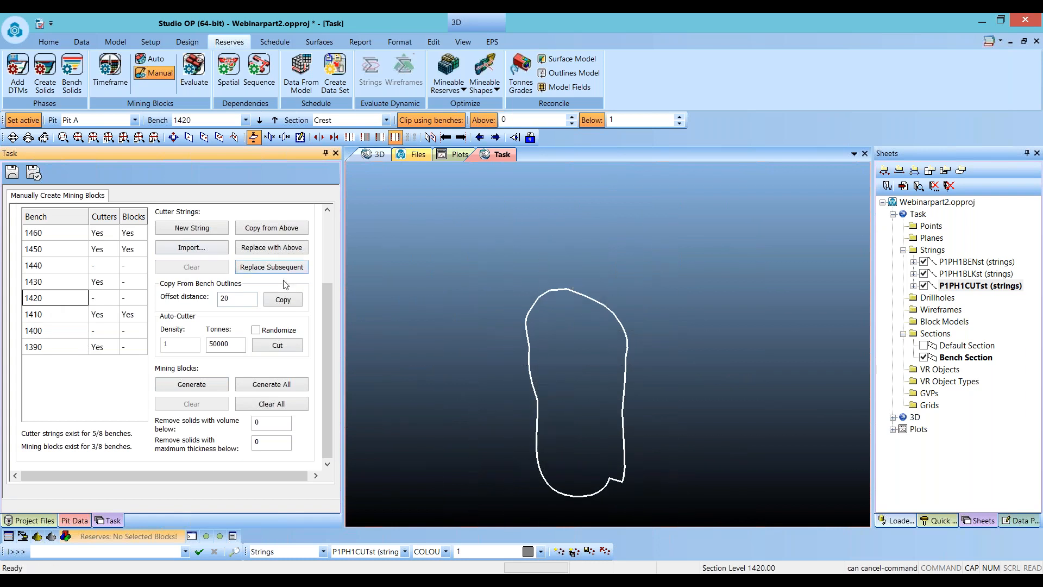
# - Display the pita_full_mod1 block model on the bench view
pyautogui.moveTo(325, 327); pyautogui.dragTo(328, 261)
pyautogui.click(25, 275)
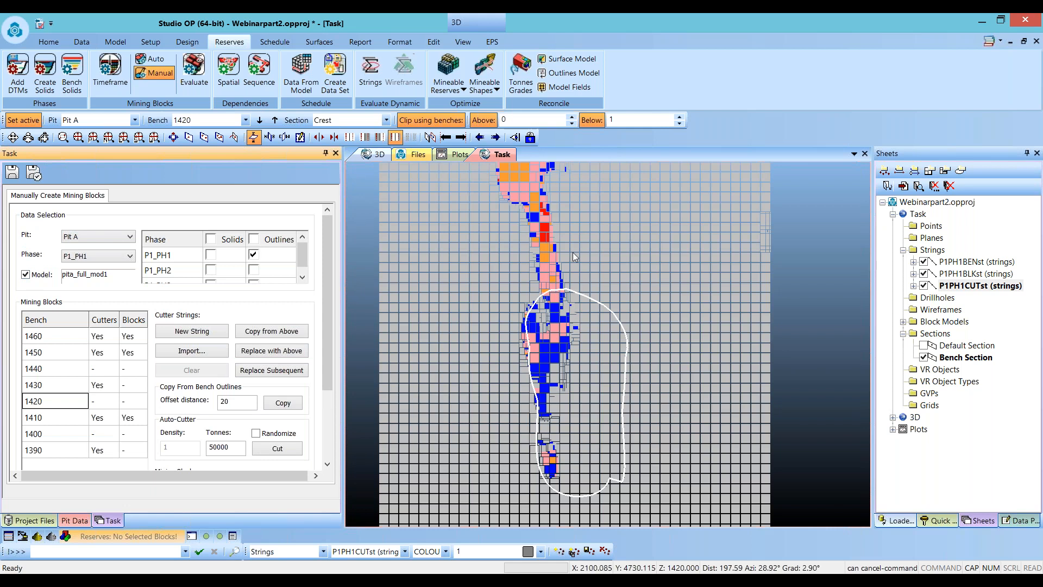
pyautogui.press('n')
pyautogui.press('s')
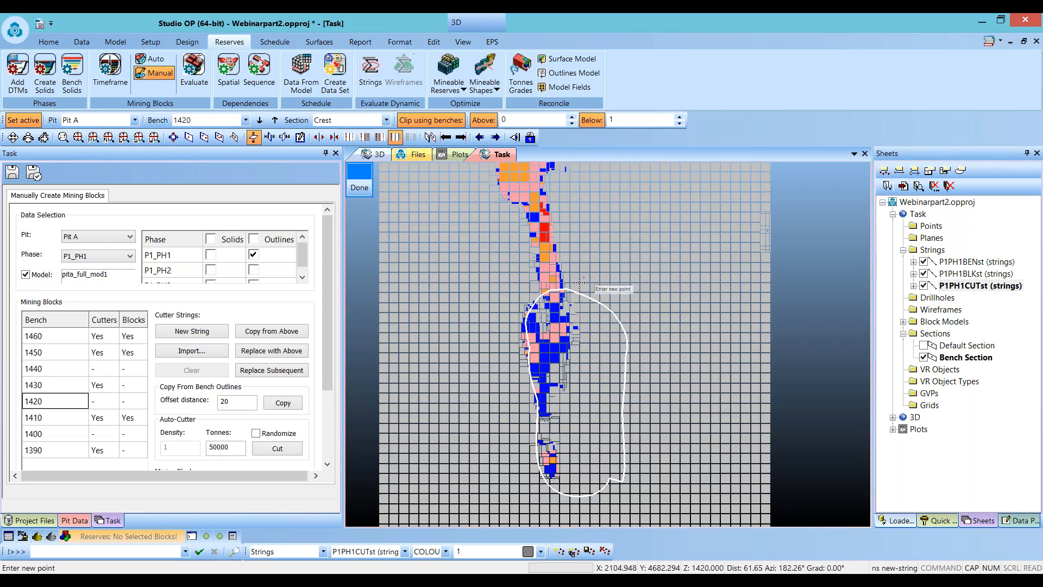
pyautogui.moveTo(570, 278)
pyautogui.mouseDown()
pyautogui.moveTo(581, 315)
pyautogui.moveTo(570, 382)
pyautogui.moveTo(557, 406)
pyautogui.moveTo(530, 421)
pyautogui.moveTo(506, 418)
pyautogui.moveTo(554, 439)
pyautogui.moveTo(544, 503)
pyautogui.mouseUp()
pyautogui.press('Escape')
pyautogui.press('n')
pyautogui.press('s')
pyautogui.press('Escape')
# - Digitize a cutter string on bench 1420 bounding the area east of the ore blocks
pyautogui.press('n')
pyautogui.press('s')
pyautogui.click(520, 432)
pyautogui.click(664, 431)
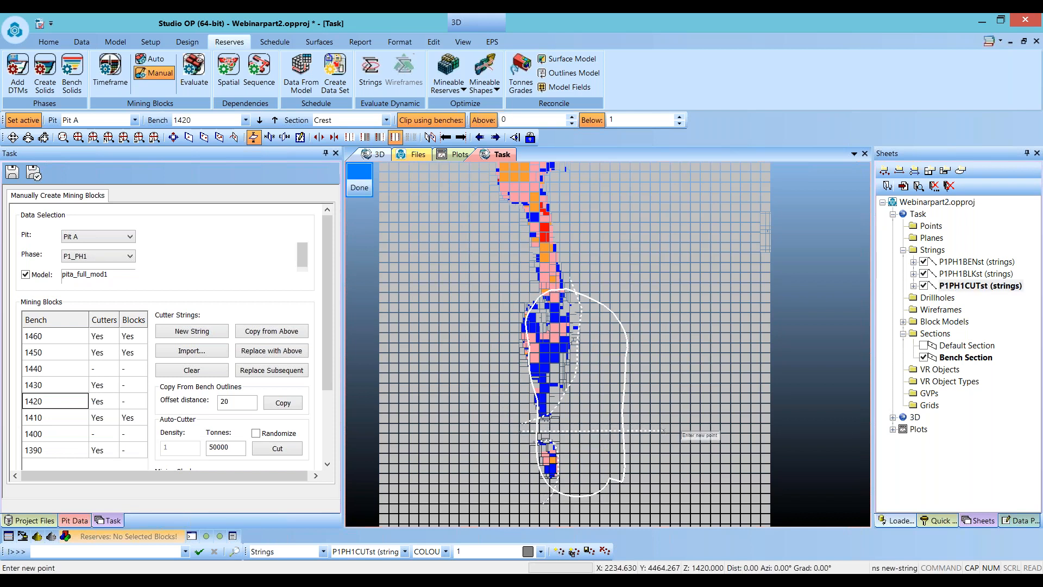
pyautogui.click(664, 357)
pyautogui.click(569, 356)
pyautogui.click(561, 316)
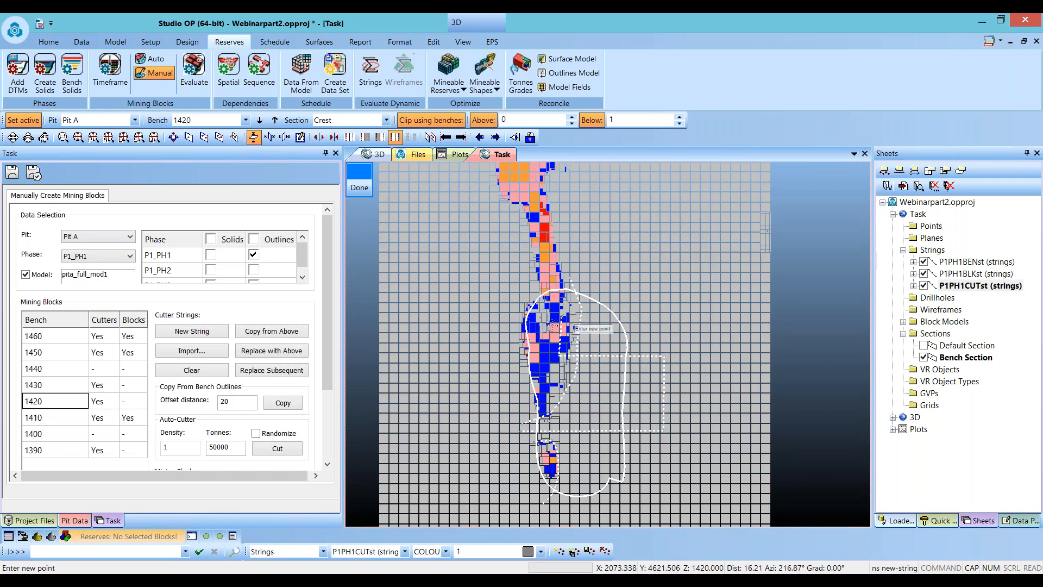
pyautogui.press('Escape')
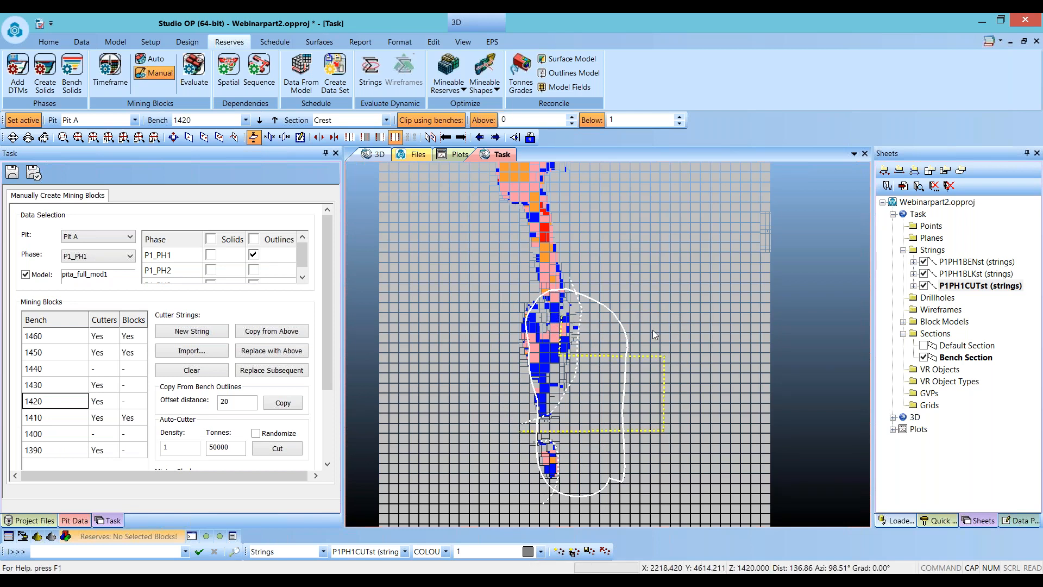
# - Finish the cutter string and generate mining blocks for bench 1420
pyautogui.press('n')
pyautogui.press('s')
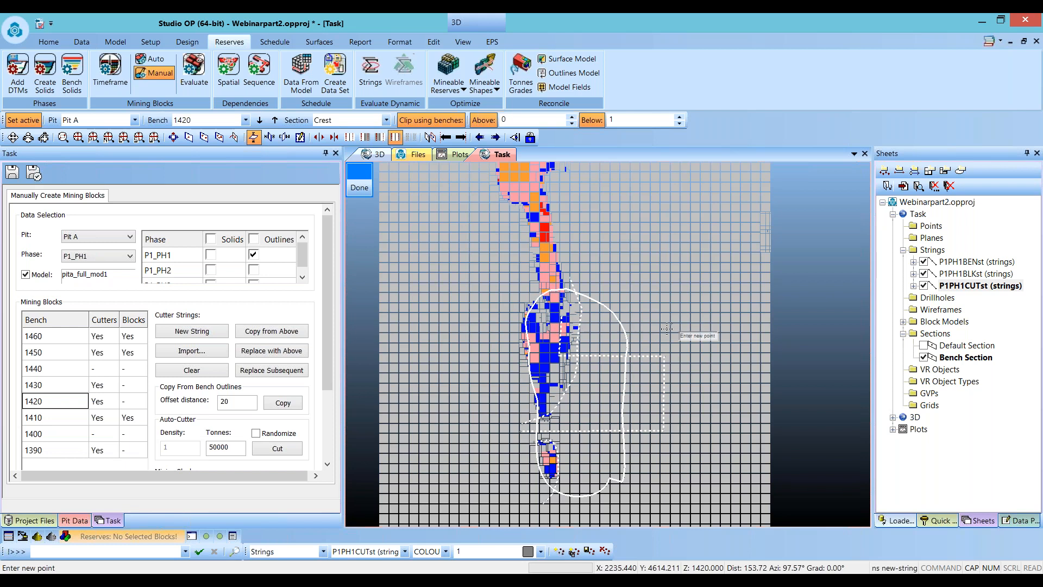
pyautogui.press('Escape')
pyautogui.scroll(-1, 328, 413)
pyautogui.scroll(-1, 329, 412)
pyautogui.click(192, 444)
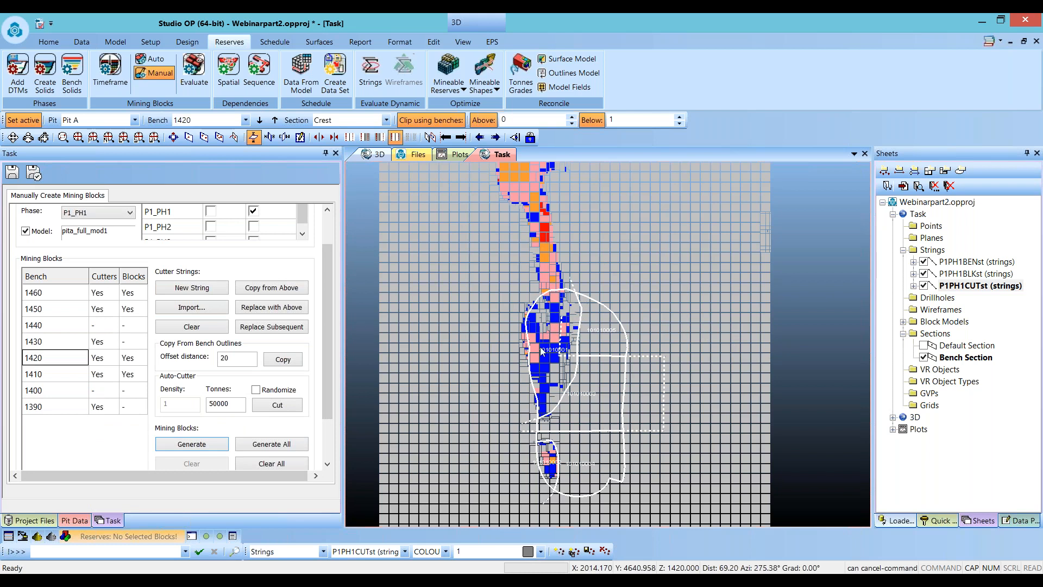
# - Clear the cutter strings and mining blocks of all benches starting from bench 1460
pyautogui.click(60, 296)
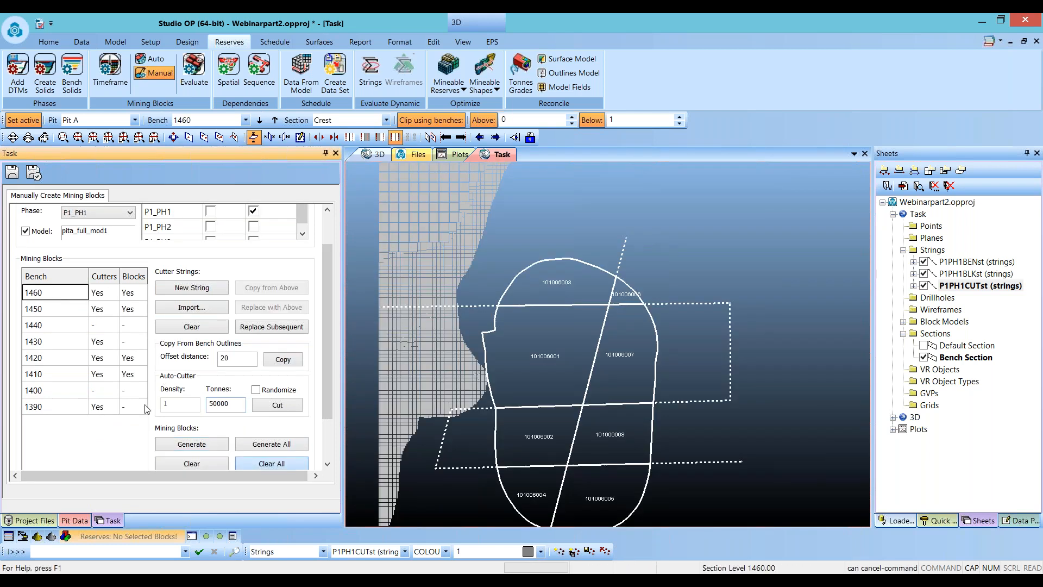
pyautogui.click(181, 326)
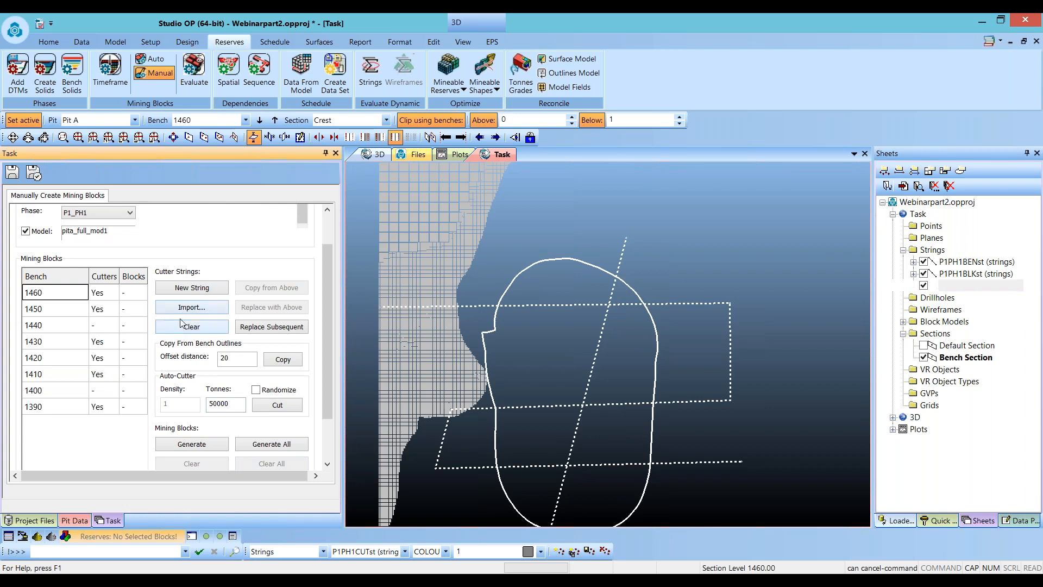
pyautogui.click(265, 329)
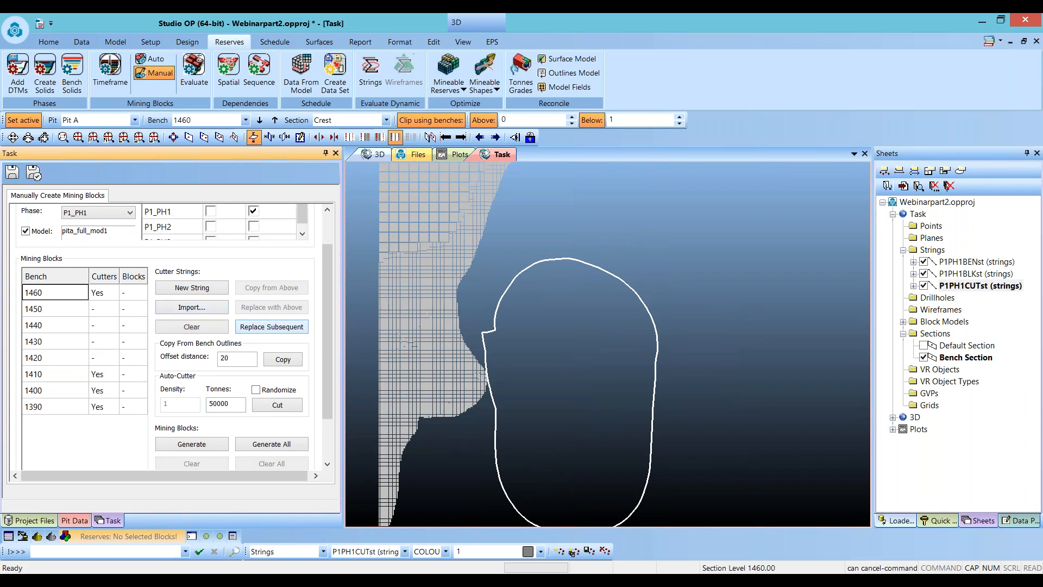
pyautogui.click(166, 328)
pyautogui.click(293, 330)
pyautogui.click(197, 309)
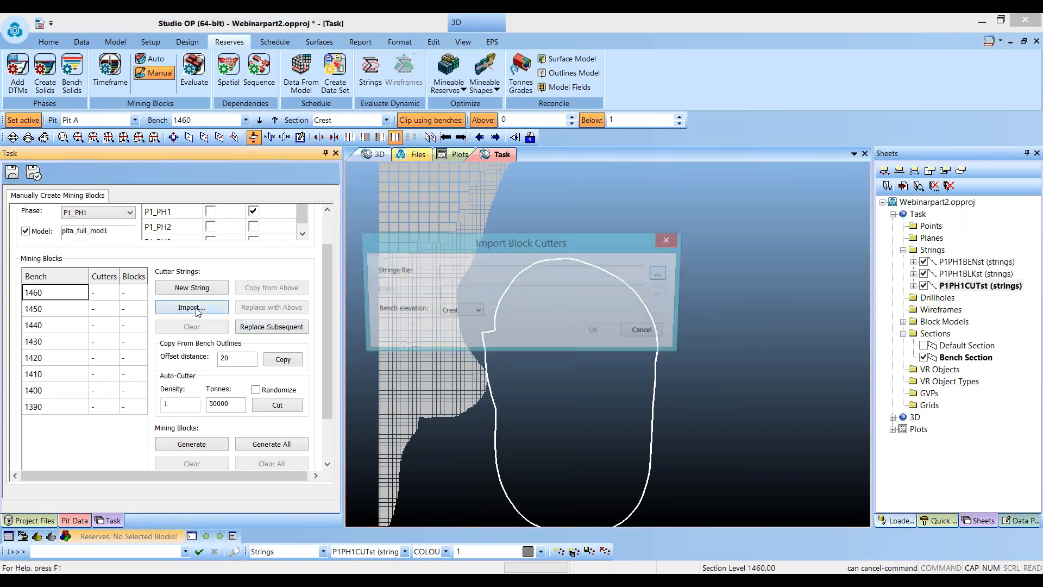
pyautogui.click(662, 274)
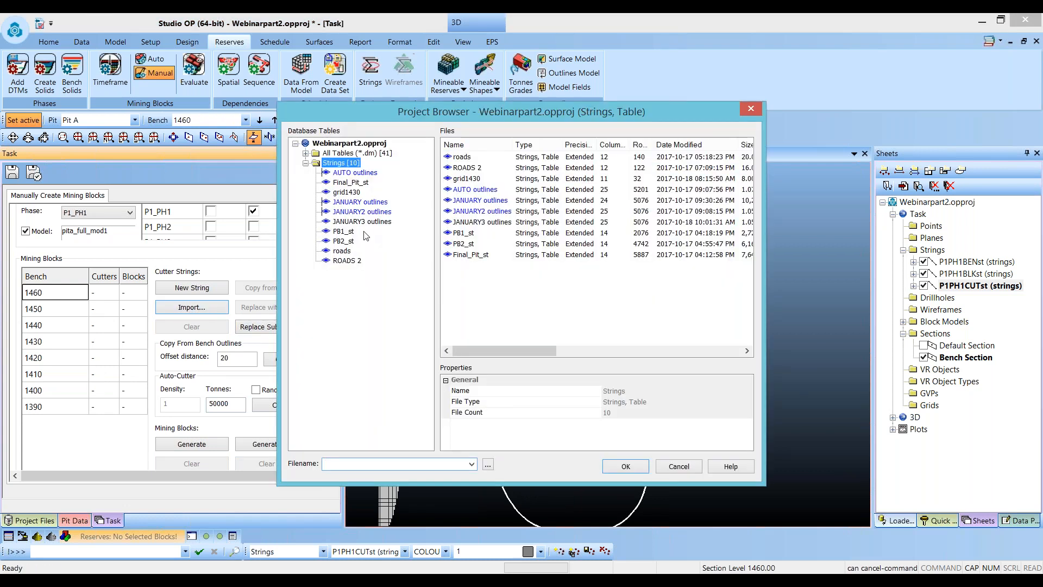
pyautogui.click(678, 466)
pyautogui.click(646, 331)
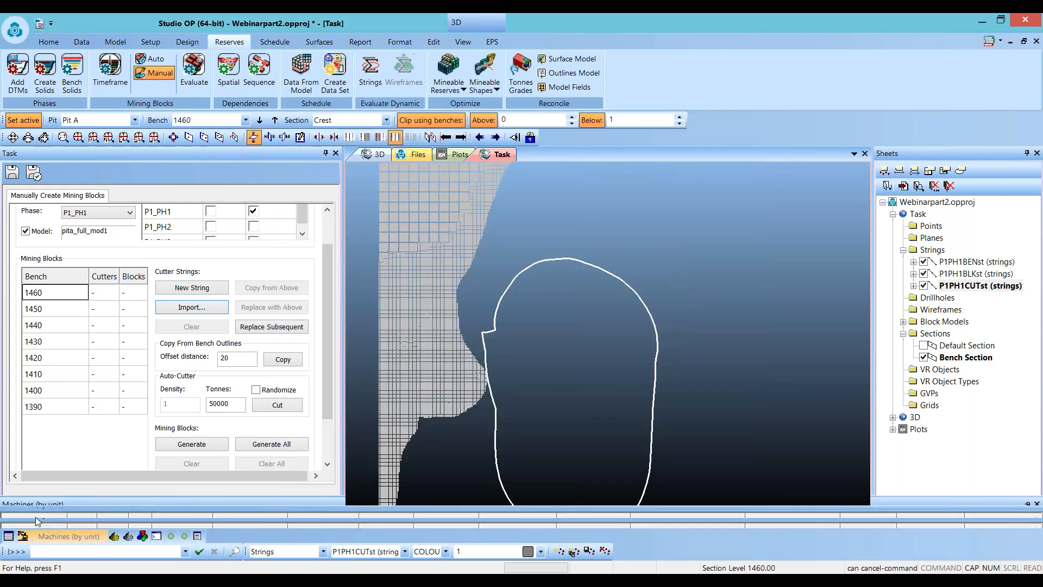
# - Refresh the project files list so the saved block strings appear
pyautogui.click(35, 521)
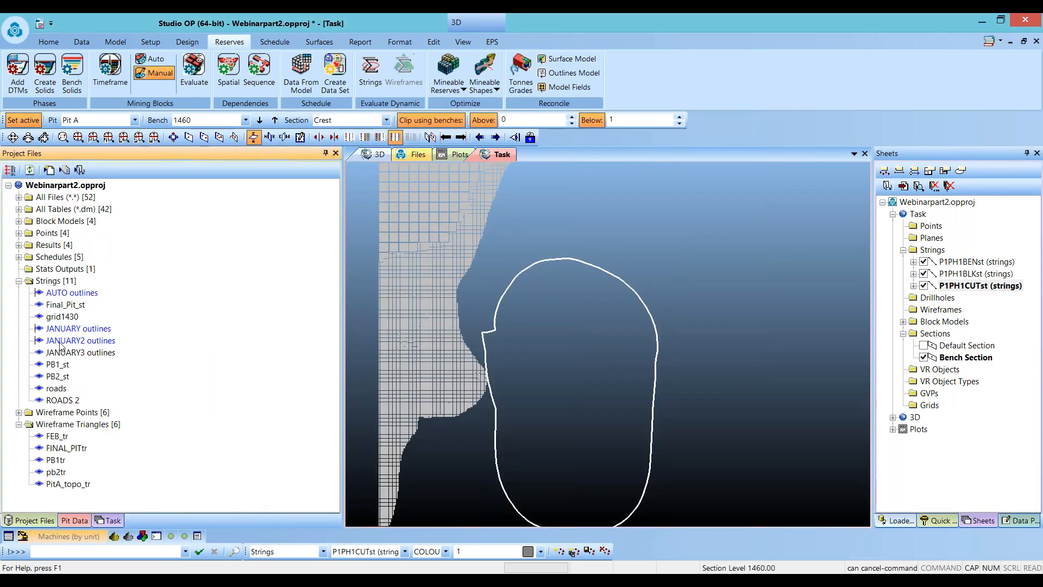
pyautogui.click(42, 270)
pyautogui.click(29, 171)
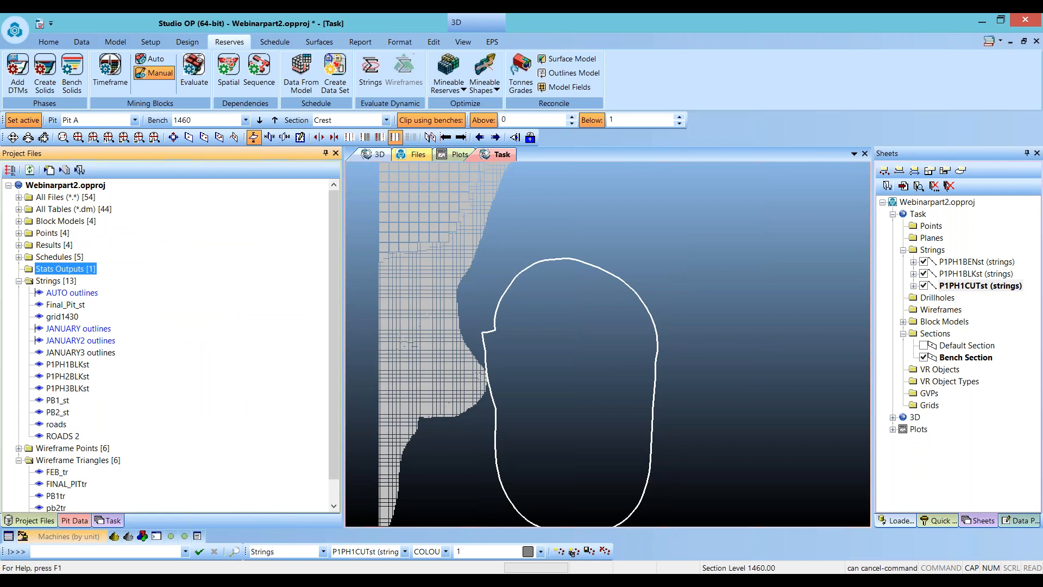
# - Import block cutters for the benches from the p1ph1blkst.dm strings file at the Crest elevation
pyautogui.click(108, 521)
pyautogui.click(193, 306)
pyautogui.click(662, 273)
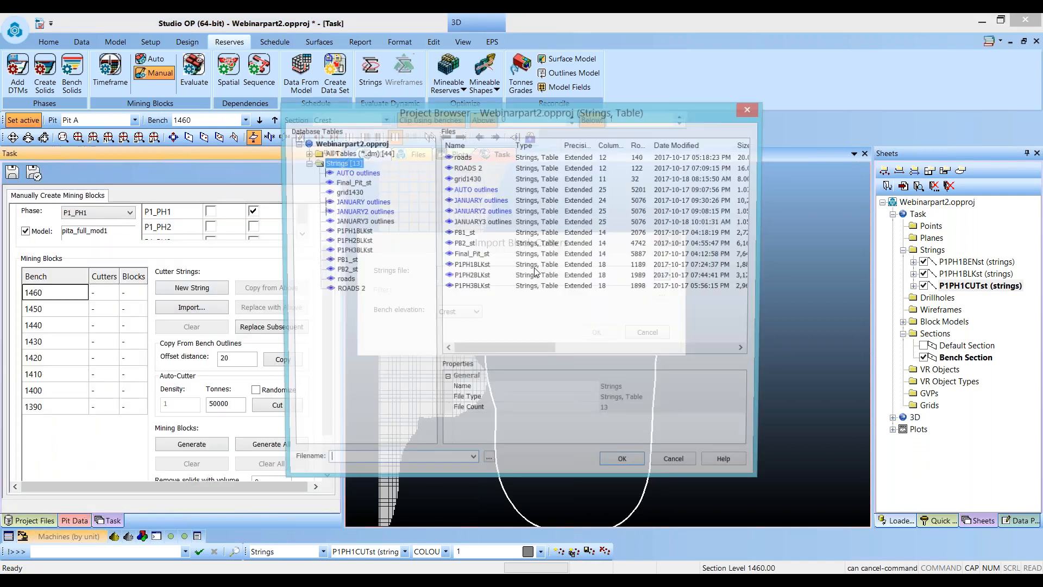
pyautogui.click(355, 233)
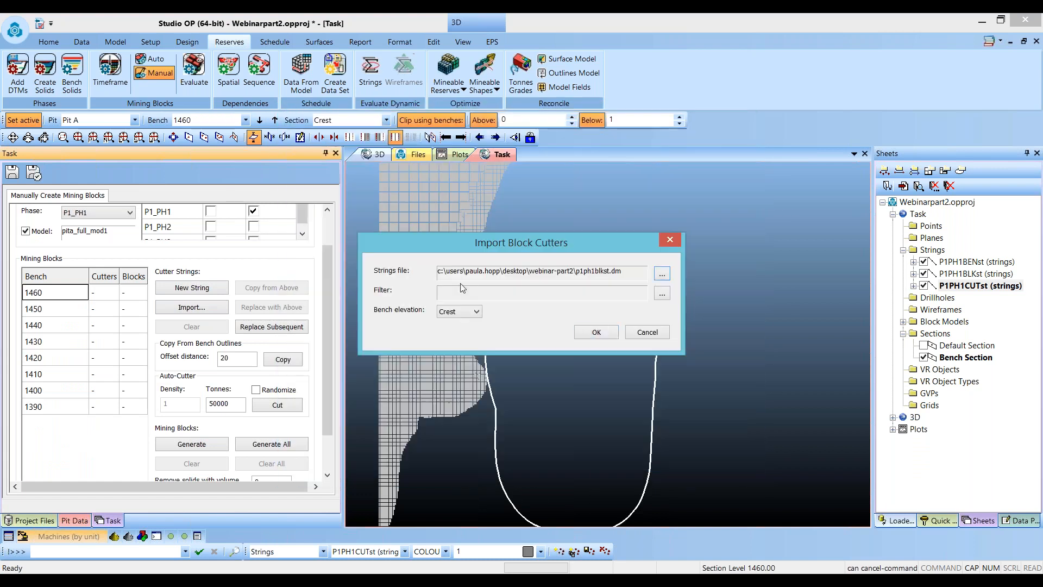
pyautogui.click(596, 333)
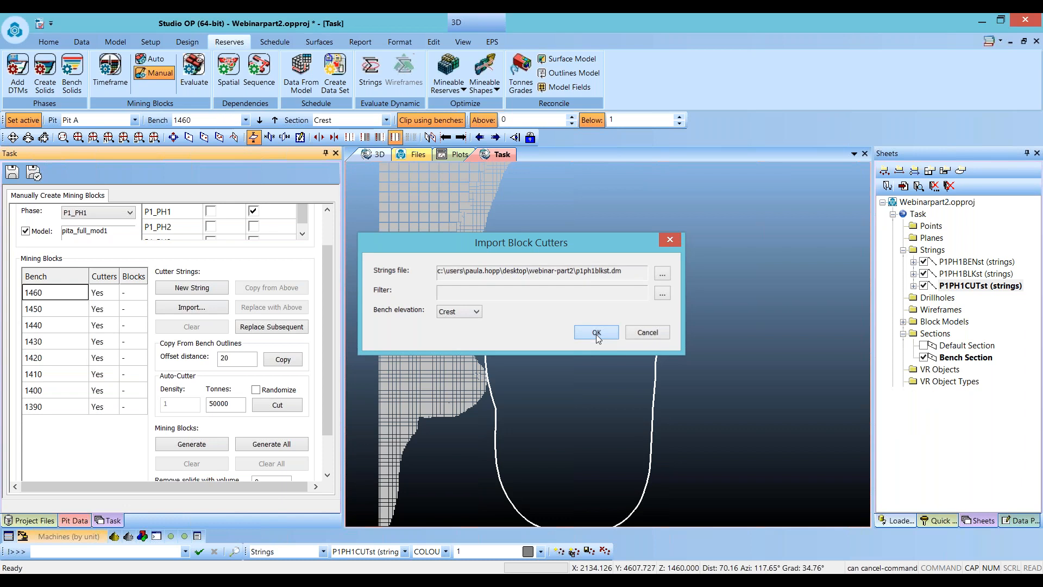
# - Hide the block model, generate mining blocks for all benches, and save the task
pyautogui.click(59, 309)
pyautogui.press('Down')
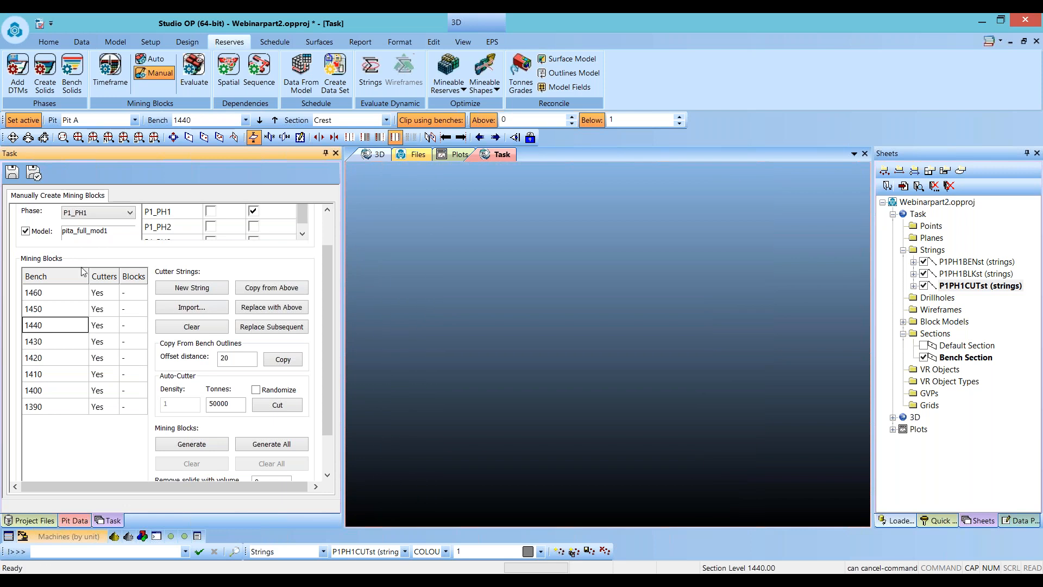
pyautogui.click(26, 231)
pyautogui.click(45, 341)
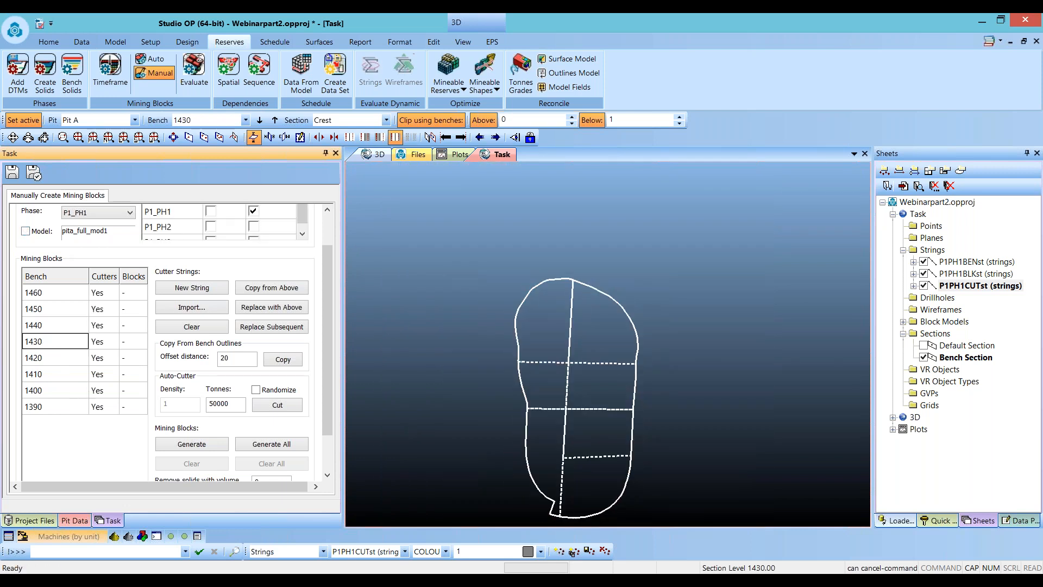
pyautogui.click(274, 444)
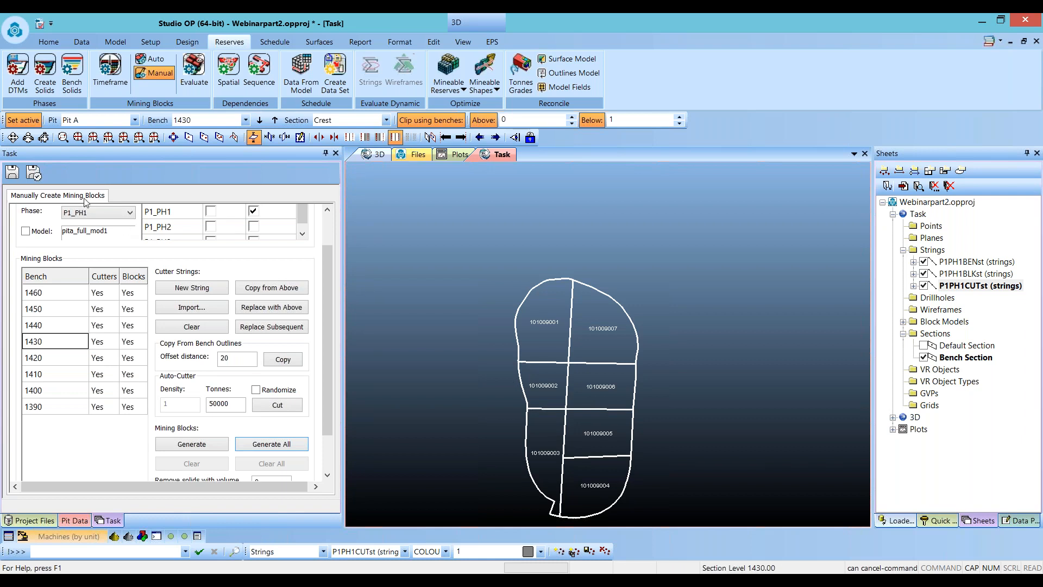
pyautogui.click(8, 170)
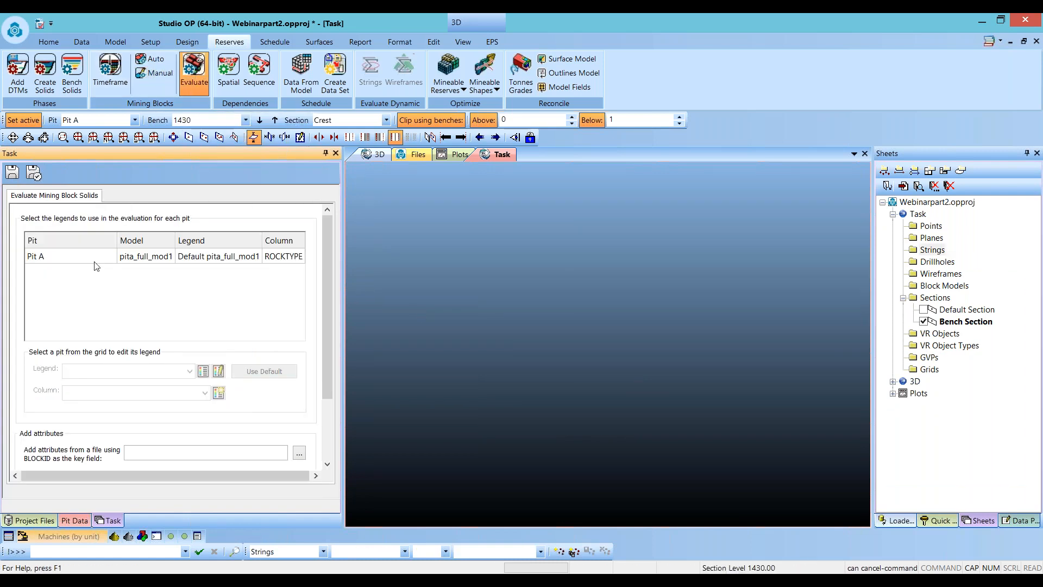
# - Set the Pit A evaluation column to AU and its legend to AU Webinar
pyautogui.click(65, 257)
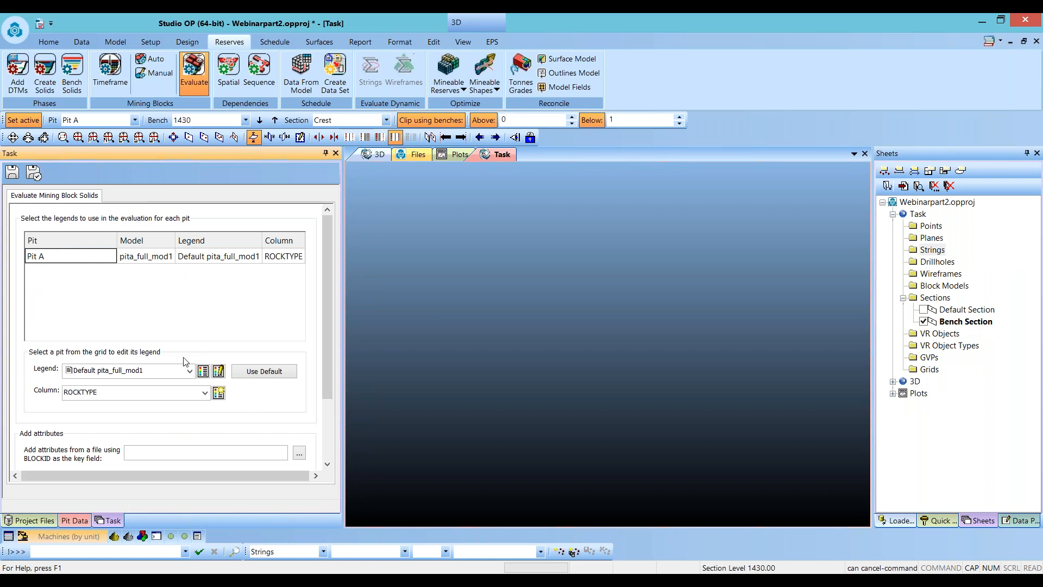
pyautogui.click(204, 392)
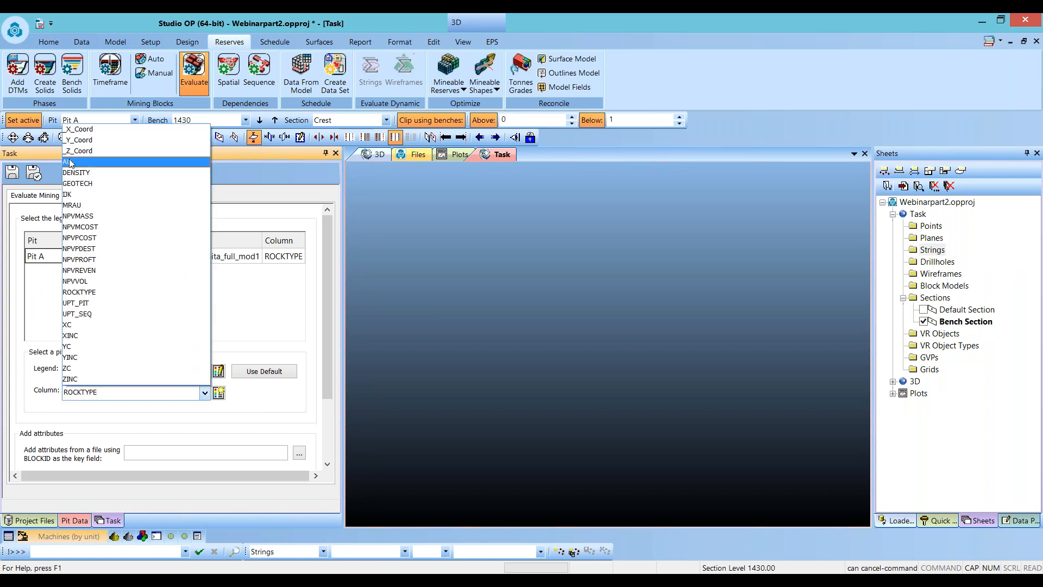
pyautogui.click(72, 164)
pyautogui.click(189, 371)
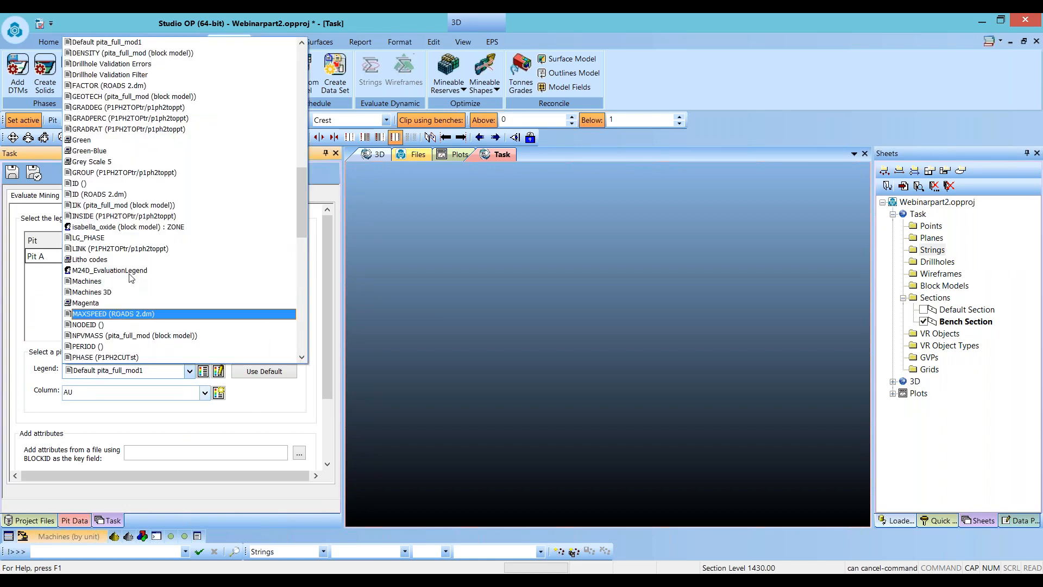
pyautogui.moveTo(303, 201); pyautogui.dragTo(306, 74)
pyautogui.click(103, 140)
# - Evaluate the mining block solids and review the evaluation results
pyautogui.click(203, 371)
pyautogui.moveTo(16, 22); pyautogui.dragTo(679, 146)
pyautogui.moveTo(699, 221); pyautogui.dragTo(795, 275)
pyautogui.scroll(-3, 210, 337)
pyautogui.click(58, 442)
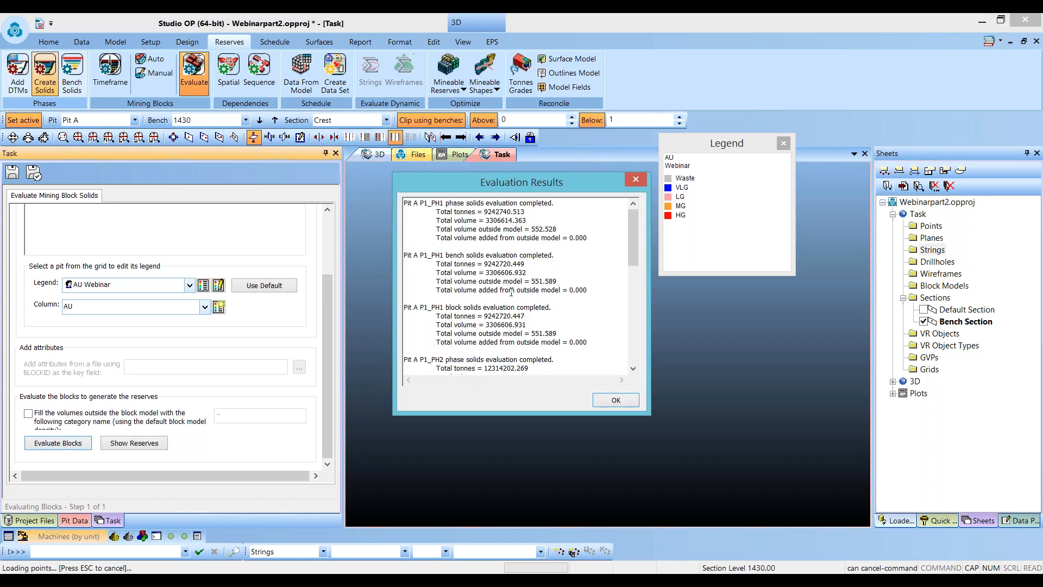
pyautogui.scroll(-10, 503, 268)
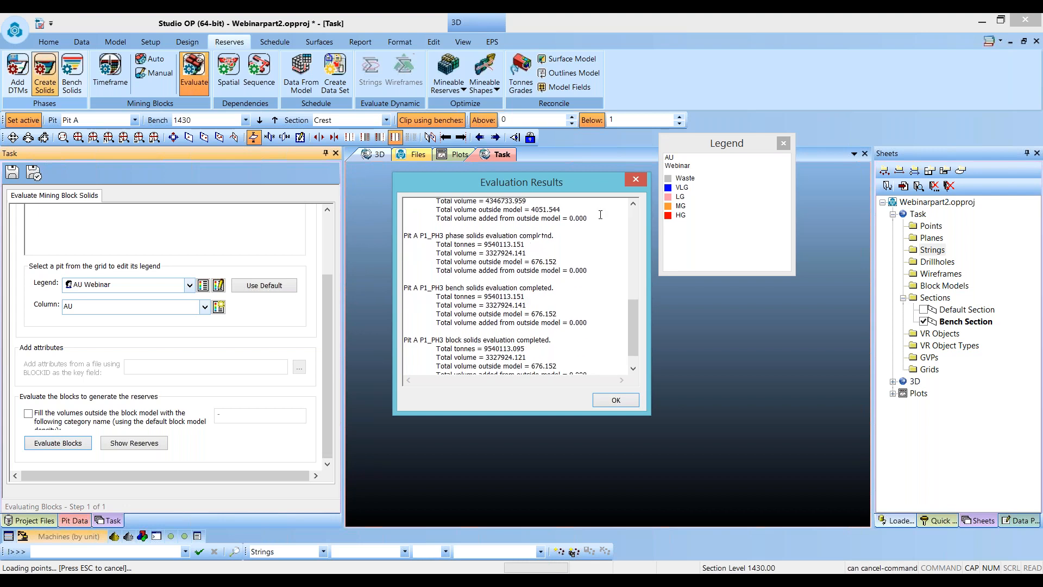
pyautogui.click(641, 180)
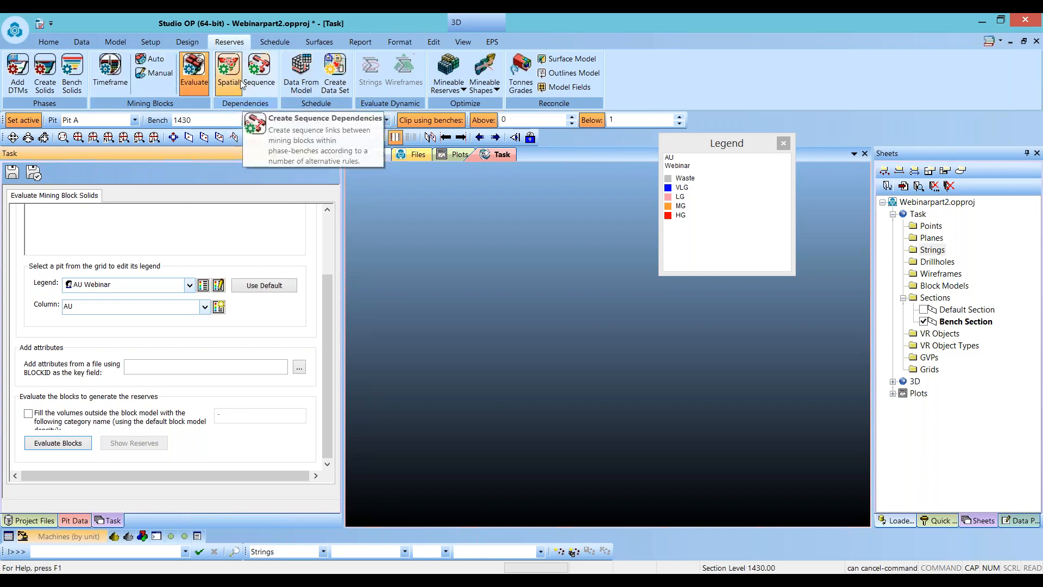
pyautogui.click(782, 145)
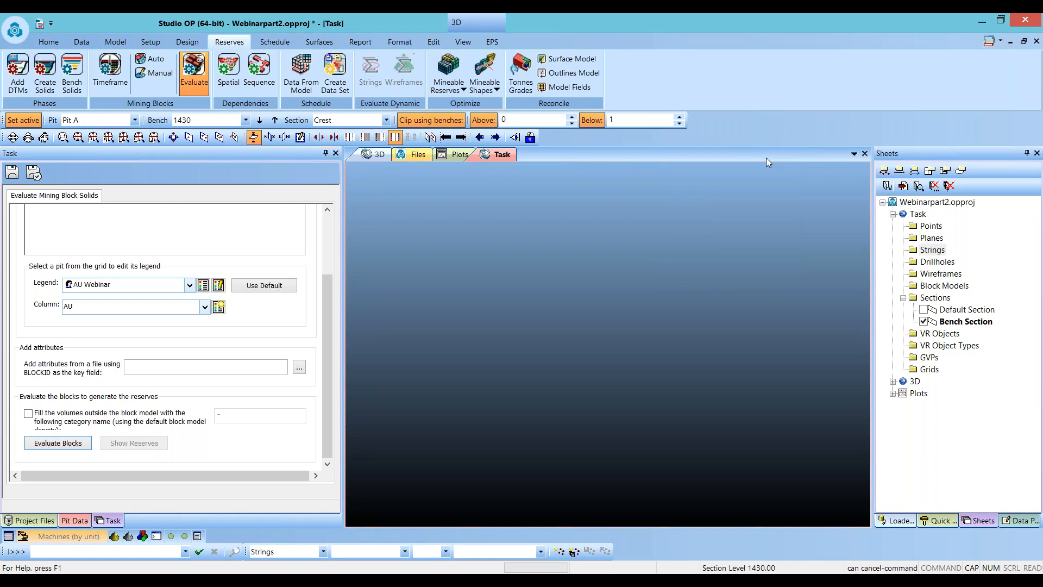
# - Create spatial dependencies for Pit A
pyautogui.click(227, 82)
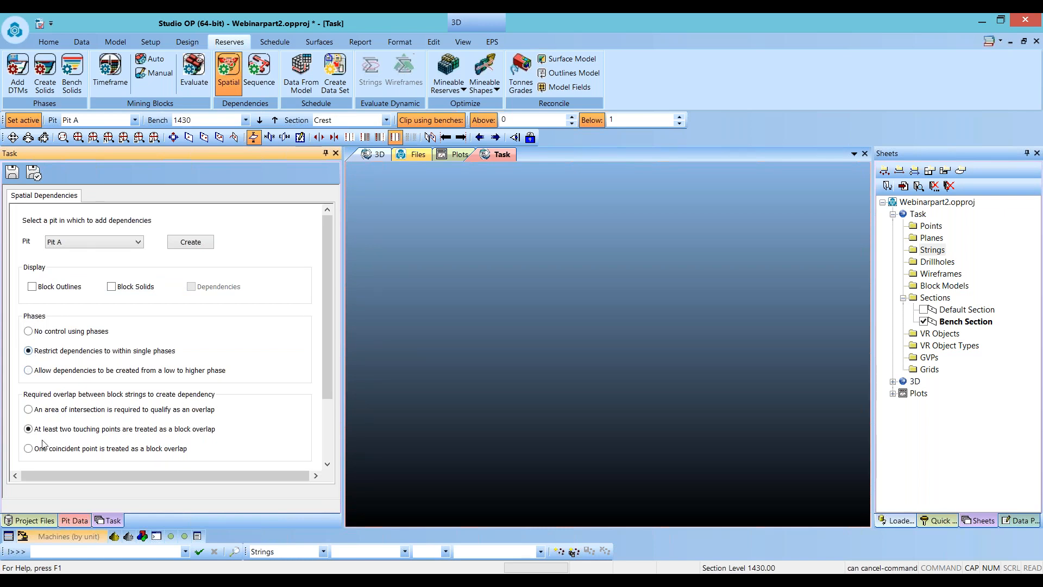
pyautogui.click(204, 239)
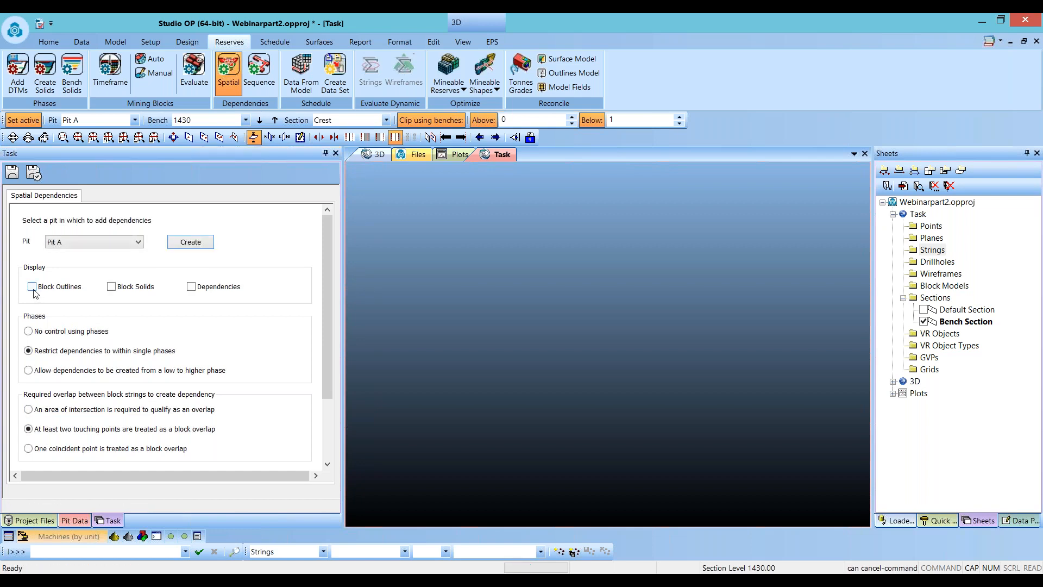
# - Display the block outlines and dependencies in the 3D view and save the task
pyautogui.click(32, 287)
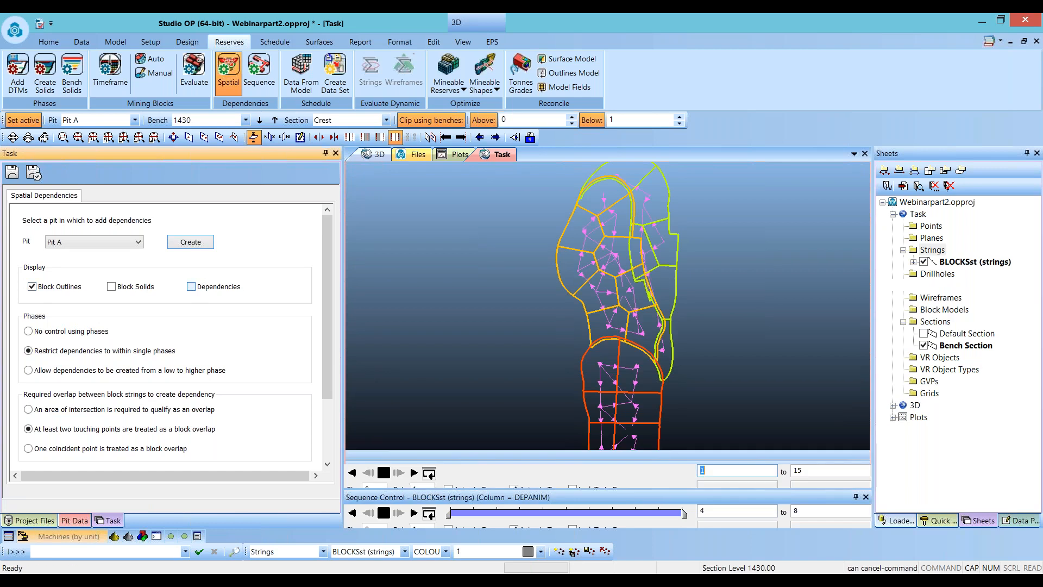
pyautogui.click(190, 287)
pyautogui.keyDown('shift'); pyautogui.moveTo(625, 388); pyautogui.dragTo(507, 319); pyautogui.keyUp('shift')
pyautogui.scroll(5, 451, 299)
pyautogui.scroll(5, 451, 299)
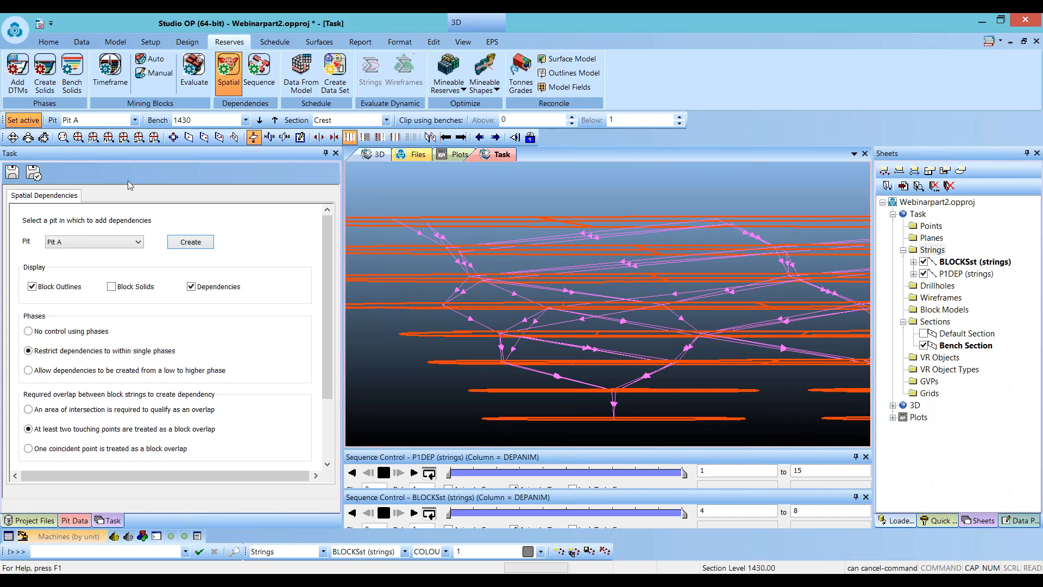
pyautogui.click(12, 173)
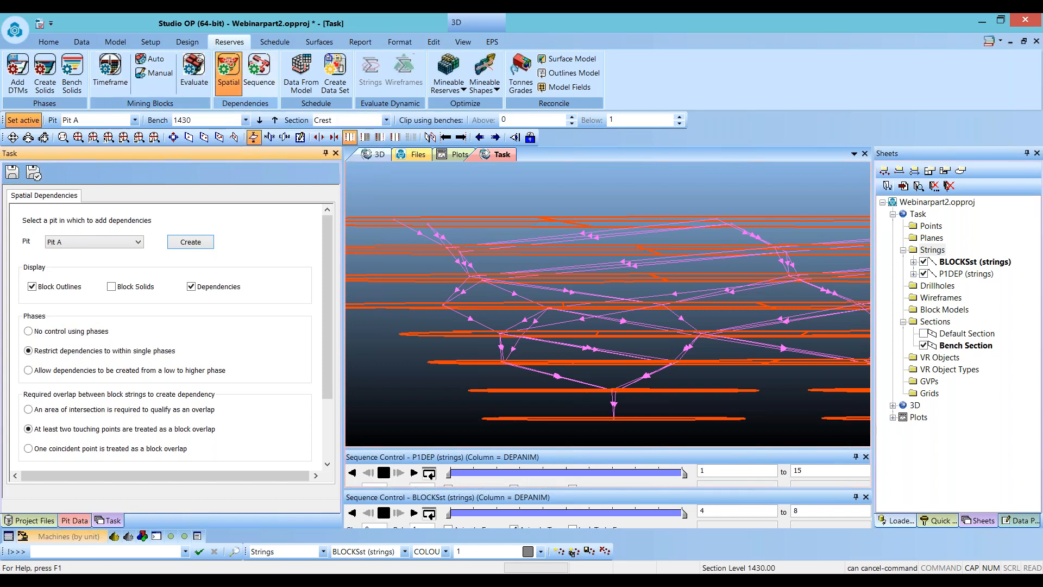
# - Create all custom sequence links for Pit A sorted Y,X and display the phase 1 sequences
pyautogui.click(259, 72)
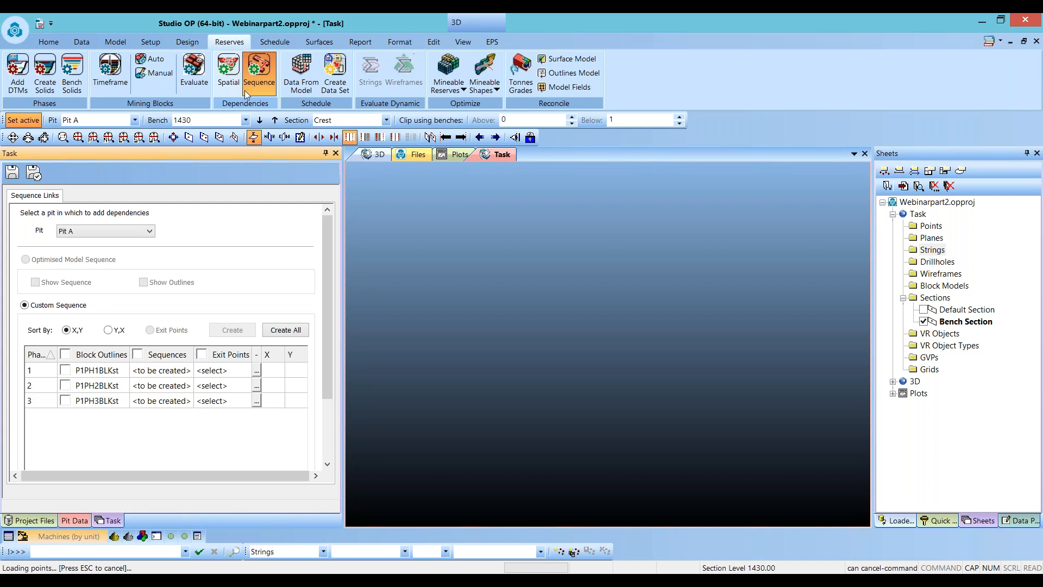
pyautogui.click(109, 329)
pyautogui.click(274, 330)
pyautogui.click(137, 370)
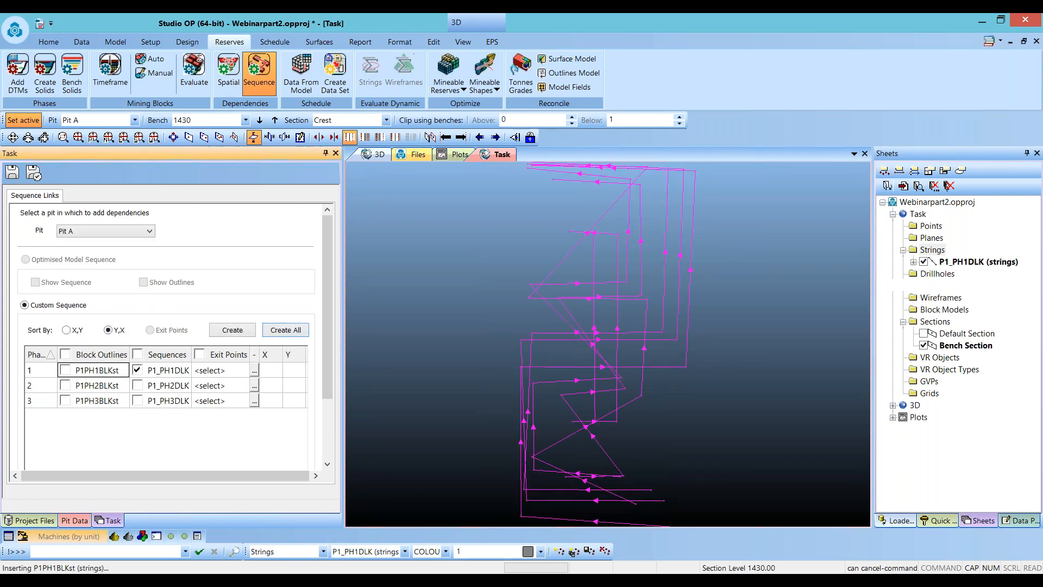
# - Inspect the phase 1 sequence over the block outlines bench by bench, clipped to the current bench
pyautogui.click(433, 120)
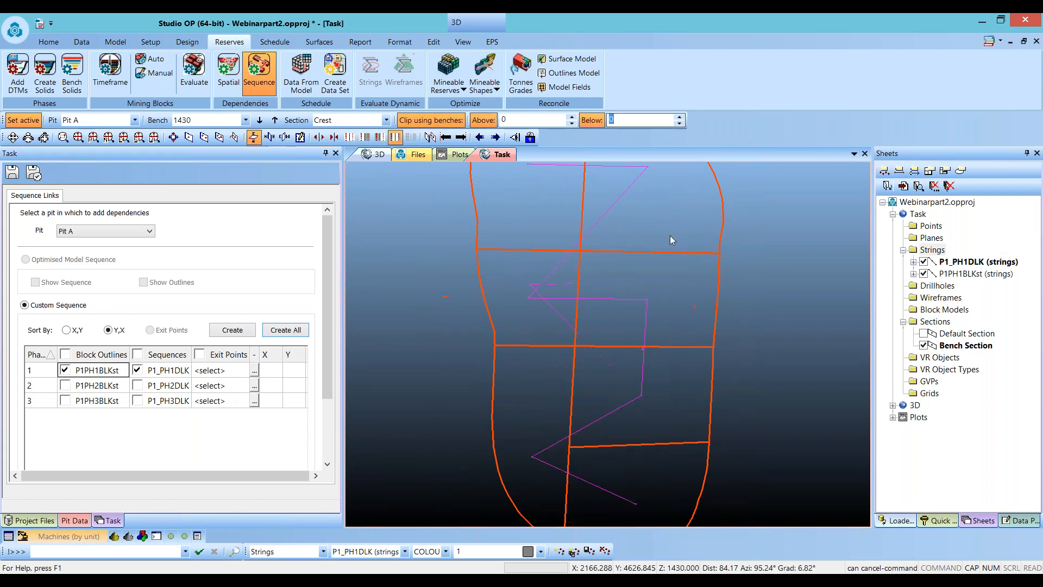
pyautogui.click(625, 450)
pyautogui.scroll(-2, 625, 453)
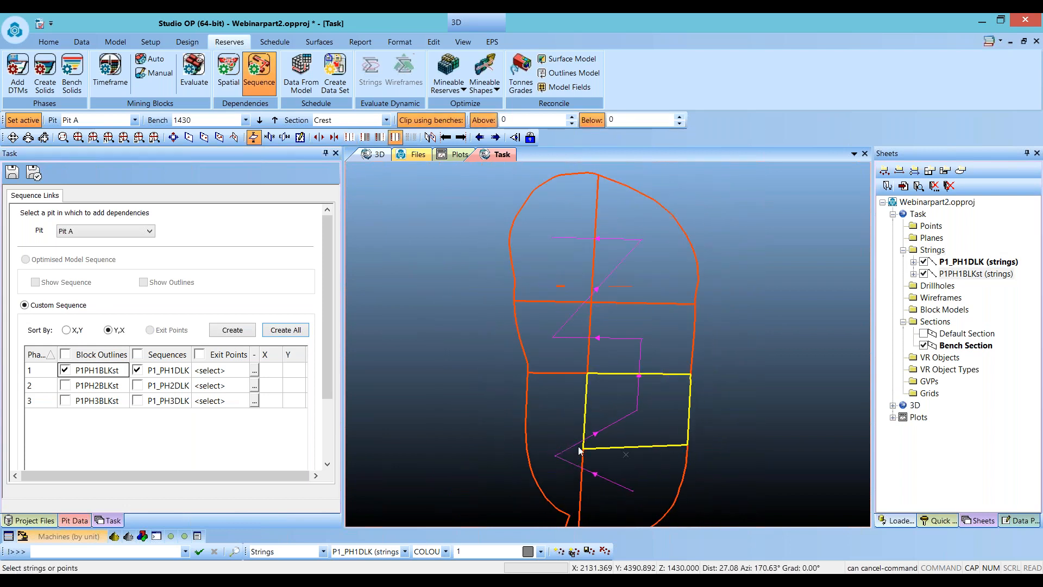
pyautogui.click(407, 368)
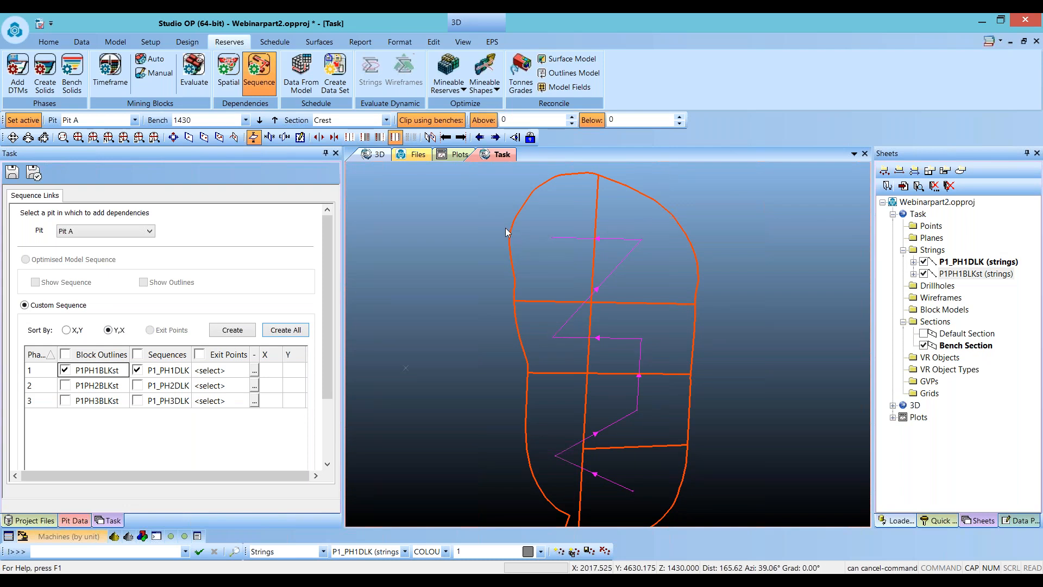
pyautogui.click(274, 120)
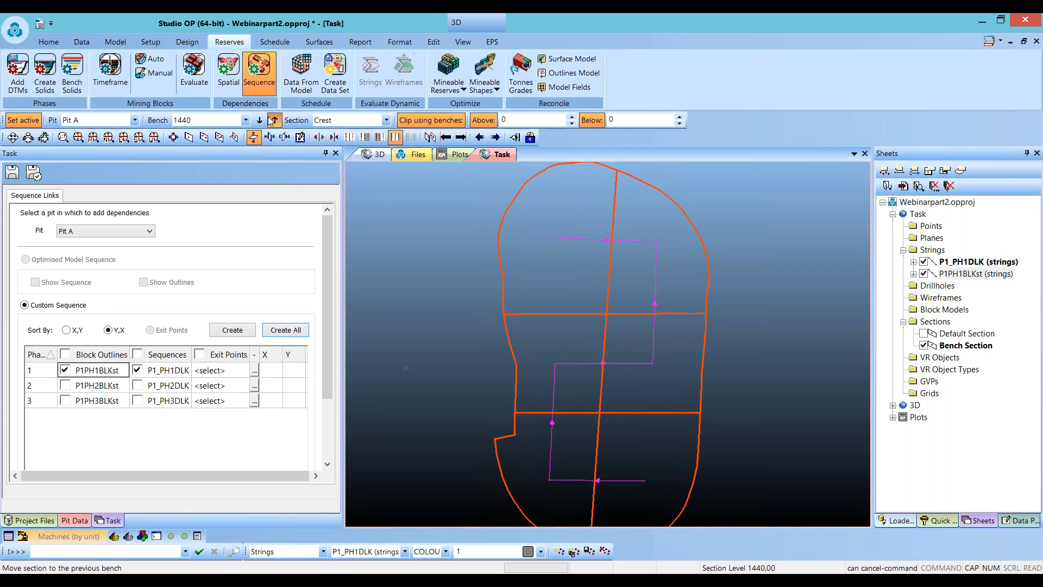
# - Step the view up to bench 1460 to continue inspecting the sequence, then save the task
pyautogui.click(274, 120)
pyautogui.click(273, 120)
pyautogui.moveTo(600, 409); pyautogui.dragTo(655, 377)
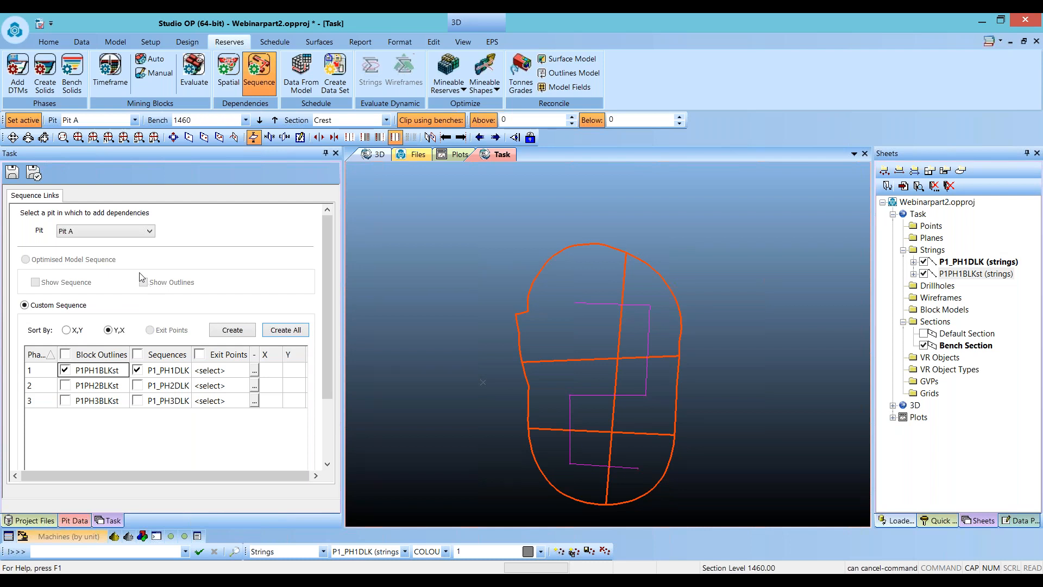
pyautogui.click(12, 173)
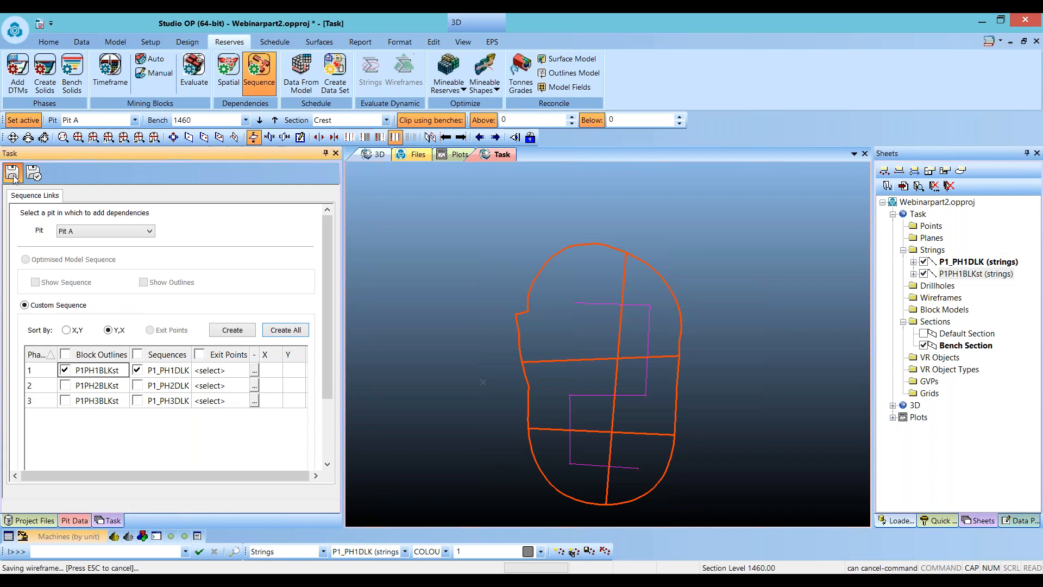
# - Create a new scheduling data set from the current reserves and name it JAN
pyautogui.click(336, 73)
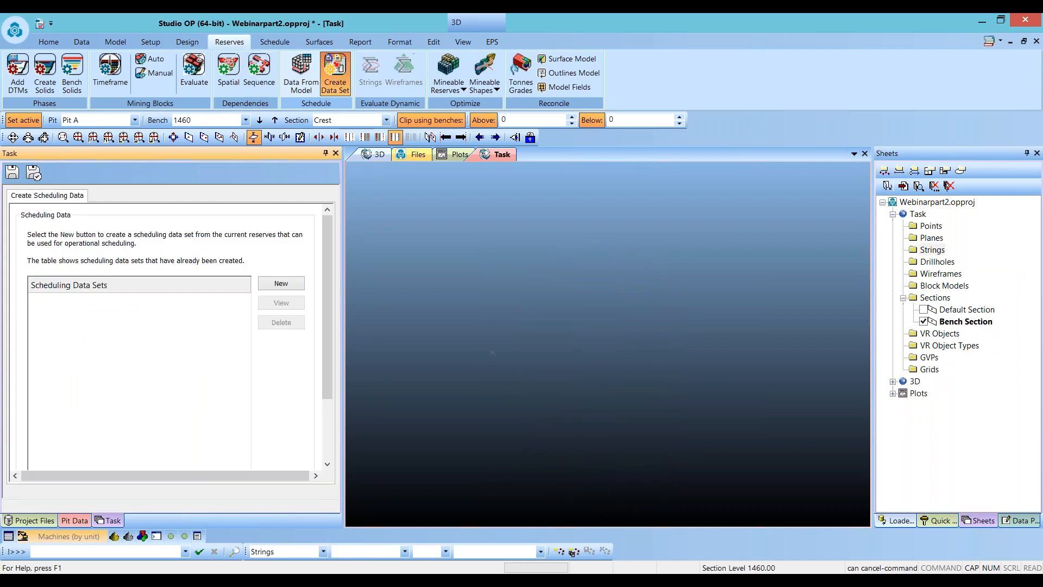
pyautogui.click(281, 283)
pyautogui.click(140, 302)
pyautogui.moveTo(140, 302); pyautogui.dragTo(22, 308)
pyautogui.write('JAN')
pyautogui.click(115, 372)
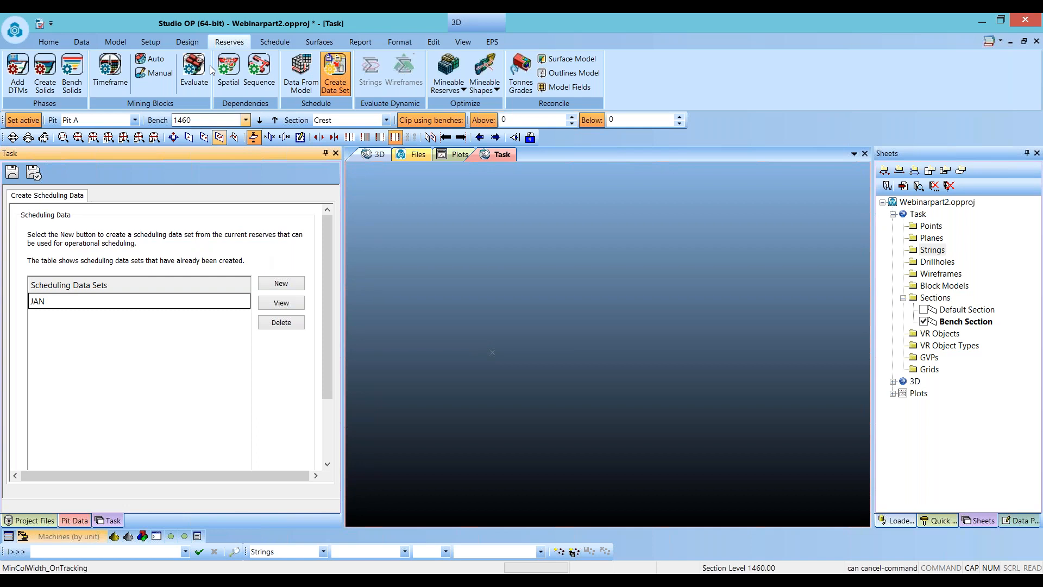
# - Add the feb_tr topography surface and assign it as Pit A's topography
pyautogui.click(150, 42)
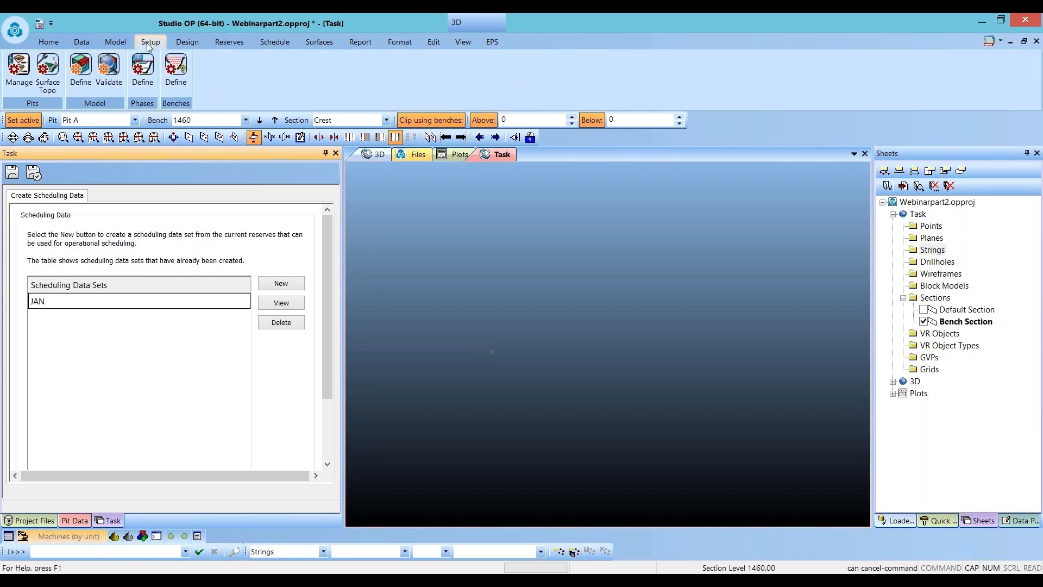
pyautogui.click(47, 71)
pyautogui.click(298, 242)
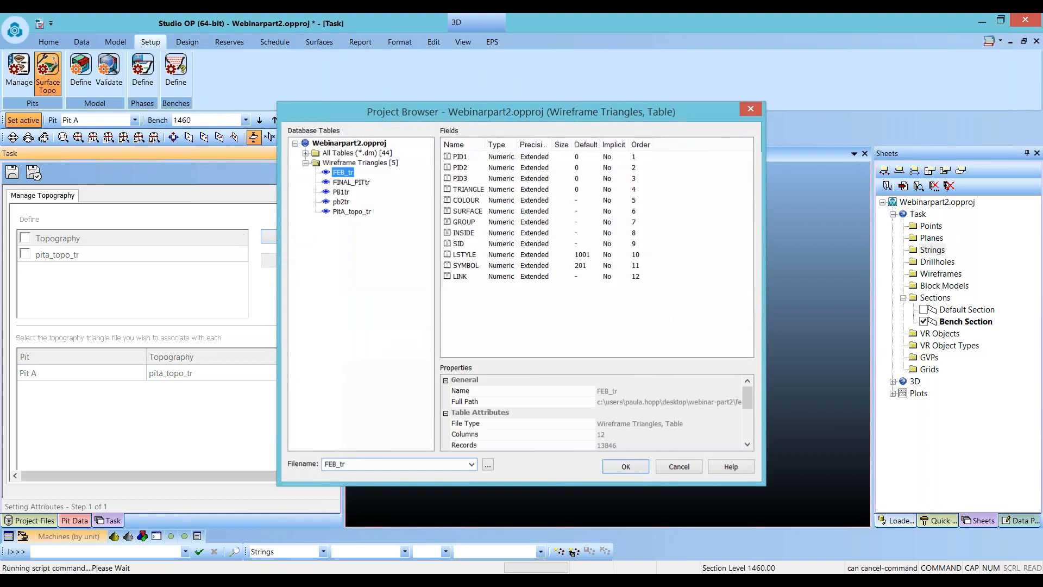
pyautogui.click(626, 467)
pyautogui.click(307, 372)
pyautogui.click(253, 408)
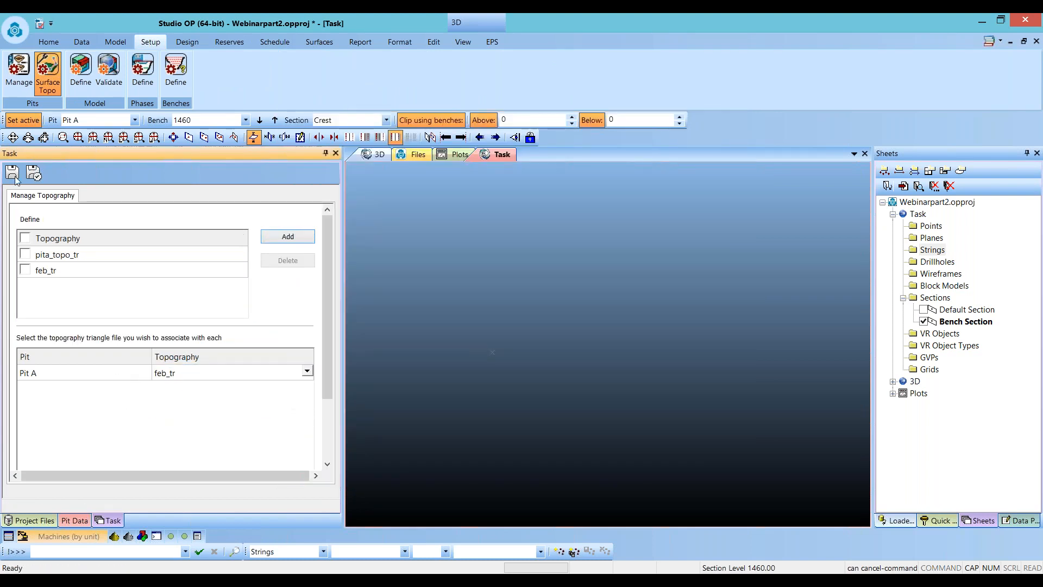
# - Create another scheduling data set from the current reserves named FEB
pyautogui.click(226, 42)
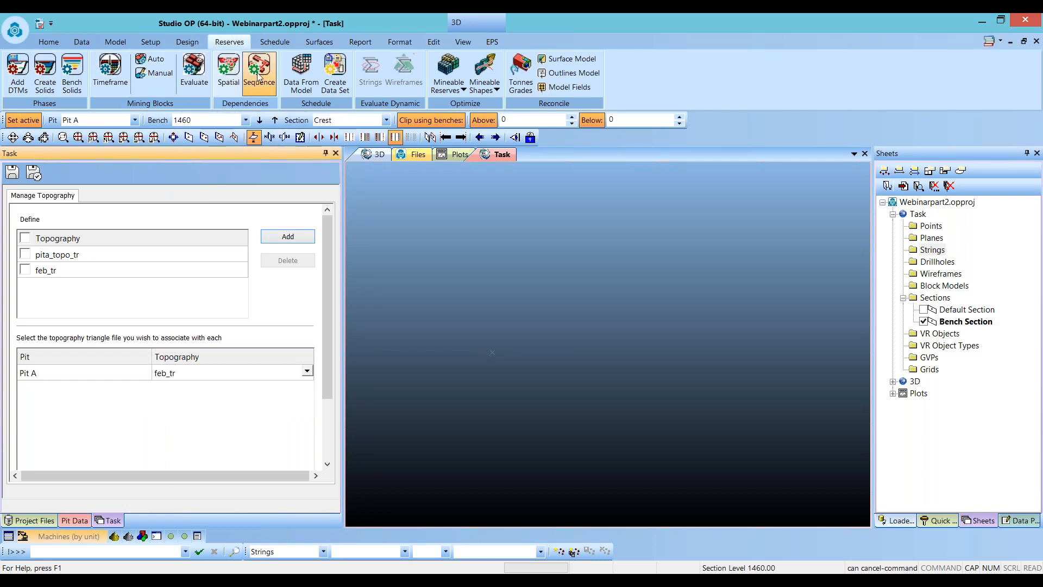
pyautogui.click(335, 74)
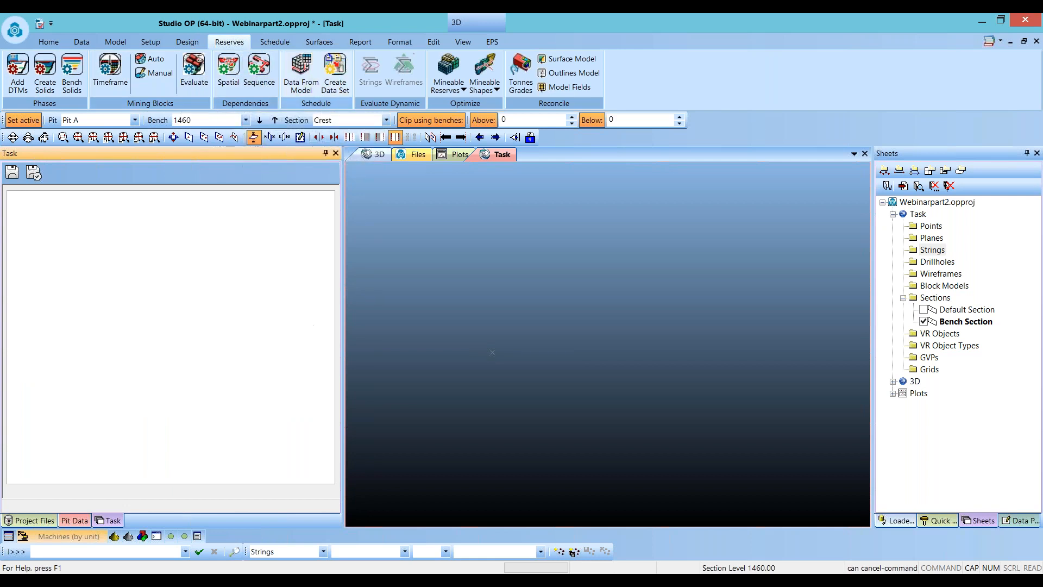
pyautogui.click(281, 283)
pyautogui.write('FEB')
pyautogui.press('Return')
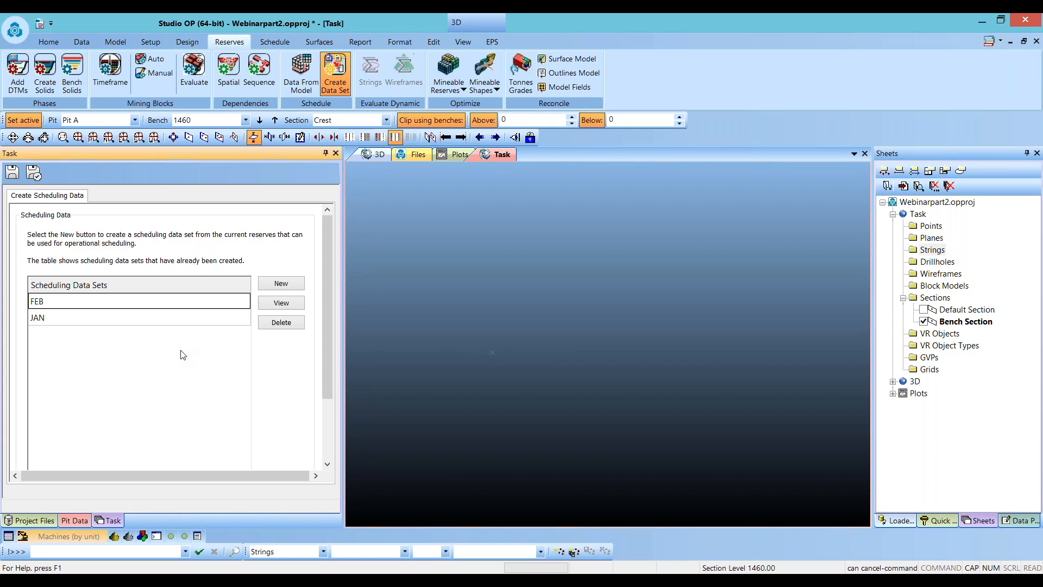
# - In the scheduling data settings, select SCHED as the mining schedule and accept the settings
pyautogui.click(151, 42)
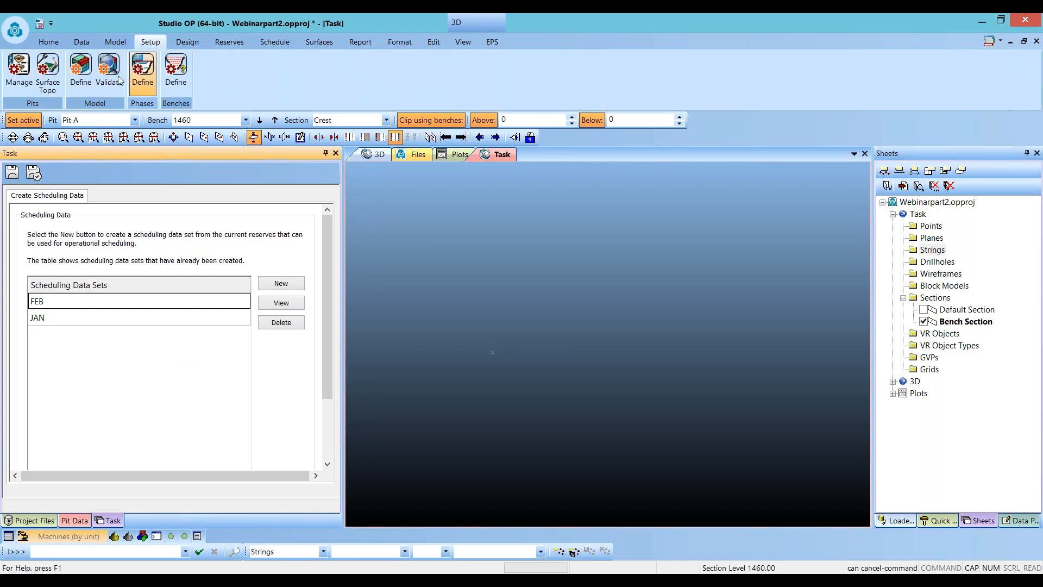
pyautogui.click(230, 42)
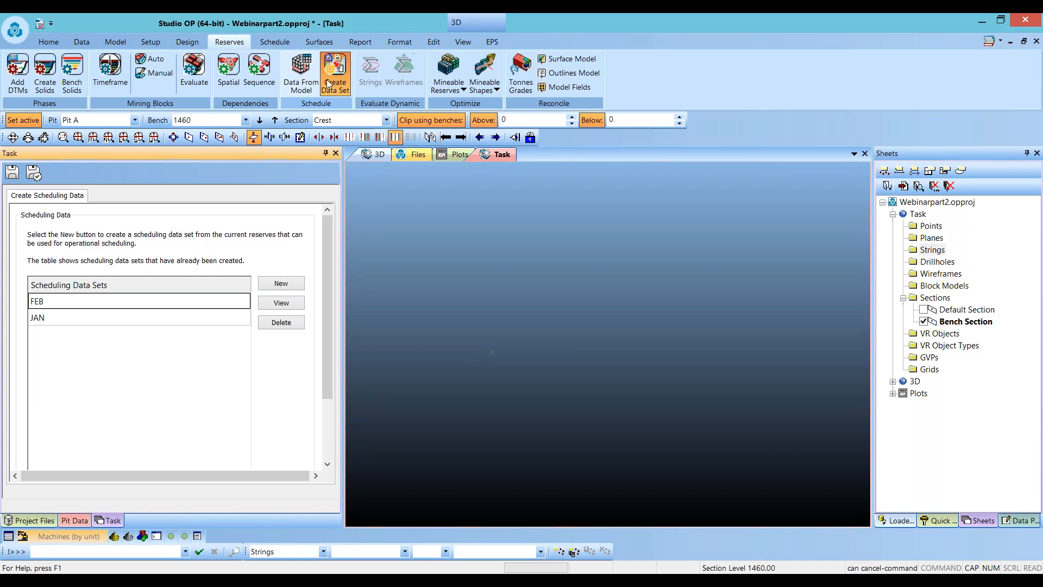
pyautogui.click(280, 43)
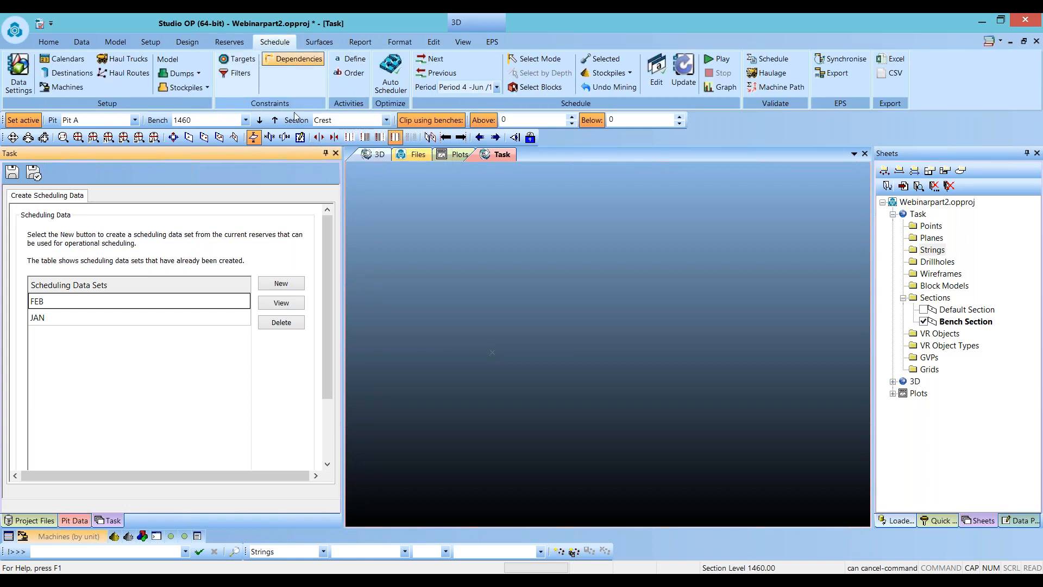
pyautogui.click(26, 74)
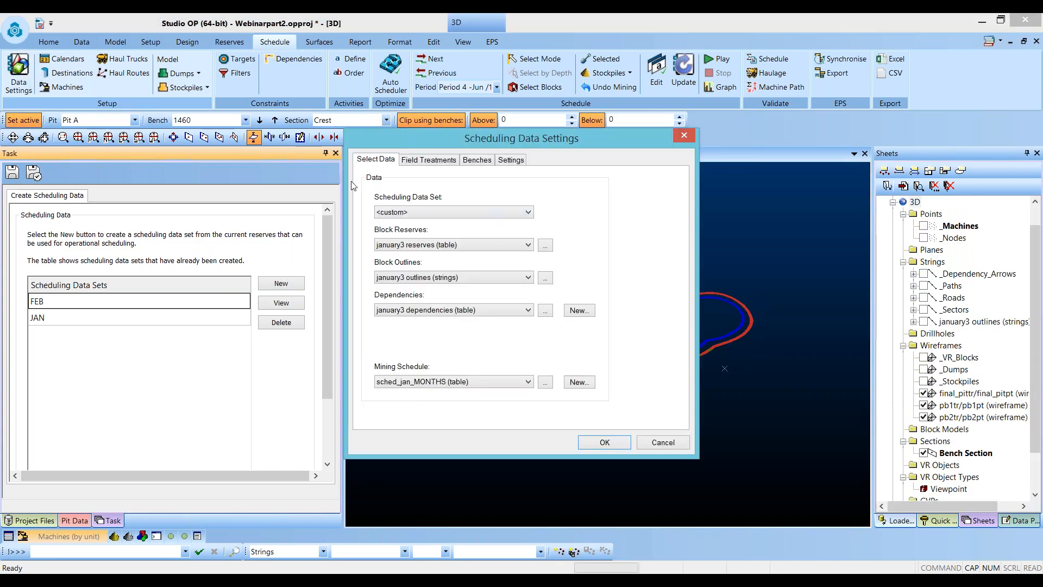
pyautogui.click(484, 382)
pyautogui.click(475, 393)
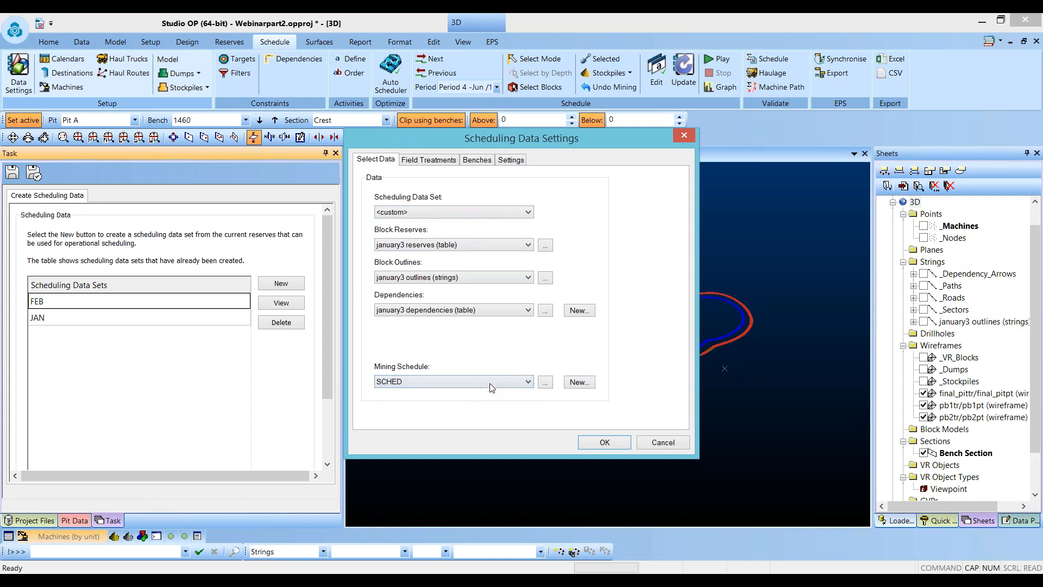
pyautogui.click(397, 213)
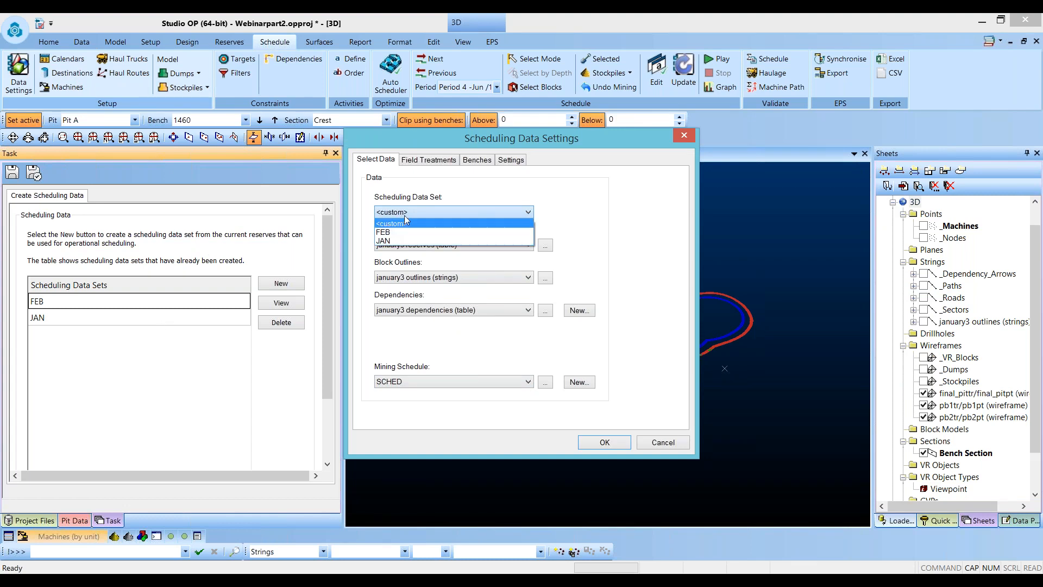
pyautogui.click(440, 194)
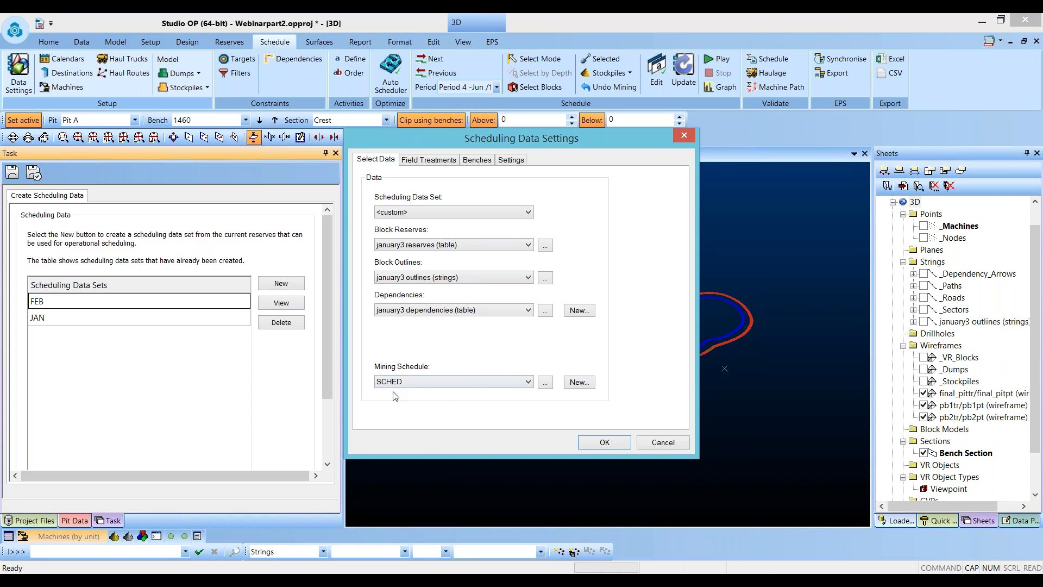
pyautogui.click(594, 441)
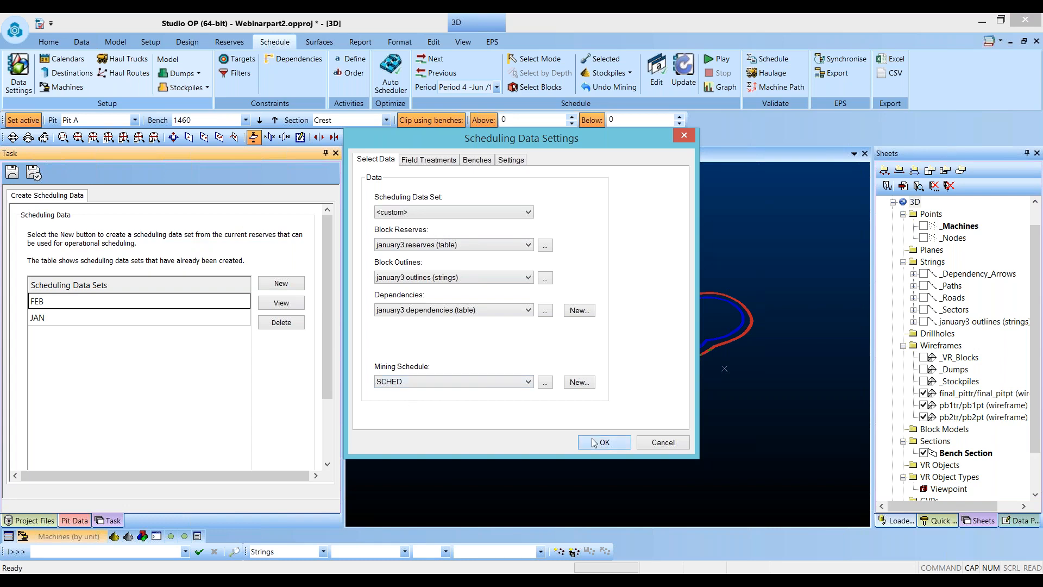
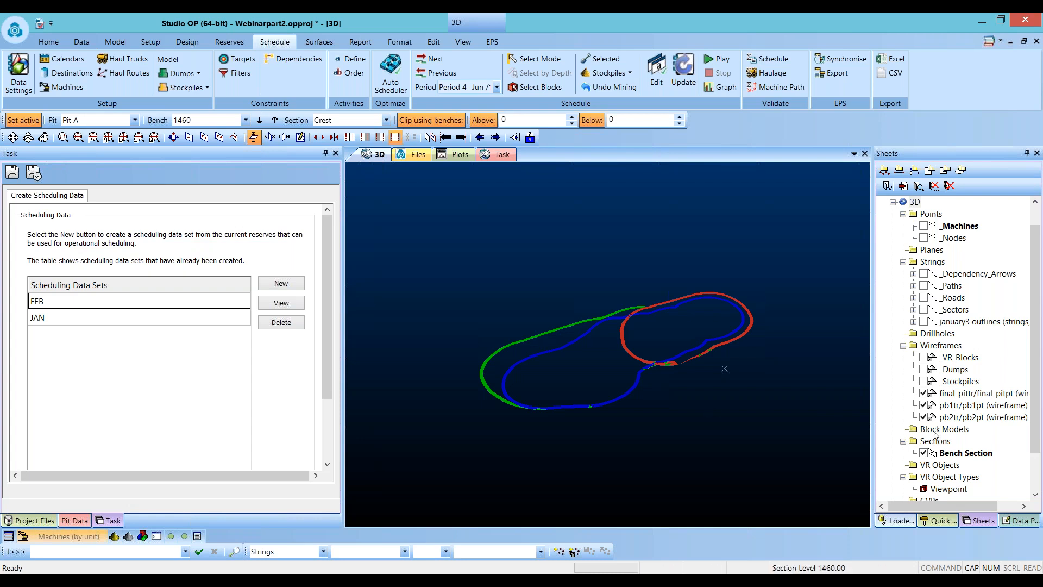
# - Hide the pit wireframes, show the VR blocks and January outlines, and turn off bench clipping in the 3D view
pyautogui.click(924, 393)
pyautogui.click(924, 405)
pyautogui.click(923, 416)
pyautogui.click(924, 357)
pyautogui.click(924, 321)
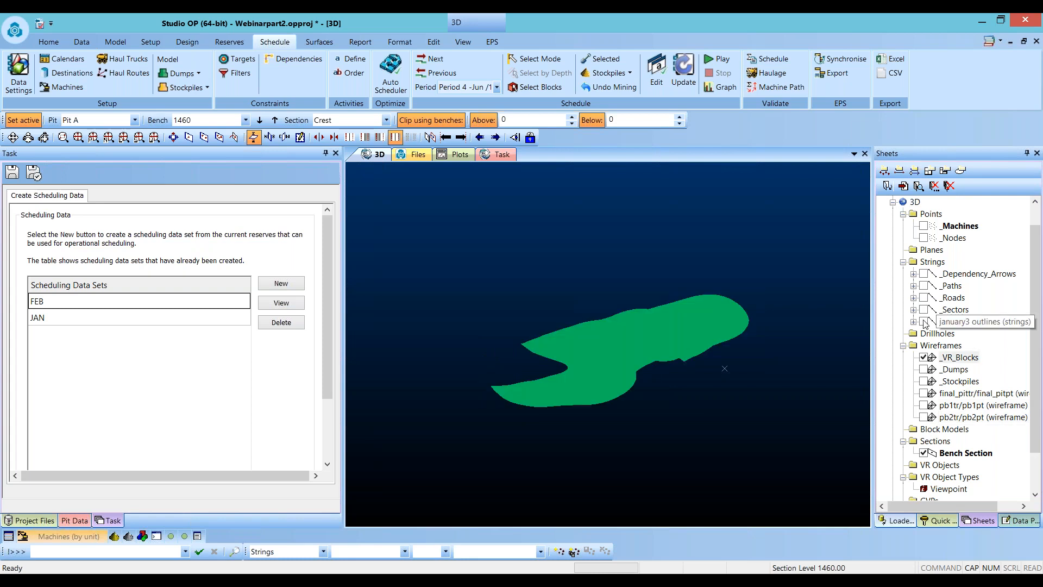
pyautogui.click(424, 125)
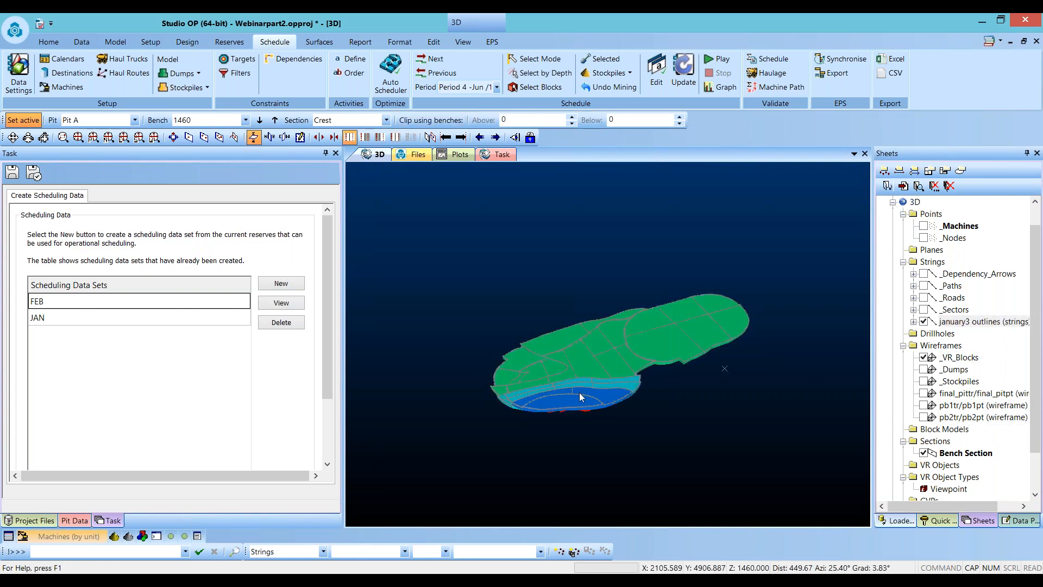
pyautogui.keyDown('shift'); pyautogui.moveTo(720, 356); pyautogui.dragTo(461, 339); pyautogui.keyUp('shift')
pyautogui.scroll(4, 558, 326)
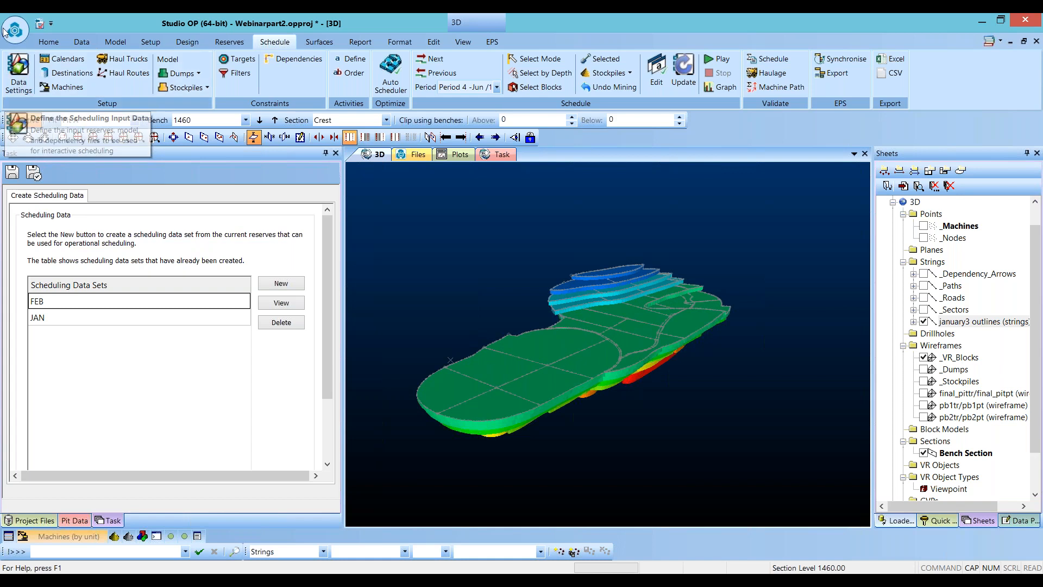
# - Review the calendar time periods and the ROM, LG Stock and Dump destination settings
pyautogui.click(62, 59)
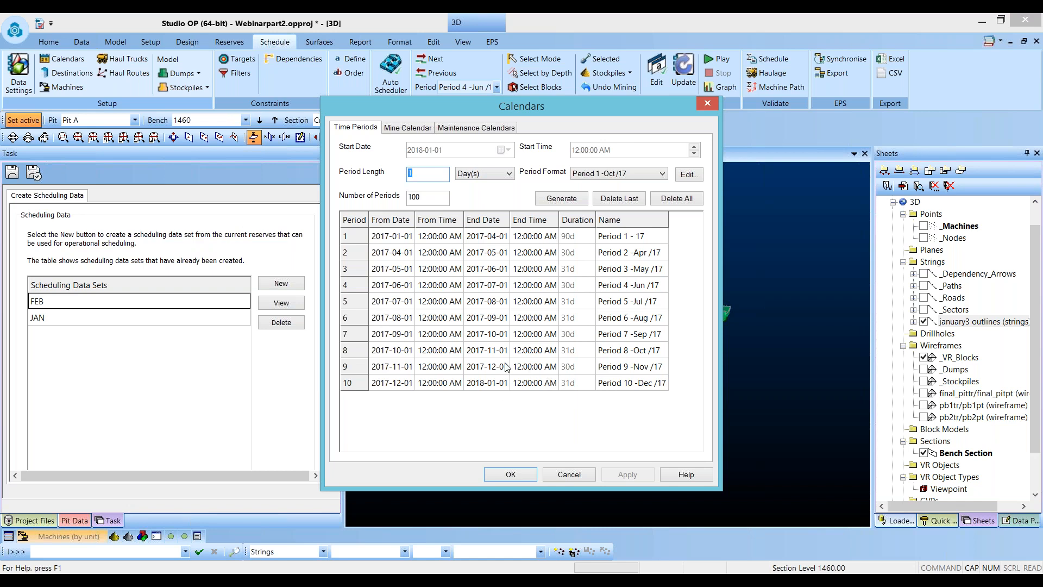
pyautogui.click(510, 473)
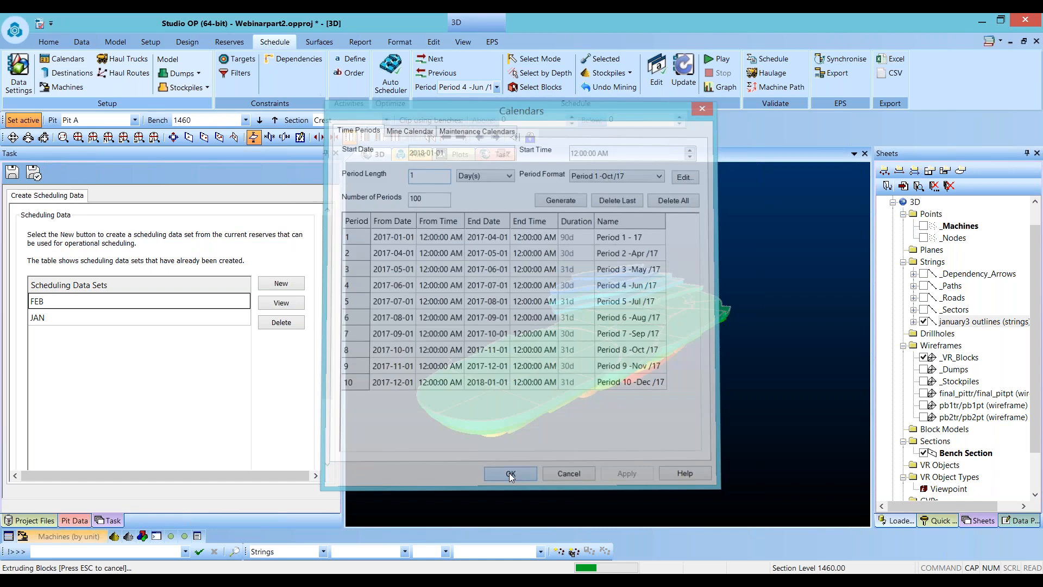
pyautogui.click(70, 72)
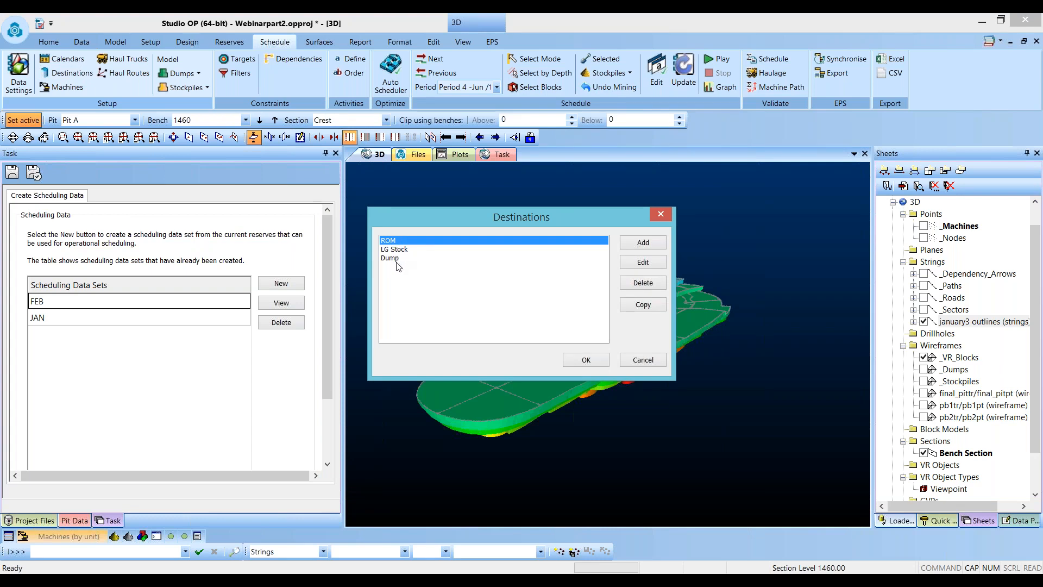
pyautogui.doubleClick(399, 242)
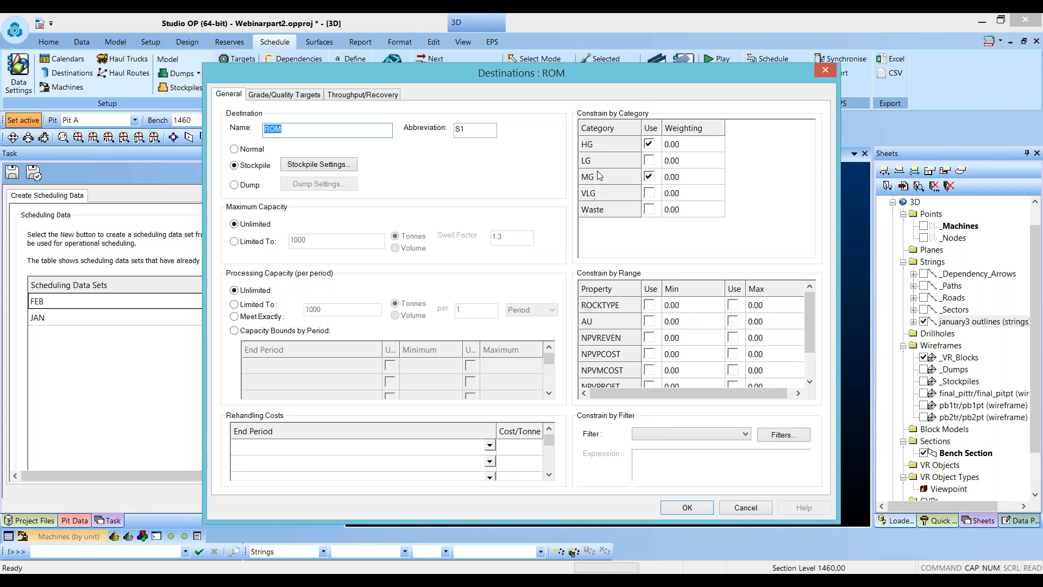
pyautogui.click(825, 70)
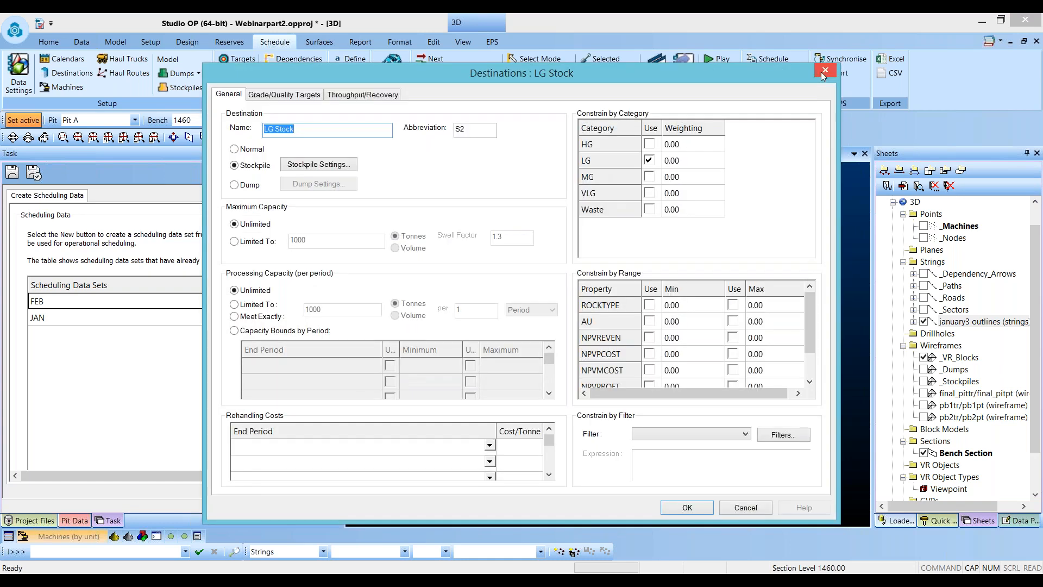
pyautogui.click(822, 73)
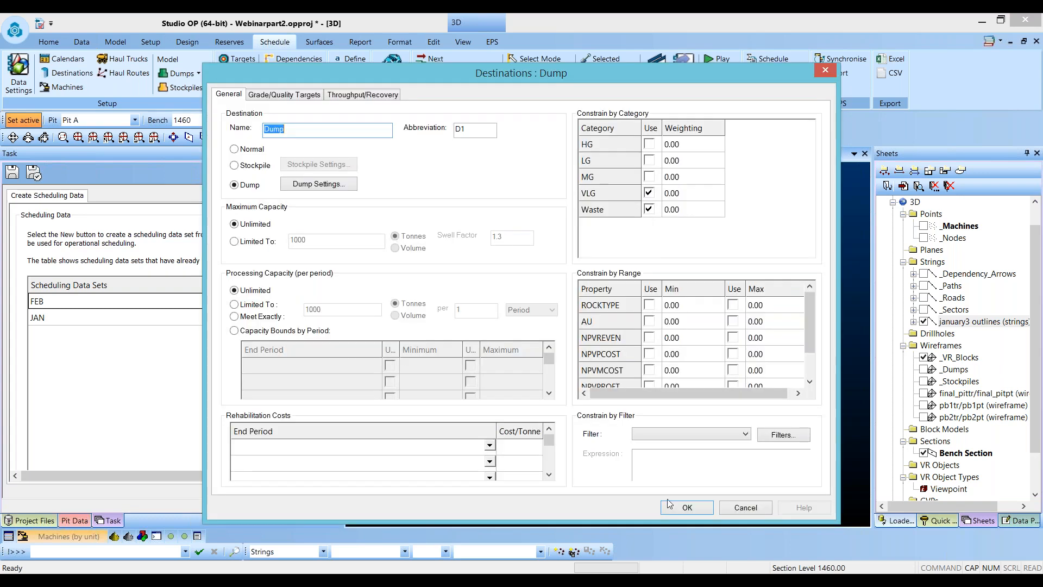
pyautogui.click(669, 504)
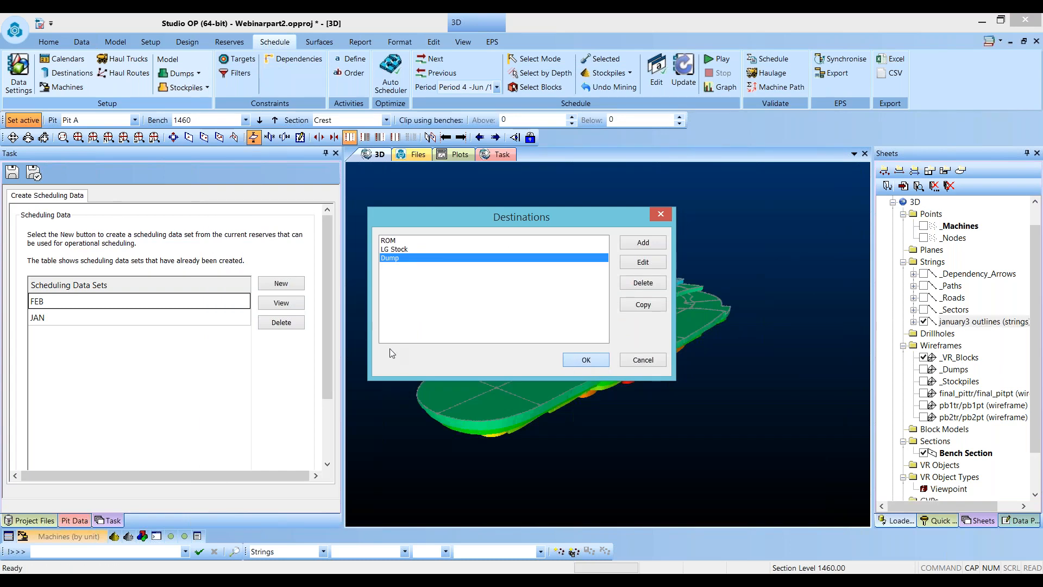
pyautogui.press('Return')
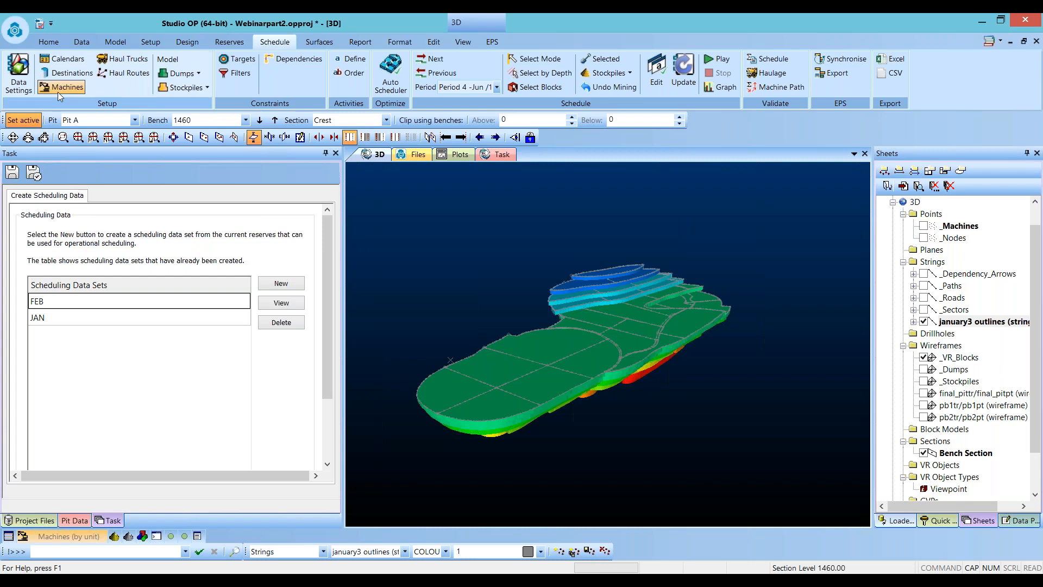
# - Review the loader machine definitions, including LDR1's capacity and calendar
pyautogui.click(58, 92)
pyautogui.click(433, 220)
pyautogui.doubleClick(433, 220)
pyautogui.doubleClick(443, 263)
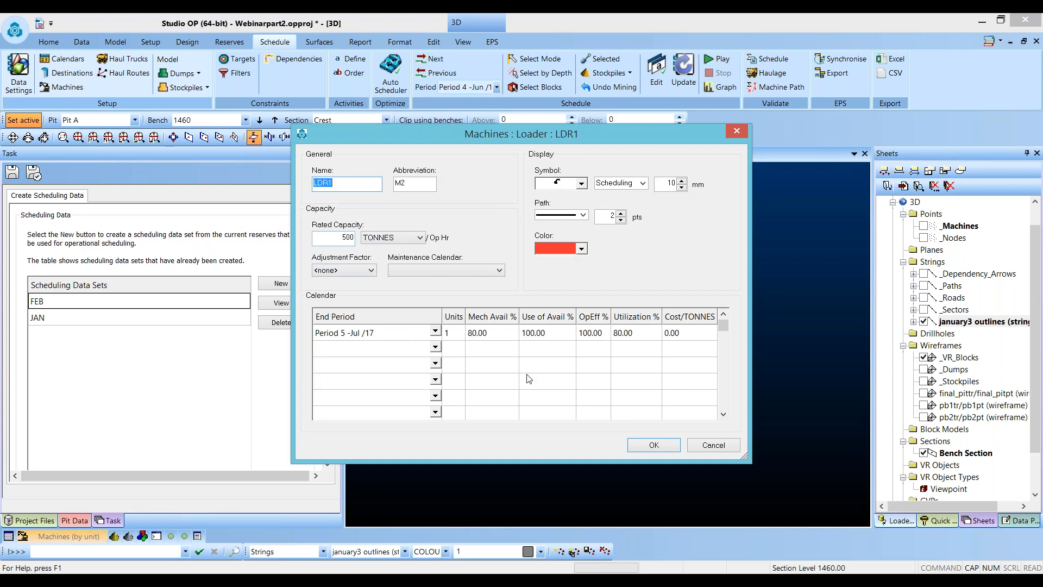
pyautogui.click(647, 449)
pyautogui.doubleClick(441, 270)
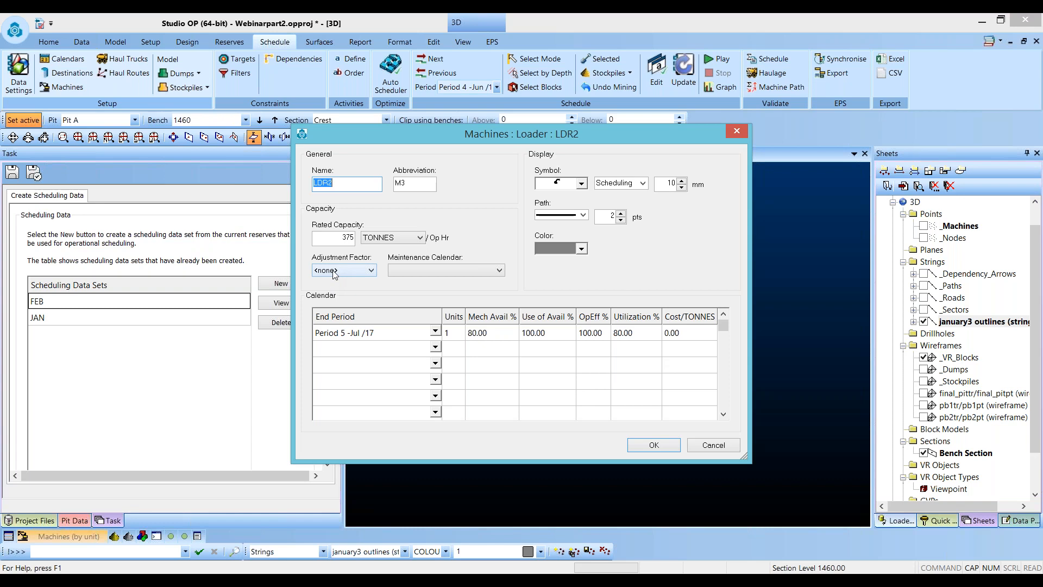
pyautogui.click(654, 446)
pyautogui.click(536, 387)
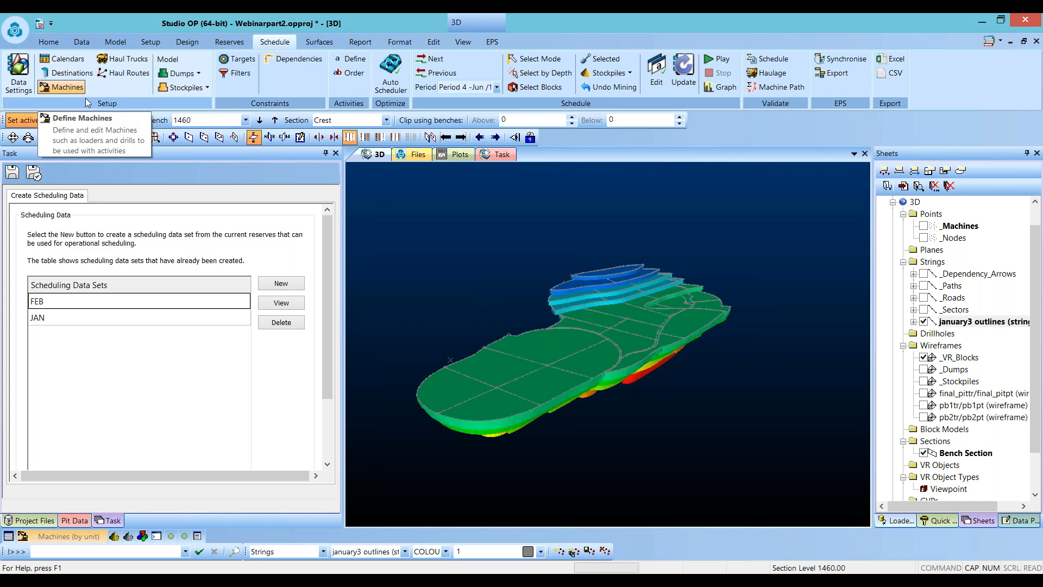
# - Collapse the Task panel to enlarge the 3D view of the mining blocks
pyautogui.scroll(-2, 476, 389)
pyautogui.scroll(2, 600, 348)
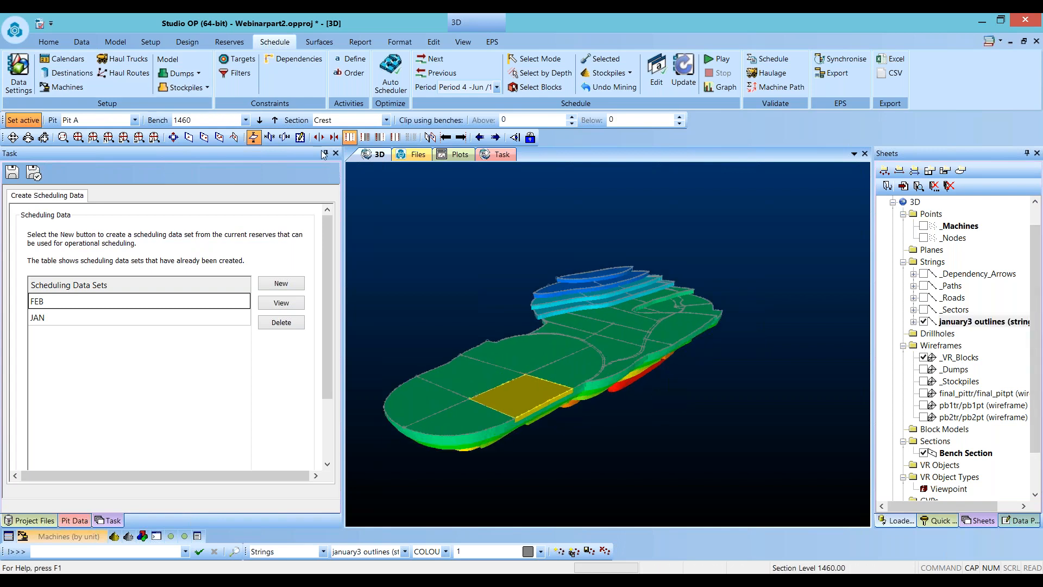
pyautogui.click(325, 154)
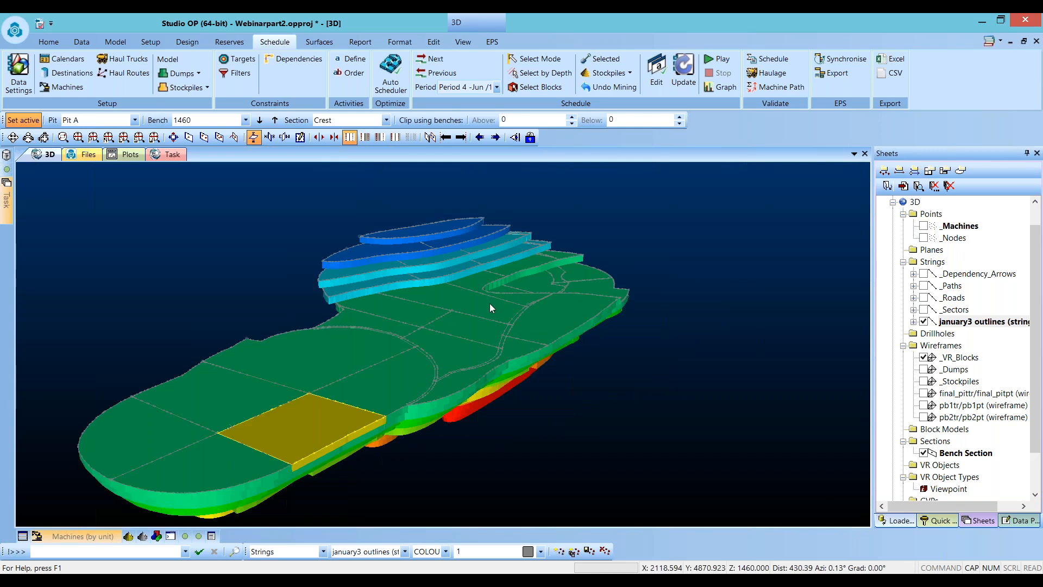
pyautogui.scroll(-5, 668, 332)
pyautogui.scroll(2, 592, 329)
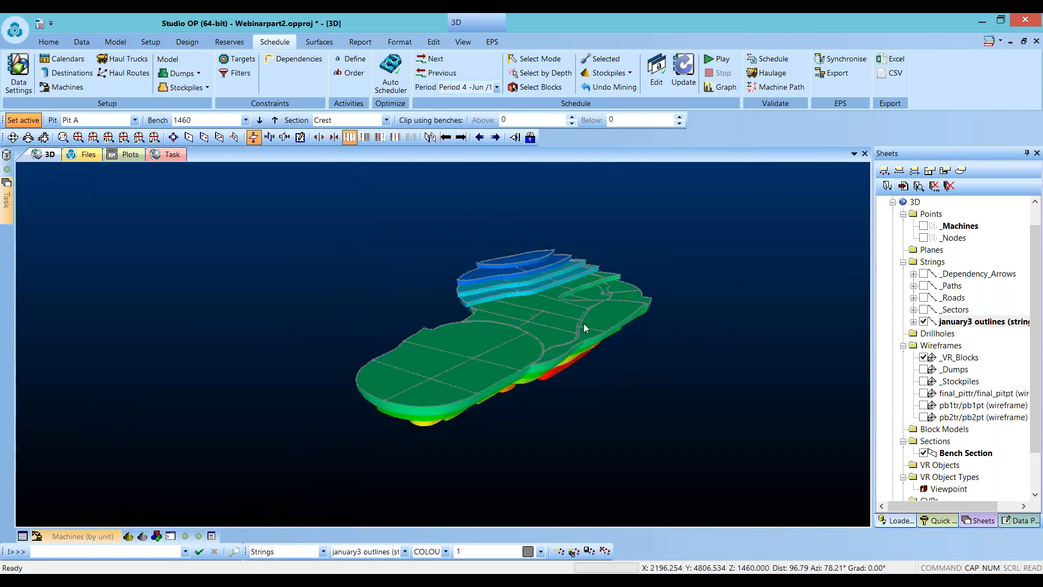
pyautogui.scroll(3, 512, 328)
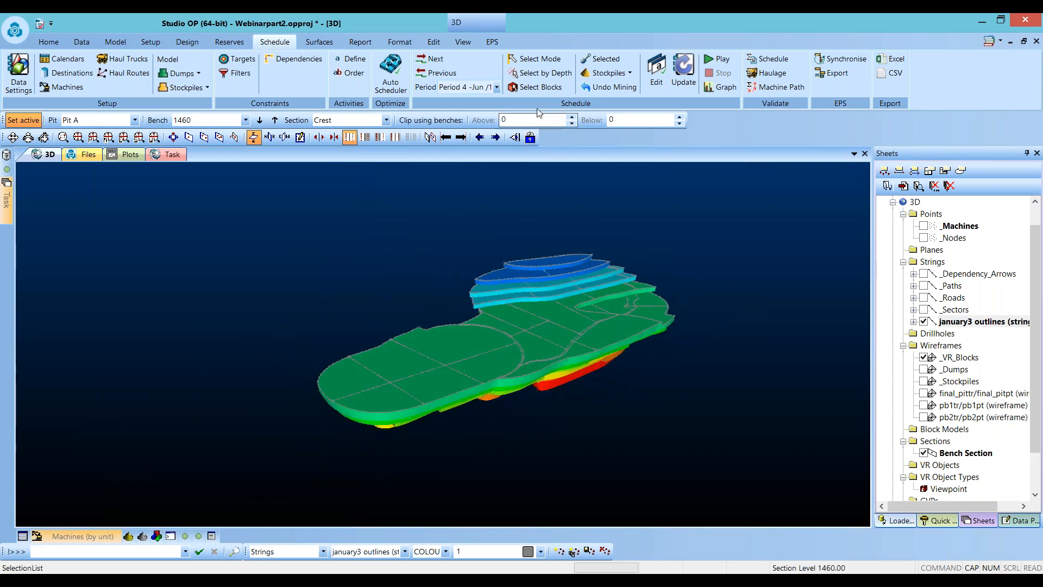
# - Set the schedule period to Period 1 - 17 and select the blocks on the western part of the lowest bench
pyautogui.click(497, 87)
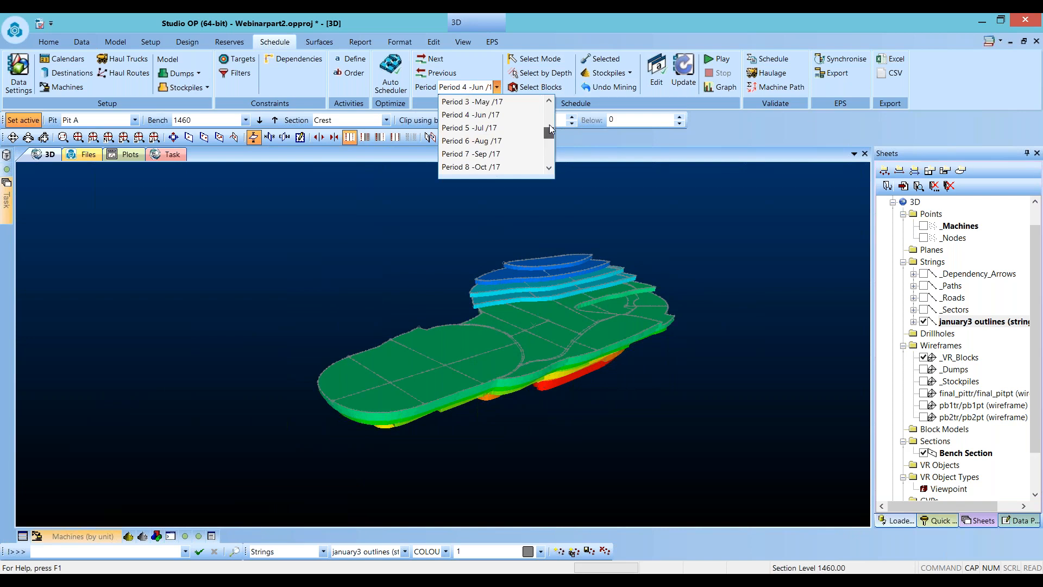
pyautogui.click(516, 102)
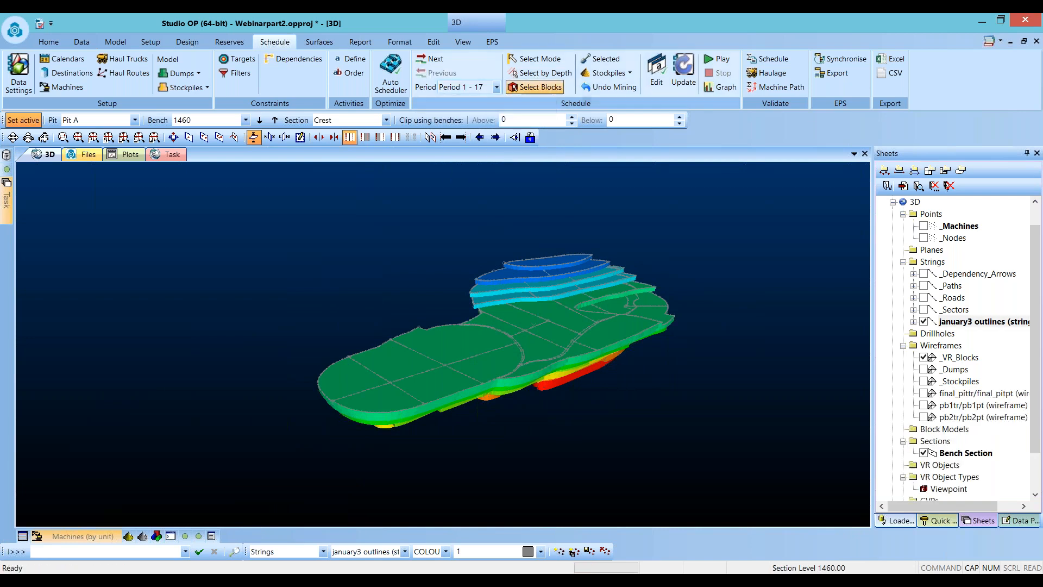
pyautogui.click(535, 86)
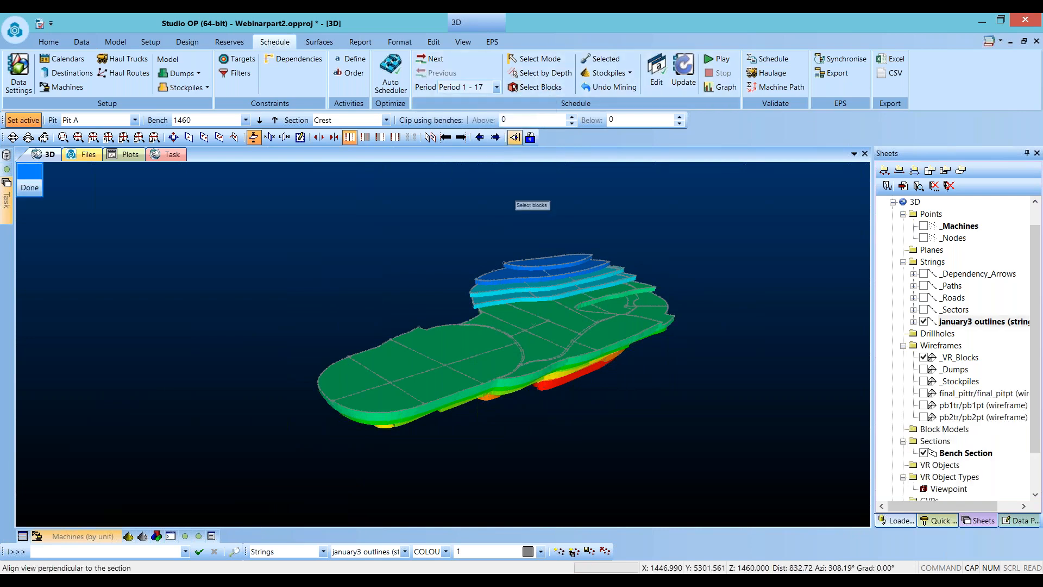
pyautogui.click(442, 341)
pyautogui.click(401, 358)
pyautogui.click(353, 377)
pyautogui.click(478, 372)
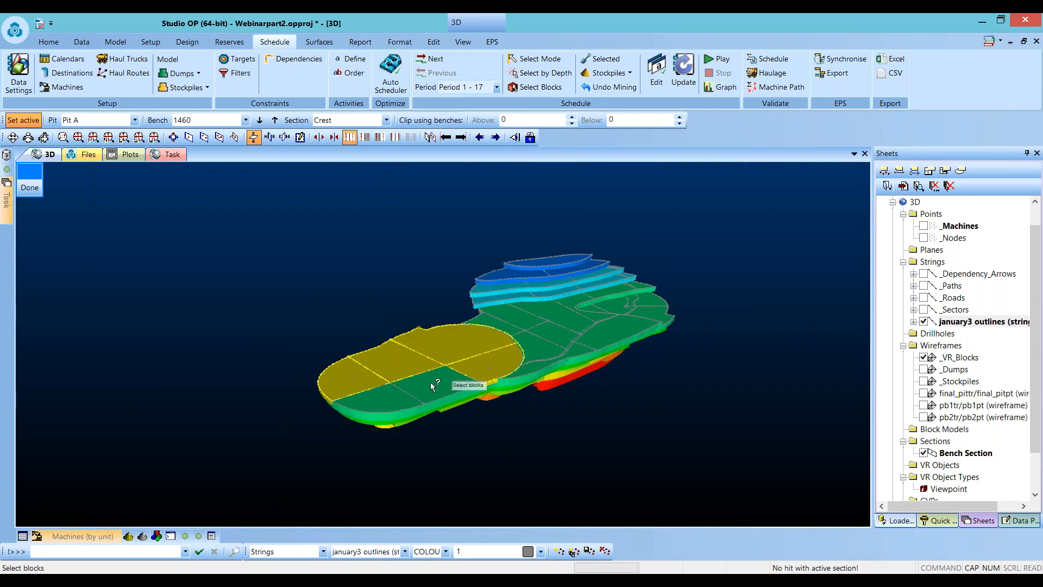
pyautogui.click(433, 382)
pyautogui.click(394, 401)
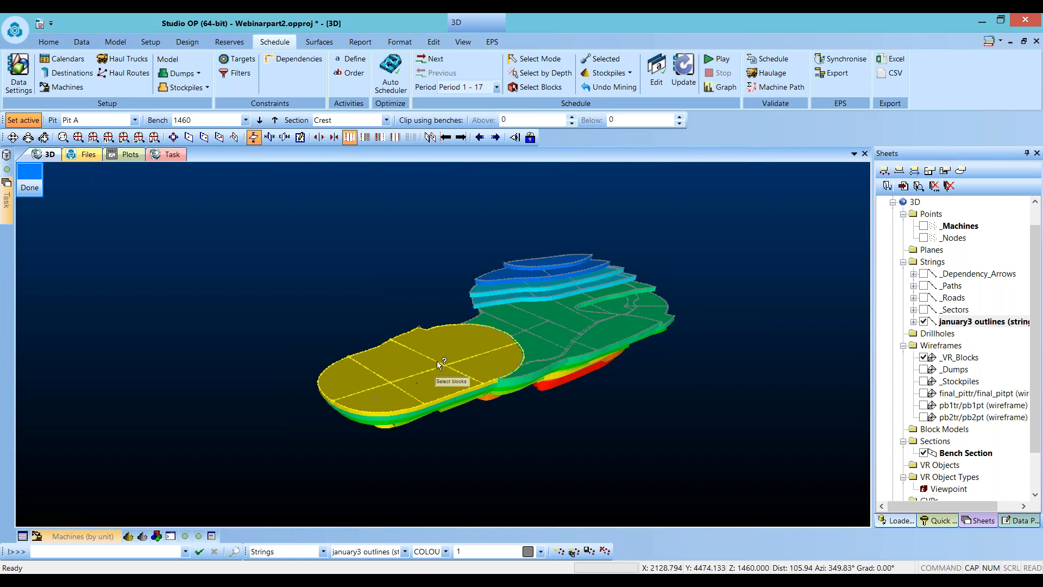
# - Schedule the selected blocks for manual loading with all categories assigned to loader LDR1
pyautogui.click(592, 61)
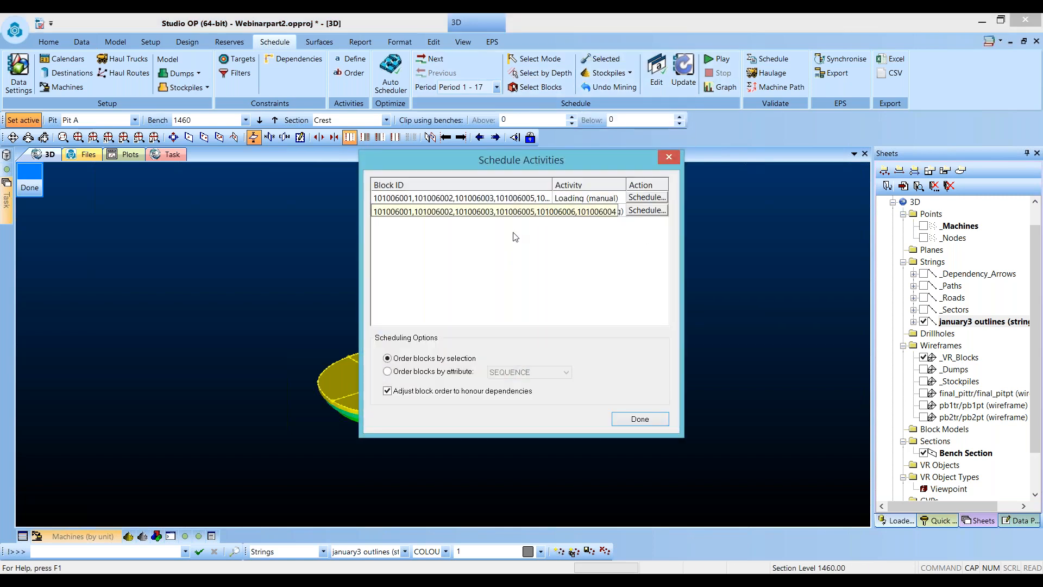
pyautogui.click(637, 198)
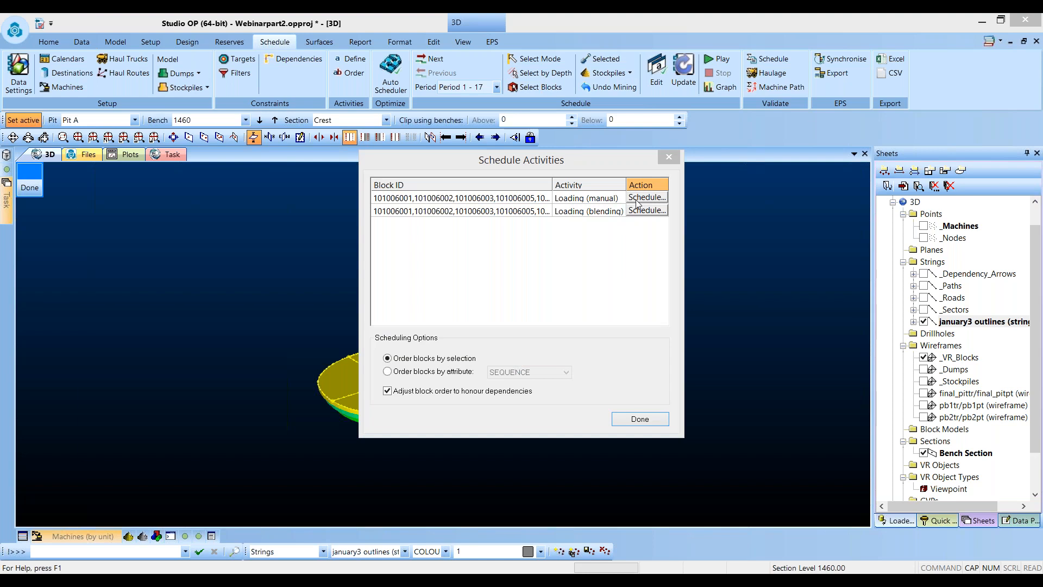
pyautogui.click(436, 288)
pyautogui.click(422, 325)
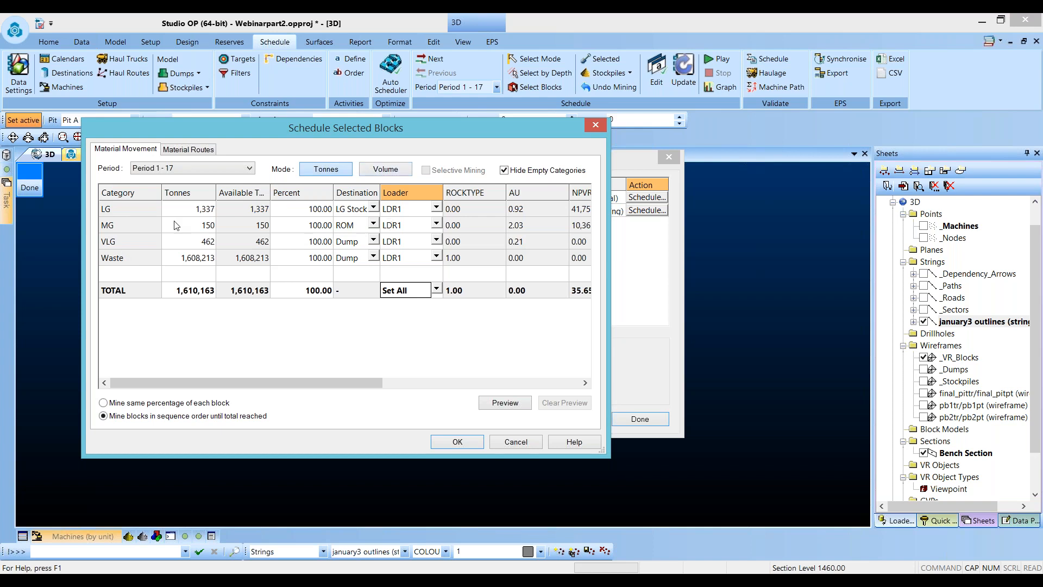
pyautogui.click(458, 442)
pyautogui.click(444, 359)
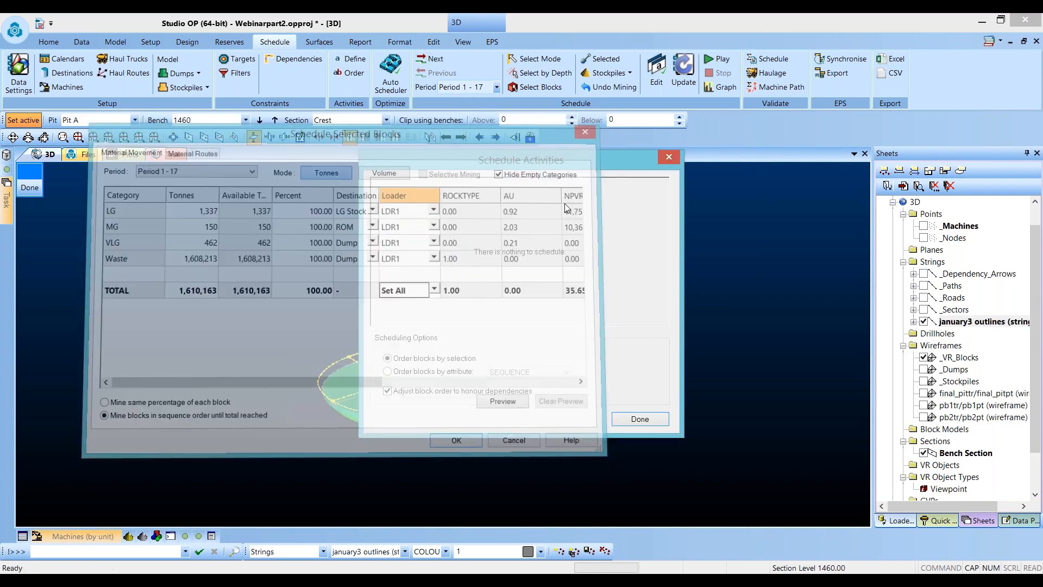
# - Select the mining blocks on the upper benches for the next scheduling activity
pyautogui.moveTo(565, 158); pyautogui.dragTo(967, 22)
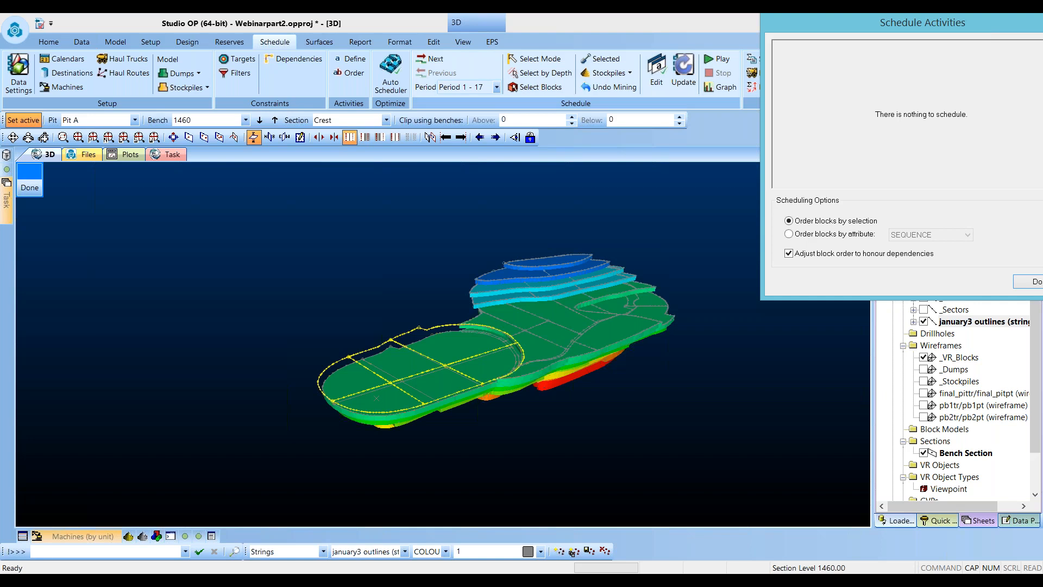
pyautogui.click(538, 261)
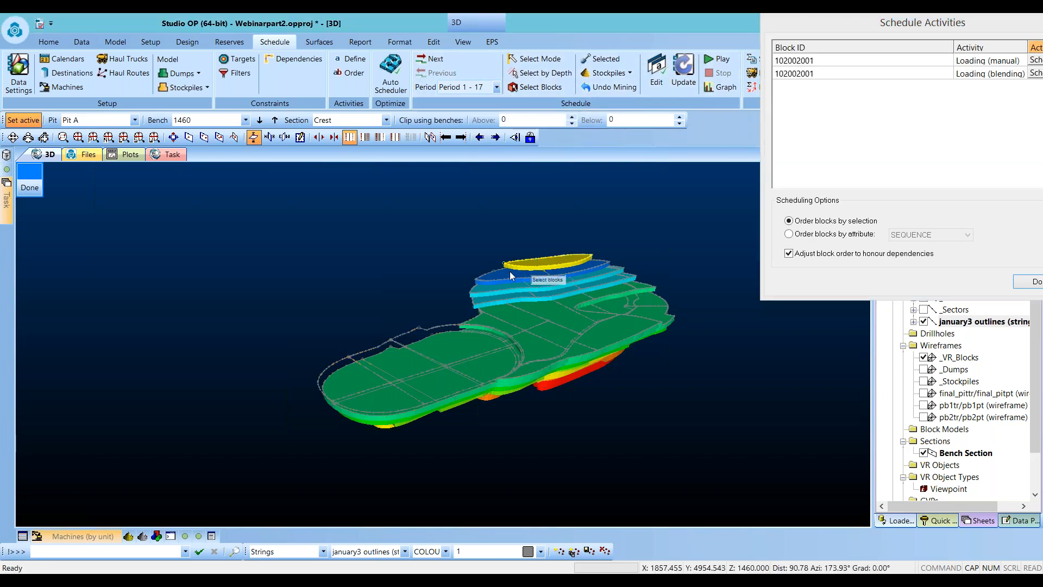
pyautogui.click(549, 278)
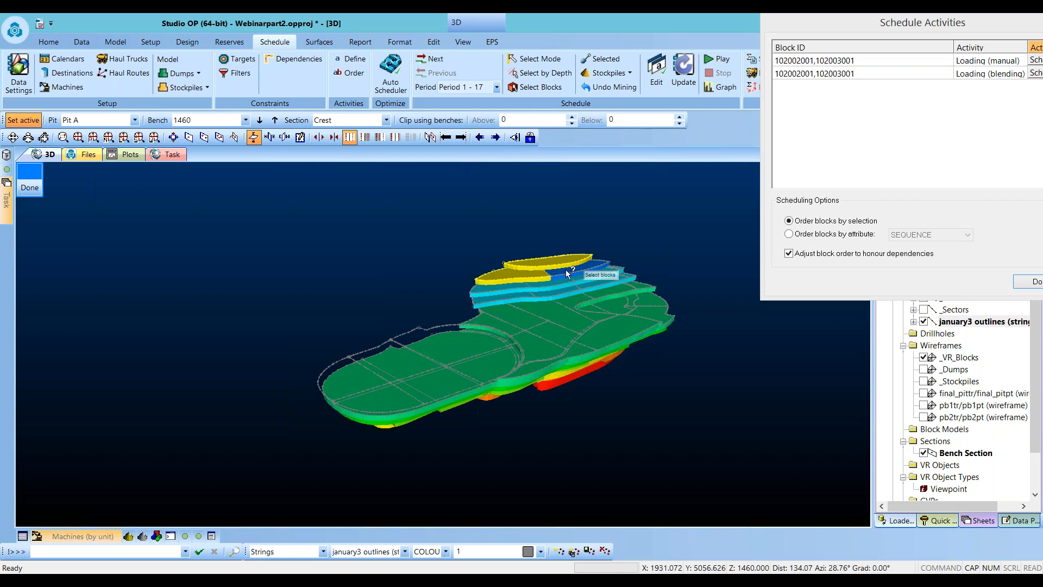
pyautogui.click(551, 286)
pyautogui.click(575, 287)
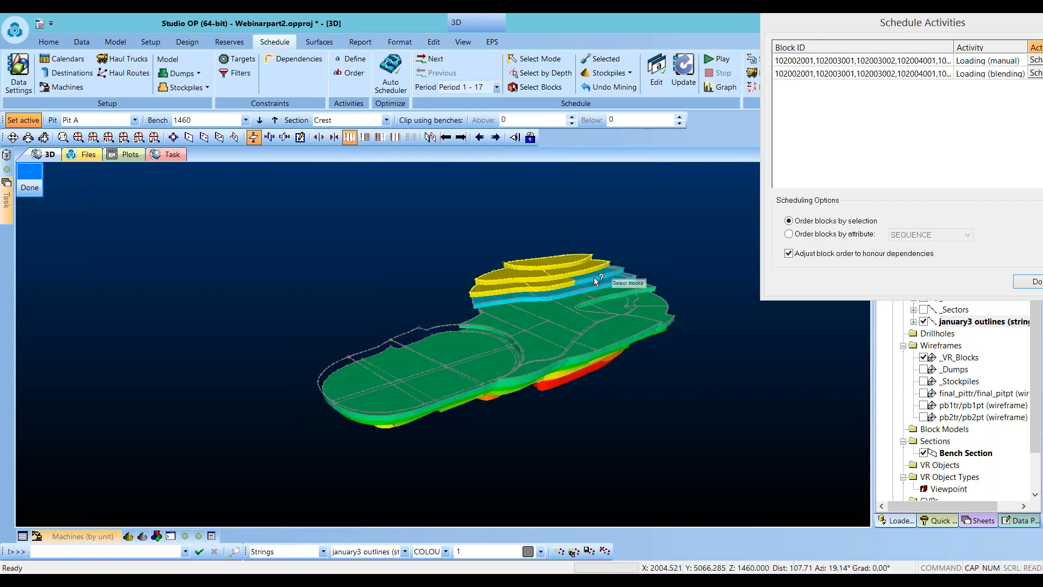
pyautogui.click(603, 272)
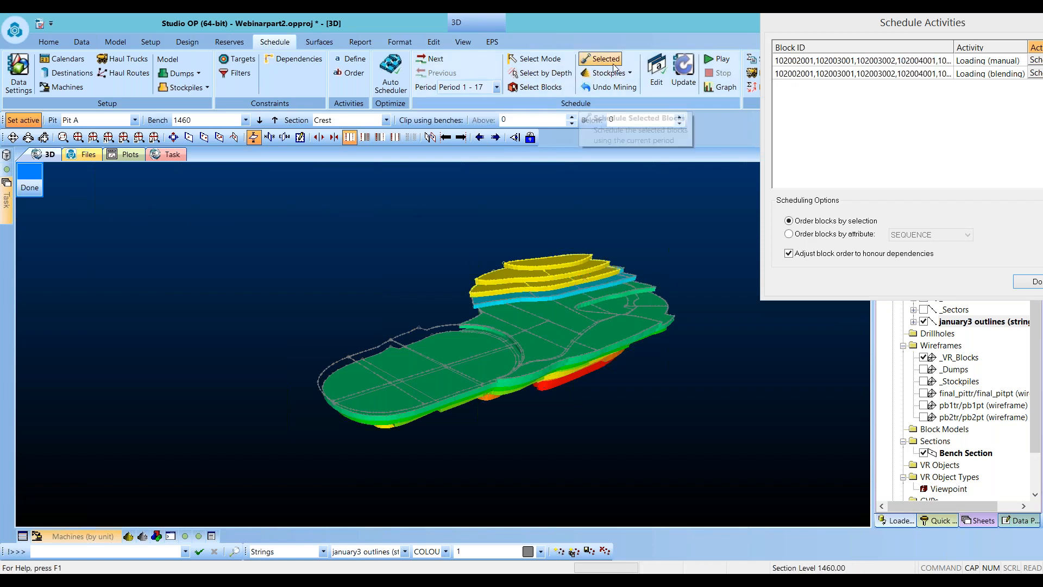
# - Schedule the selected upper-bench waste blocks for manual loading with loader LDR2, overriding the capacity warning
pyautogui.moveTo(953, 26); pyautogui.dragTo(829, 36)
pyautogui.click(919, 70)
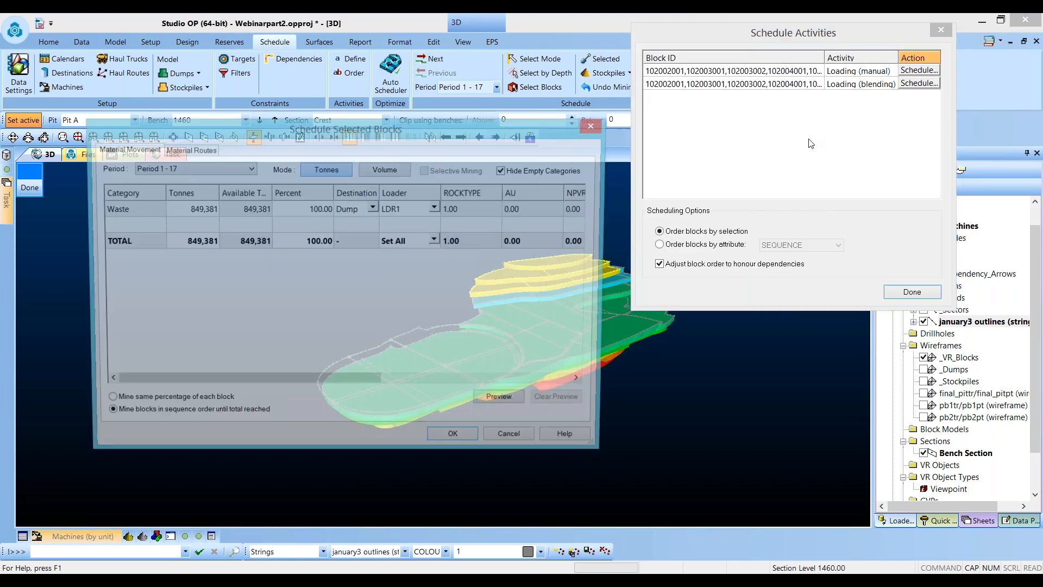
pyautogui.click(436, 240)
pyautogui.click(423, 288)
pyautogui.moveTo(505, 126); pyautogui.dragTo(485, 344)
pyautogui.moveTo(269, 331); pyautogui.dragTo(281, 122)
pyautogui.click(454, 435)
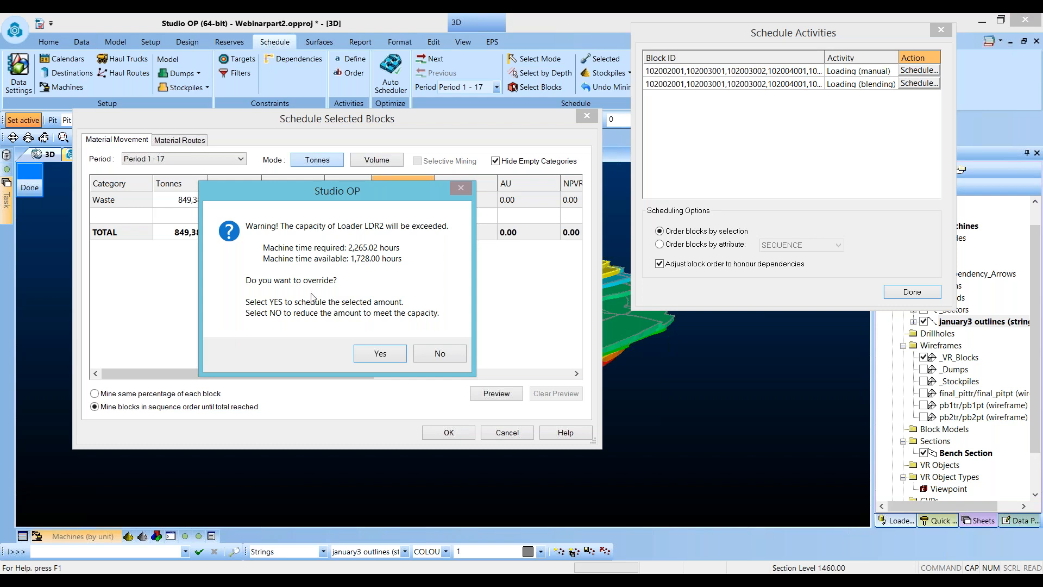
pyautogui.click(380, 353)
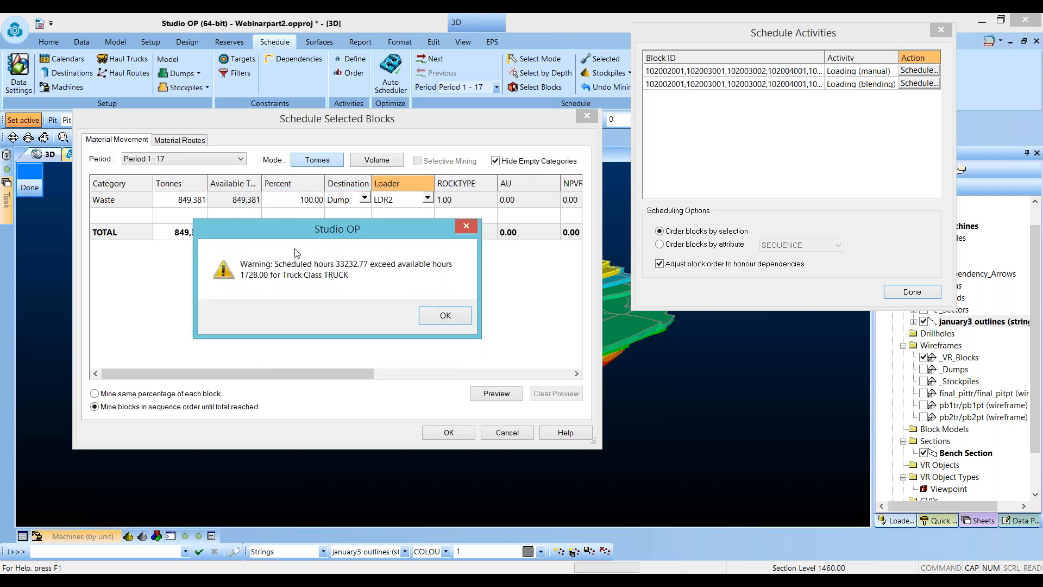
pyautogui.click(431, 318)
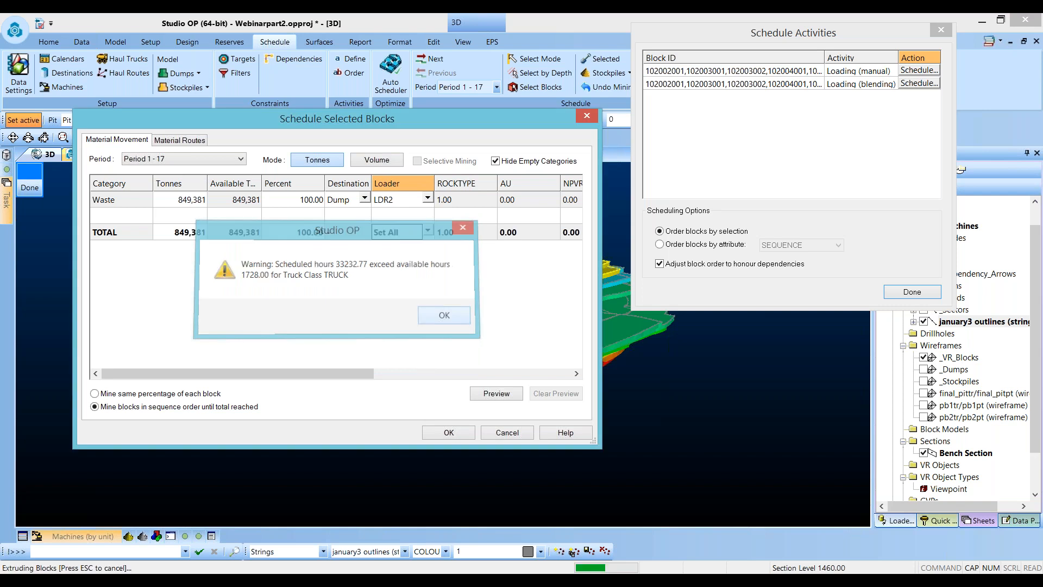
# - Select three blocks on the lowest bench and schedule them for manual loading with all categories assigned to loader LDR2, overriding the warnings
pyautogui.click(432, 434)
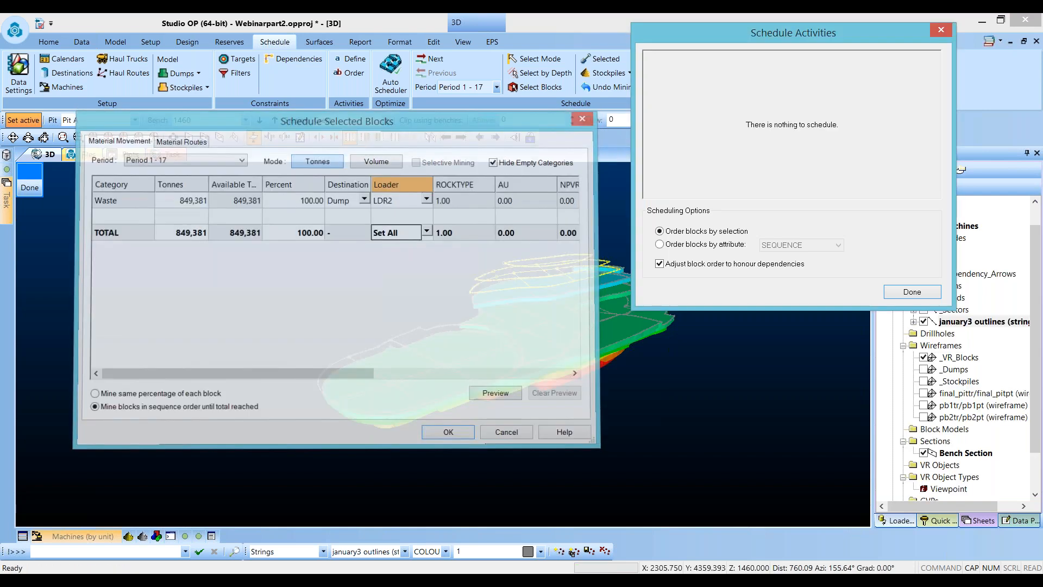
pyautogui.click(461, 341)
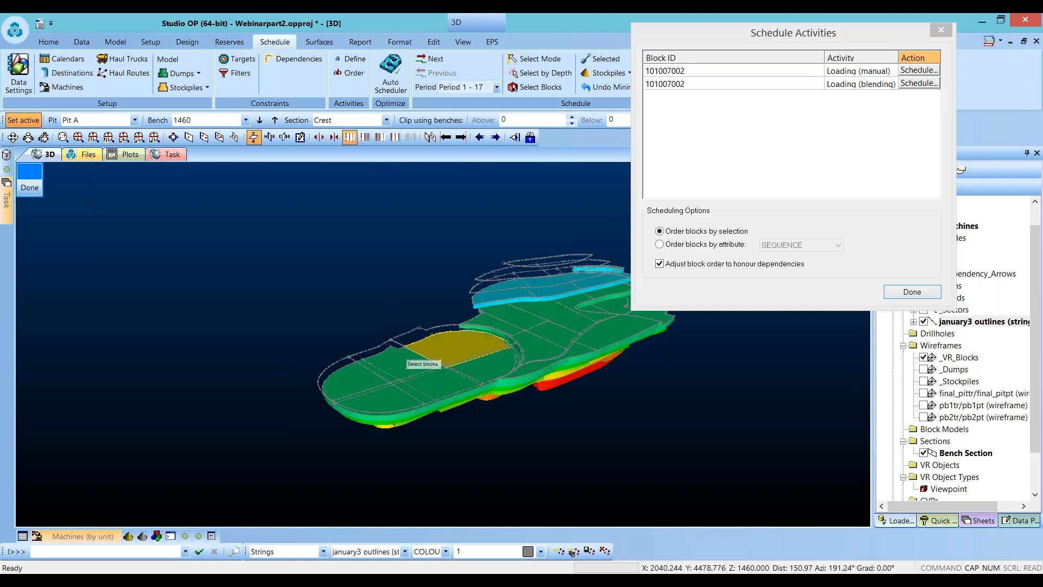
pyautogui.click(399, 360)
pyautogui.click(380, 381)
pyautogui.click(918, 70)
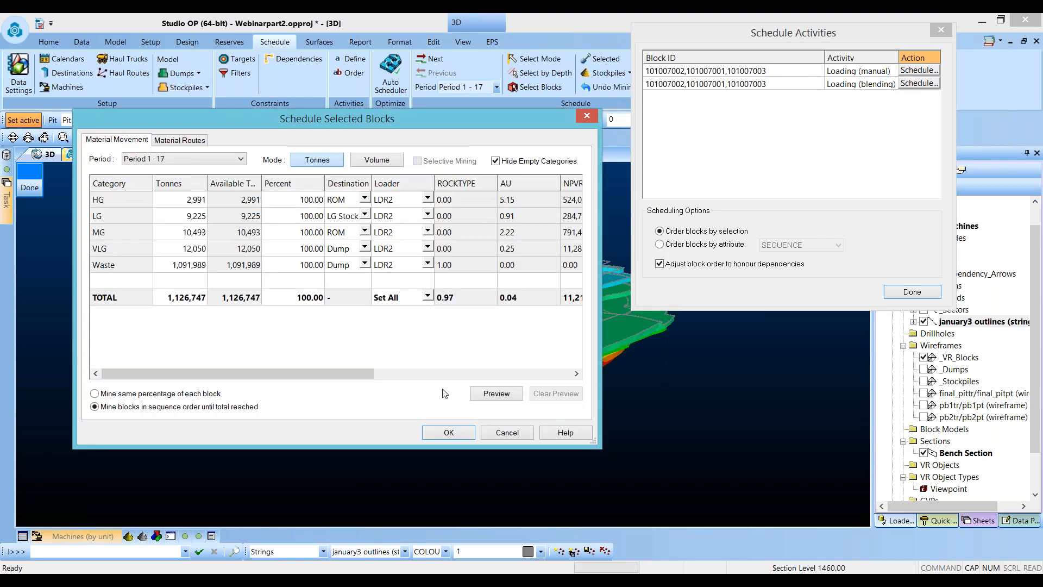
pyautogui.click(449, 432)
pyautogui.click(385, 356)
pyautogui.click(448, 321)
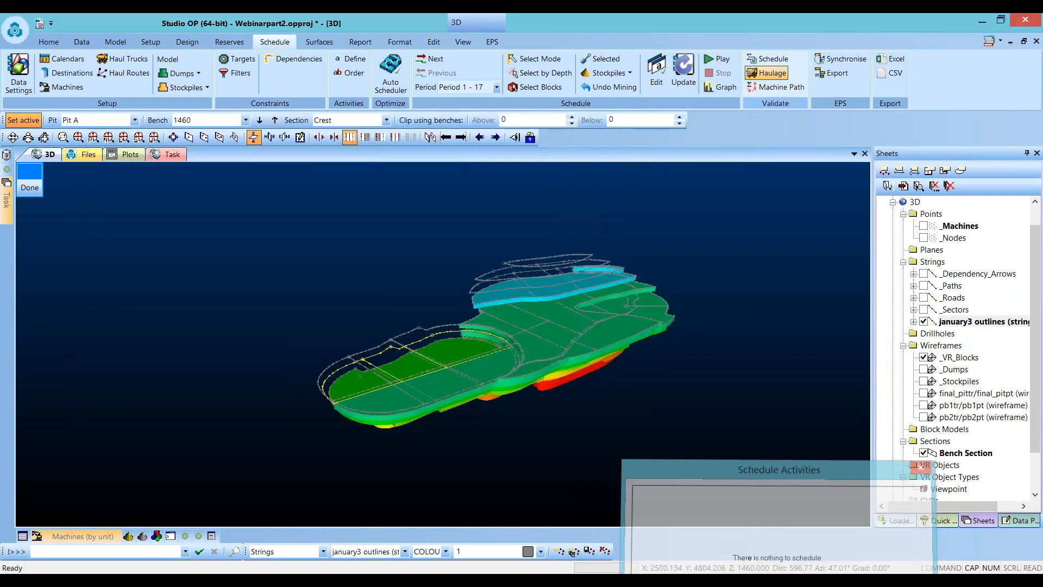
# - Undo the mining of the just-scheduled blocks on the lowest bench and hide the january3 outlines
pyautogui.moveTo(409, 374); pyautogui.dragTo(552, 359)
pyautogui.scroll(4, 551, 360)
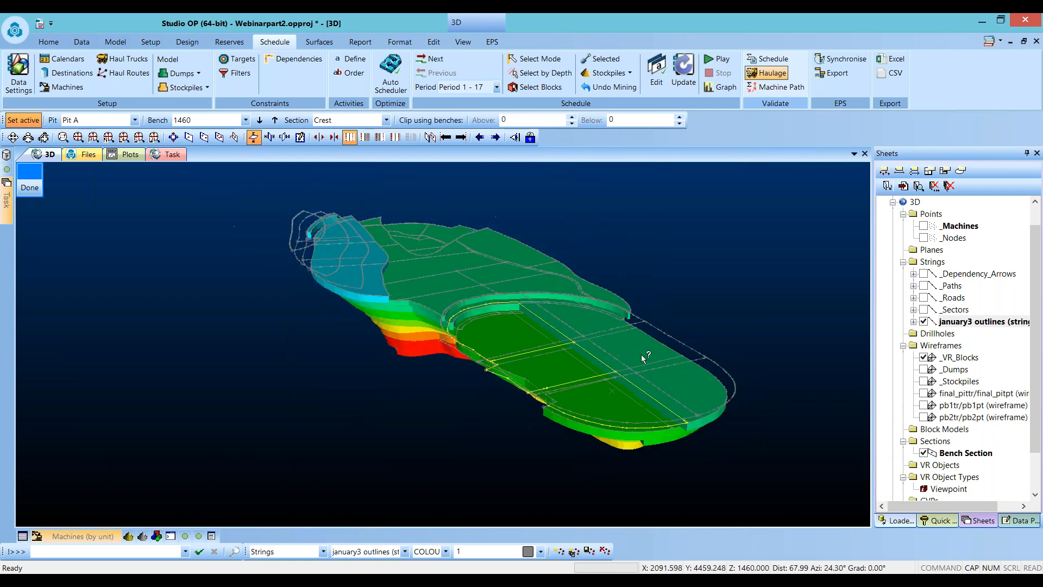
pyautogui.click(923, 322)
pyautogui.click(924, 321)
pyautogui.click(31, 186)
pyautogui.scroll(-5, 311, 393)
pyautogui.scroll(6, 506, 432)
pyautogui.scroll(-3, 449, 369)
pyautogui.scroll(4, 379, 318)
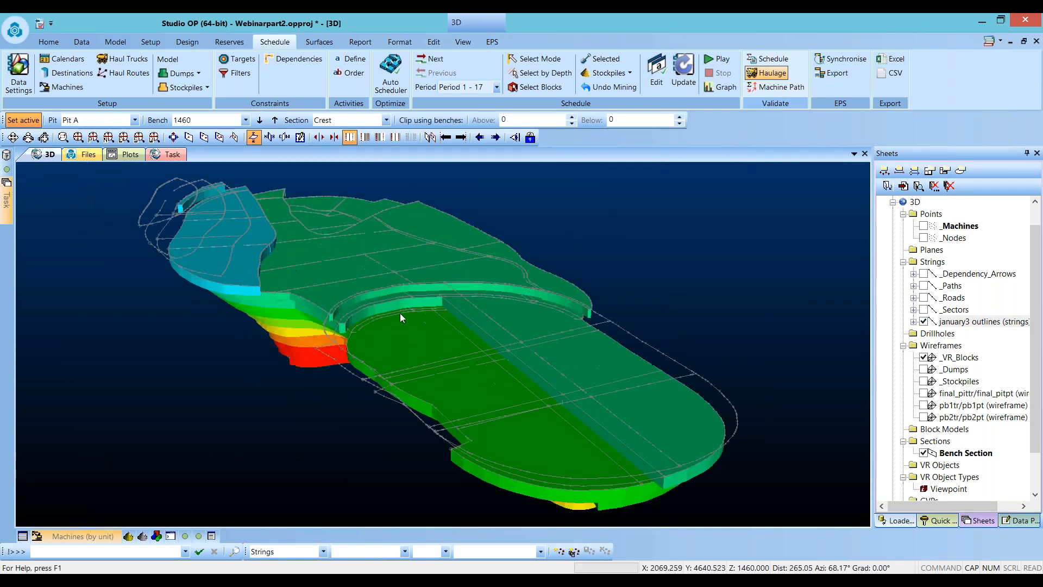
pyautogui.keyDown('shift'); pyautogui.moveTo(502, 418); pyautogui.dragTo(639, 412); pyautogui.keyUp('shift')
pyautogui.scroll(3, 473, 347)
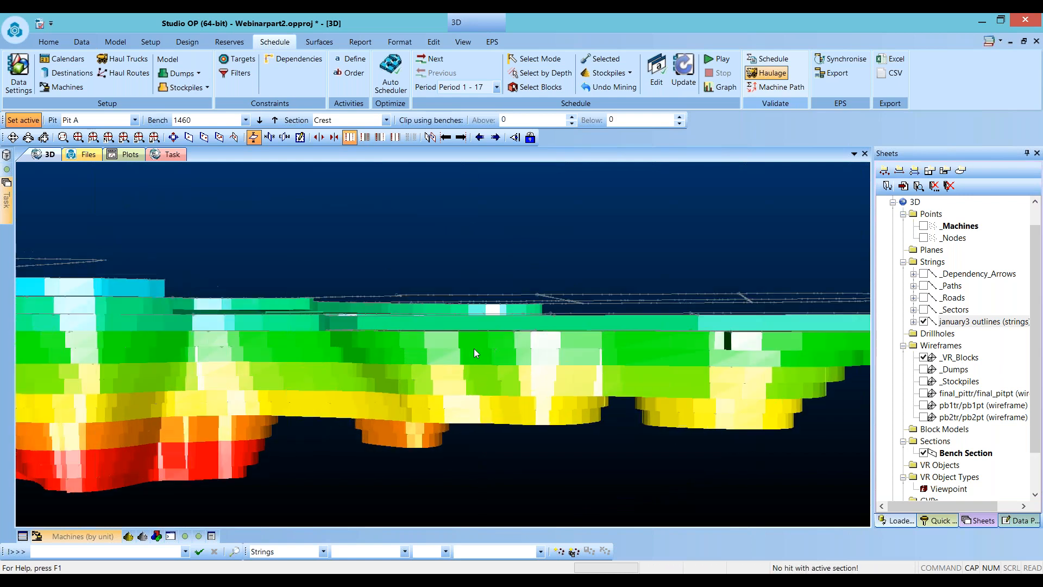
pyautogui.click(478, 324)
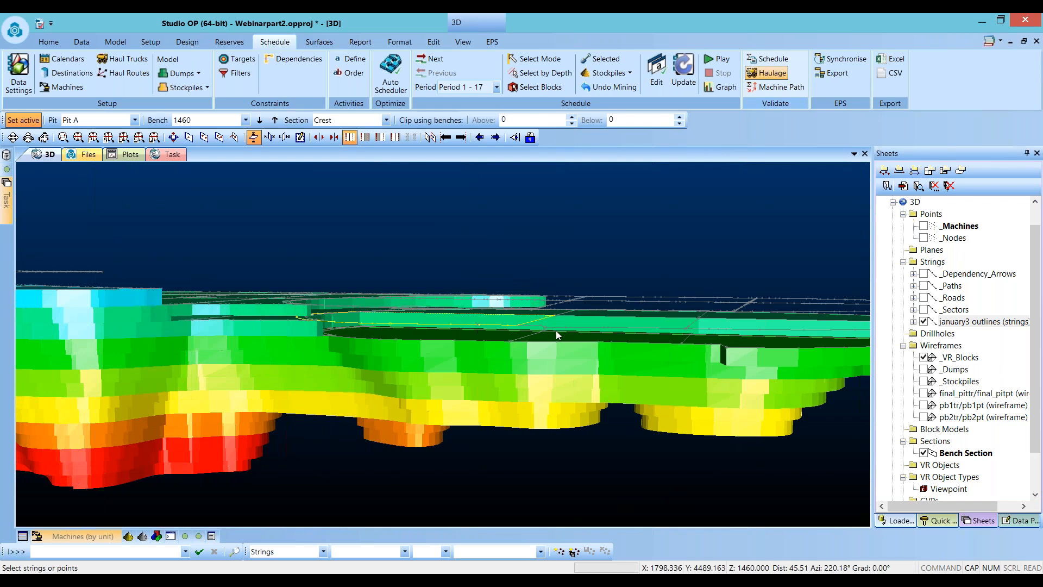
pyautogui.keyDown('shift'); pyautogui.moveTo(540, 336); pyautogui.dragTo(528, 352); pyautogui.keyUp('shift')
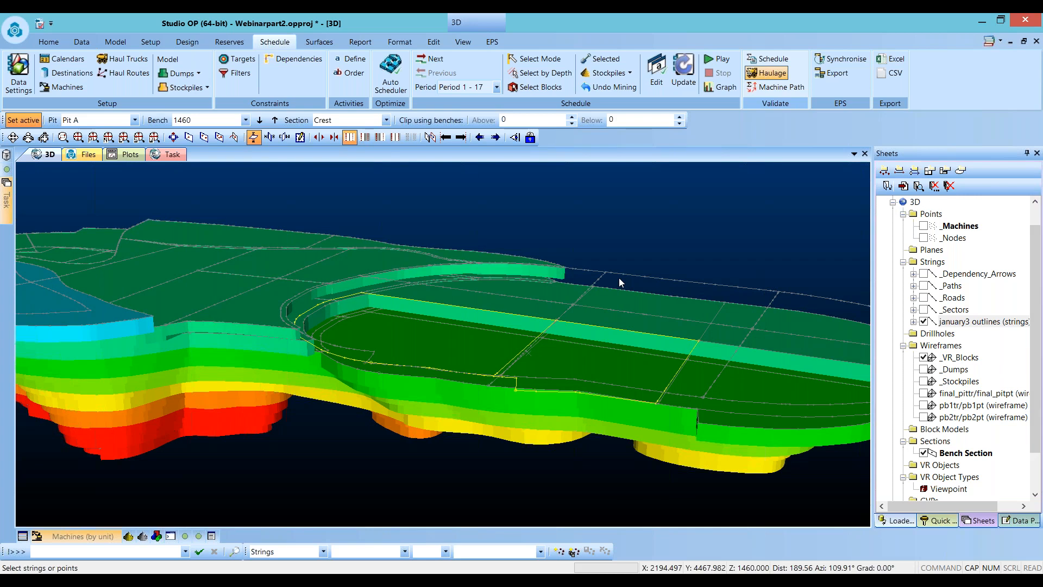
pyautogui.click(583, 92)
pyautogui.click(490, 255)
pyautogui.click(503, 273)
pyautogui.click(552, 255)
pyautogui.click(543, 275)
pyautogui.click(520, 449)
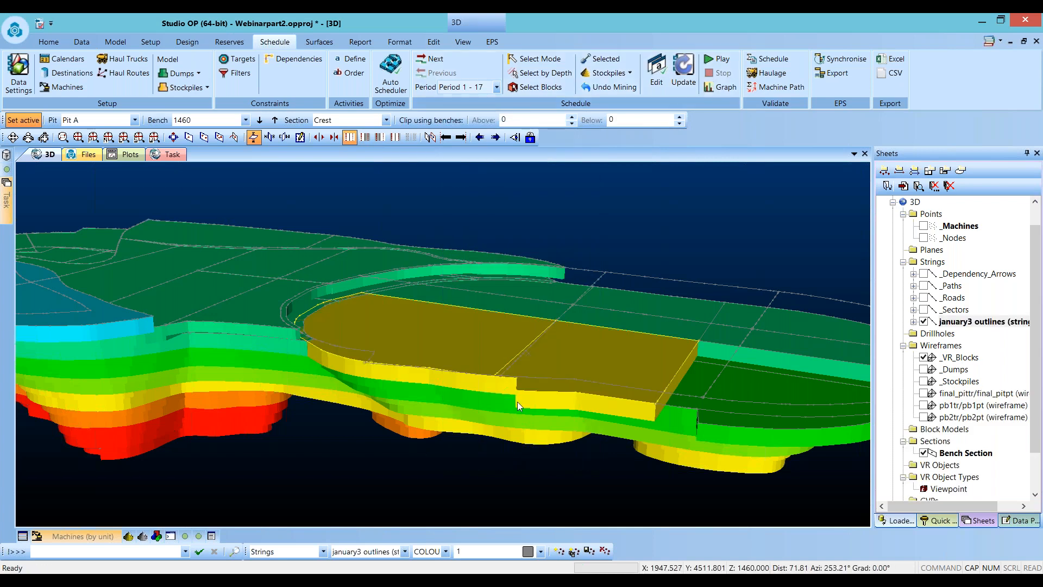
pyautogui.click(487, 475)
pyautogui.click(923, 322)
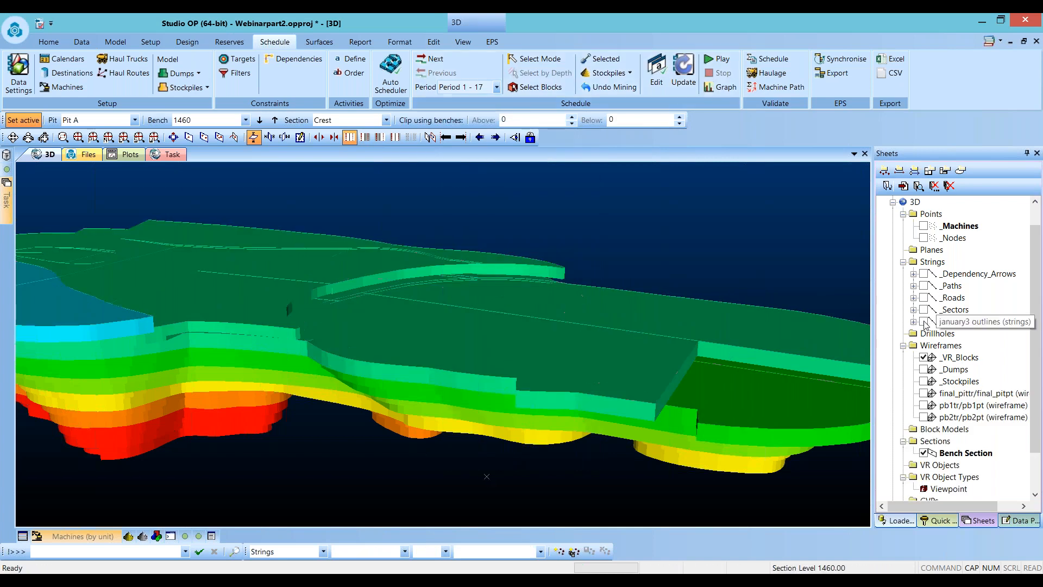
# - Select two lowest-bench blocks and schedule them for manual loading with all categories assigned to loader LDR1, overriding the capacity warning
pyautogui.click(612, 65)
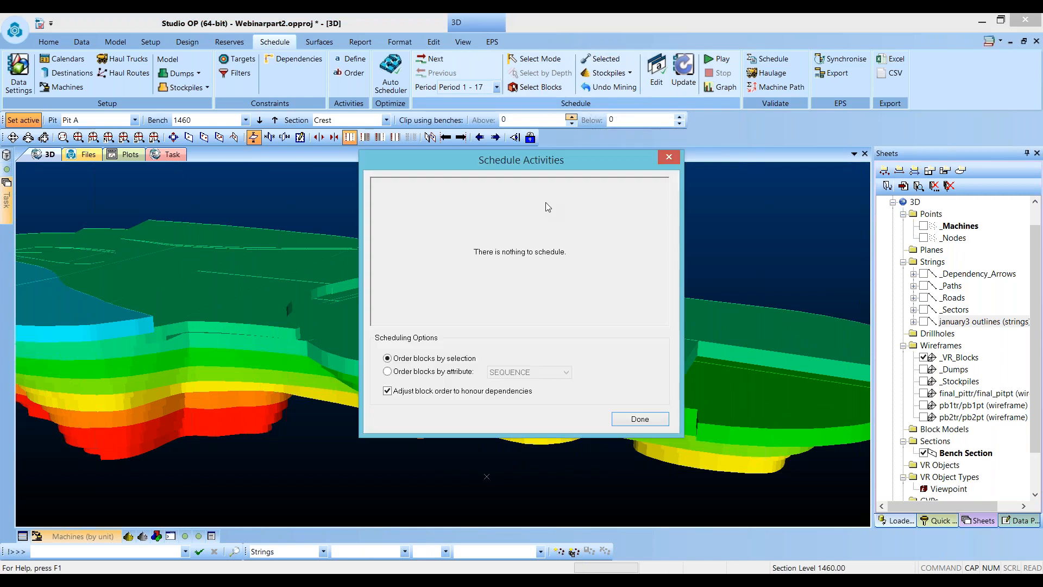
pyautogui.moveTo(630, 161); pyautogui.dragTo(908, 117)
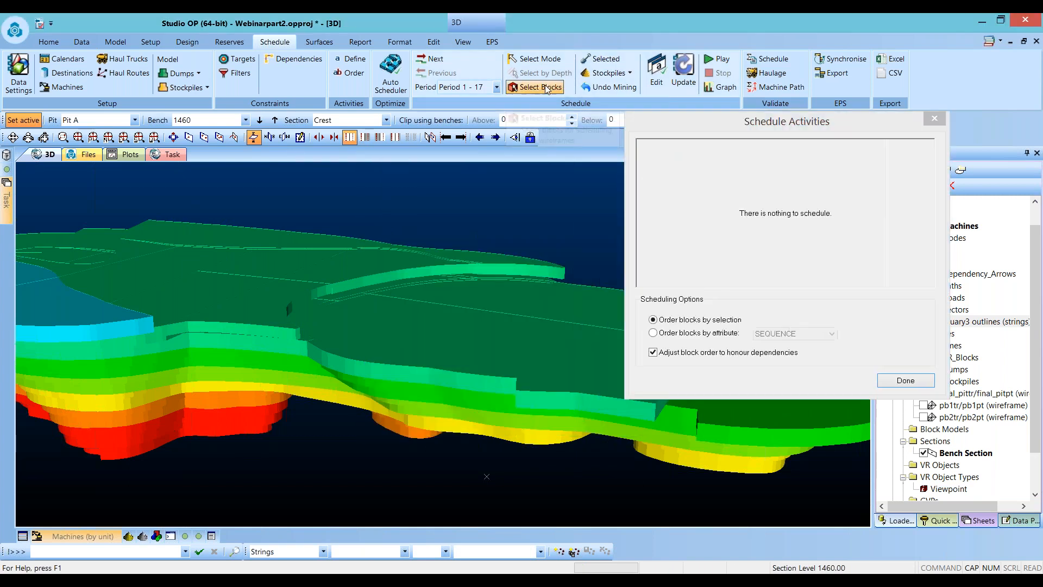
pyautogui.click(489, 334)
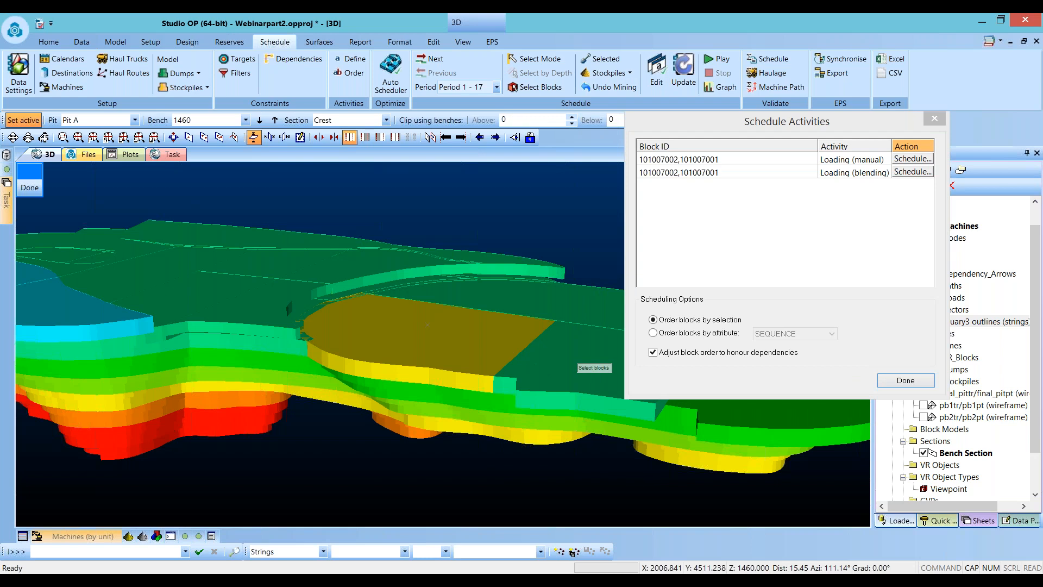
pyautogui.click(565, 369)
pyautogui.click(923, 159)
pyautogui.click(427, 295)
pyautogui.click(404, 332)
pyautogui.click(435, 437)
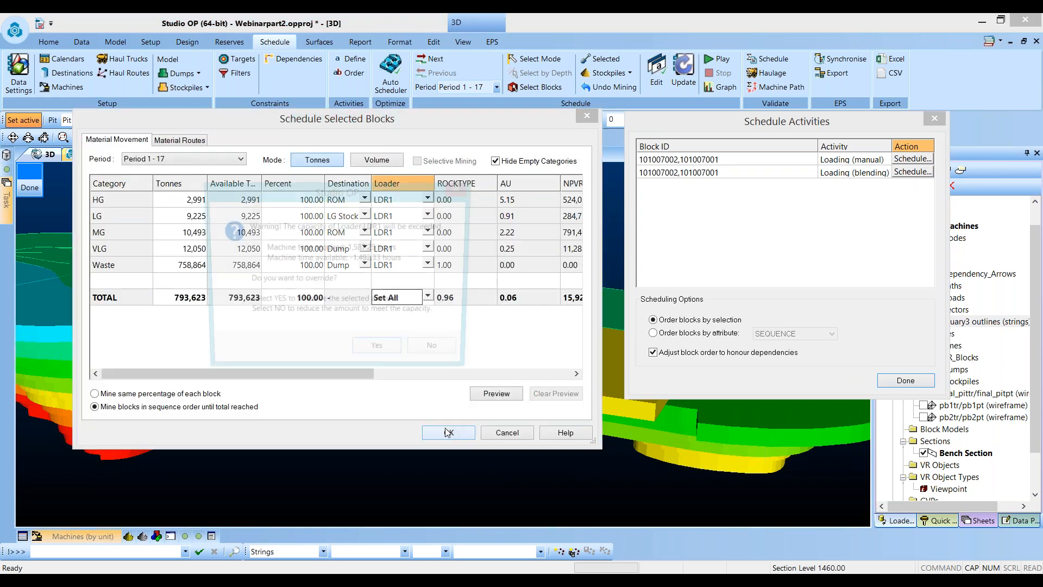
pyautogui.click(393, 353)
pyautogui.click(445, 316)
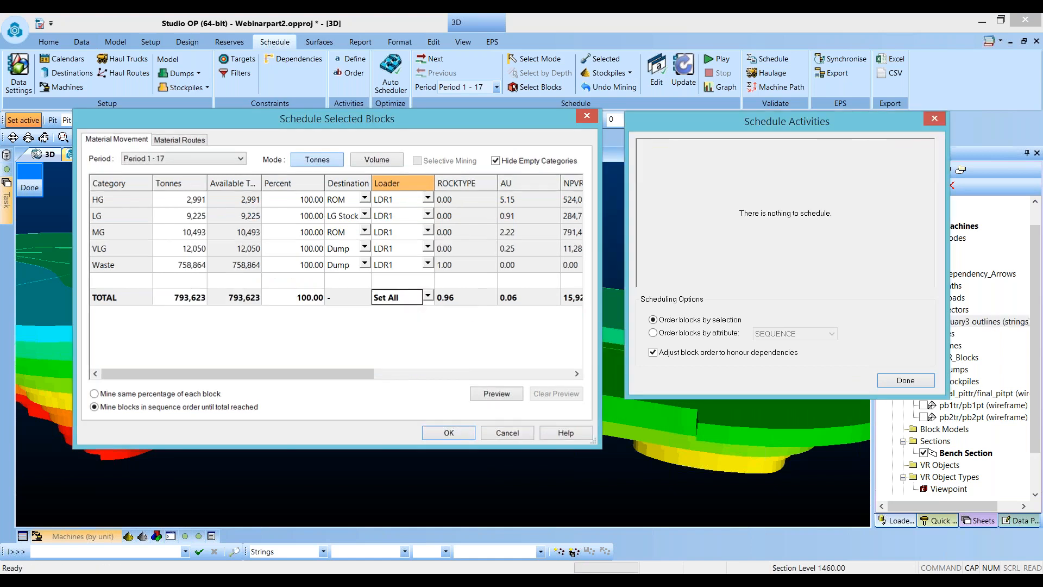
pyautogui.click(936, 117)
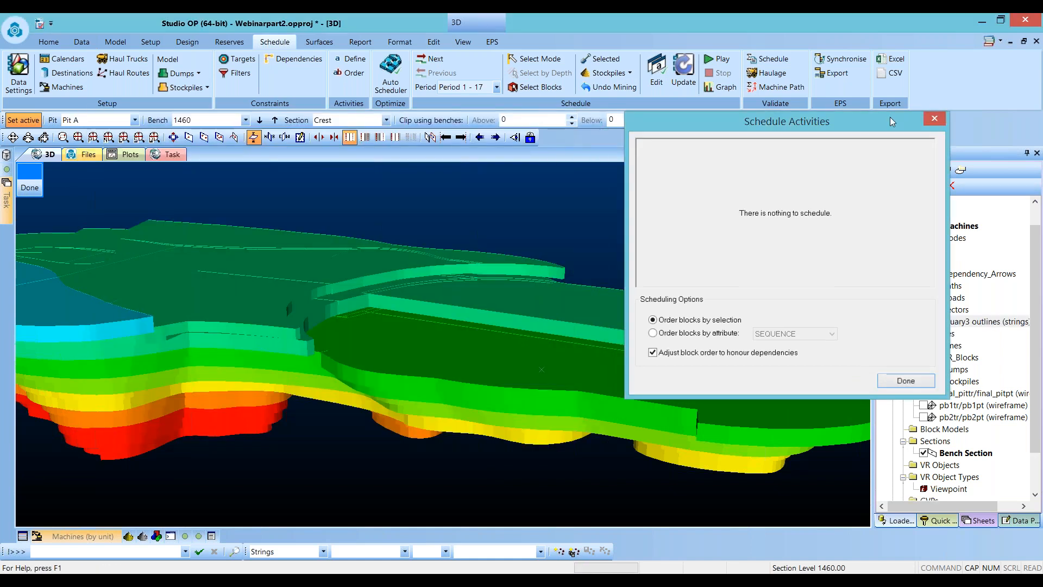
# - Review the machine, schedule, stockpile and dump reports for Period 1 - 17
pyautogui.scroll(-5, 380, 299)
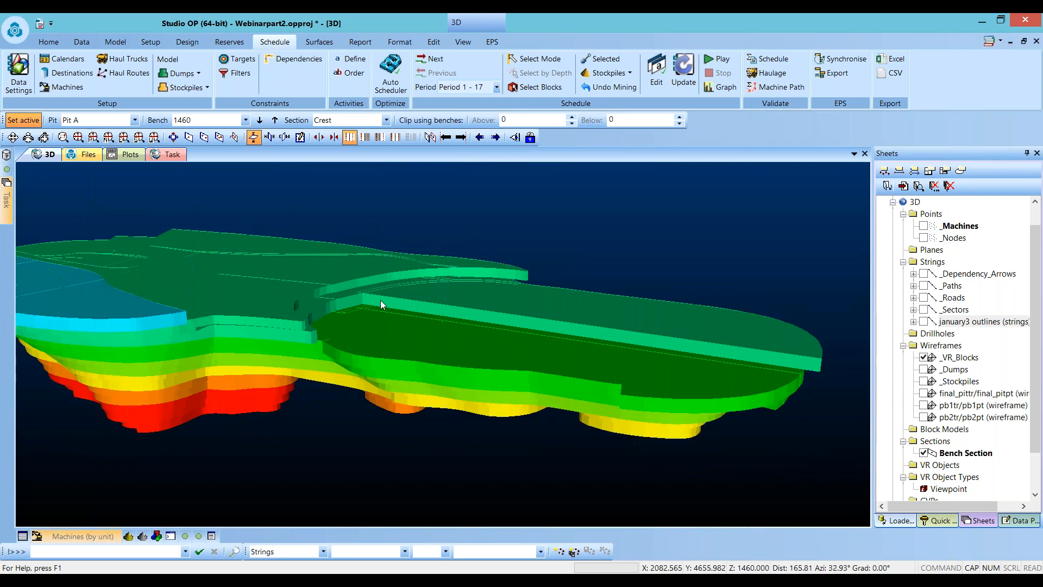
pyautogui.moveTo(88, 533)
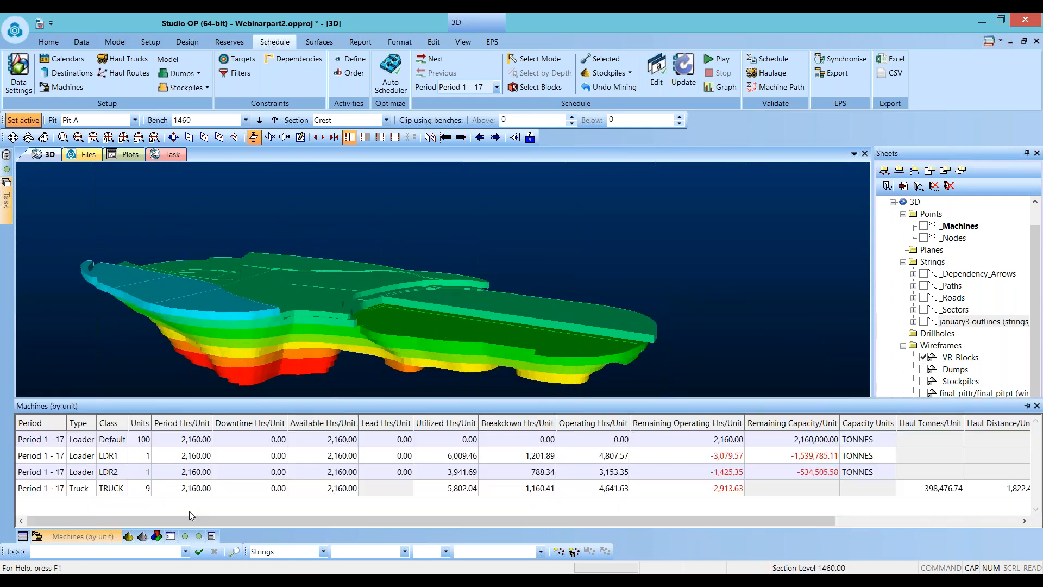
pyautogui.click(1026, 406)
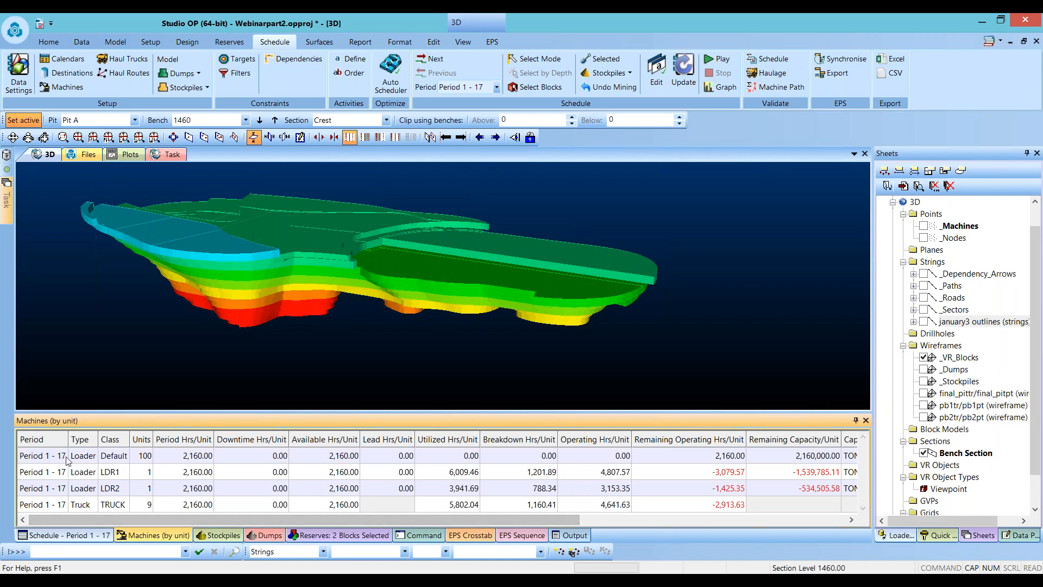
pyautogui.click(81, 535)
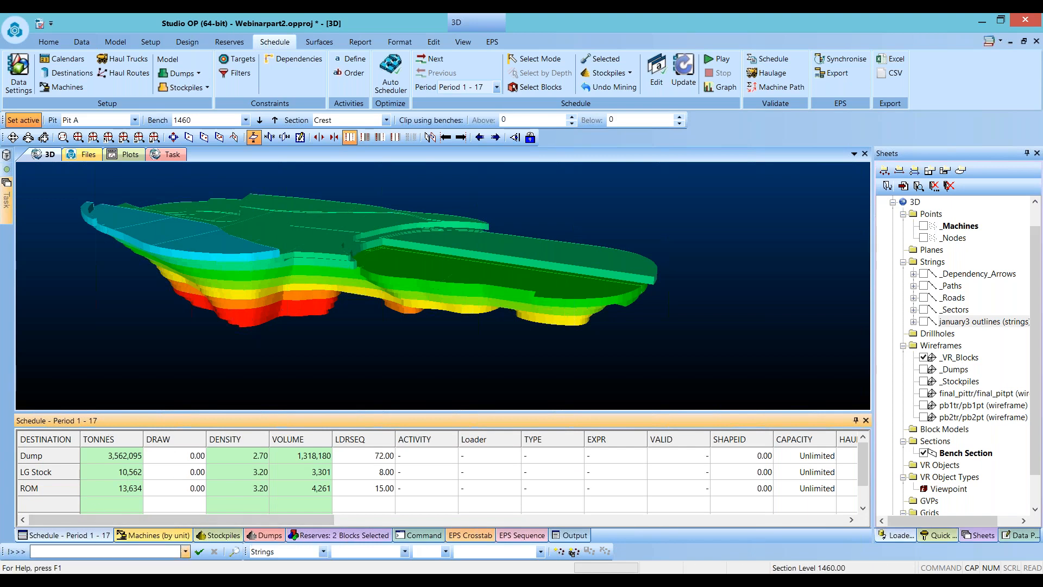
pyautogui.click(103, 458)
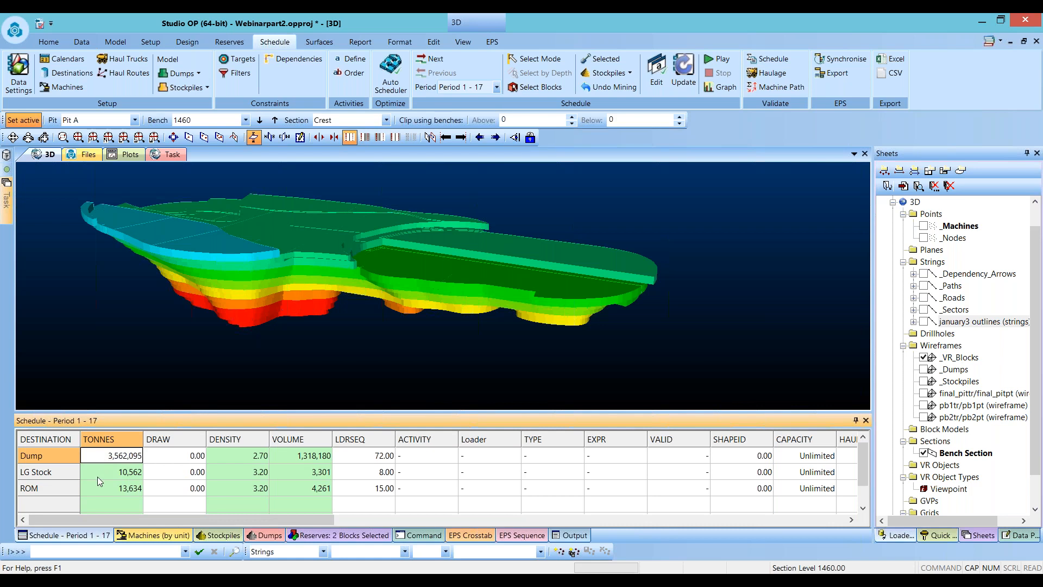
pyautogui.click(103, 473)
pyautogui.click(113, 490)
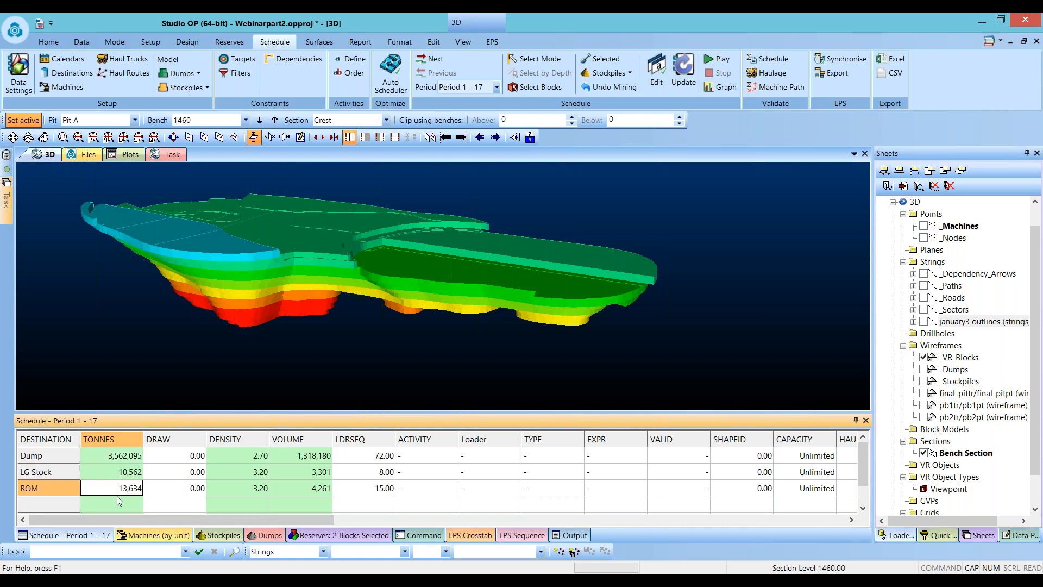
pyautogui.click(155, 534)
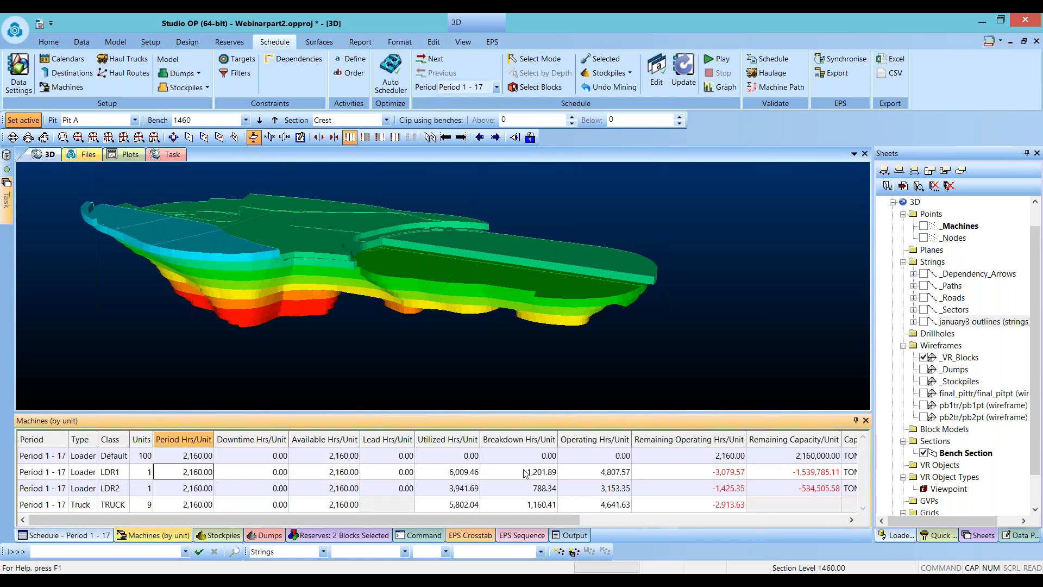
pyautogui.click(219, 535)
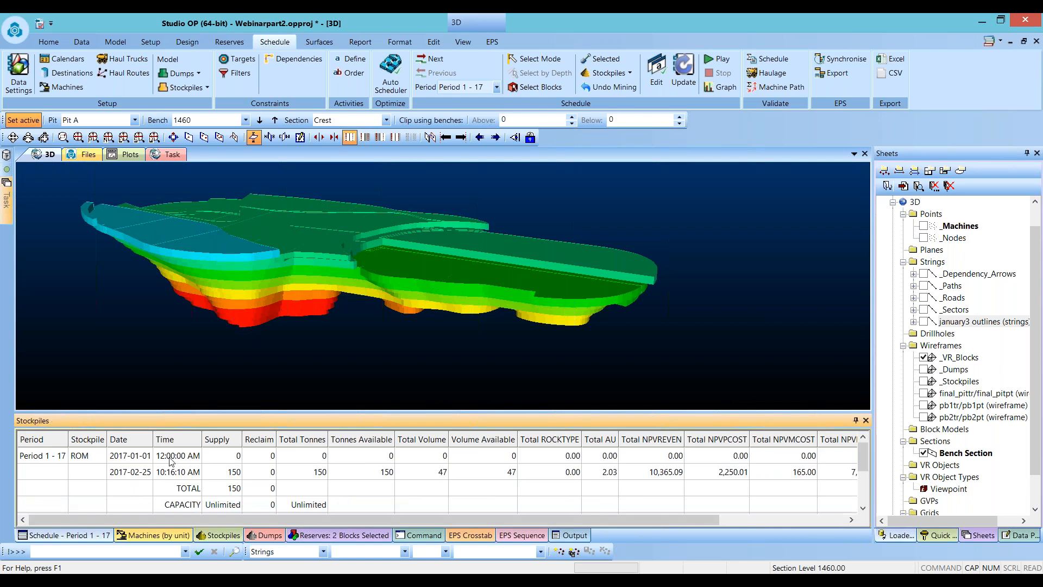
pyautogui.click(259, 536)
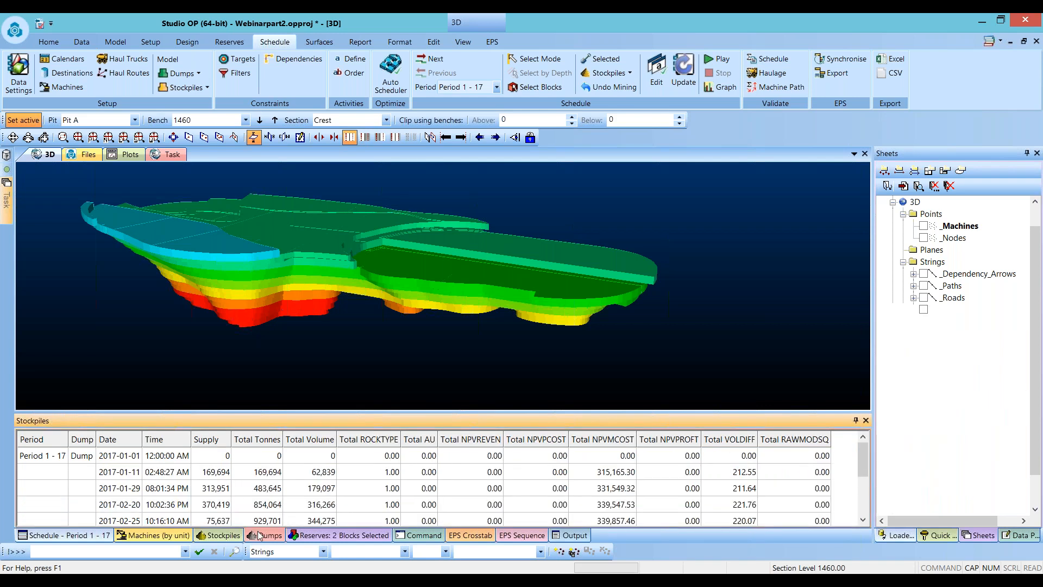
# - Select two blocks on the next bench up and schedule them for manual loading with loader LDR1, overriding the truck warning
pyautogui.click(535, 87)
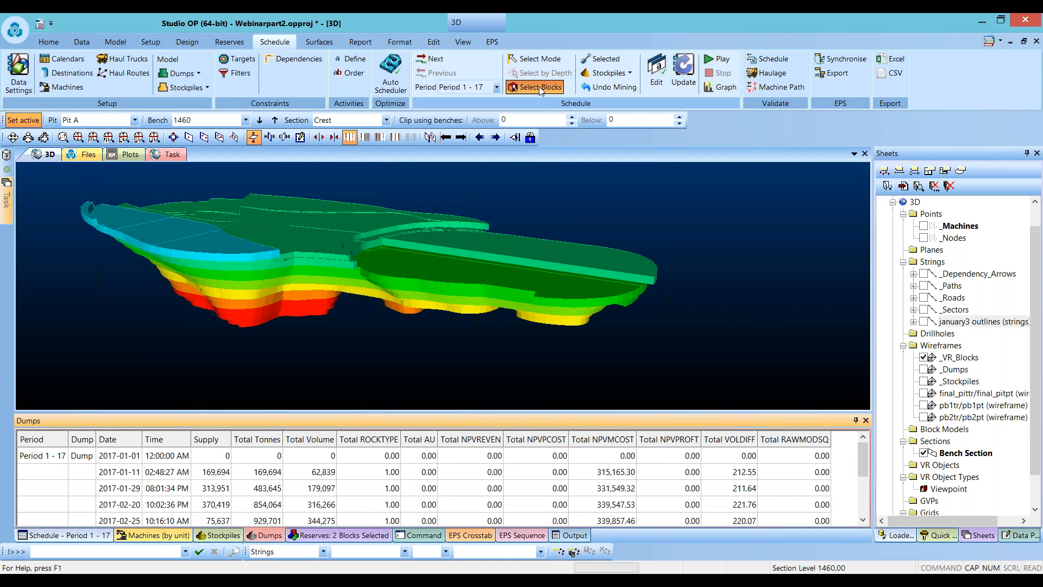
pyautogui.click(488, 281)
pyautogui.click(606, 63)
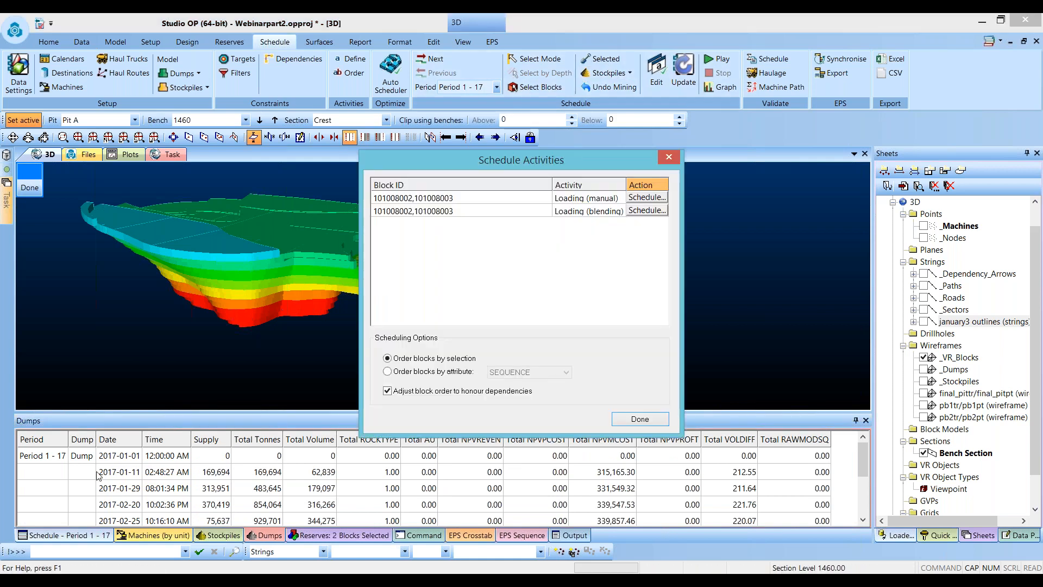
pyautogui.click(648, 198)
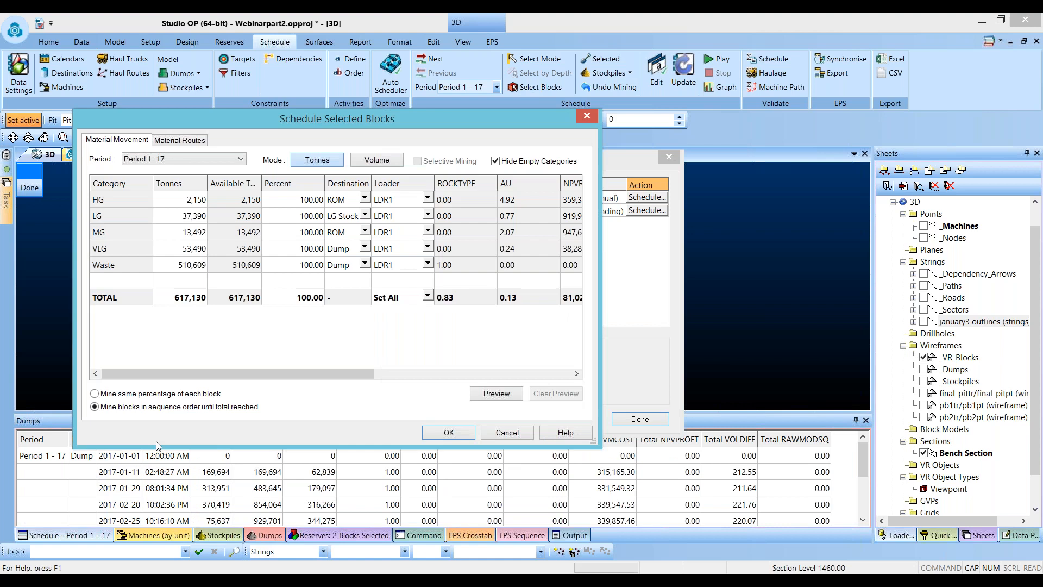
pyautogui.click(449, 433)
pyautogui.click(396, 356)
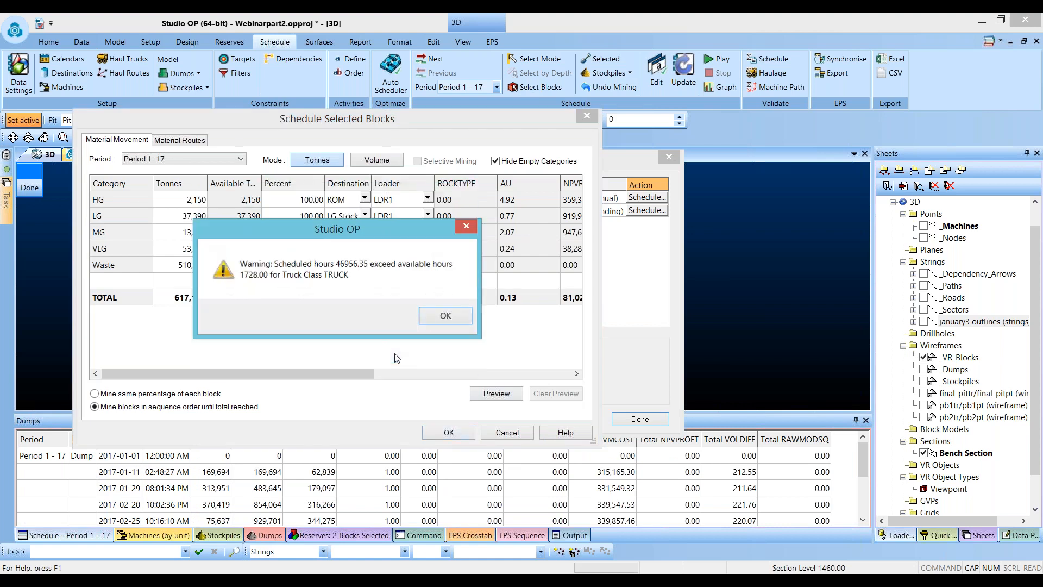
pyautogui.click(445, 315)
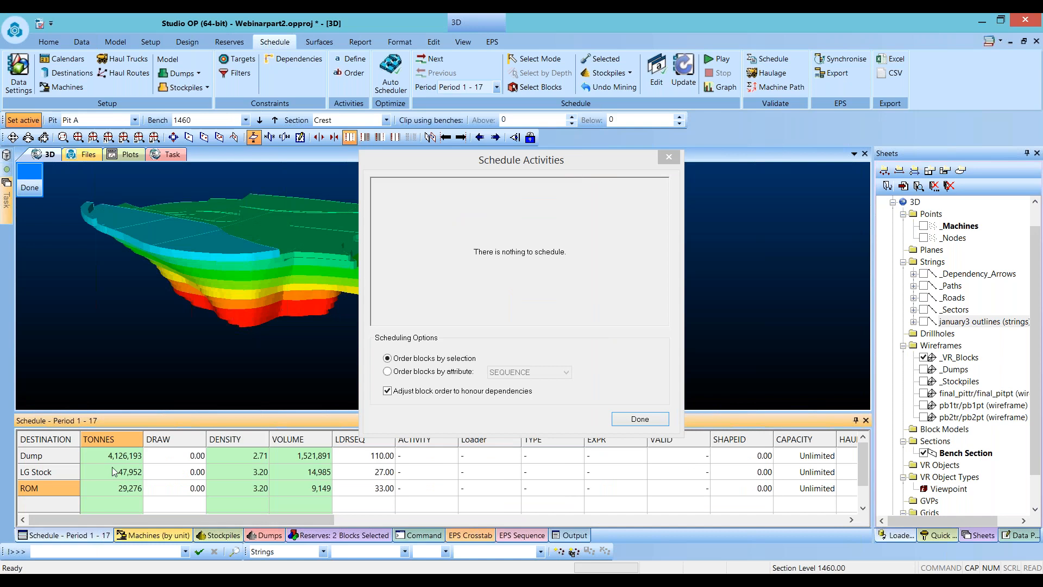
# - Schedule the adjacent waste block on that bench for manual loading with loader LDR1, overriding the capacity warning
pyautogui.moveTo(489, 160); pyautogui.dragTo(709, 131)
pyautogui.click(552, 292)
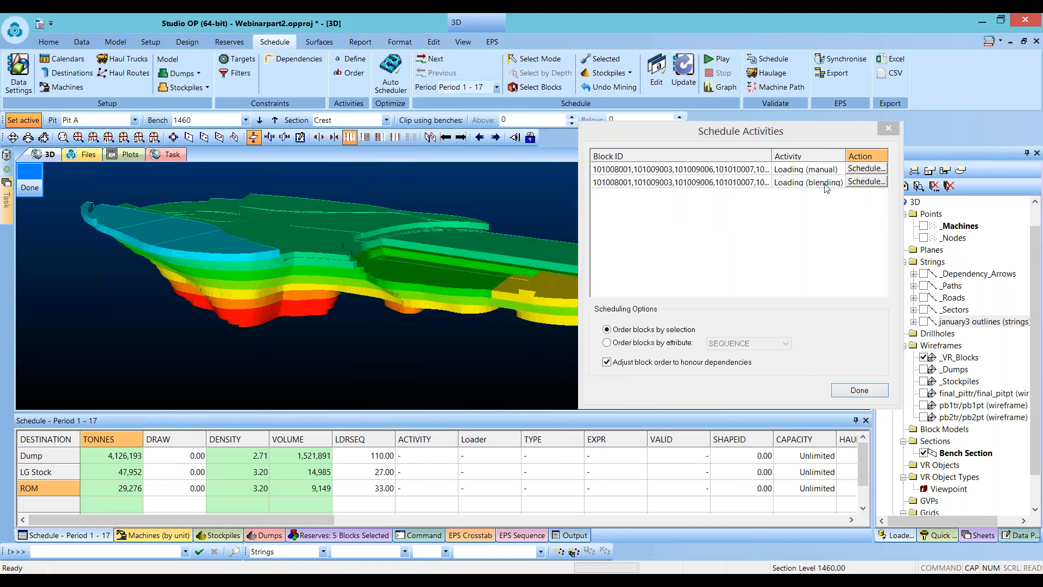
pyautogui.click(837, 371)
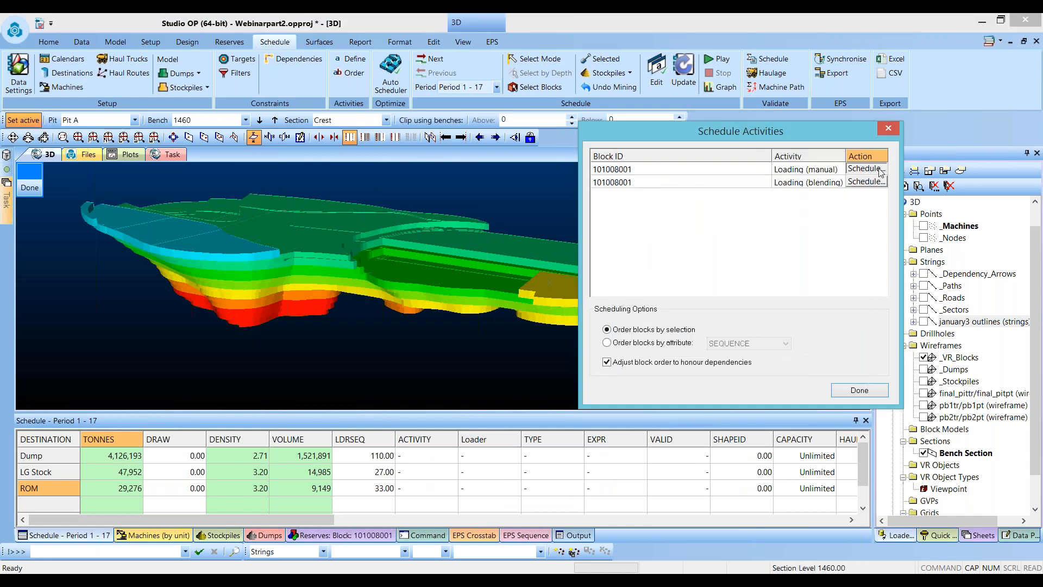
pyautogui.click(879, 170)
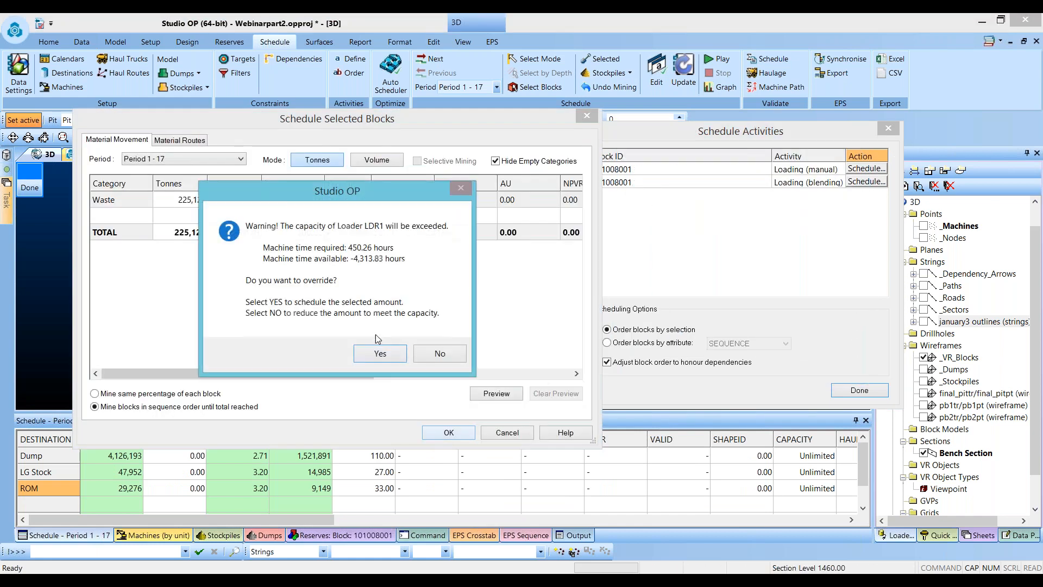
pyautogui.click(384, 352)
pyautogui.click(445, 316)
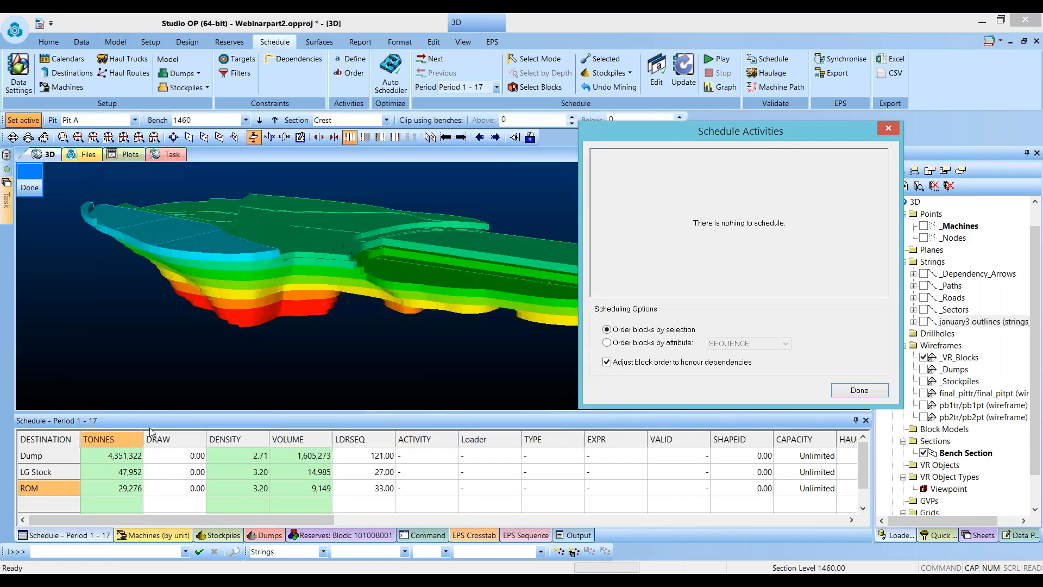
# - Review the stockpile, dump and reserves reports for Period 1 - 17
pyautogui.click(265, 535)
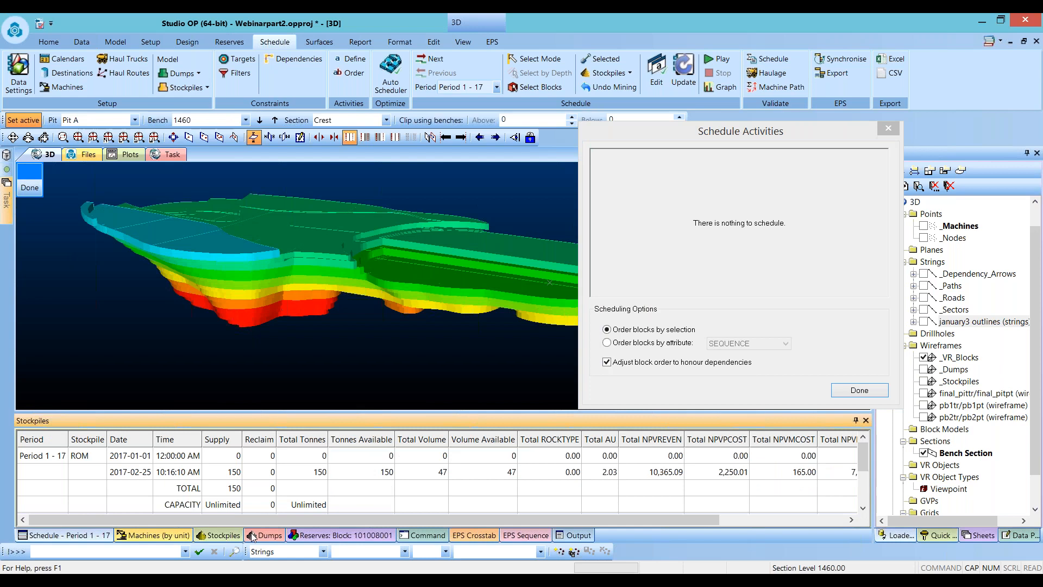
pyautogui.click(318, 536)
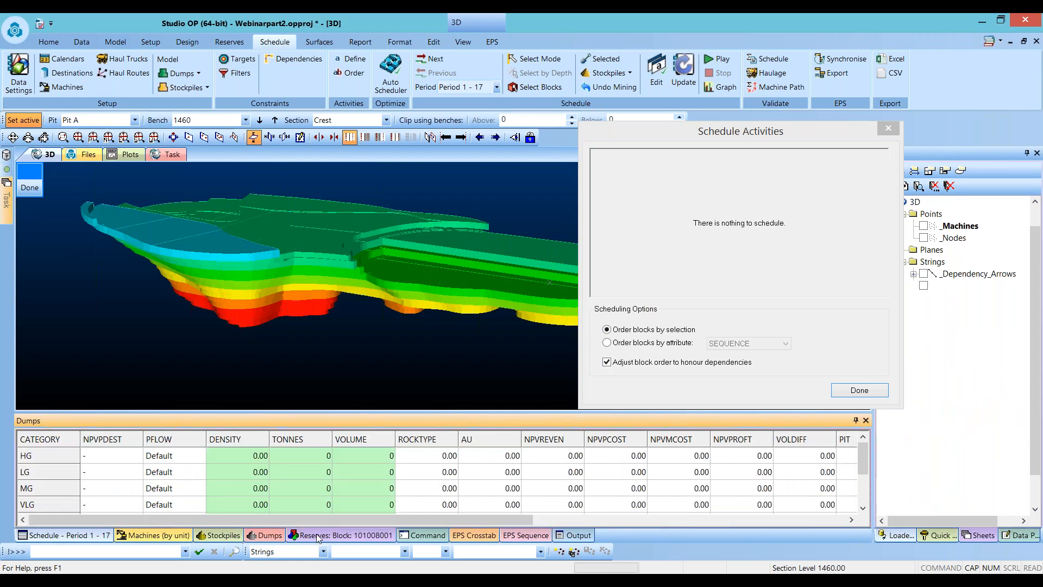
pyautogui.moveTo(300, 412); pyautogui.dragTo(302, 390)
# - Select three blocks on the next bench to inspect their reserves, then close the scheduling dialog without scheduling
pyautogui.click(427, 267)
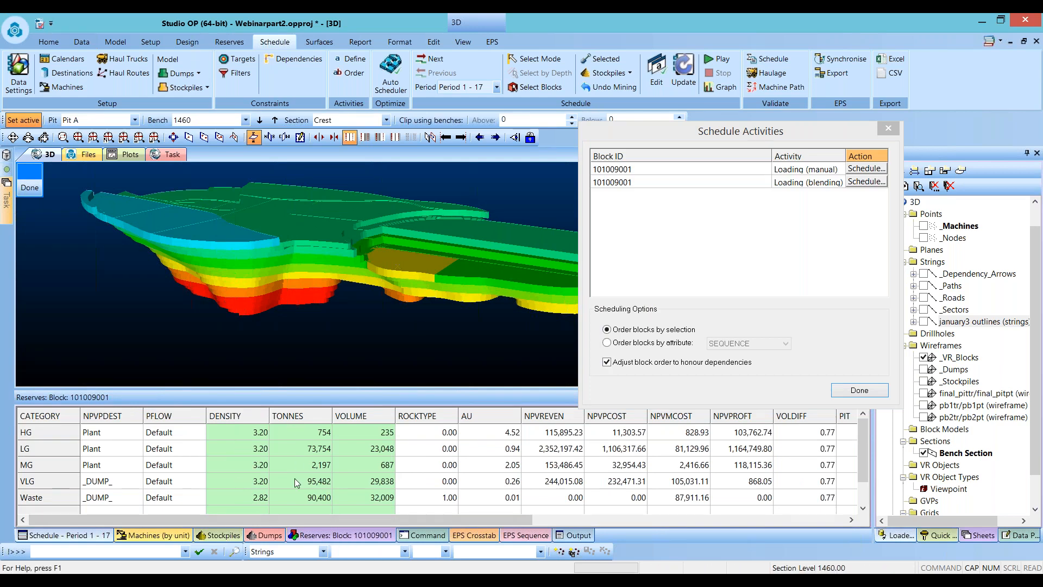
pyautogui.click(491, 279)
pyautogui.click(491, 278)
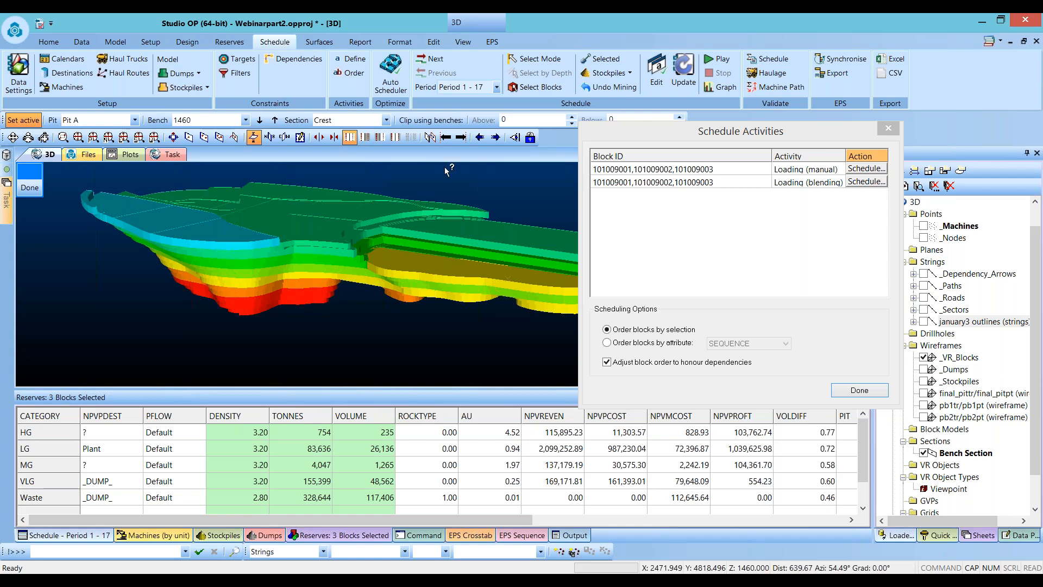
pyautogui.click(888, 132)
pyautogui.click(888, 130)
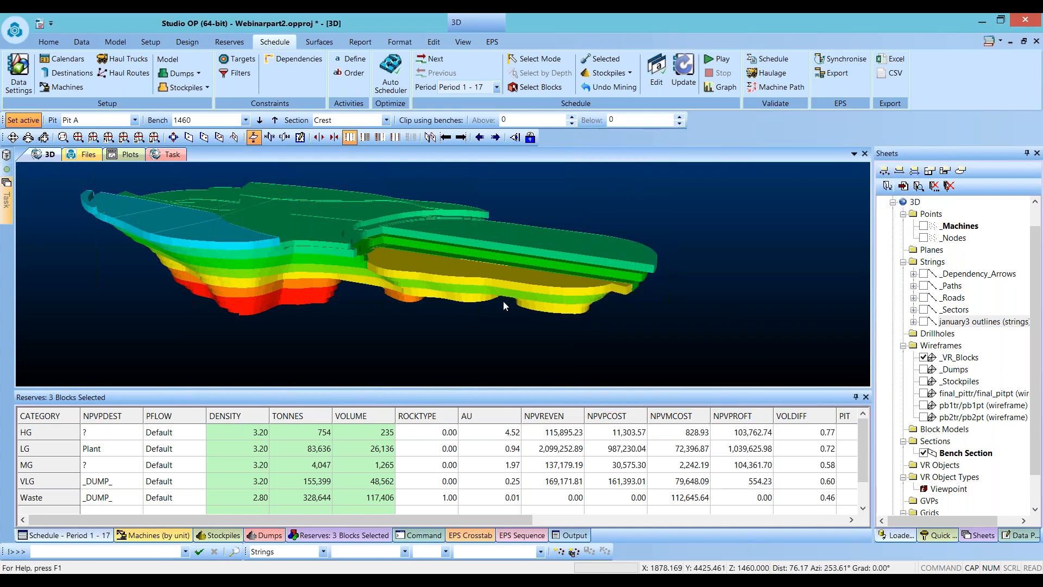
pyautogui.click(595, 242)
# - Open the activity schedule editor and review loader LDR2's loading activities across all columns
pyautogui.click(657, 76)
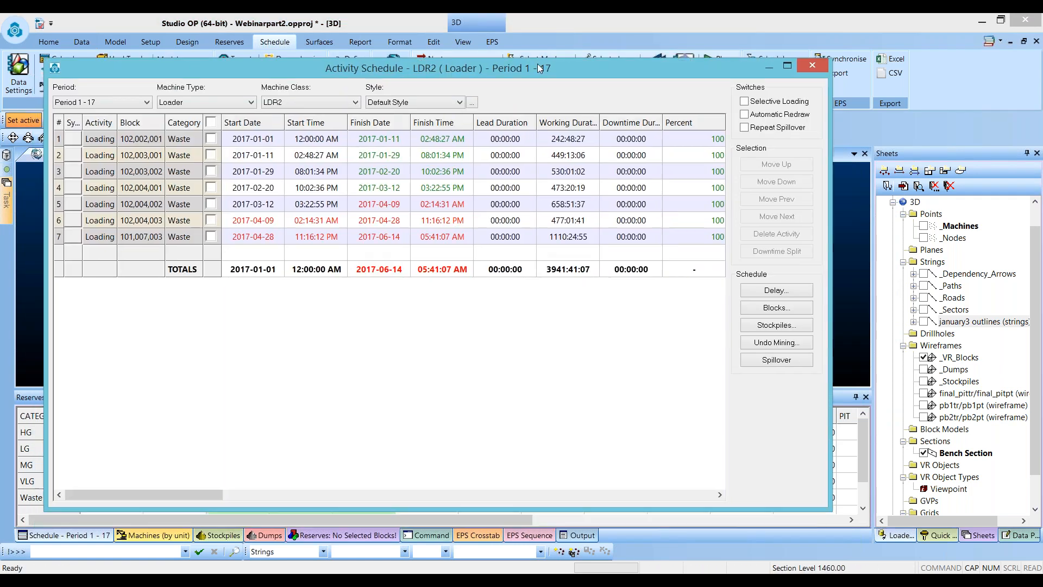
pyautogui.moveTo(826, 489); pyautogui.dragTo(909, 526)
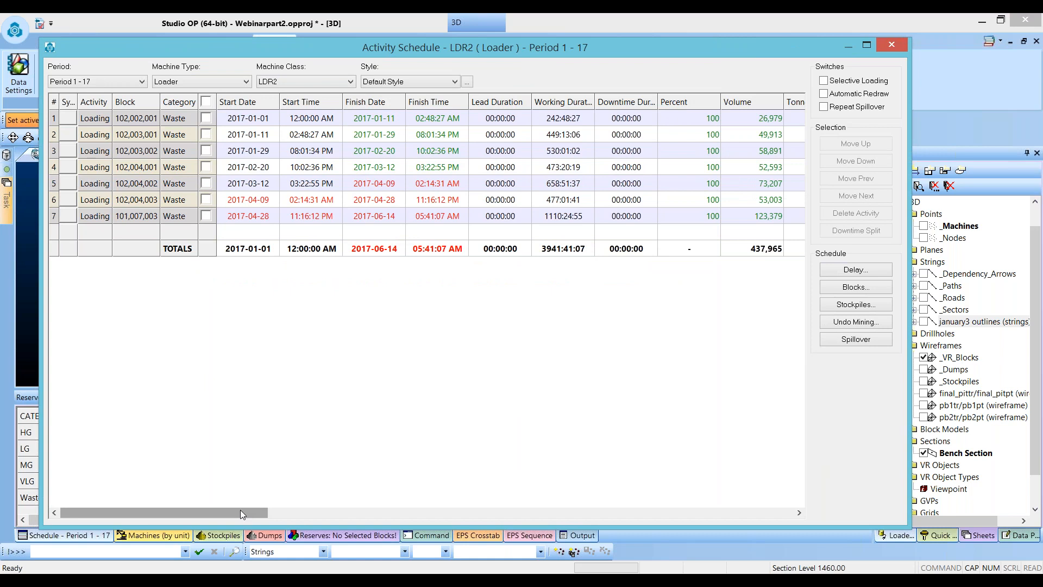
pyautogui.moveTo(240, 509); pyautogui.dragTo(388, 511)
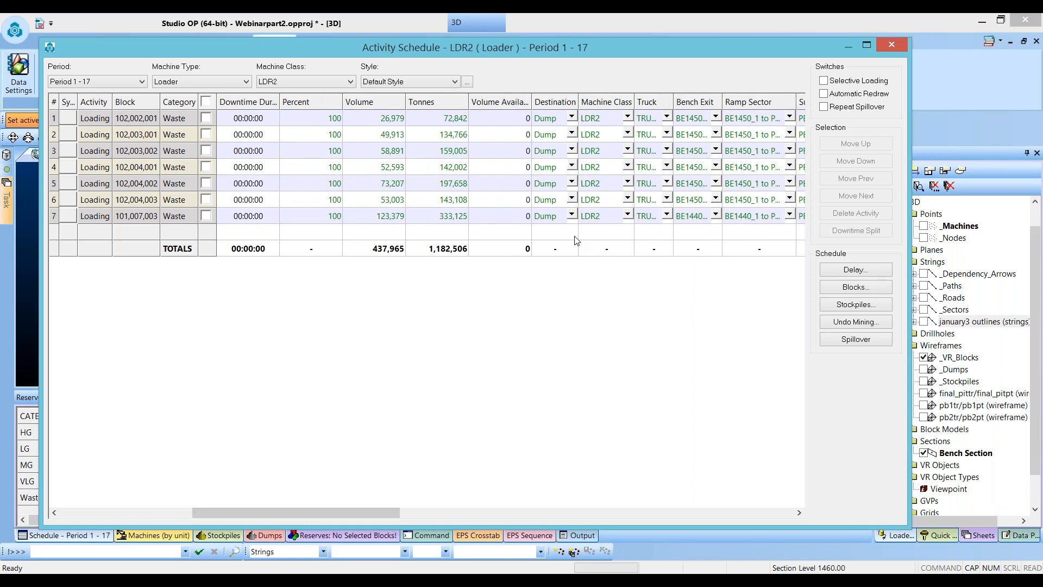
pyautogui.moveTo(374, 511); pyautogui.dragTo(454, 505)
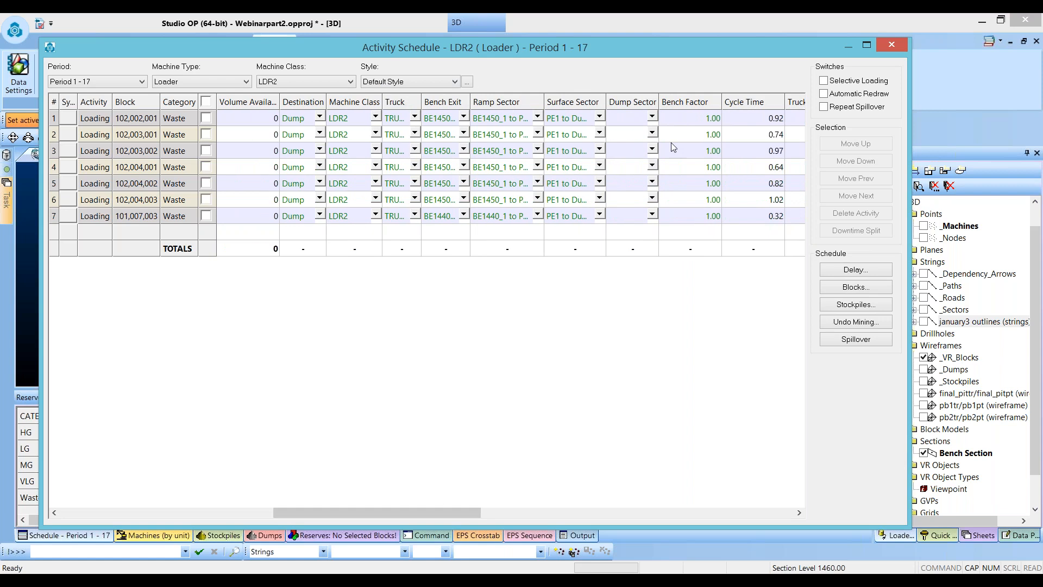
pyautogui.click(513, 511)
pyautogui.click(514, 513)
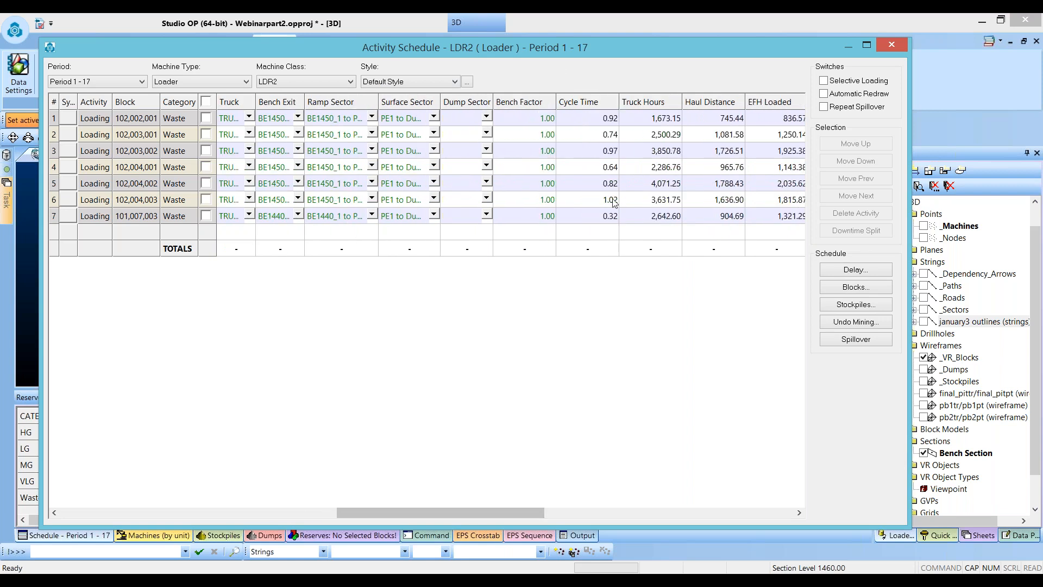
pyautogui.moveTo(488, 516); pyautogui.dragTo(141, 495)
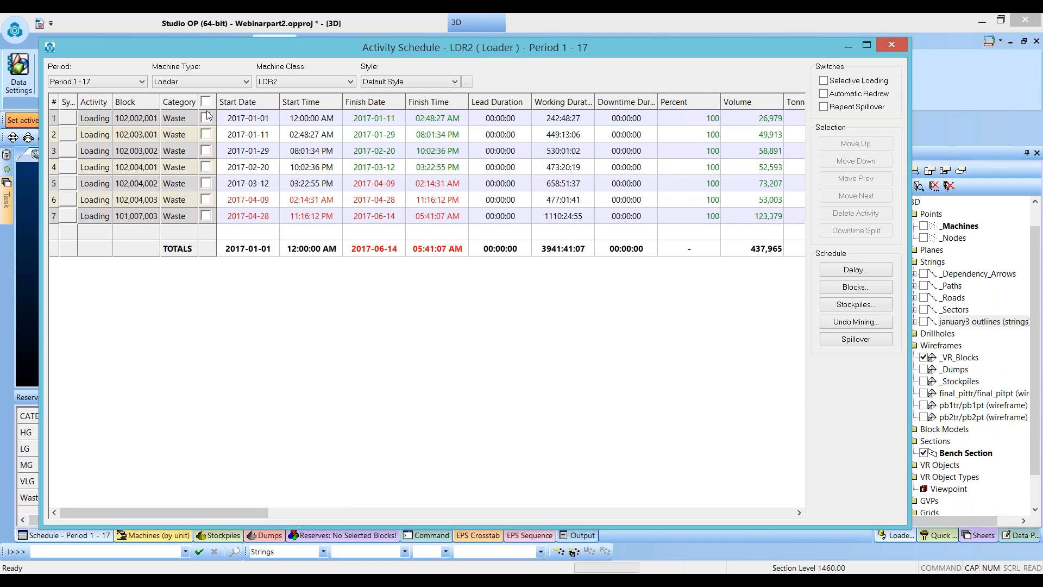
# - Enable Repeat Spillover and spill LDR2's overrunning activities into the following periods
pyautogui.click(824, 107)
pyautogui.click(855, 338)
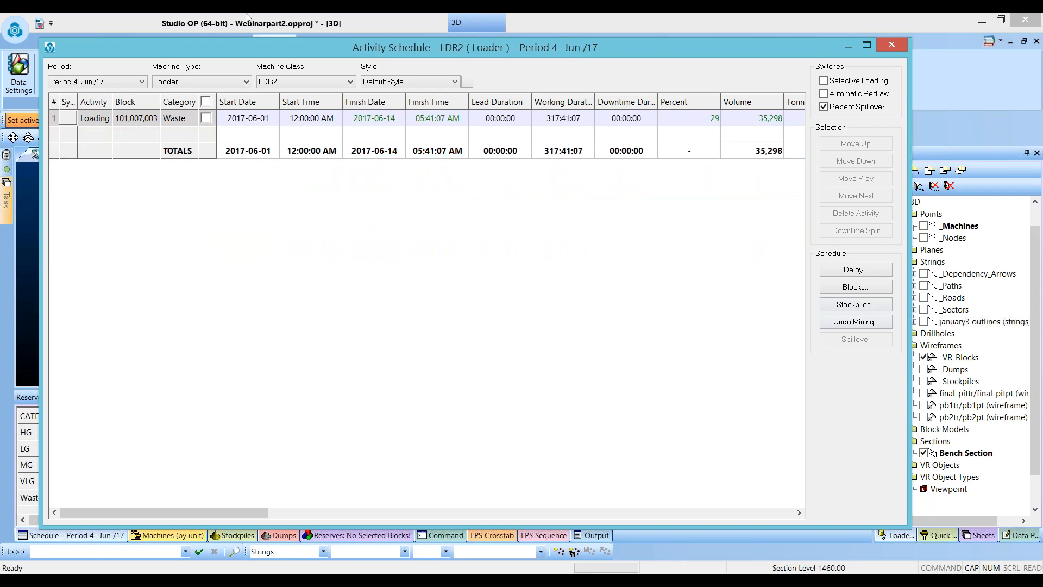
# - Switch the editor to Period 1 - 17 and loader LDR1, apply spillover to its activities, and close the editor
pyautogui.click(114, 83)
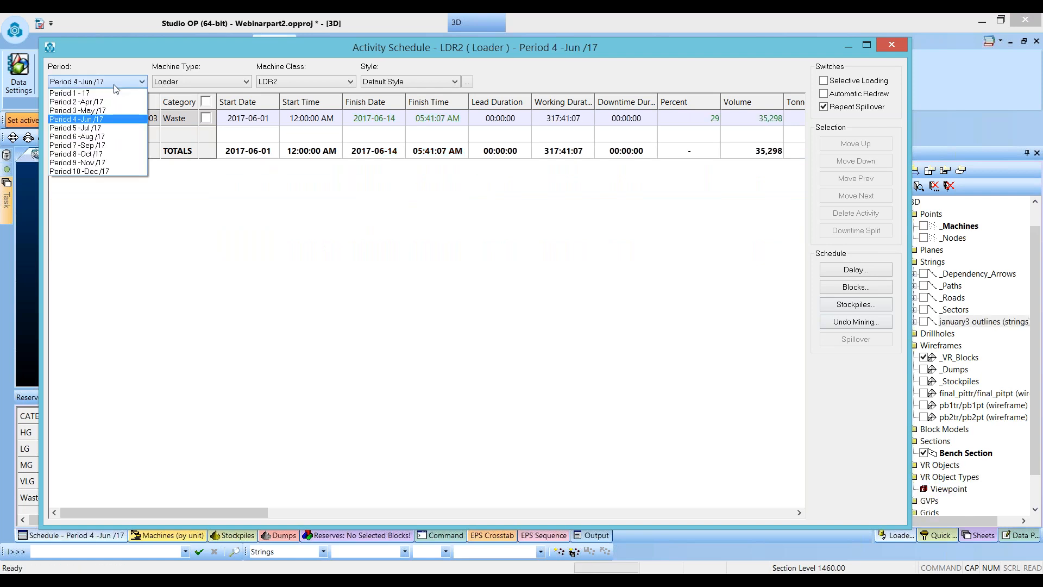
pyautogui.click(77, 93)
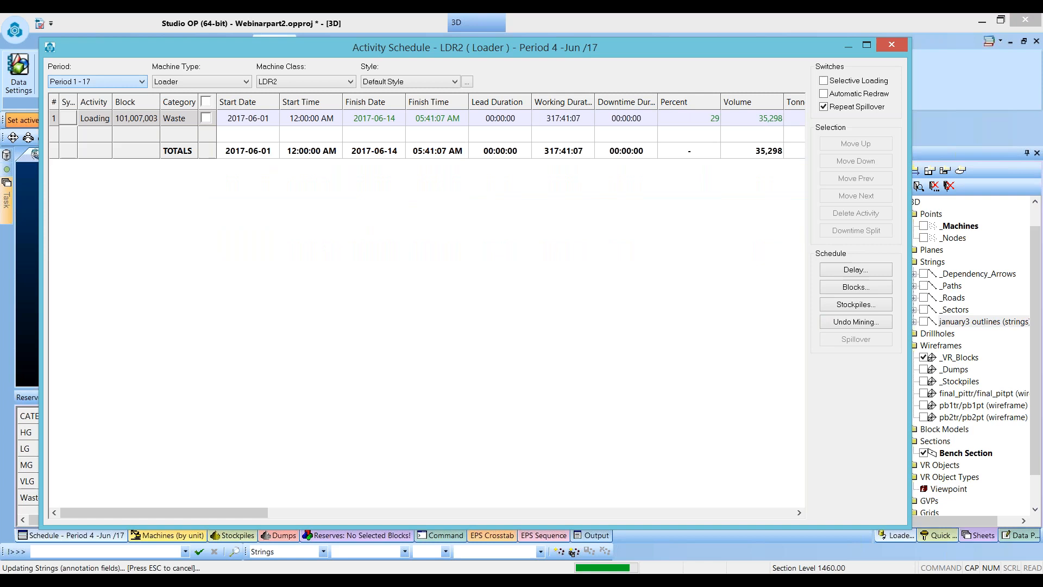
pyautogui.click(272, 81)
pyautogui.click(266, 95)
pyautogui.click(314, 248)
pyautogui.scroll(-1, 330, 286)
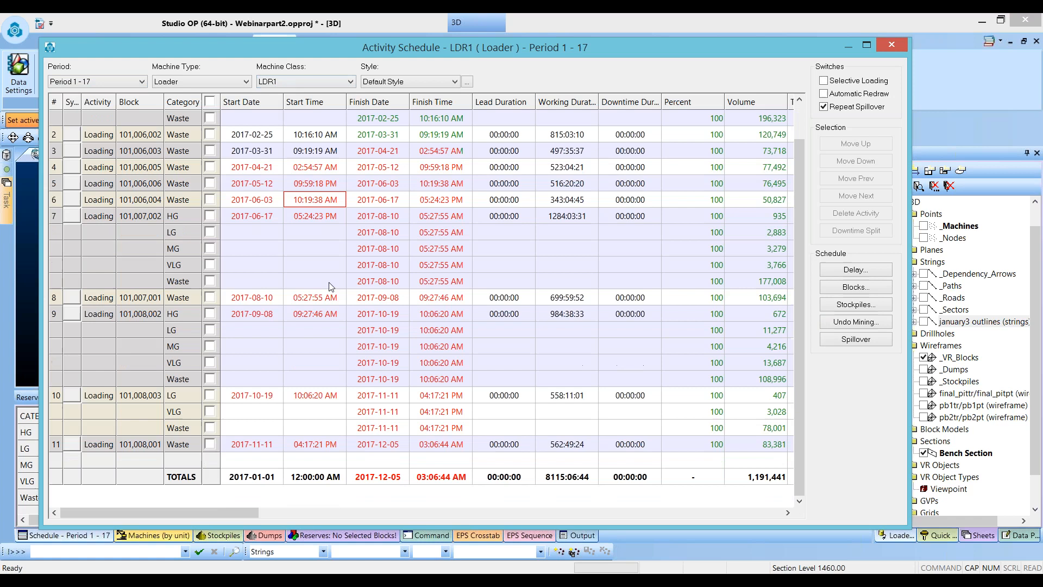
pyautogui.scroll(1, 330, 286)
pyautogui.click(859, 342)
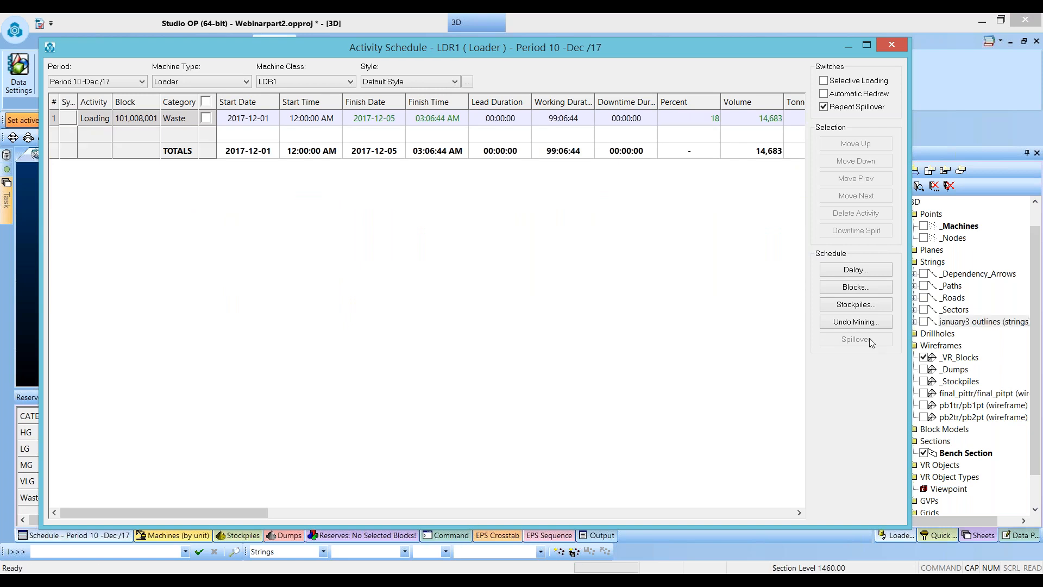
pyautogui.click(892, 45)
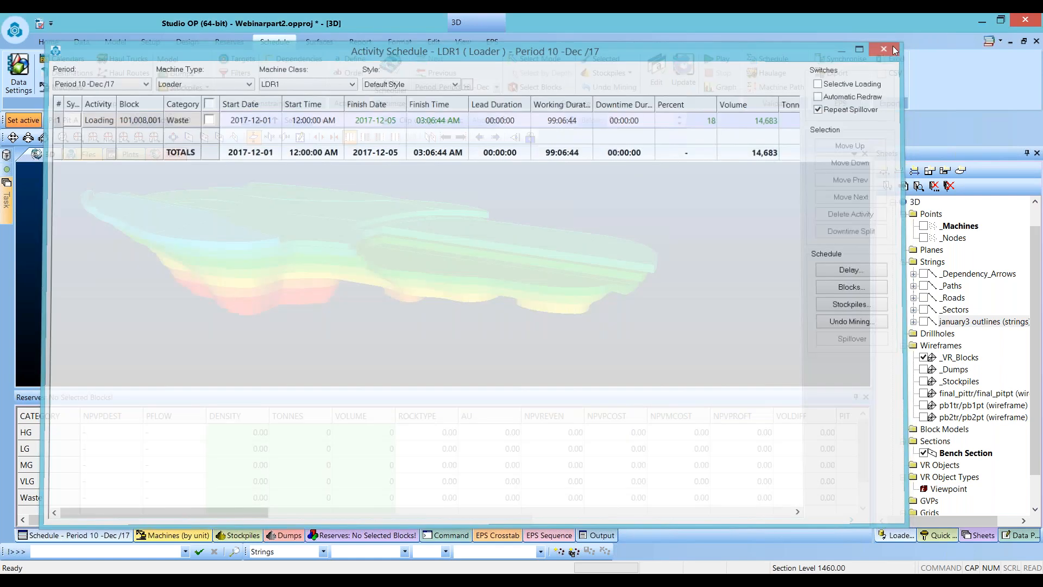
# - Close the reserves panel and save the sched schedule table as sched.dm in the project folder
pyautogui.scroll(-3, 619, 269)
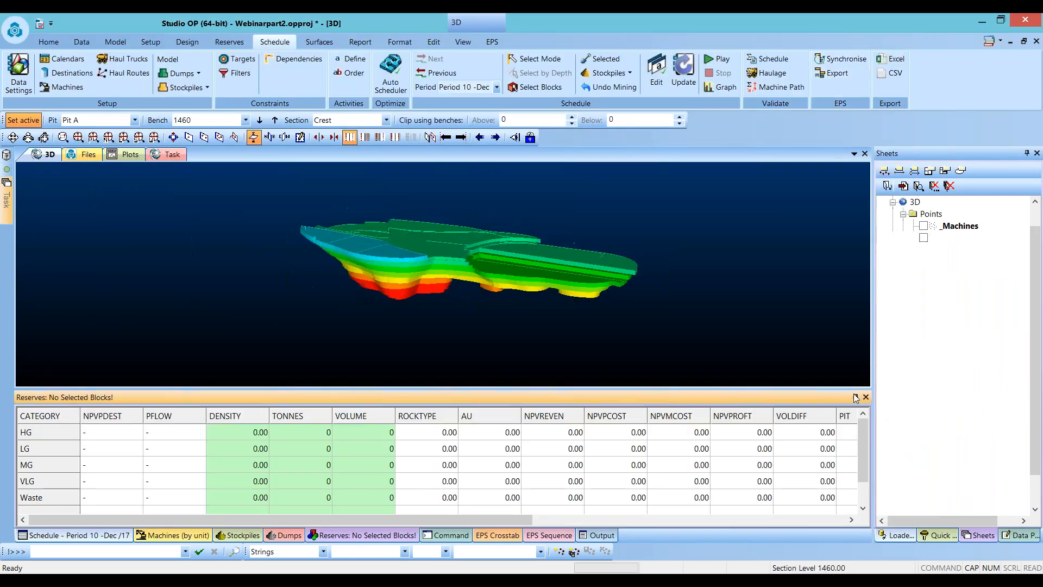
pyautogui.click(856, 397)
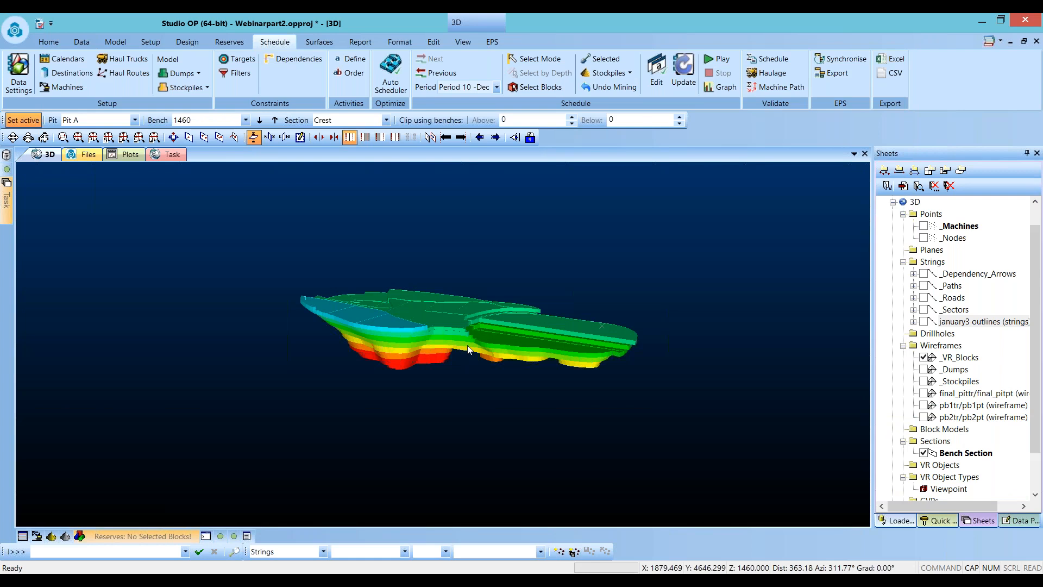
pyautogui.click(899, 521)
pyautogui.rightClick(922, 238)
pyautogui.moveTo(934, 256)
pyautogui.click(865, 286)
pyautogui.click(509, 306)
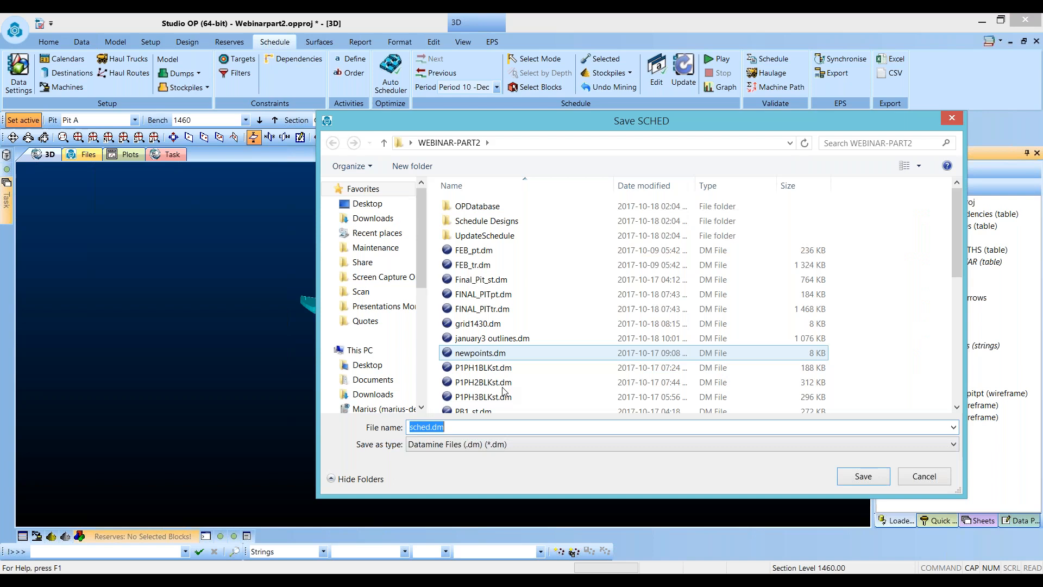
pyautogui.click(862, 476)
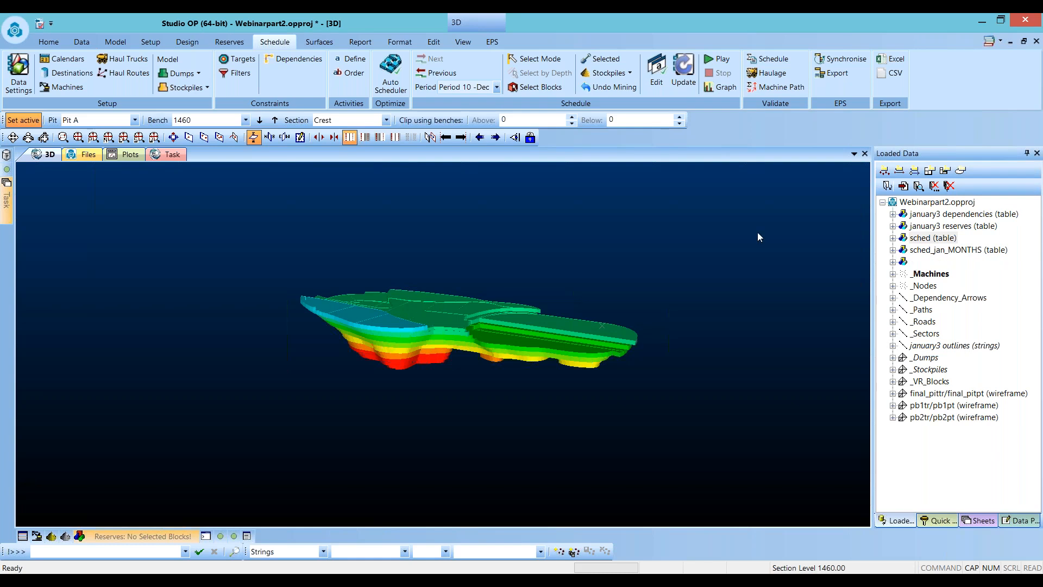
# - Use Data Settings to add the schedule_pb1_YEAR schedule table to the project
pyautogui.click(24, 89)
pyautogui.click(466, 383)
pyautogui.click(429, 408)
pyautogui.click(614, 445)
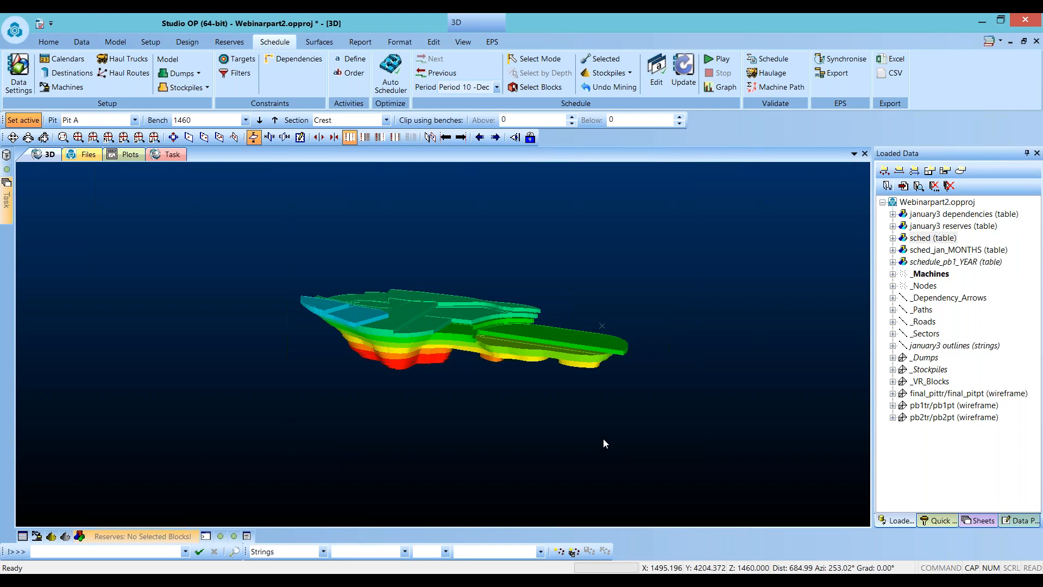
# - Set the active schedule period to Period 1 - 17
pyautogui.click(467, 88)
pyautogui.moveTo(550, 157); pyautogui.dragTo(549, 106)
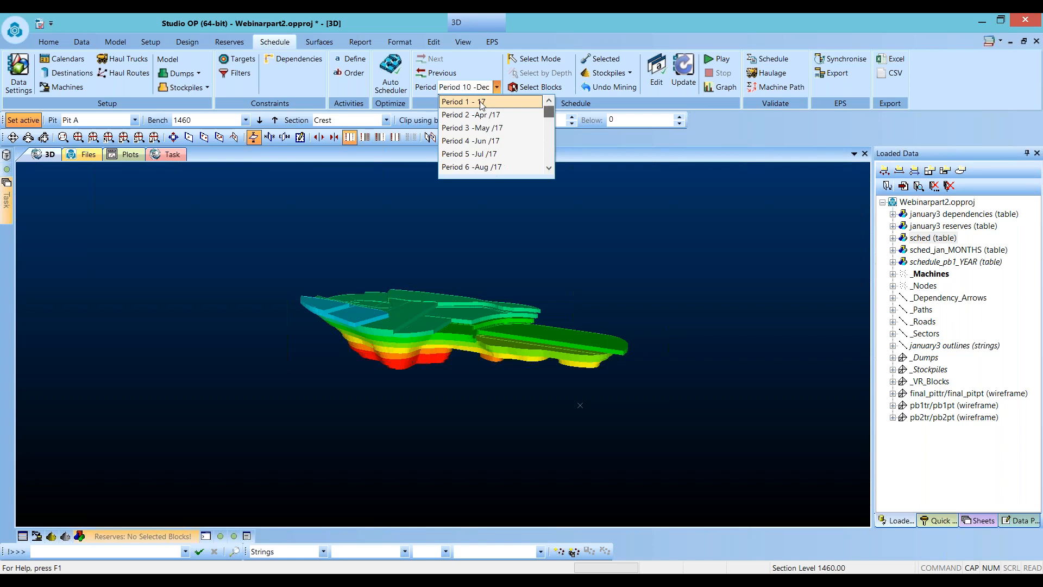
pyautogui.click(480, 102)
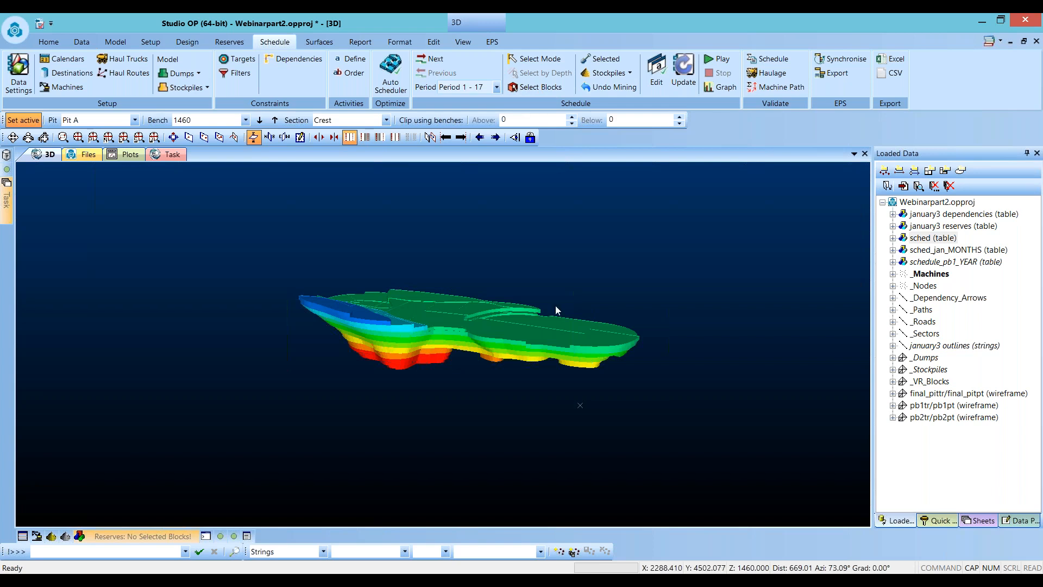
# - Colour the _VR_Blocks wireframe by the ANIMATE legend and column
pyautogui.keyDown('shift'); pyautogui.moveTo(555, 306); pyautogui.dragTo(523, 405); pyautogui.keyUp('shift')
pyautogui.scroll(-3, 524, 406)
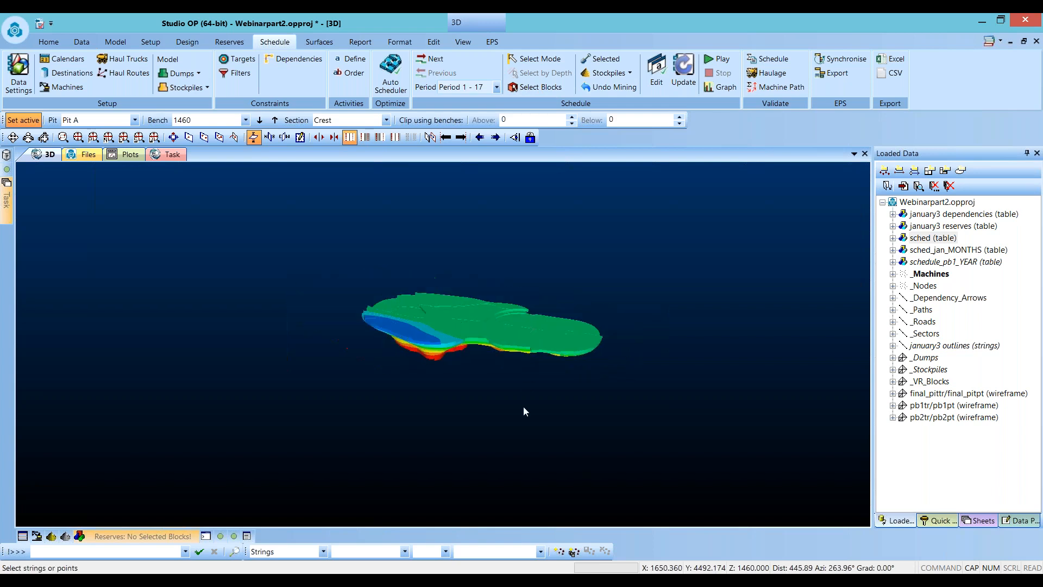
pyautogui.keyDown('shift'); pyautogui.moveTo(589, 338); pyautogui.dragTo(374, 380); pyautogui.keyUp('shift')
pyautogui.scroll(-3, 582, 351)
pyautogui.scroll(6, 467, 341)
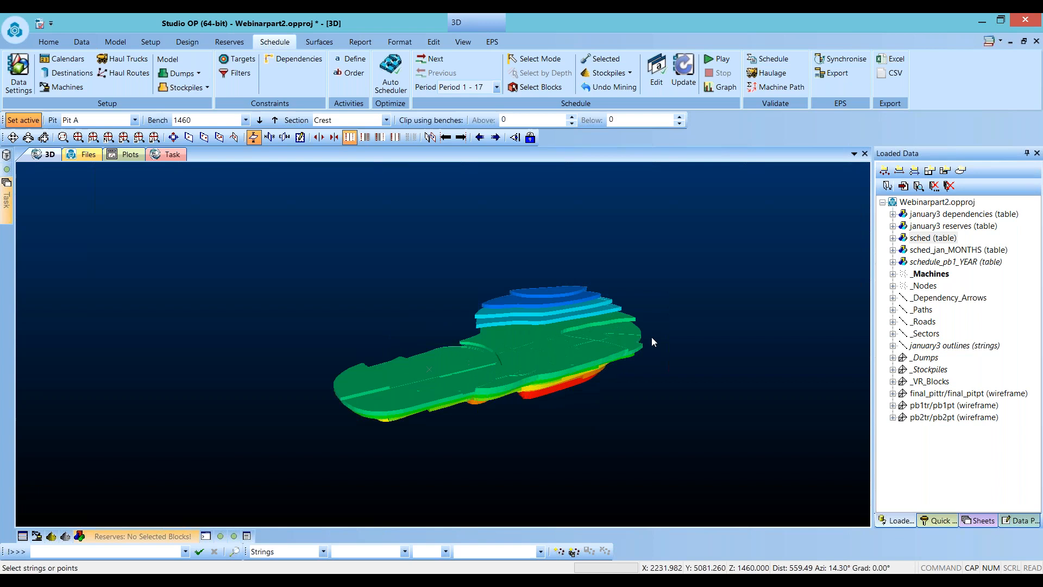
pyautogui.doubleClick(530, 357)
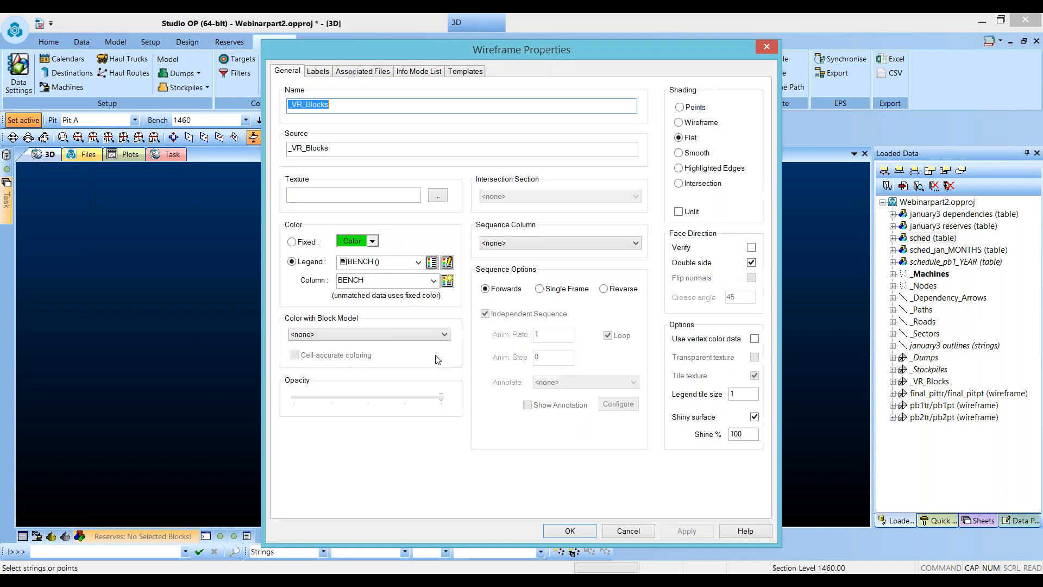
pyautogui.click(434, 279)
pyautogui.click(381, 533)
pyautogui.click(448, 280)
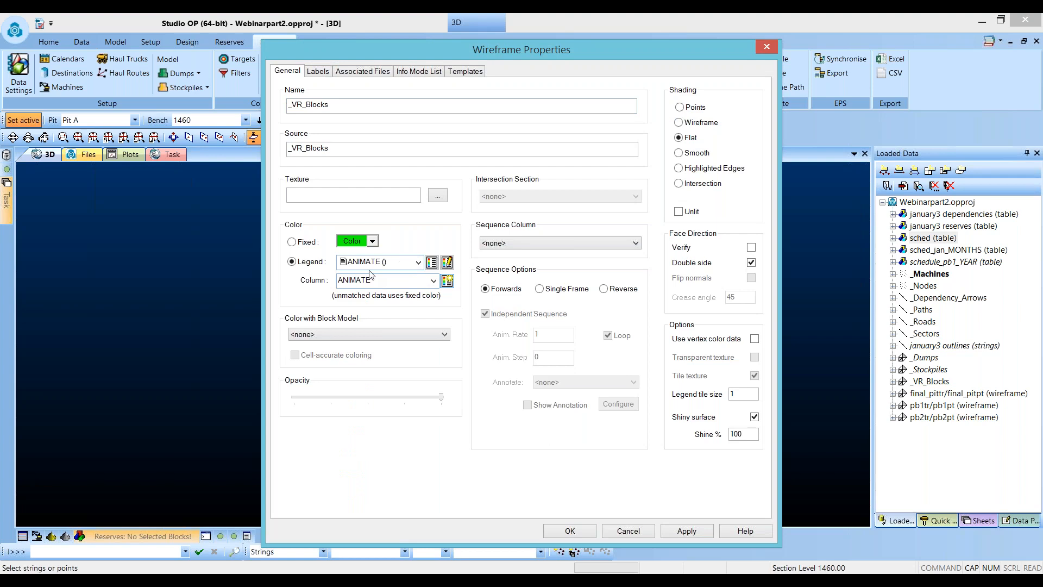
pyautogui.click(569, 530)
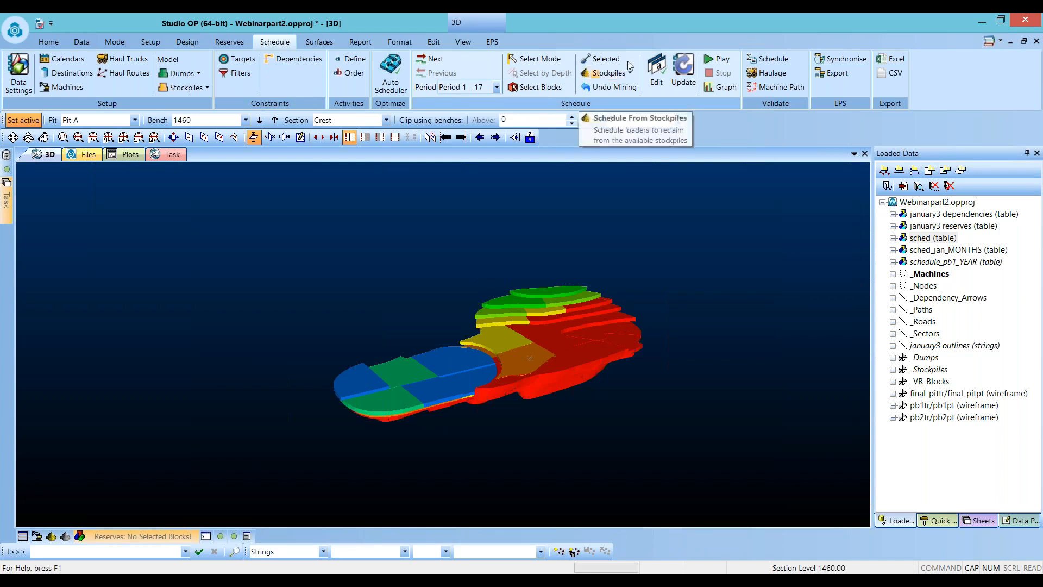
# - Play the schedule animation without default animation colours, then stop it
pyautogui.click(723, 62)
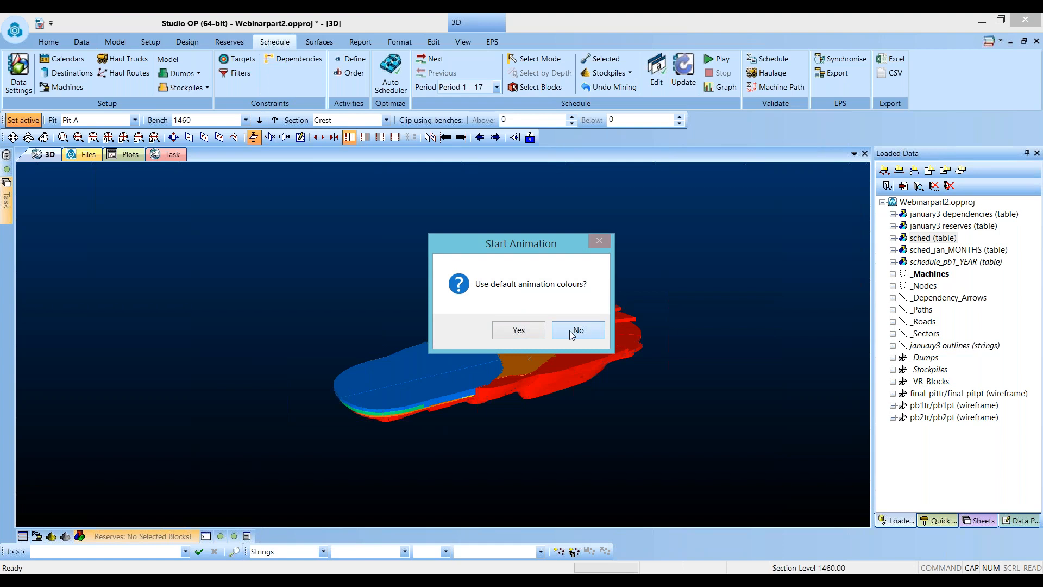
pyautogui.click(569, 330)
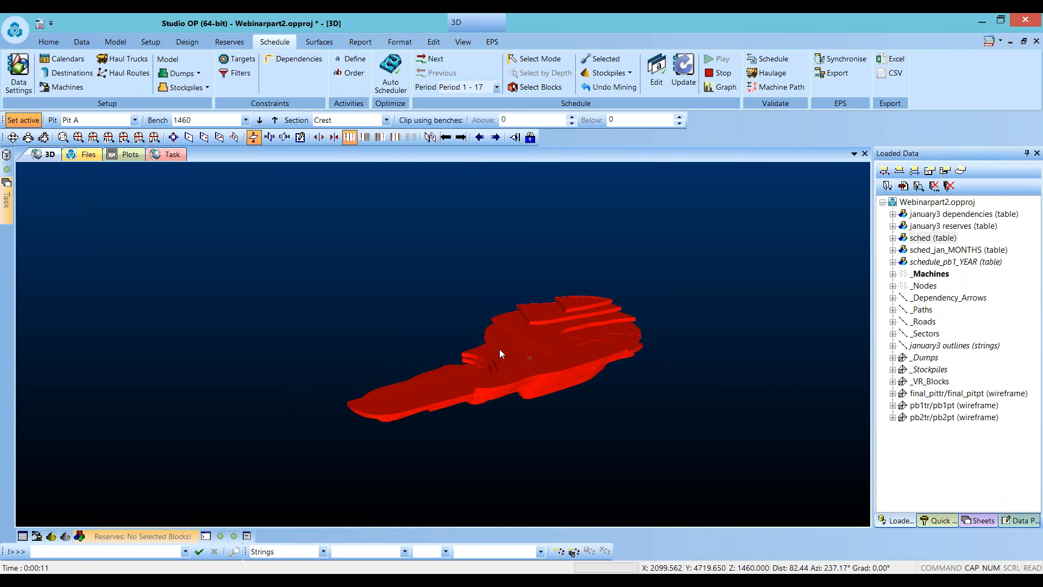
pyautogui.click(715, 74)
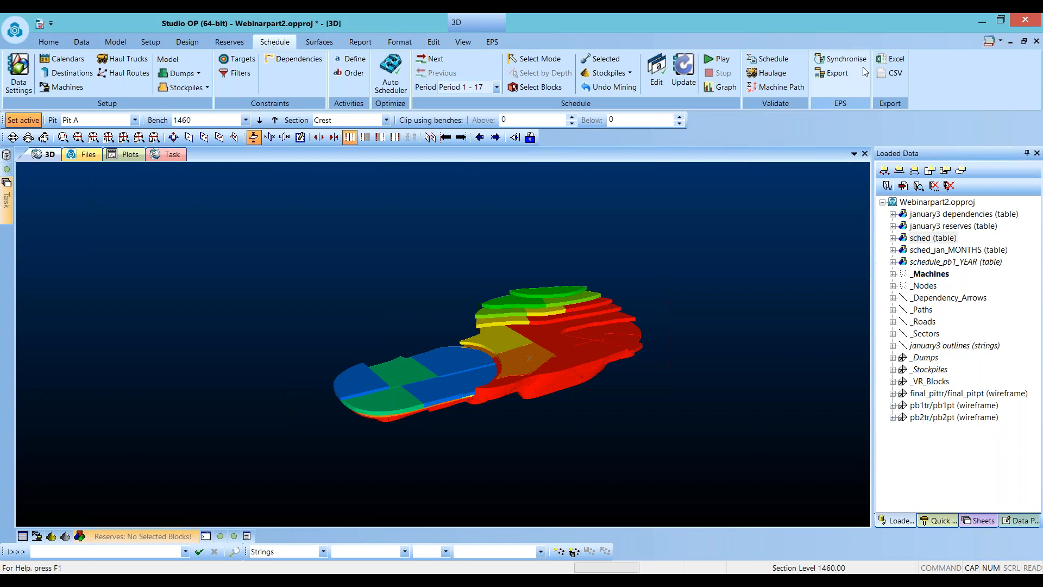
# - Export the schedule to Excel and maximize the workbook window
pyautogui.click(894, 61)
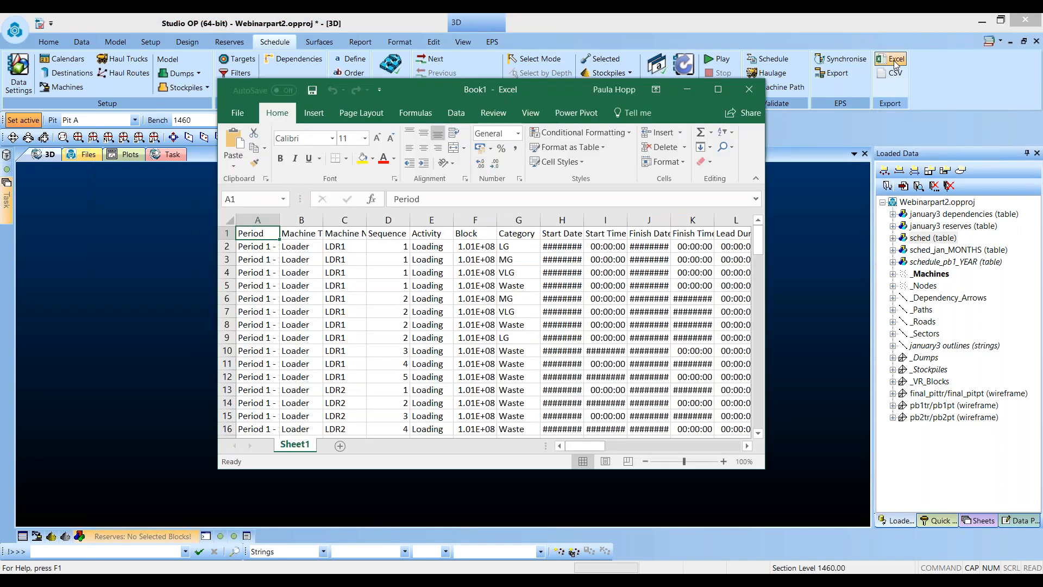
pyautogui.doubleClick(548, 90)
pyautogui.moveTo(699, 551); pyautogui.dragTo(500, 542)
pyautogui.hotkey('ctrl', 'shift', 'End')
pyautogui.hotkey('alt', 'n')
pyautogui.press('v')
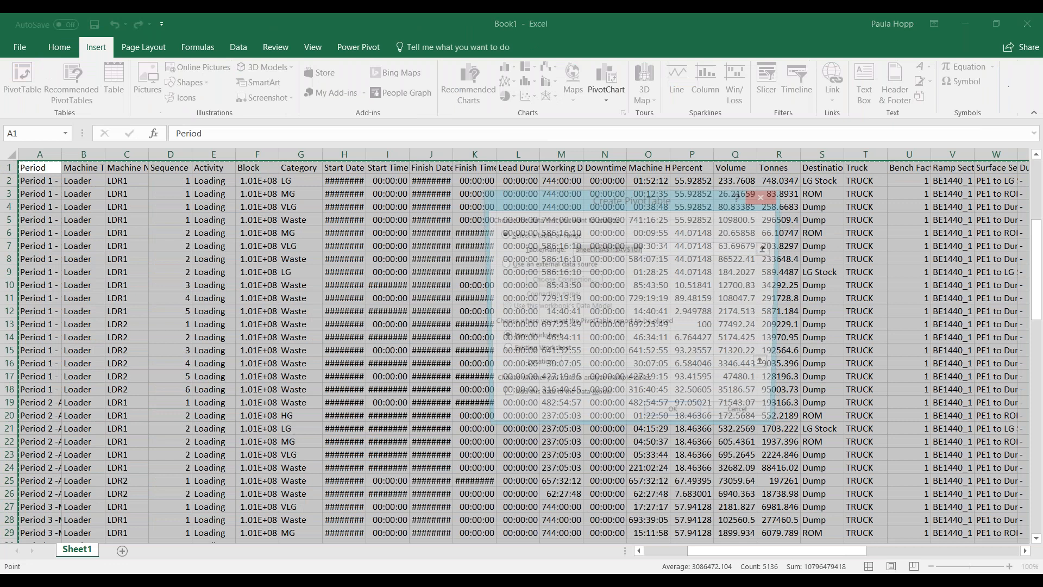
pyautogui.press('Escape')
pyautogui.hotkey('ctrl', 'q')
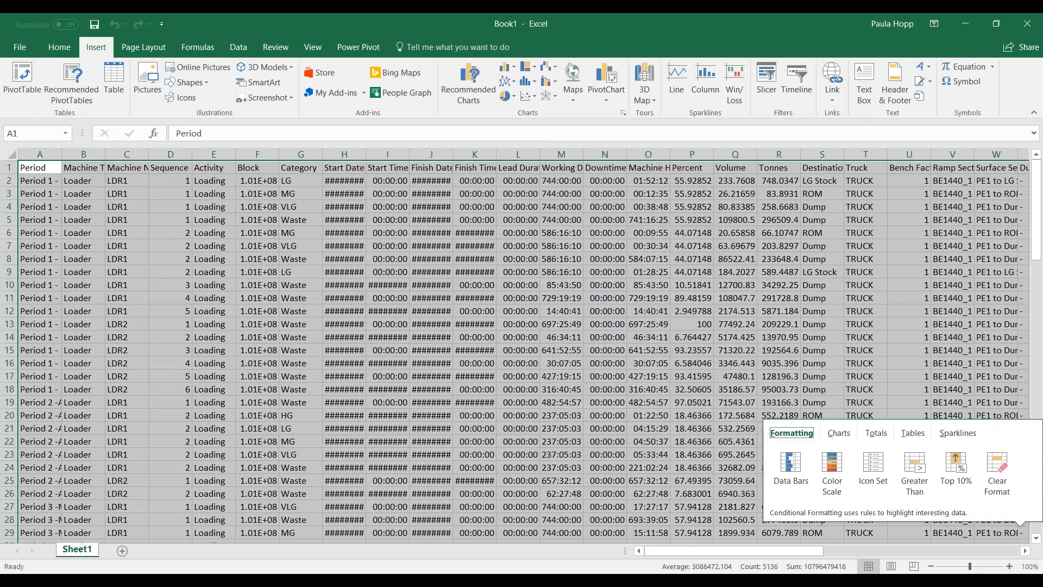
pyautogui.click(346, 482)
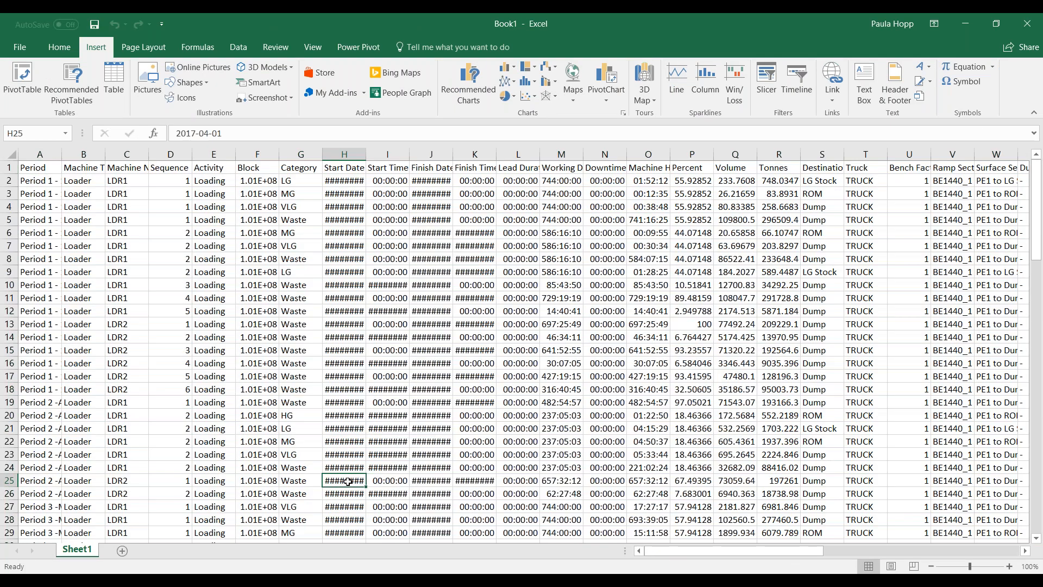
# - Insert a PivotTable from the whole exported schedule table on a new sheet
pyautogui.hotkey('ctrl', 'a')
pyautogui.hotkey('alt', 'n')
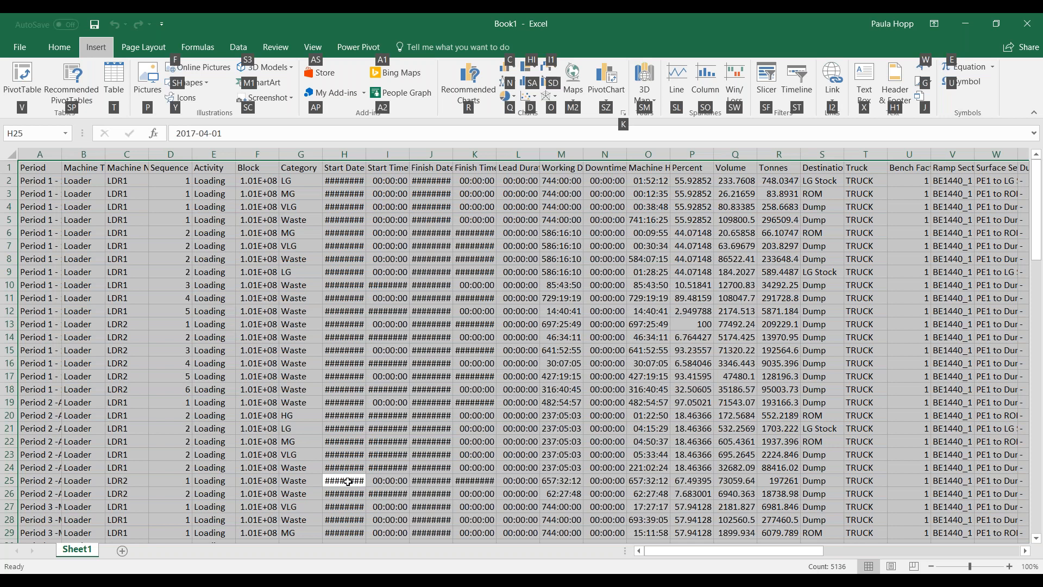
pyautogui.press('v')
pyautogui.press('Return')
# - Place Period in the PivotTable columns and Machine Name and PHASE in the rows
pyautogui.moveTo(934, 236); pyautogui.dragTo(1001, 411)
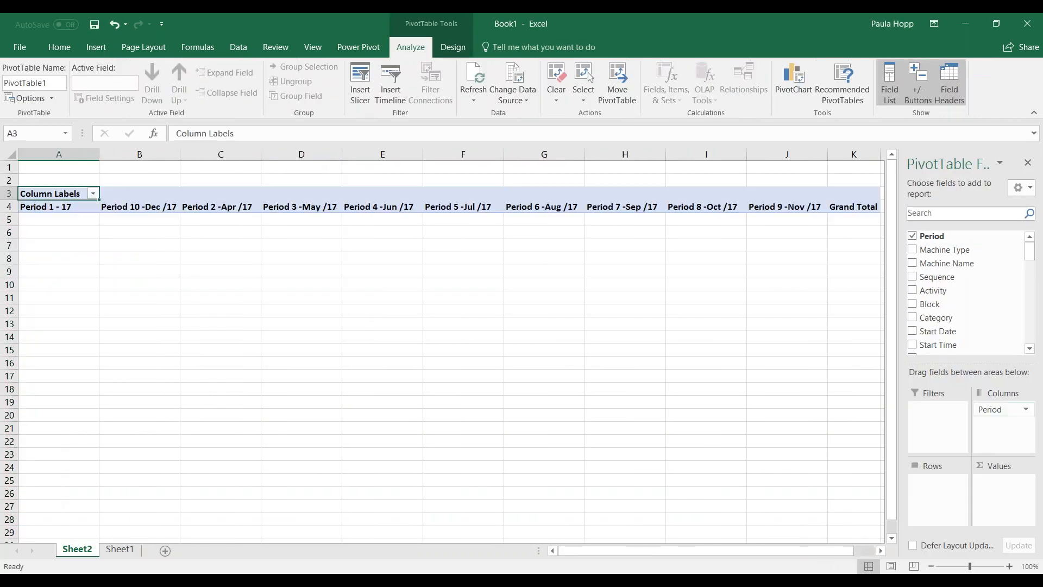
pyautogui.moveTo(948, 263); pyautogui.dragTo(938, 509)
pyautogui.scroll(-10, 1035, 311)
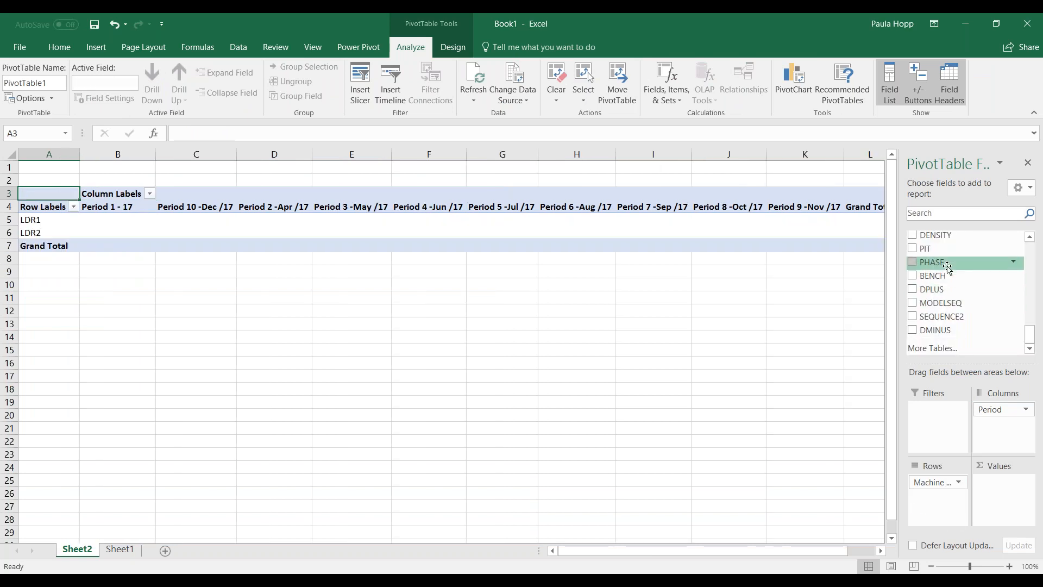
pyautogui.click(932, 262)
# - Add Tonnes to the PivotTable values as a sum
pyautogui.scroll(3, 1034, 320)
pyautogui.scroll(2, 1035, 320)
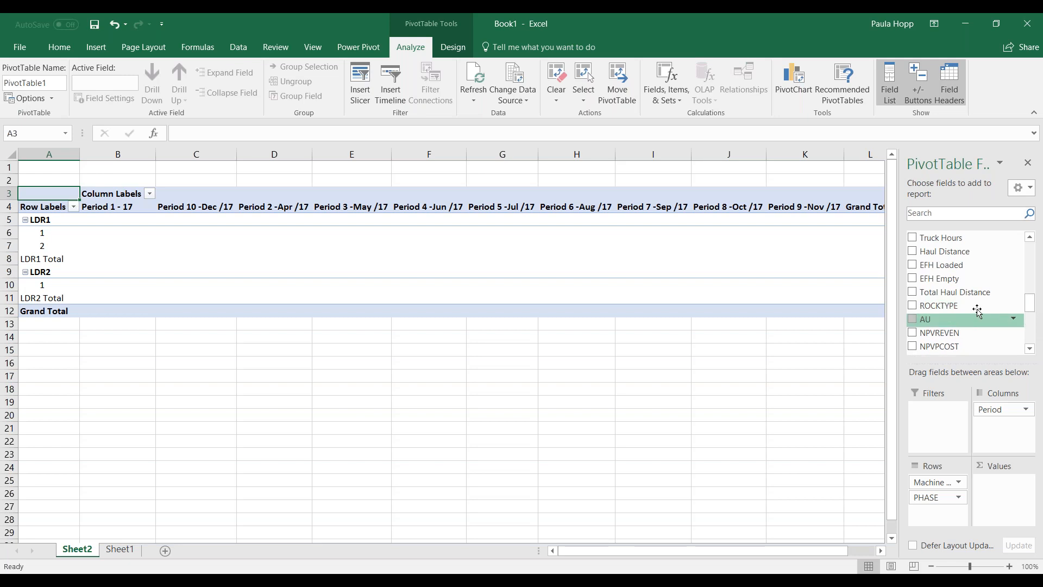
pyautogui.scroll(4, 1031, 305)
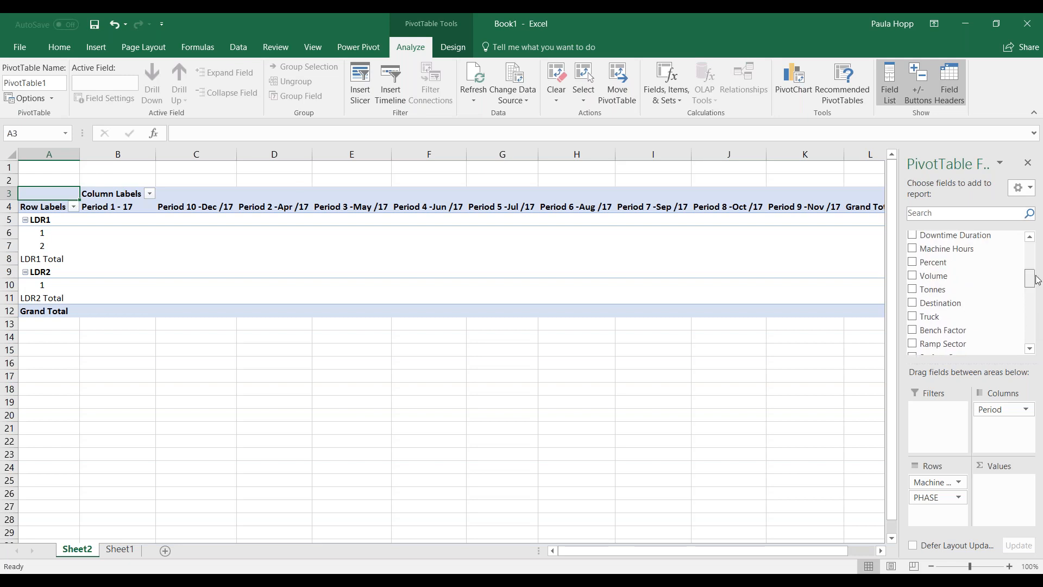
pyautogui.moveTo(933, 278); pyautogui.dragTo(1002, 505)
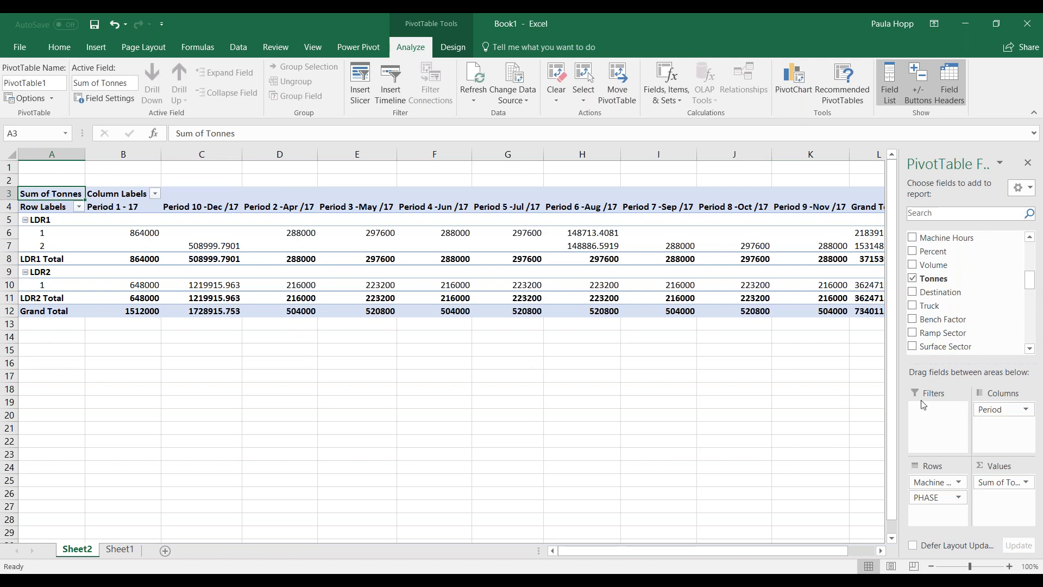
# - Close the Excel workbook without saving it
pyautogui.scroll(5, 1032, 258)
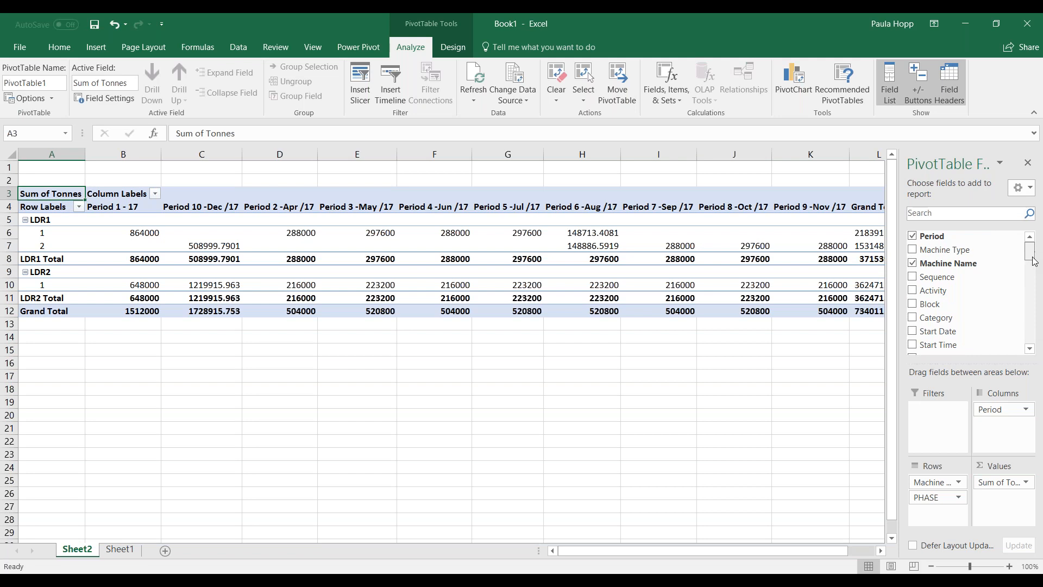
pyautogui.scroll(-10, 1034, 262)
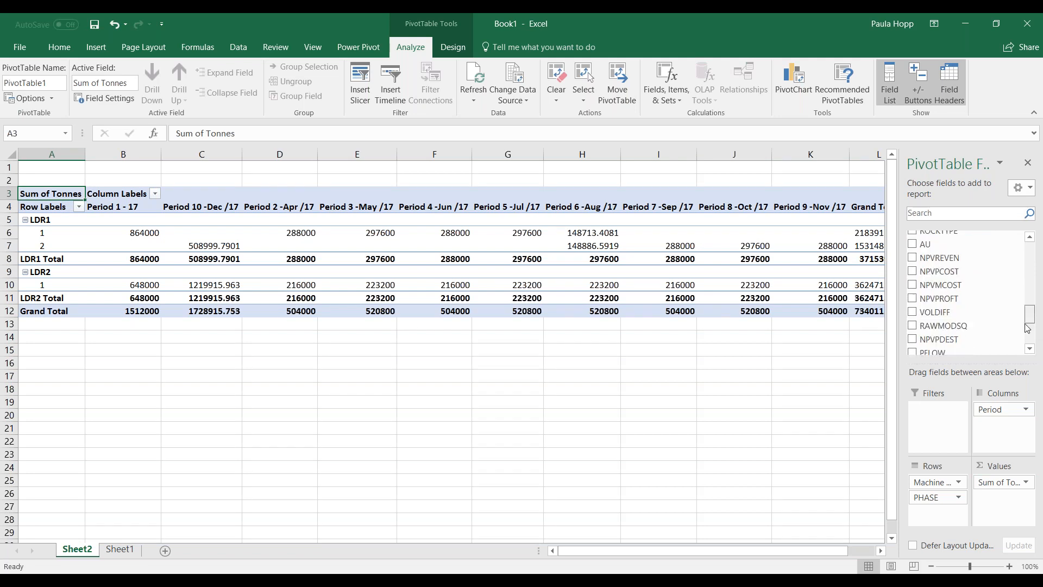
pyautogui.click(443, 415)
pyautogui.click(1027, 24)
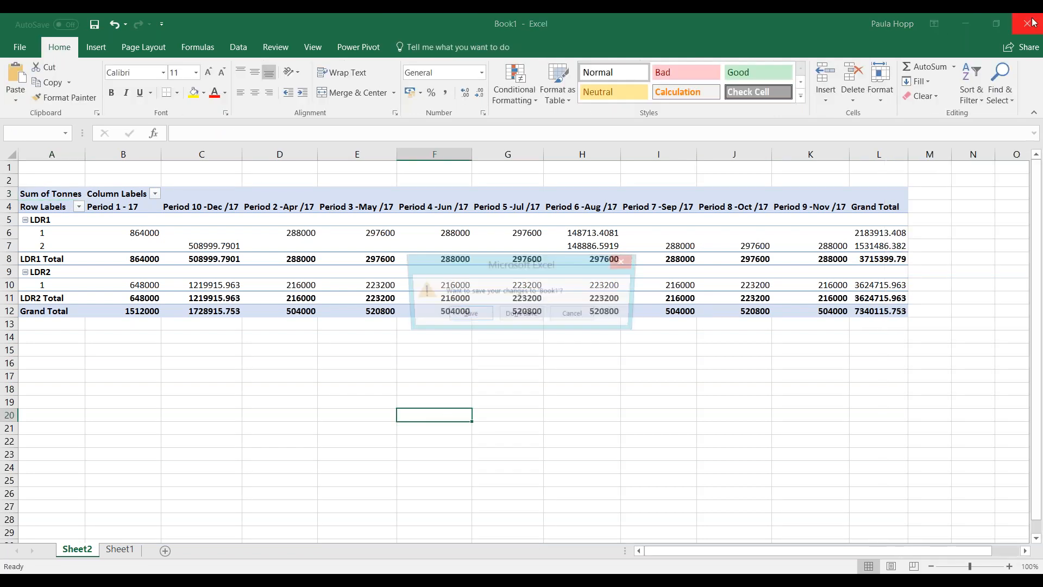
pyautogui.click(522, 316)
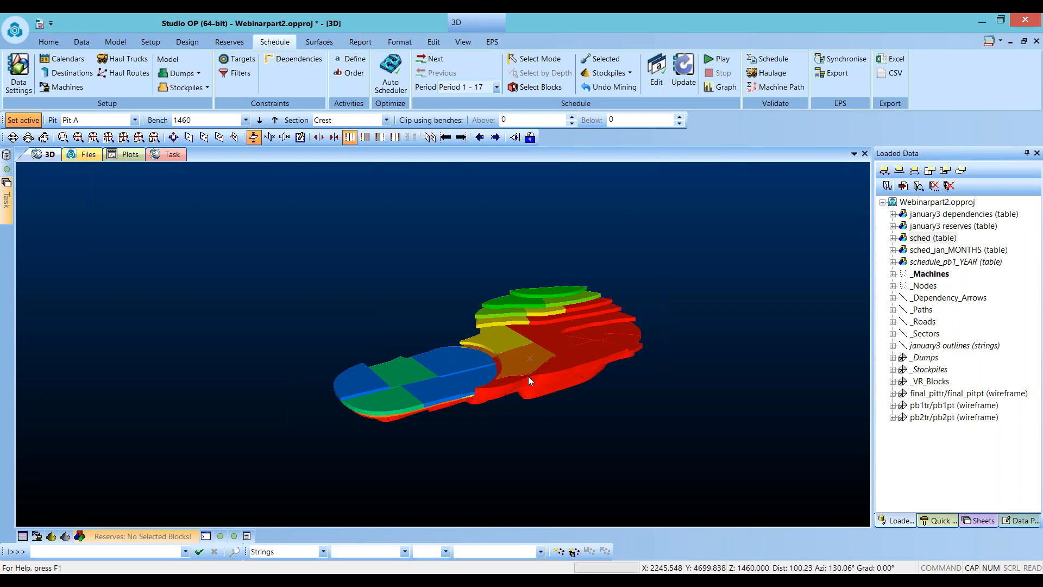
# - Create a plot sheet from the current 3D view of the pit
pyautogui.moveTo(548, 373); pyautogui.dragTo(358, 403)
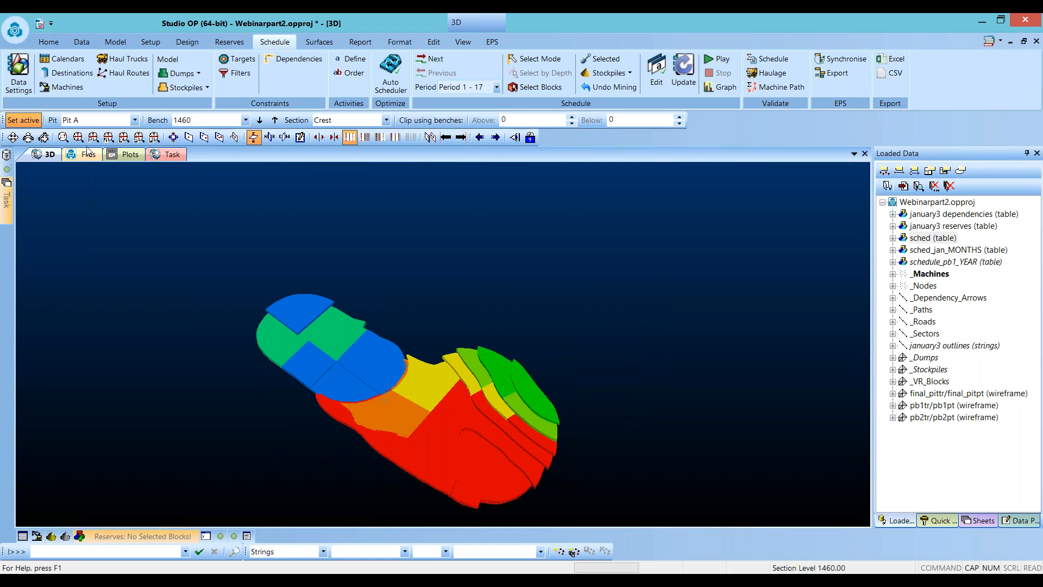
pyautogui.click(108, 137)
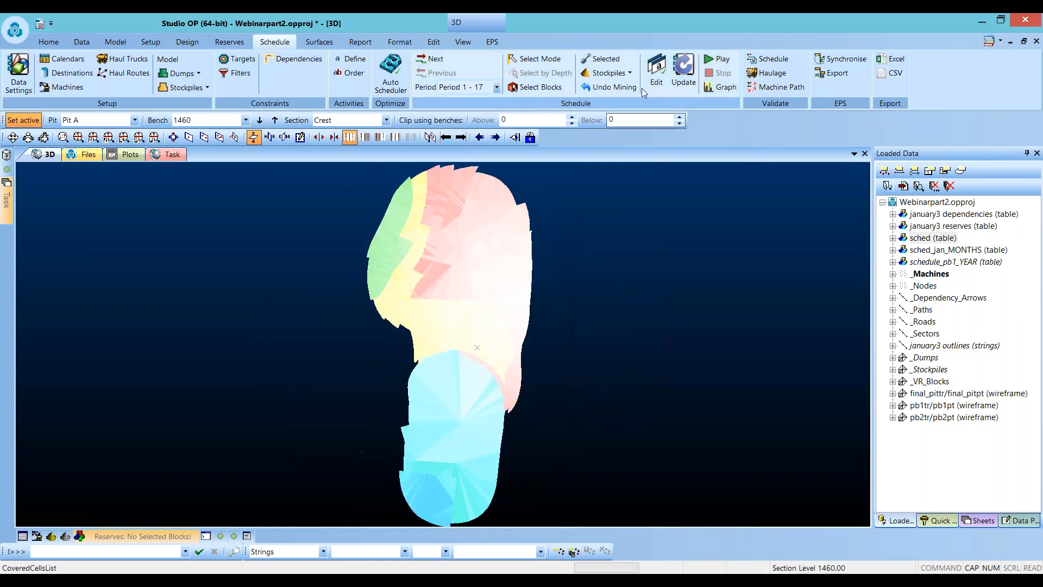
pyautogui.click(457, 41)
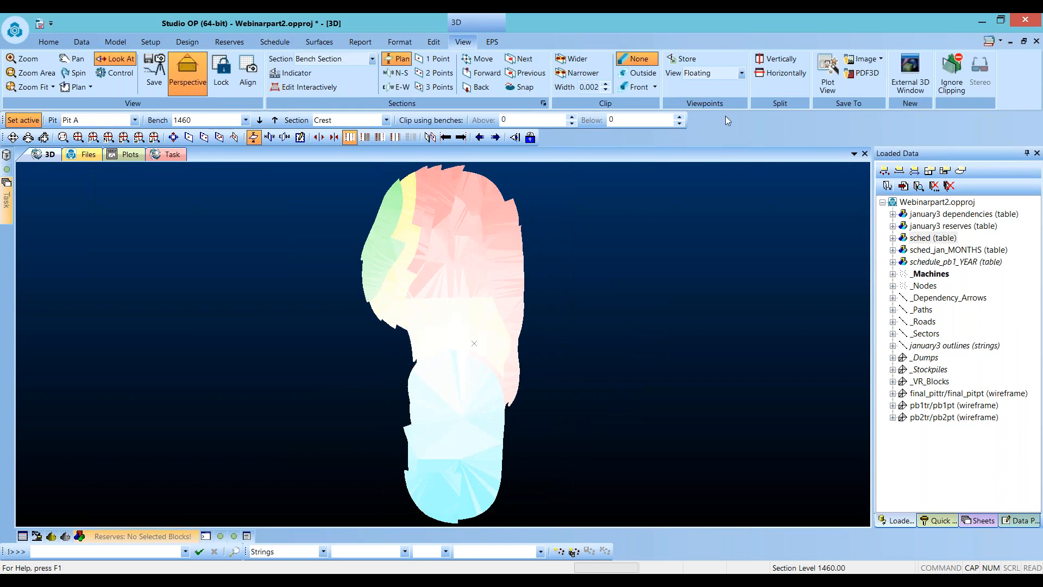
pyautogui.click(828, 68)
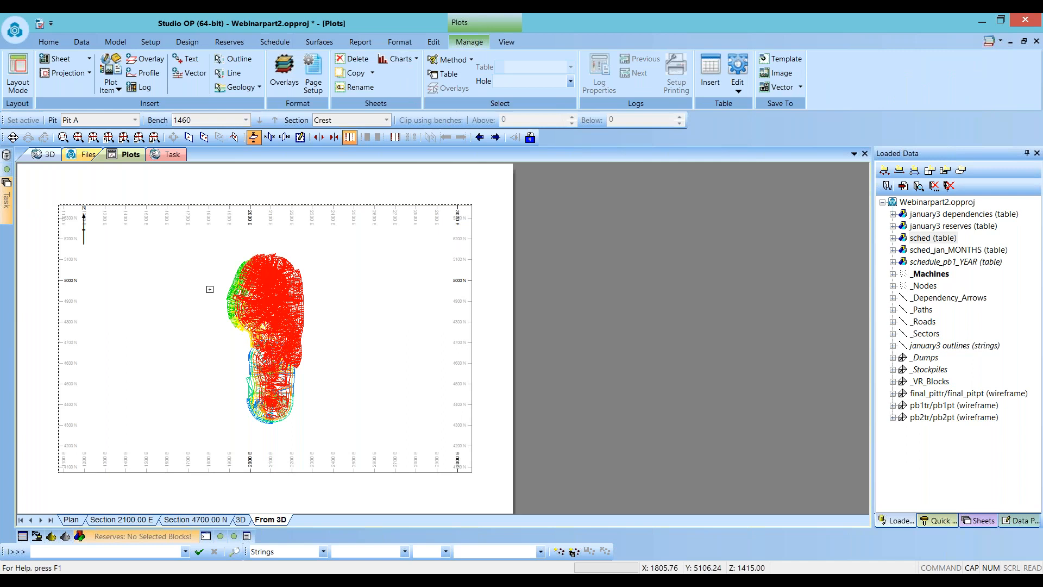
# - On the From 3D plot sheet, hide the _VR_Blocks overlay and show the january3 outlines strings overlay
pyautogui.click(906, 522)
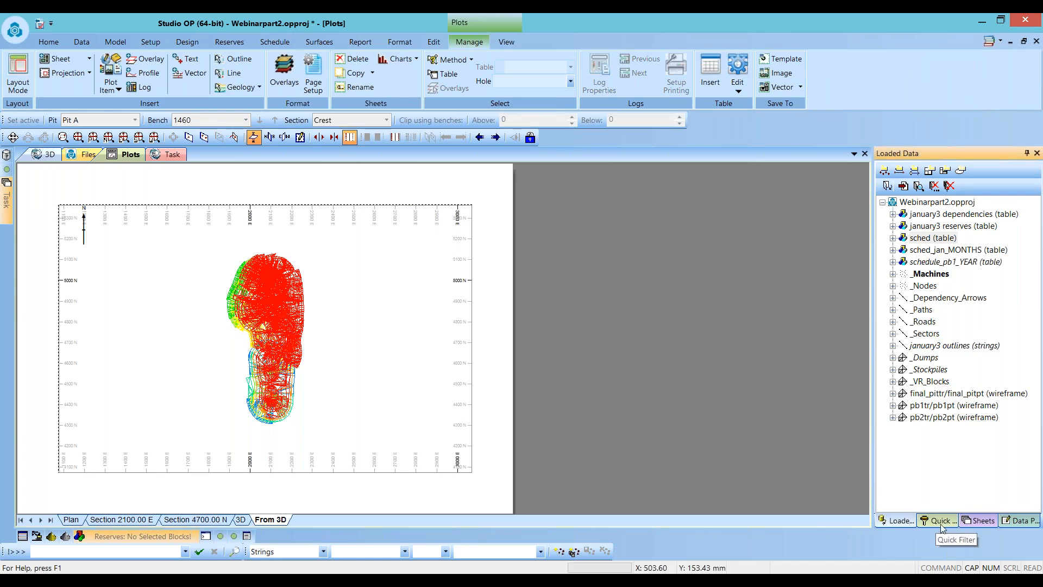
pyautogui.click(974, 521)
pyautogui.click(944, 441)
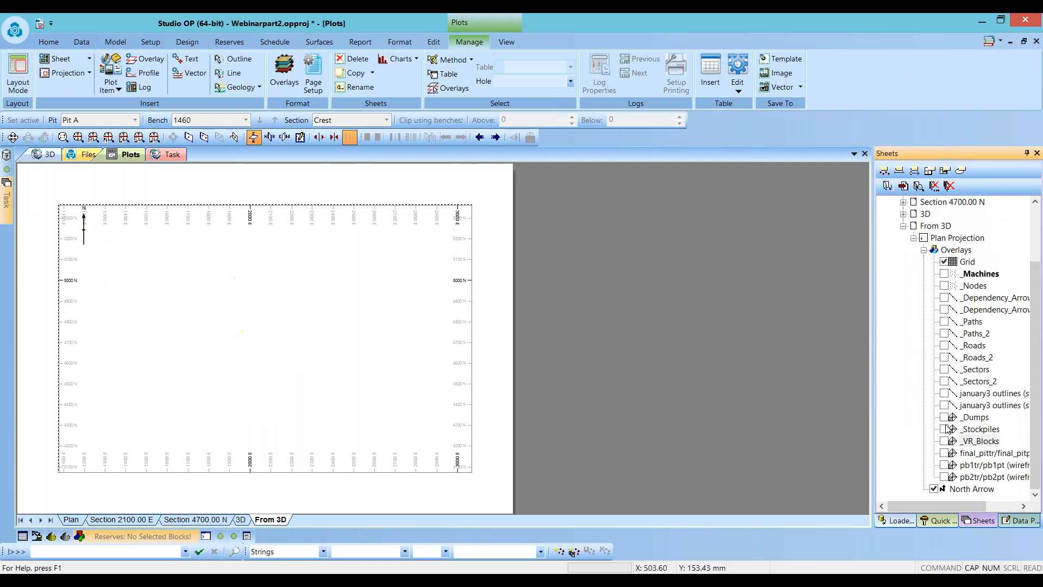
pyautogui.click(944, 392)
pyautogui.click(945, 393)
pyautogui.click(945, 404)
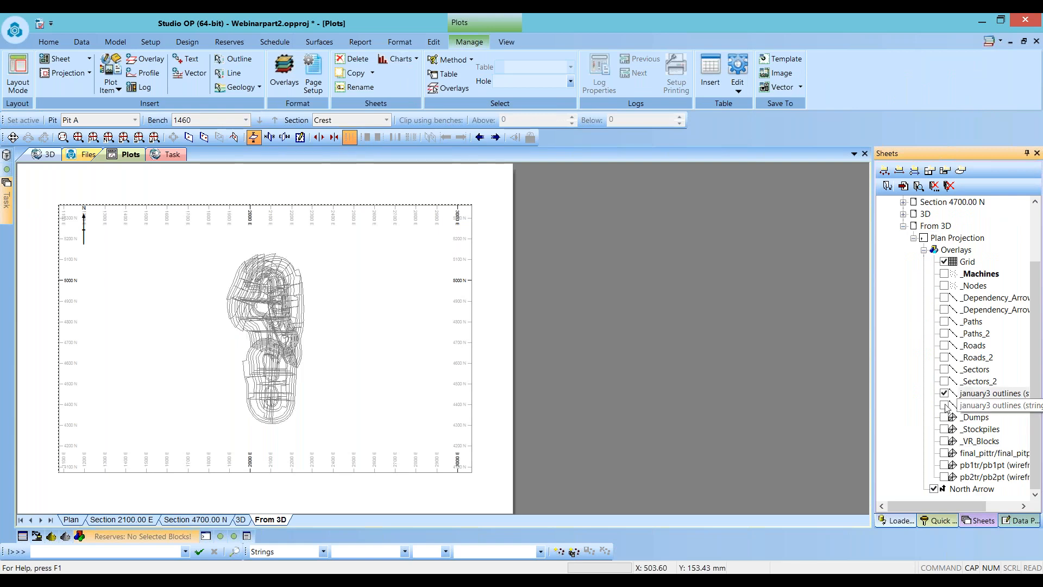
pyautogui.click(946, 405)
pyautogui.click(945, 393)
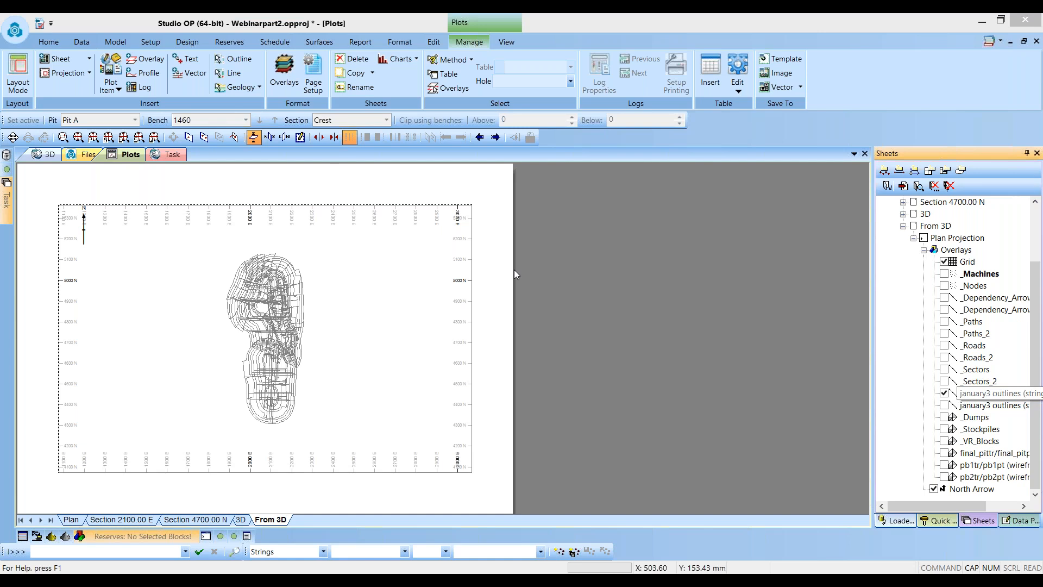
# - Colour the january3 outlines overlay by legend using the ANIMATE column
pyautogui.click(284, 71)
pyautogui.click(579, 168)
pyautogui.click(614, 244)
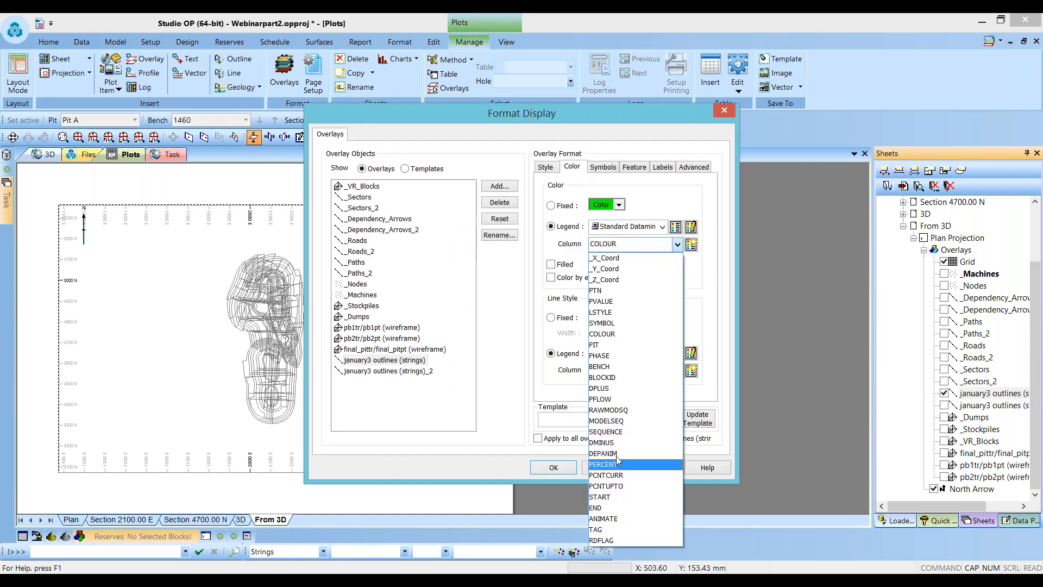
pyautogui.click(614, 518)
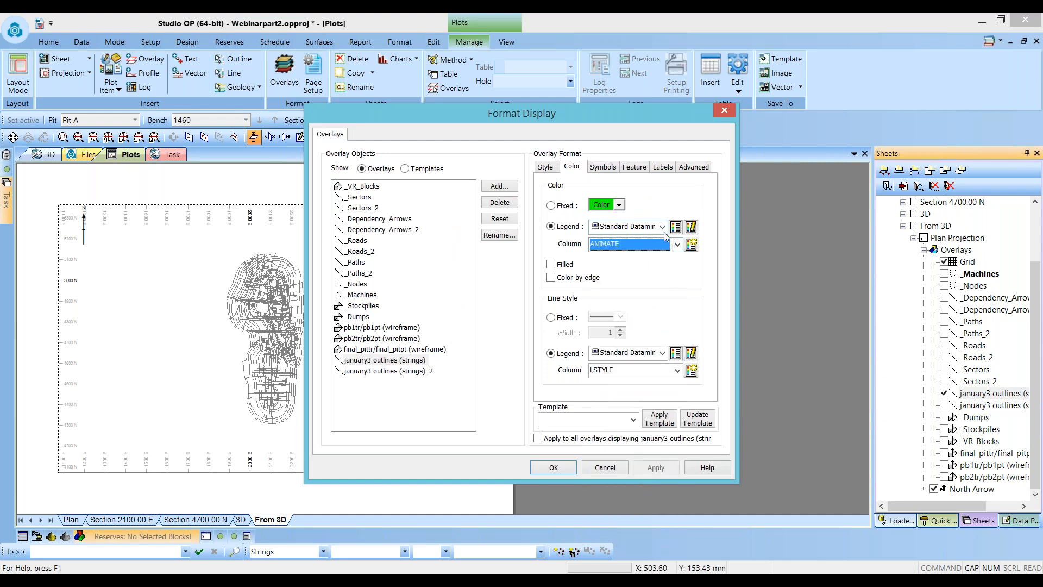
pyautogui.click(604, 168)
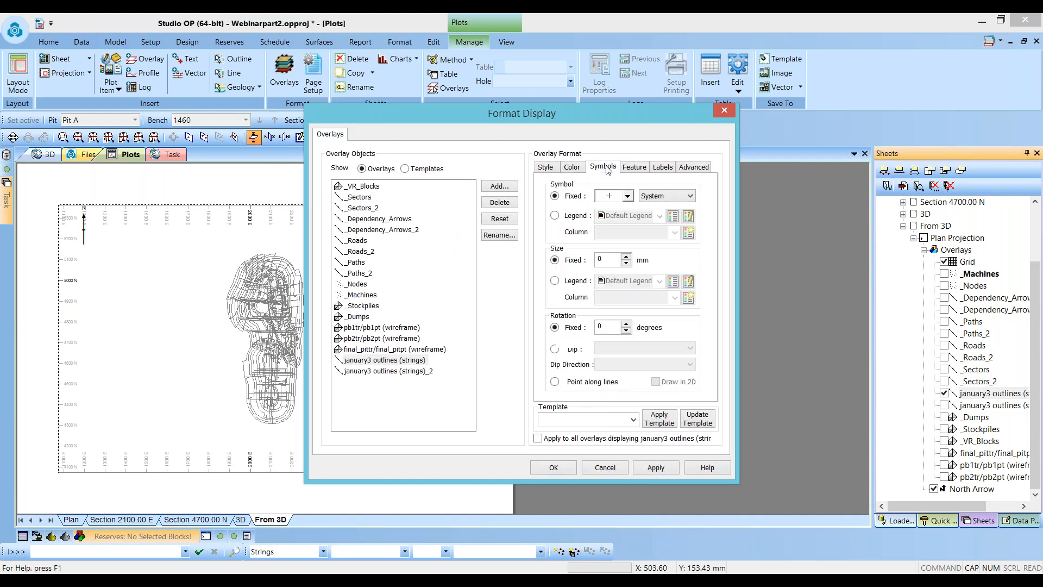
pyautogui.click(563, 470)
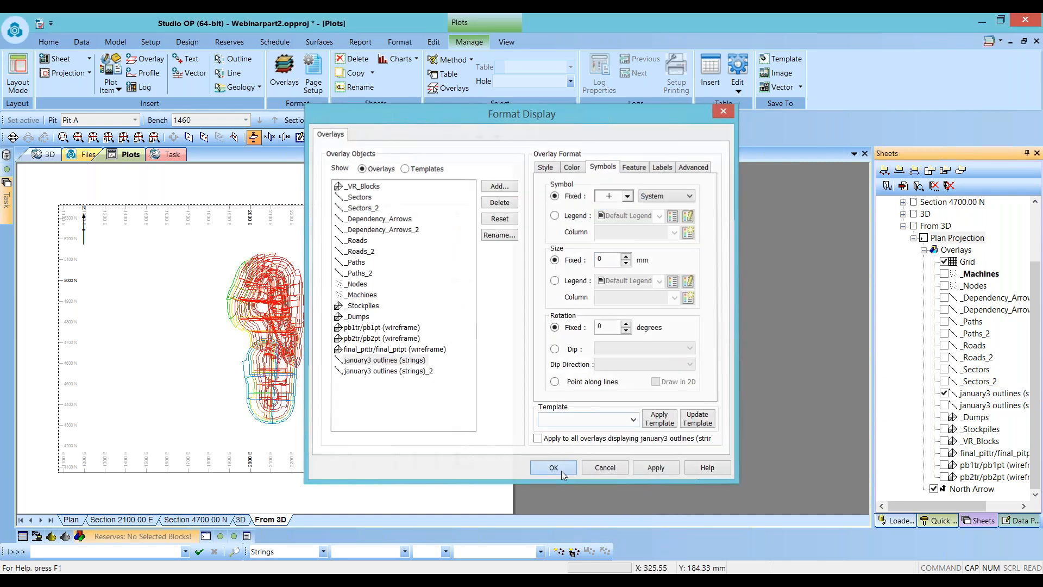
# - Clip the plot outside the section to a width of 10 and step to the next and previous section
pyautogui.click(506, 41)
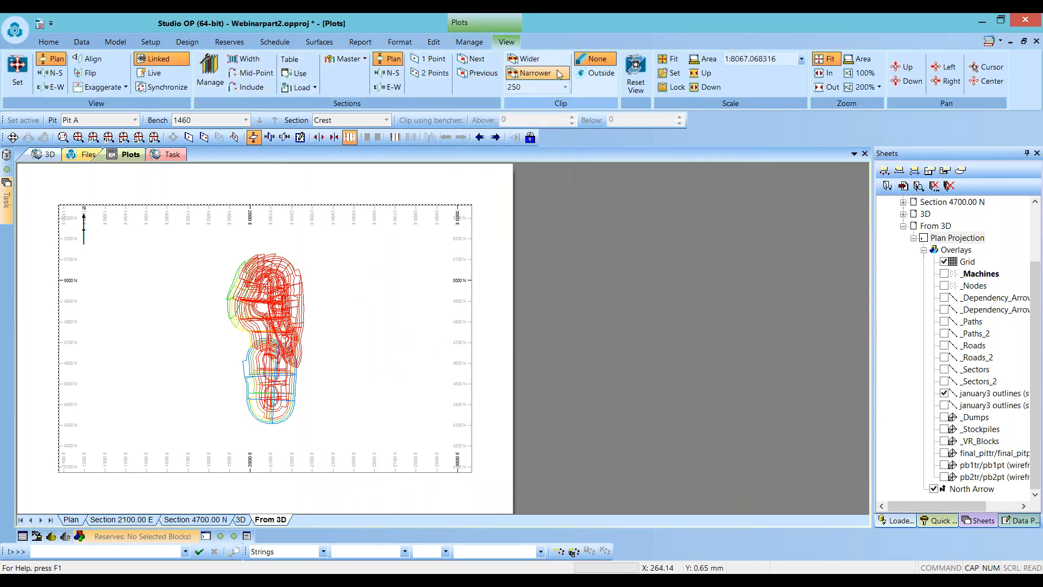
pyautogui.click(598, 73)
pyautogui.click(531, 89)
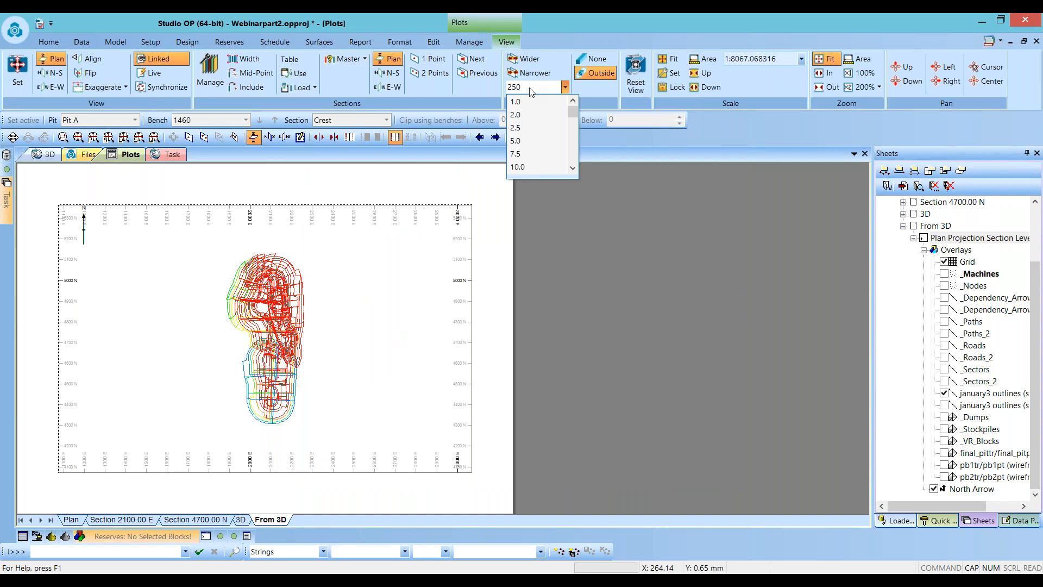
pyautogui.click(525, 92)
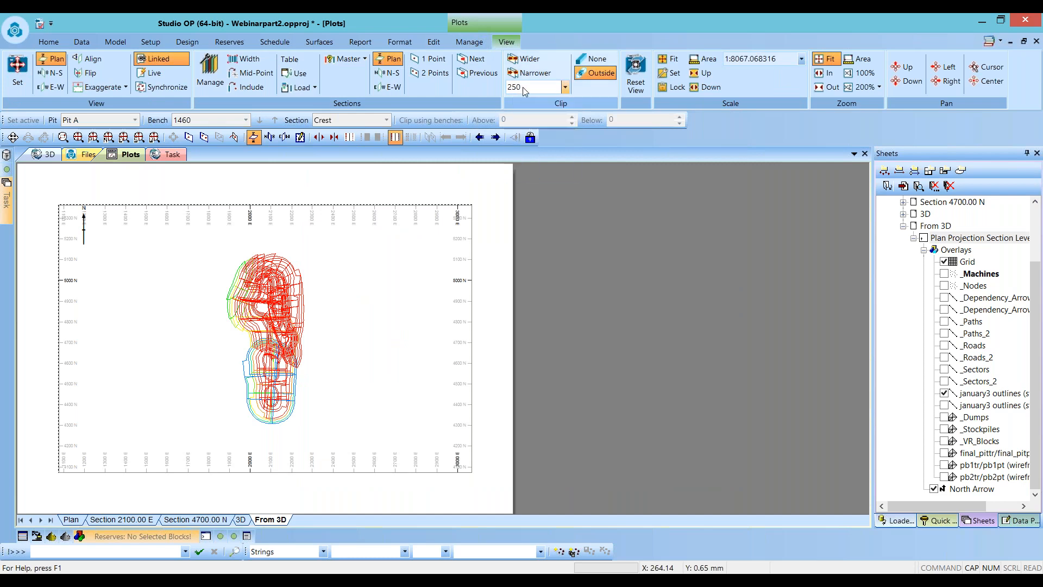
pyautogui.click(565, 87)
pyautogui.click(533, 167)
pyautogui.click(474, 58)
pyautogui.click(474, 75)
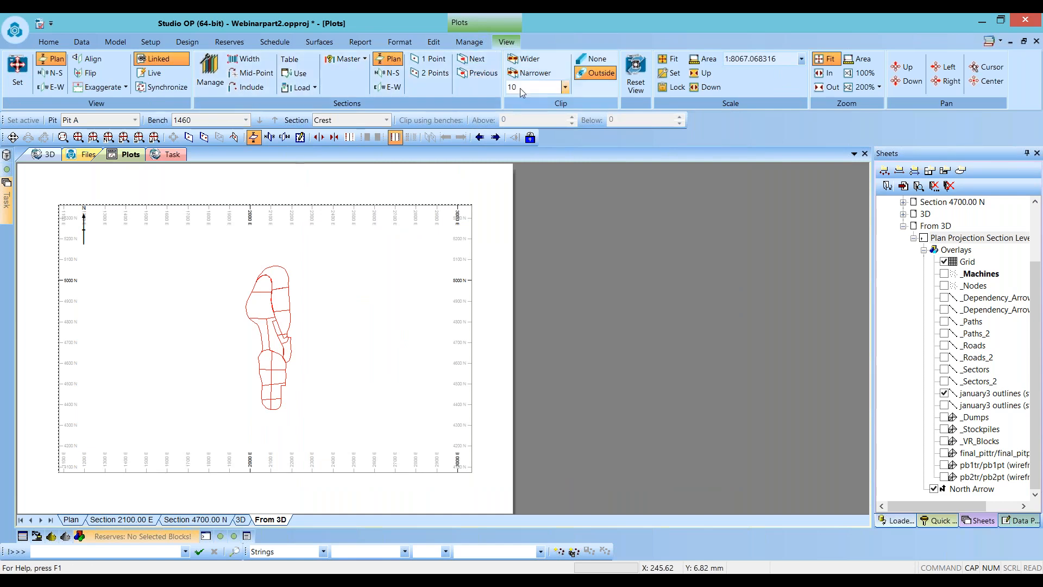
# - Zoom the plot to the area around the pit outlines
pyautogui.click(328, 353)
pyautogui.click(705, 59)
pyautogui.moveTo(231, 251); pyautogui.dragTo(307, 381)
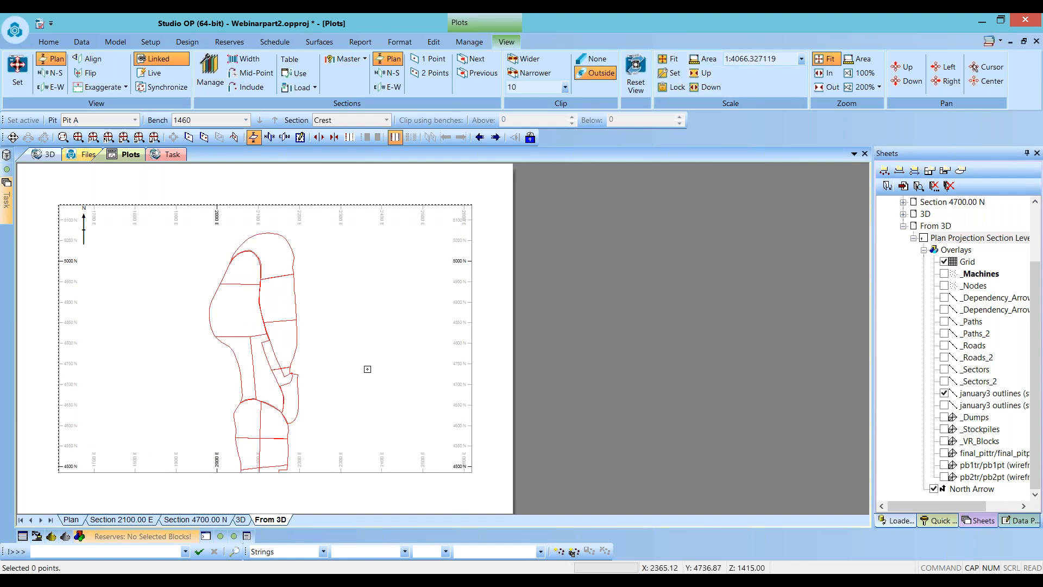
# - Insert a title box plot item onto the plot sheet
pyautogui.click(470, 42)
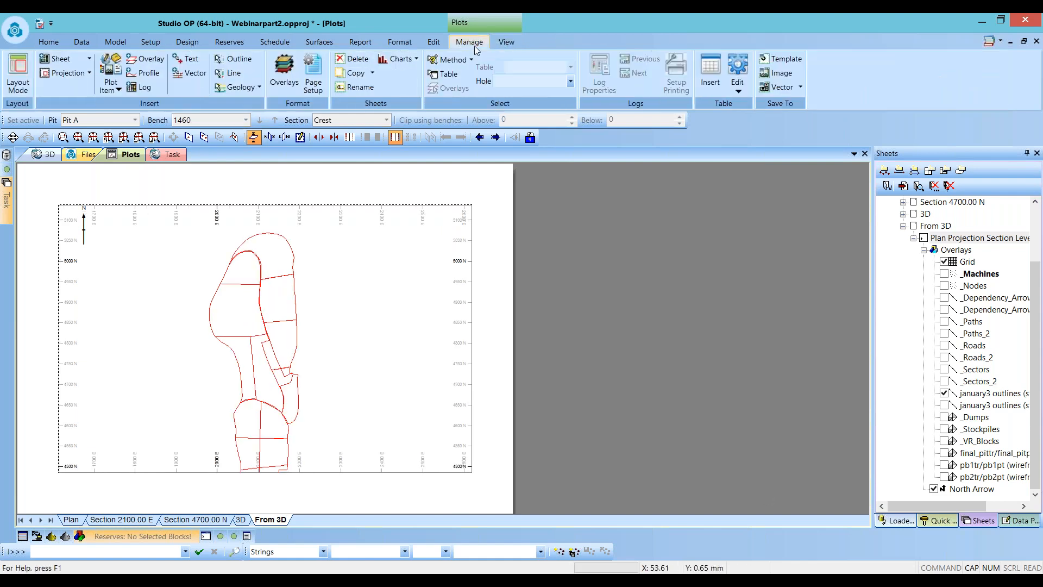
pyautogui.click(113, 80)
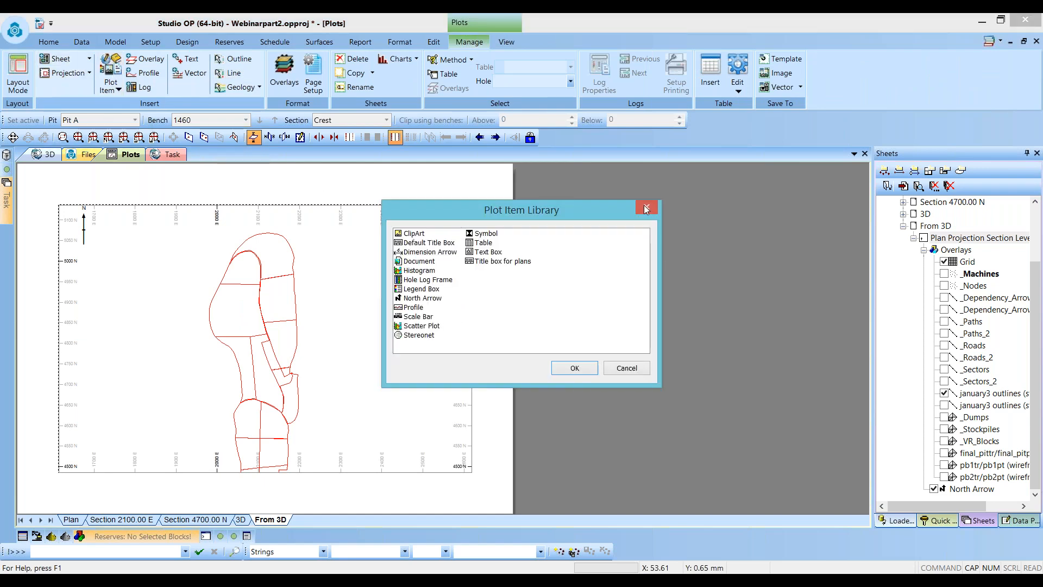
pyautogui.click(646, 210)
pyautogui.click(111, 86)
pyautogui.click(150, 124)
pyautogui.press('Return')
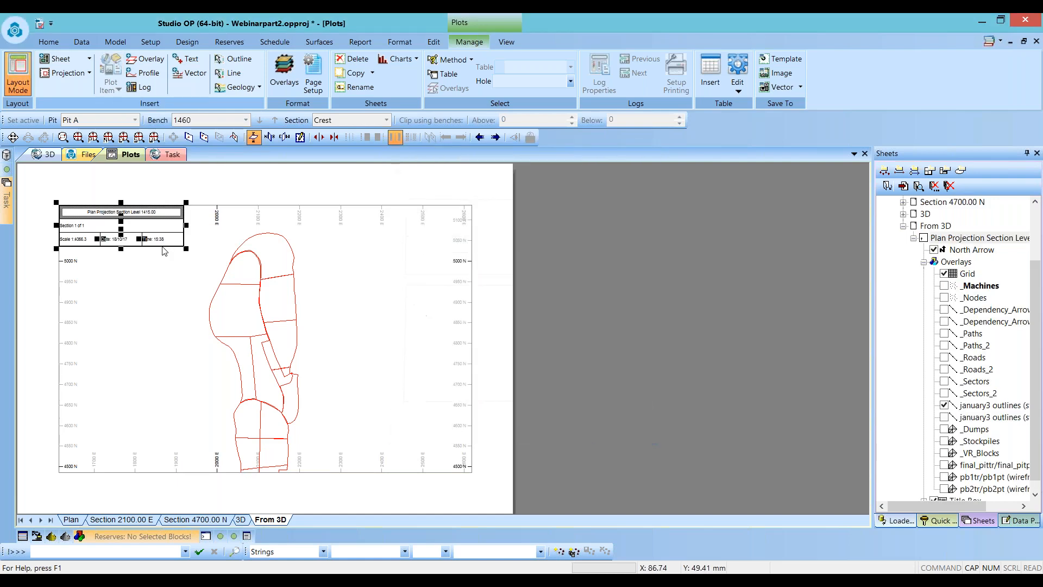
# - Move the title box to the lower-right corner of the plot frame
pyautogui.click(166, 248)
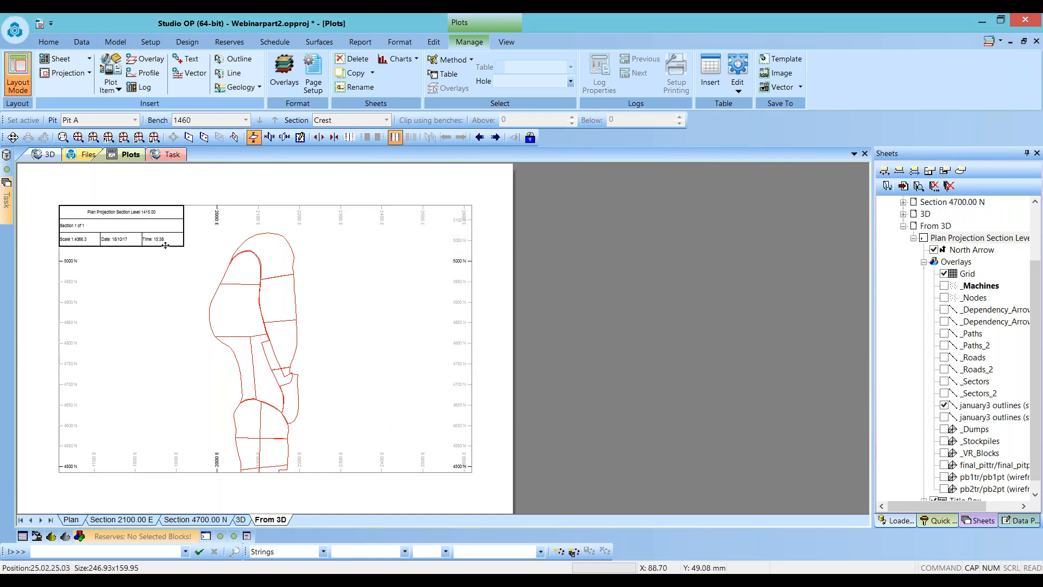
pyautogui.click(166, 246)
pyautogui.moveTo(171, 252); pyautogui.dragTo(459, 477)
pyautogui.click(352, 351)
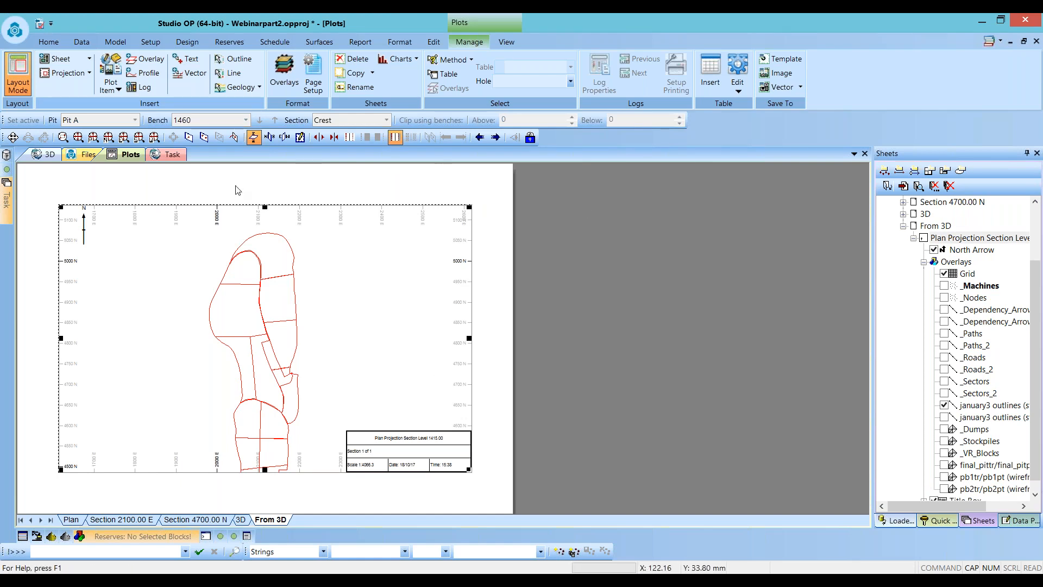
# - Set the plot sheet's view mid-point Z elevation to 1450 in the view settings
pyautogui.click(48, 155)
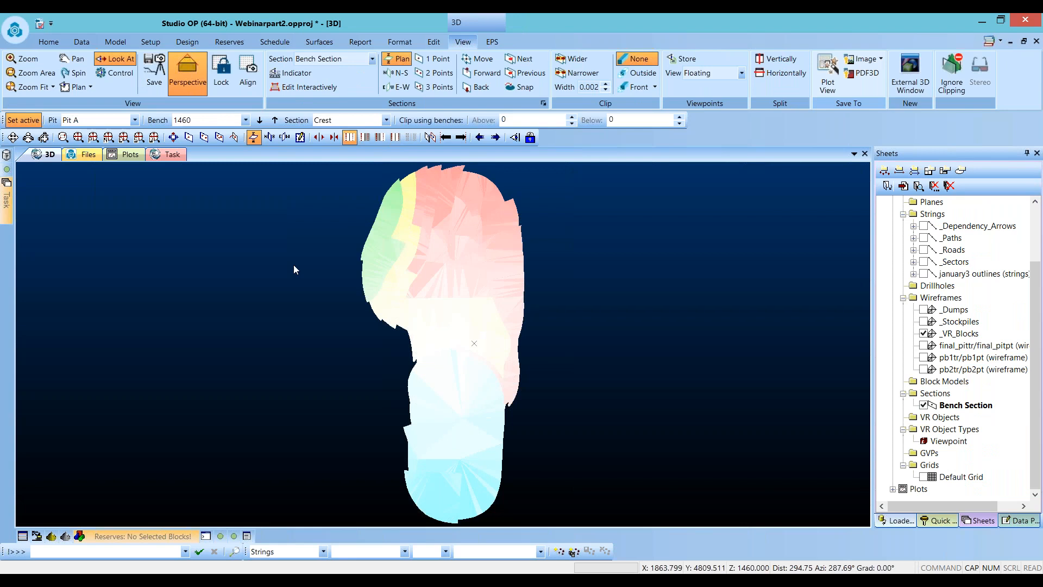
pyautogui.click(130, 154)
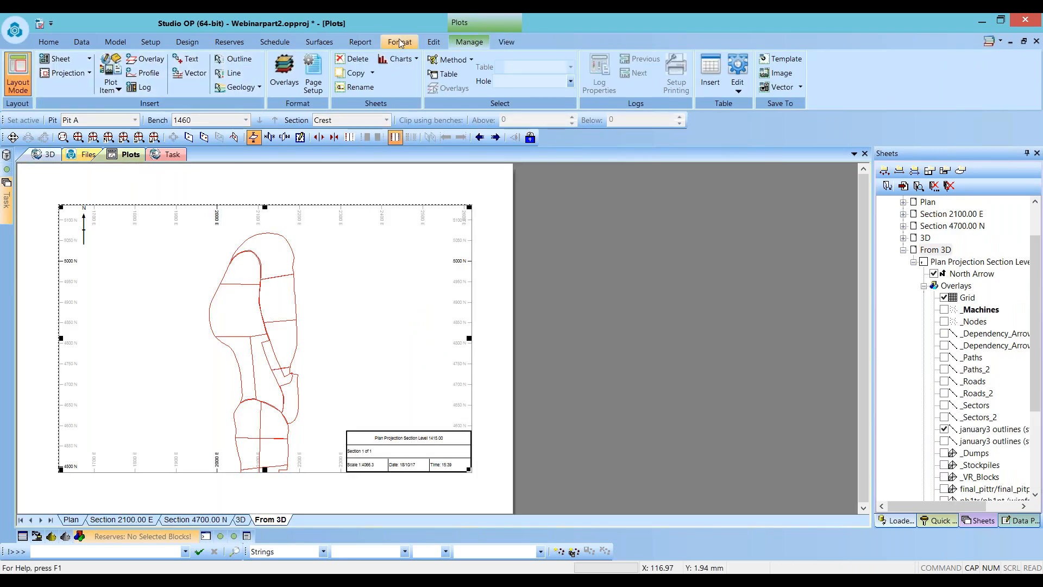
pyautogui.click(506, 41)
pyautogui.click(28, 80)
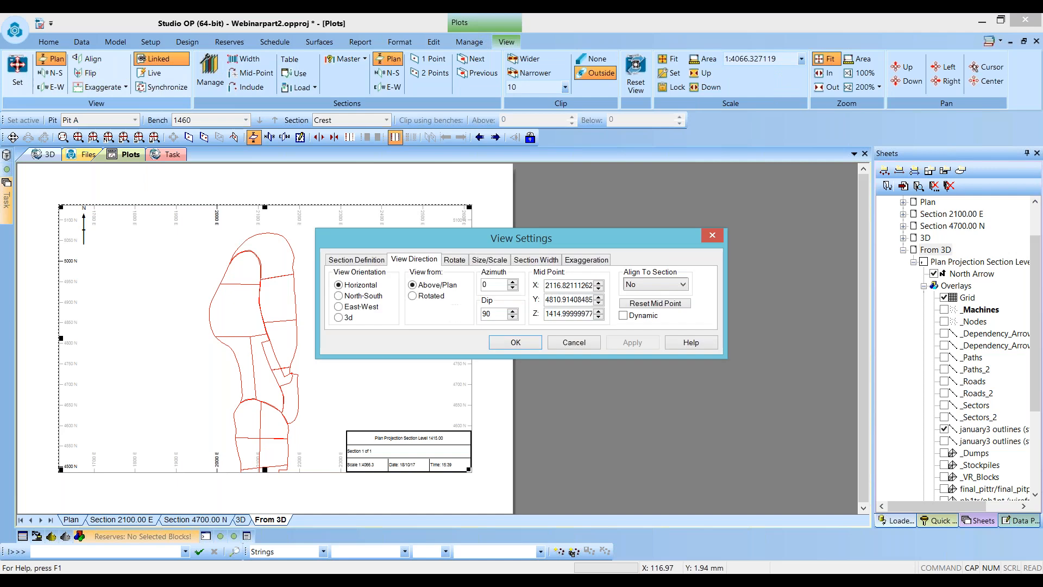
pyautogui.doubleClick(546, 313)
pyautogui.write('1450')
pyautogui.click(515, 343)
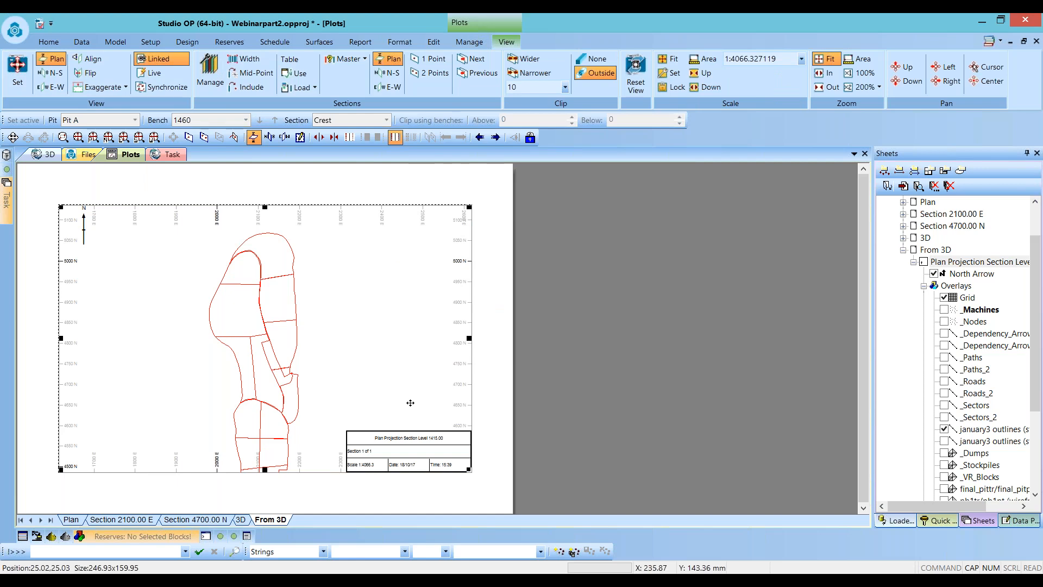
# - Examine the scheduled blocks in the 3D window from an oblique angle
pyautogui.click(56, 156)
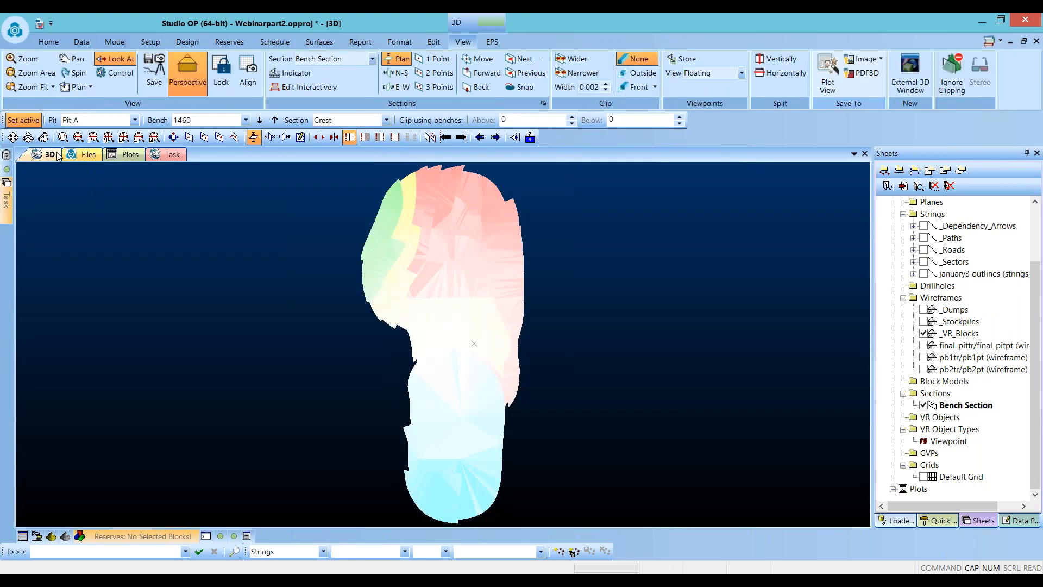
pyautogui.moveTo(470, 458); pyautogui.dragTo(291, 389)
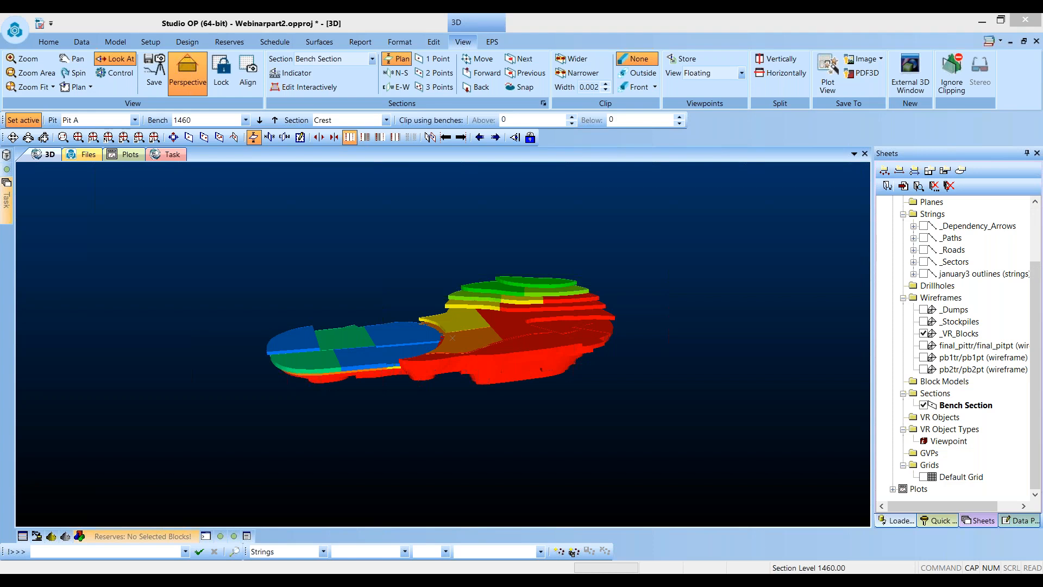
pyautogui.click(560, 331)
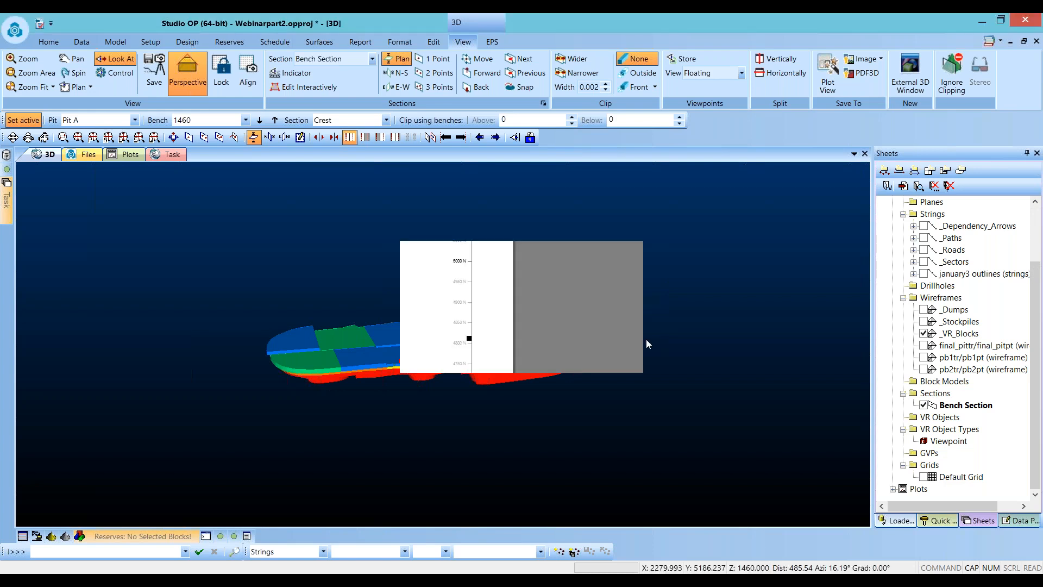